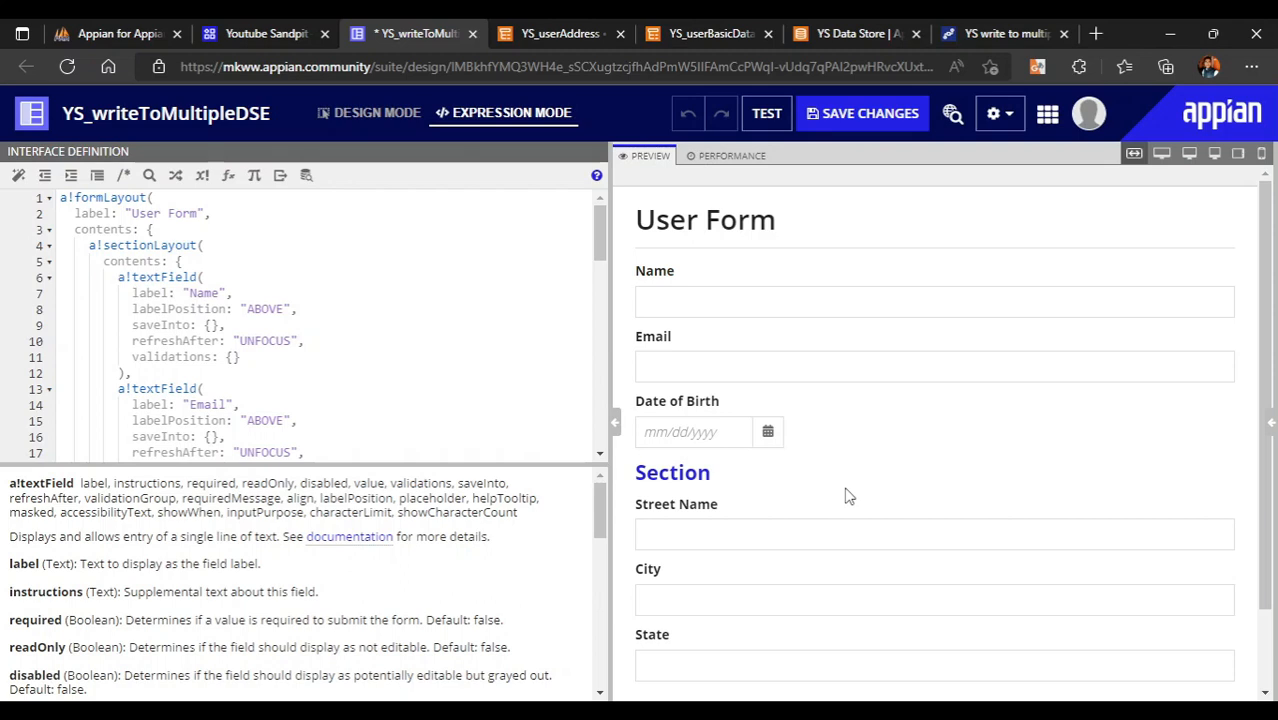
- Try out the Name, Street Name and Email fields in the form preview
click(707, 302)
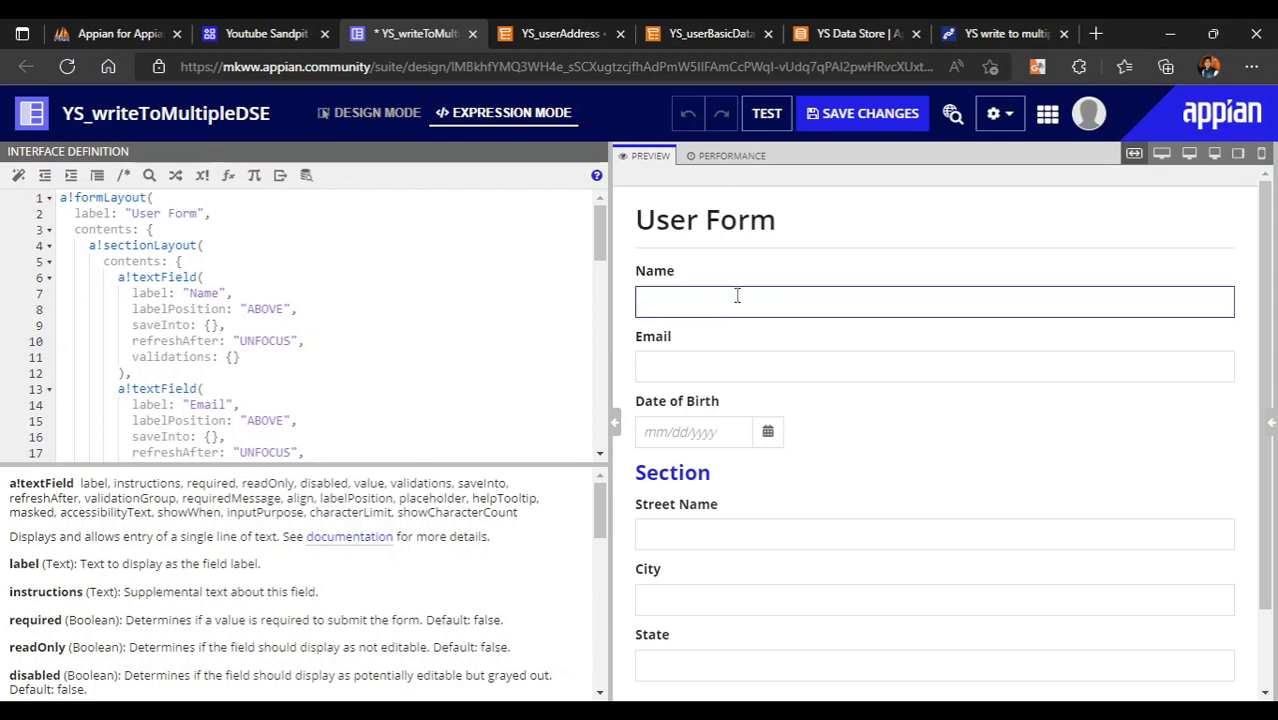
scroll(710, 320, down, 1)
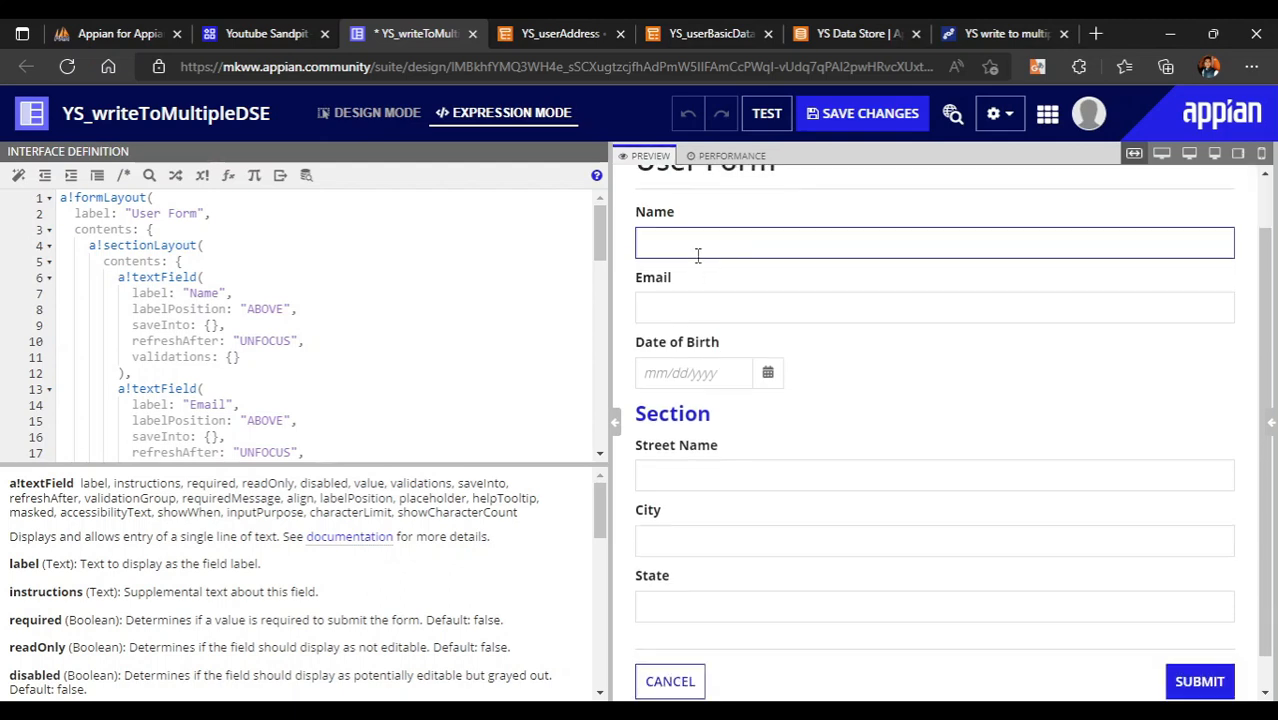
click(697, 291)
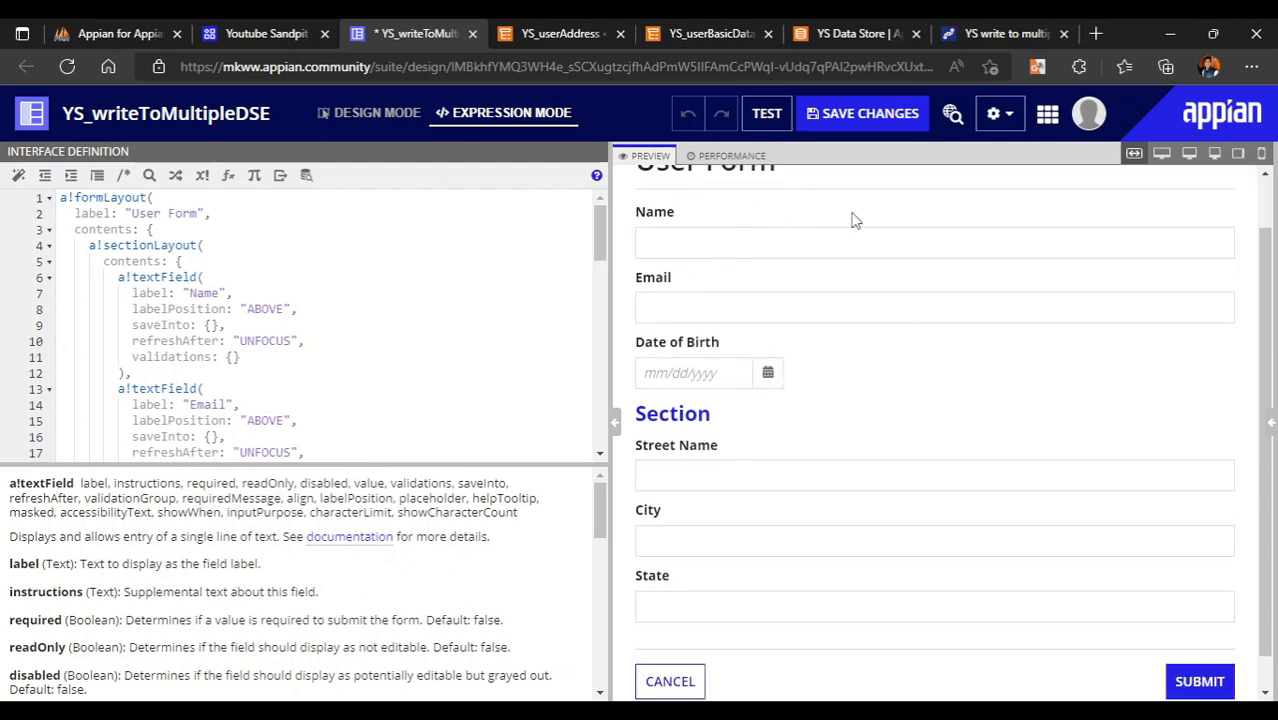
click(693, 478)
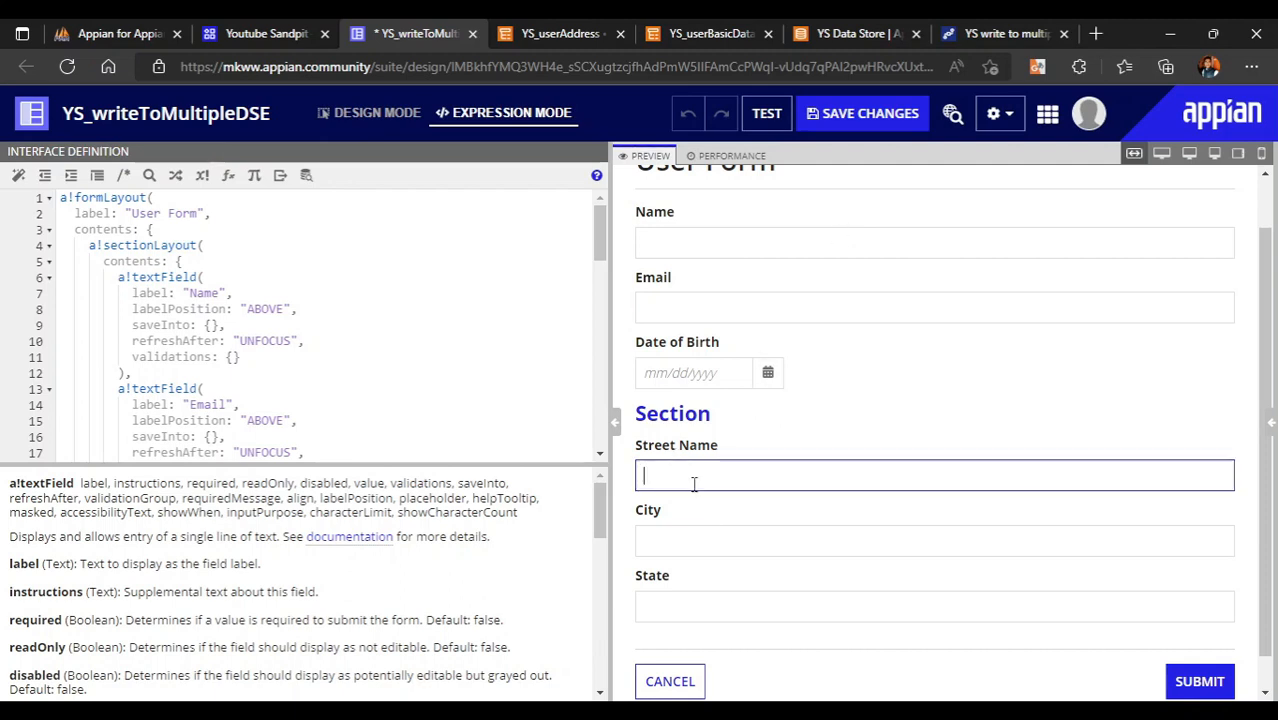
click(702, 521)
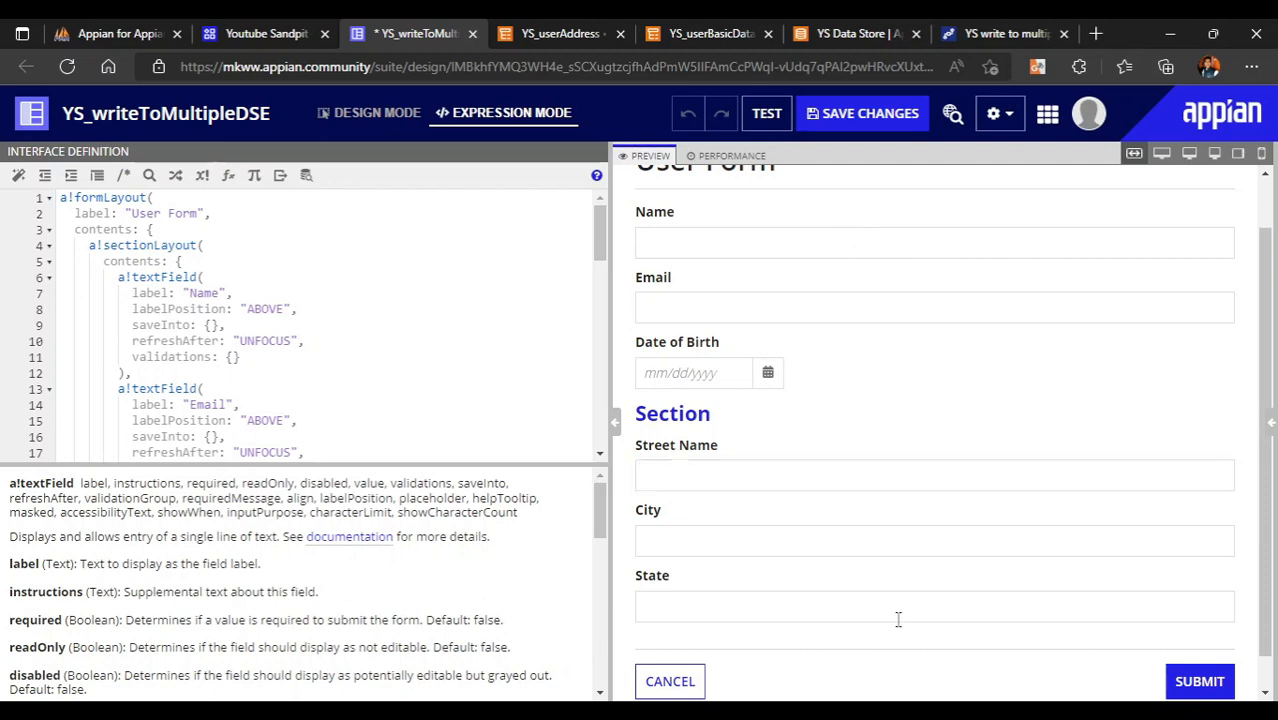
scroll(813, 397, up, 1)
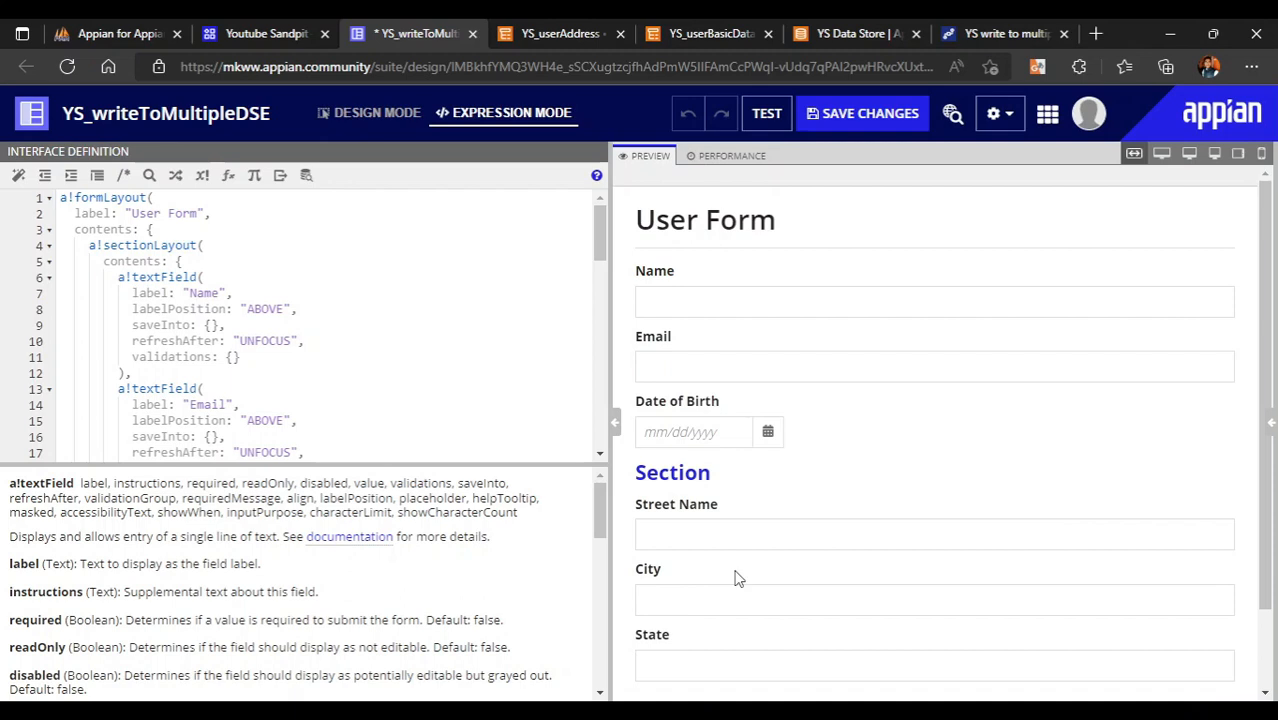
click(686, 306)
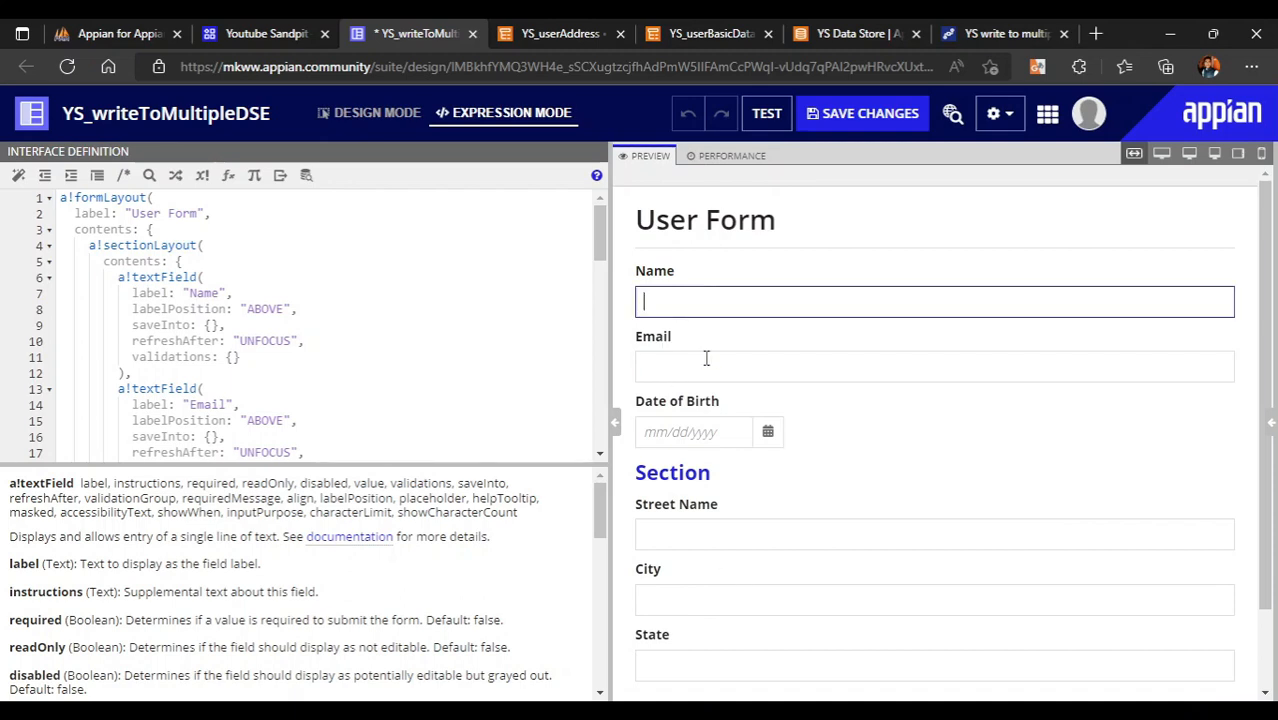
click(706, 358)
click(840, 448)
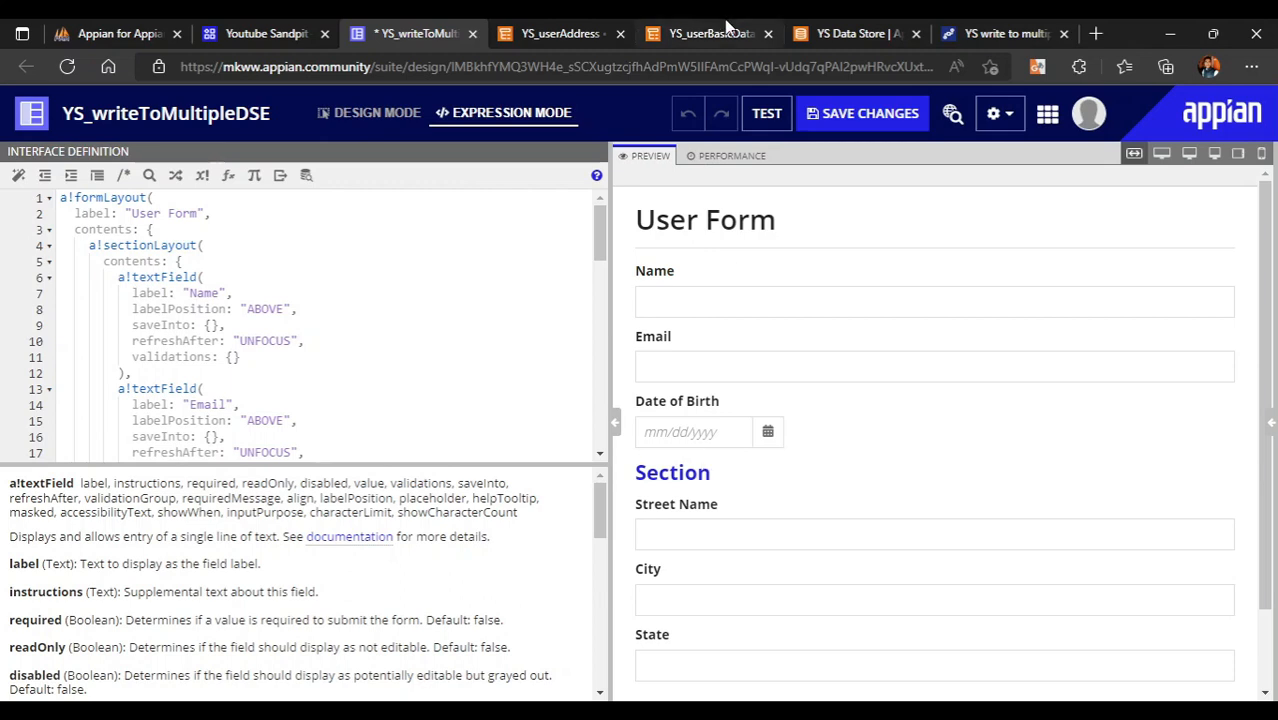
- Review the id, name and email fields of the YS_userBasicData data type
click(727, 27)
click(132, 291)
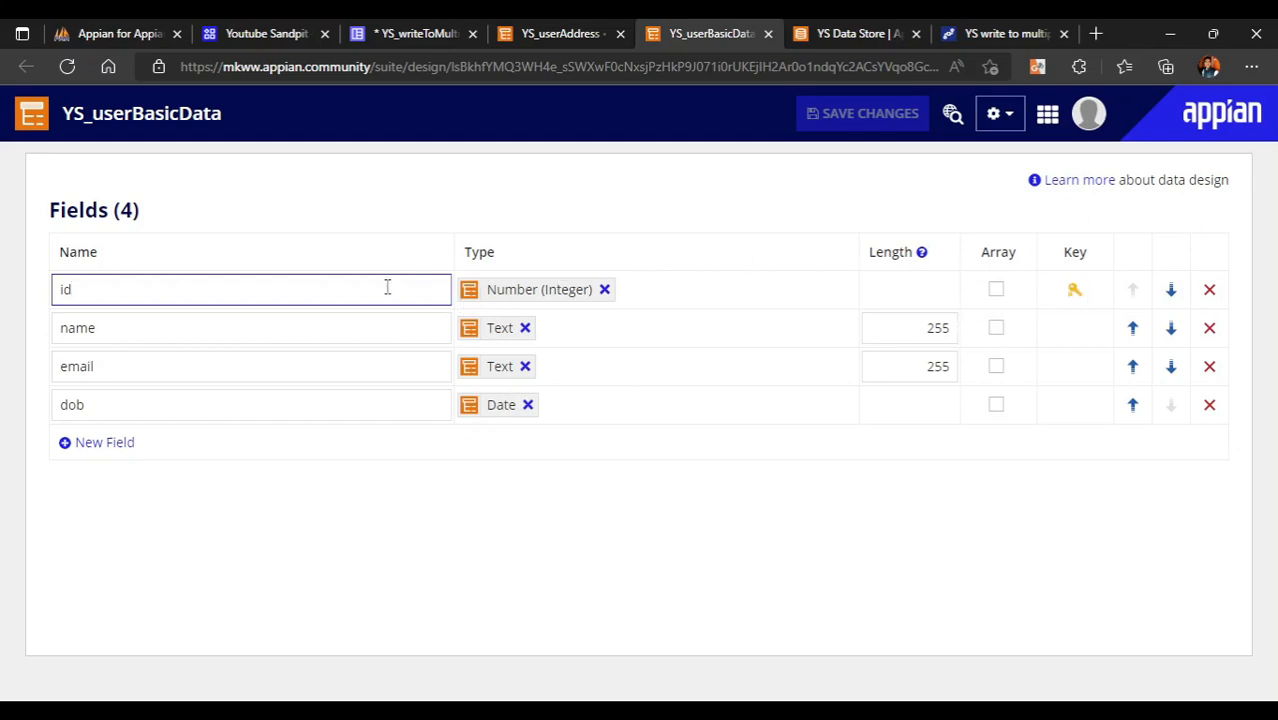
click(108, 339)
click(157, 366)
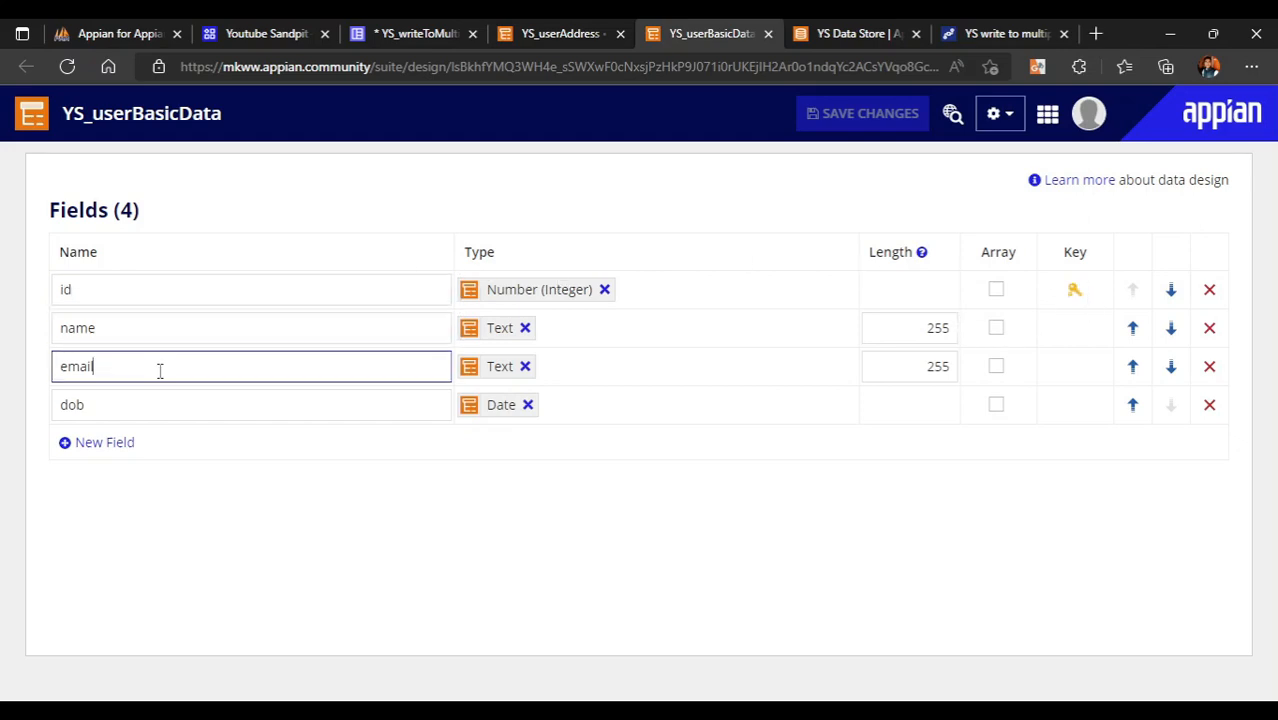
click(208, 443)
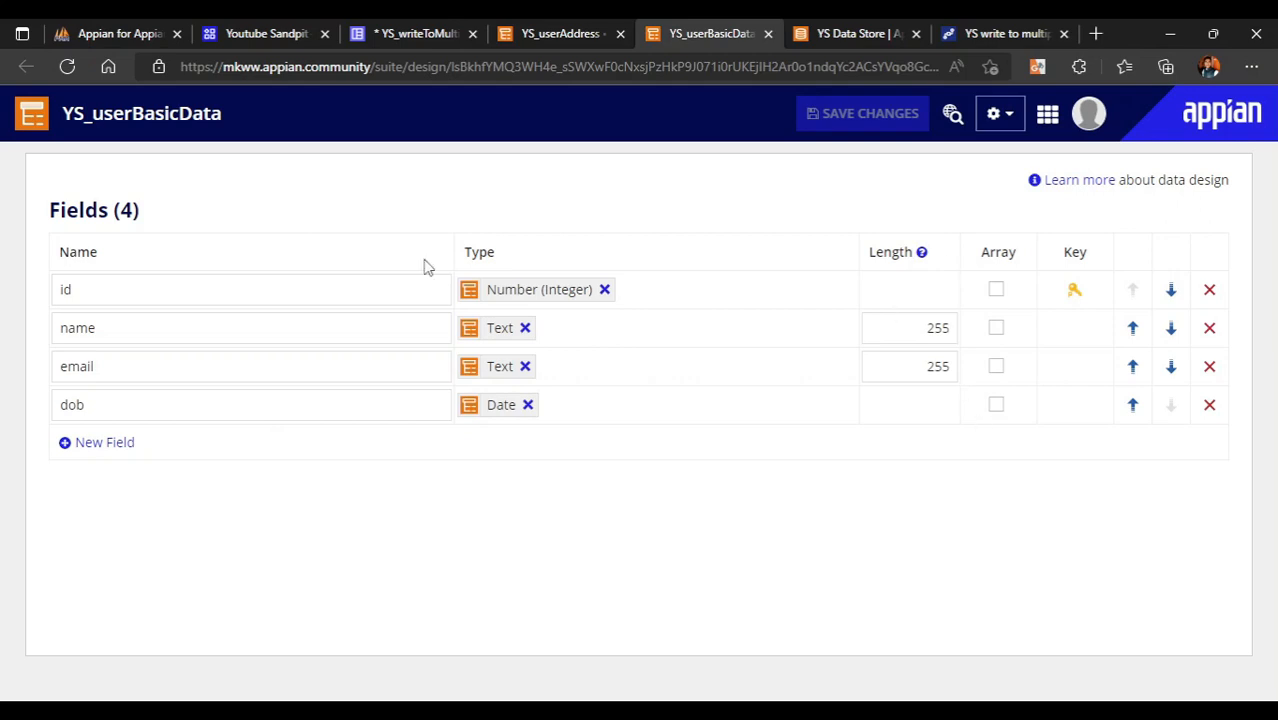
click(264, 370)
click(320, 451)
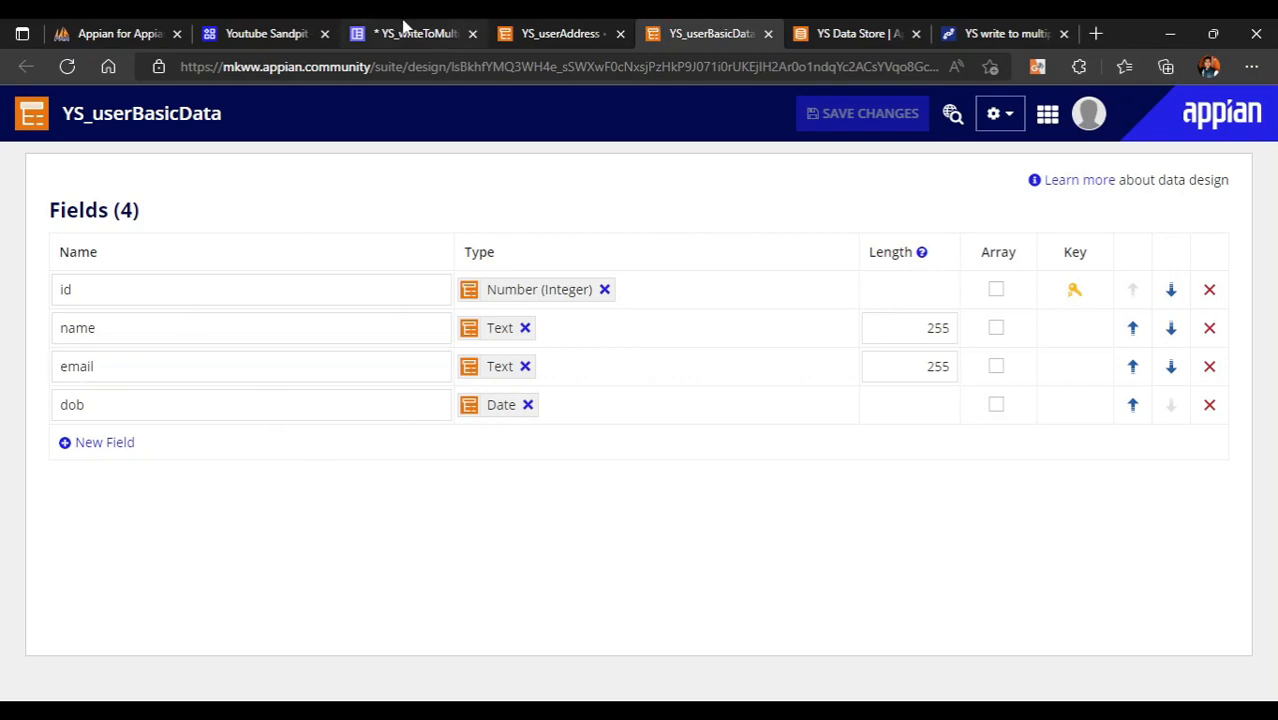
click(404, 28)
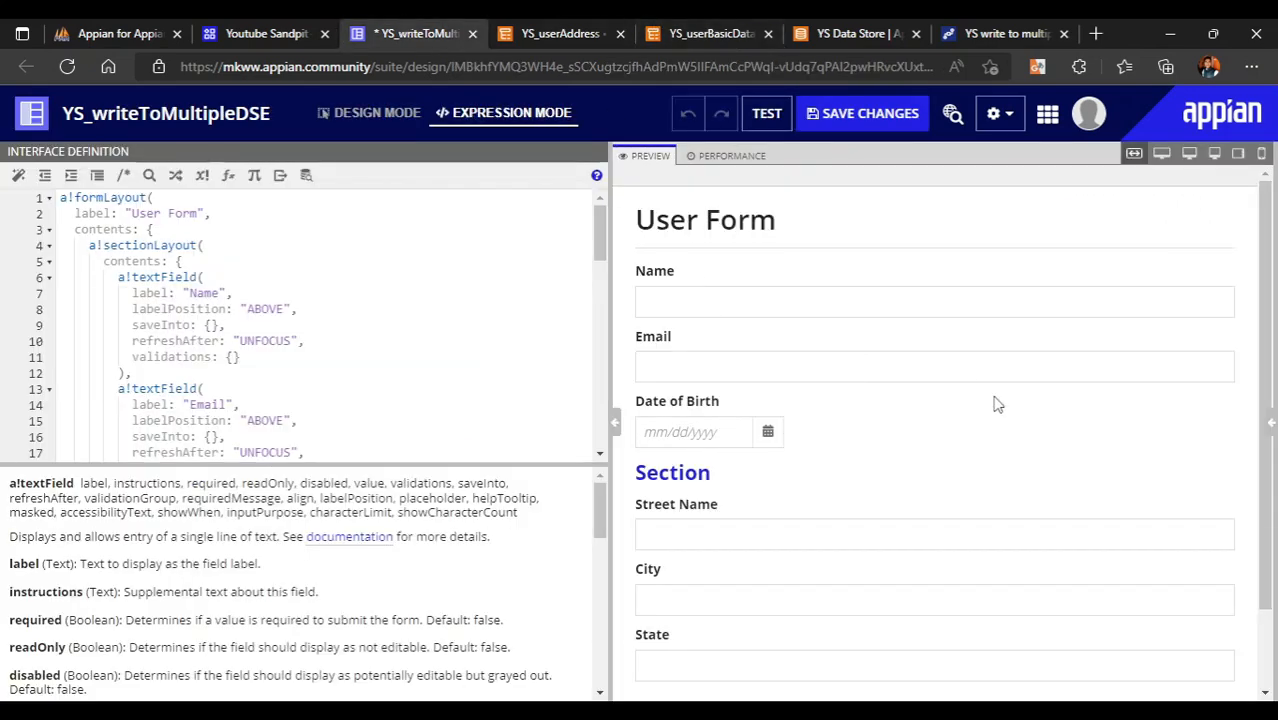
- Create rule input basicData, typed YS_userBasicData using the copied data type name
click(1270, 430)
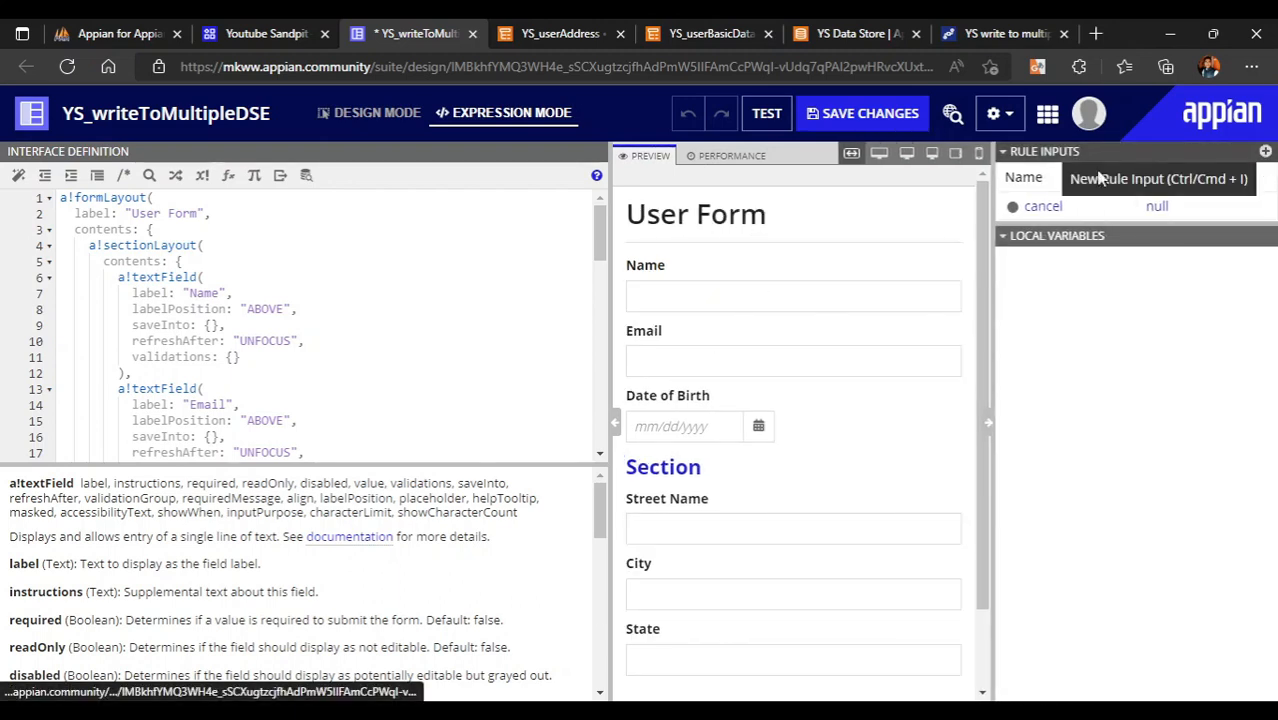
key(ctrl+i)
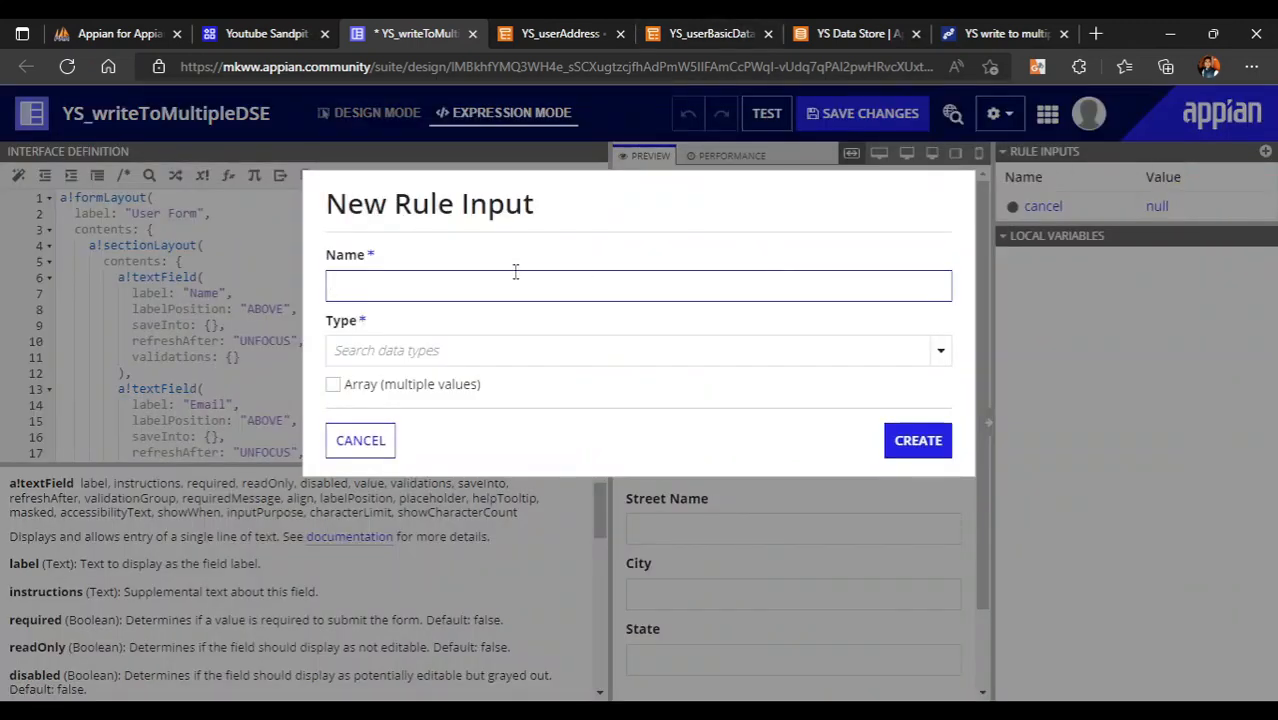
click(707, 33)
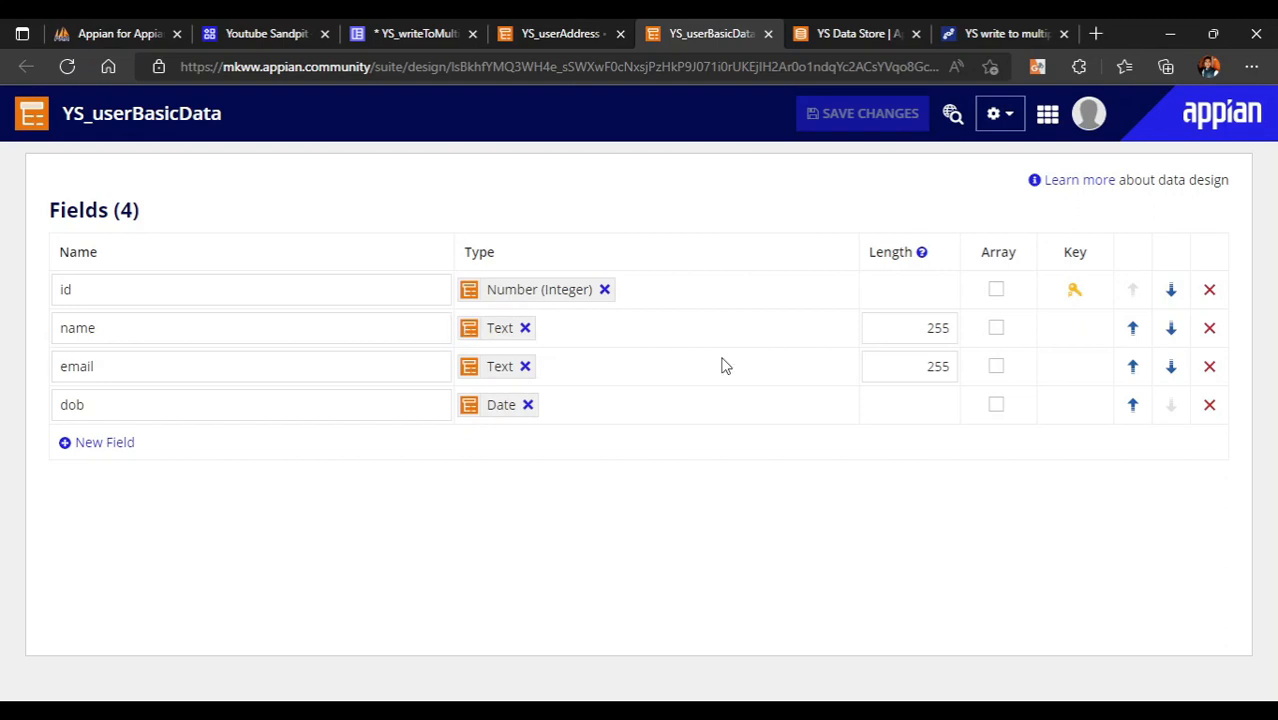
click(424, 33)
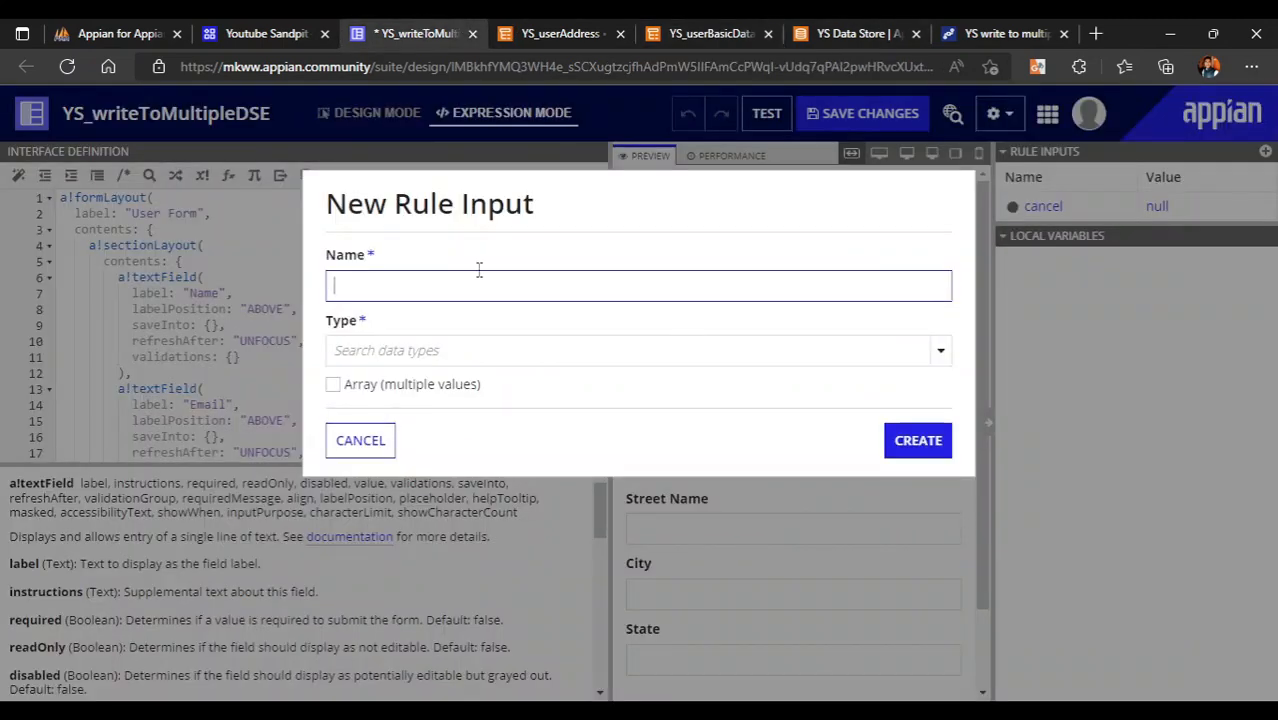
text(basicData)
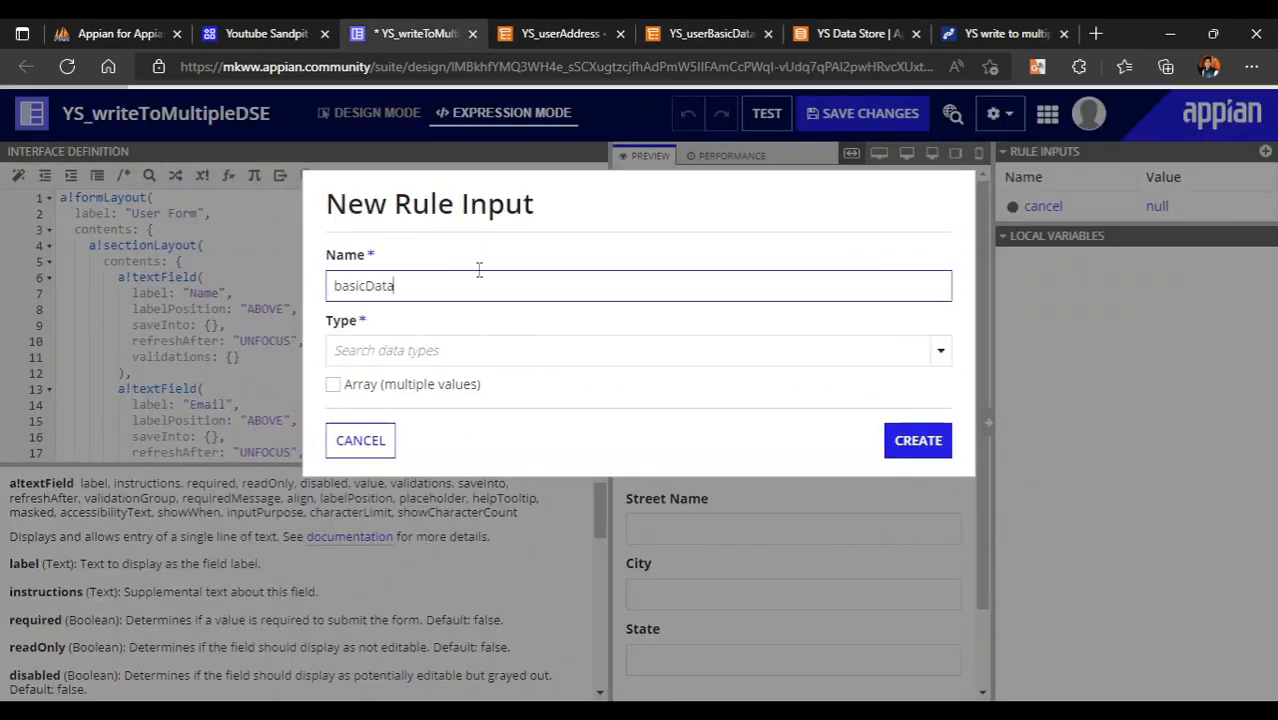
click(732, 345)
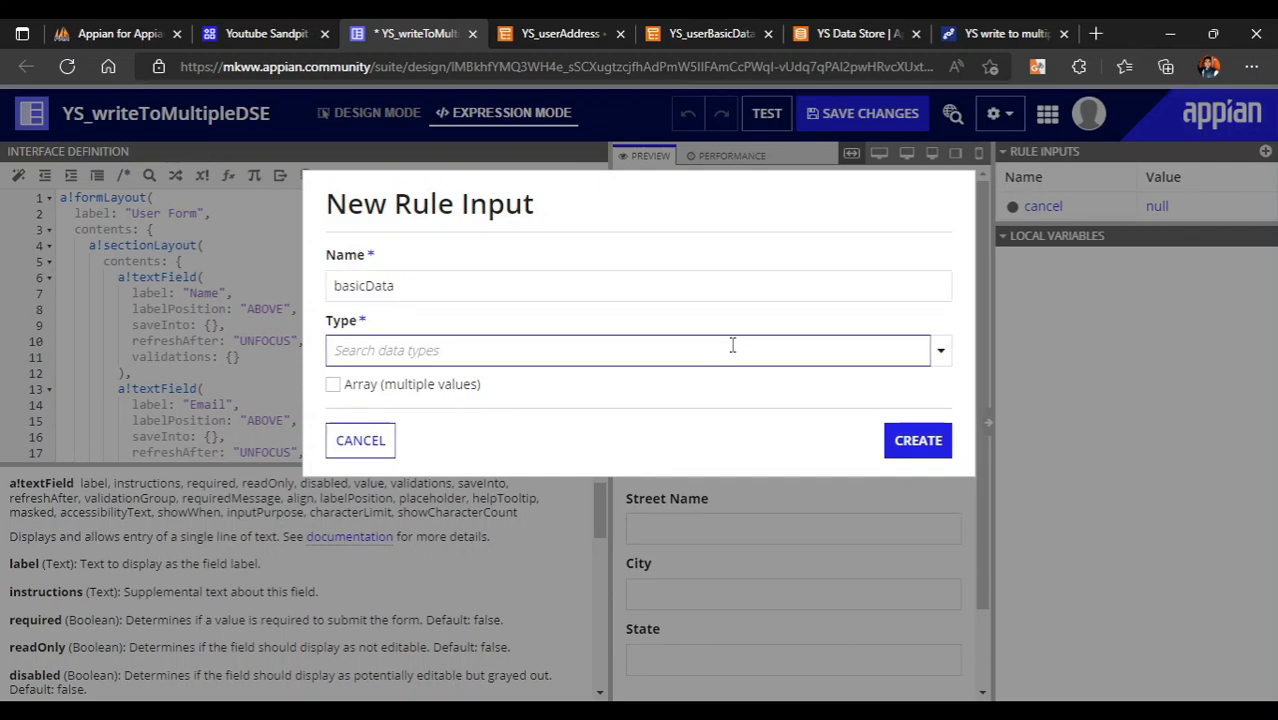
click(712, 33)
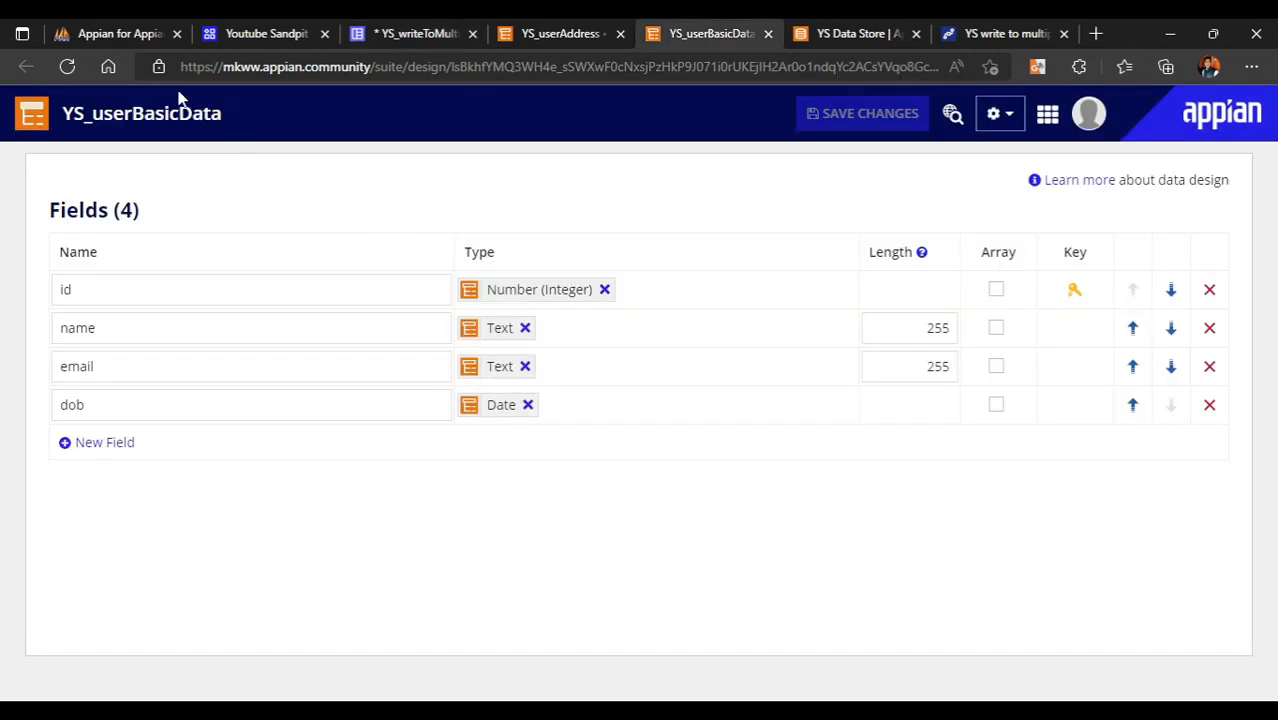
double_click(214, 106)
key(ctrl+c)
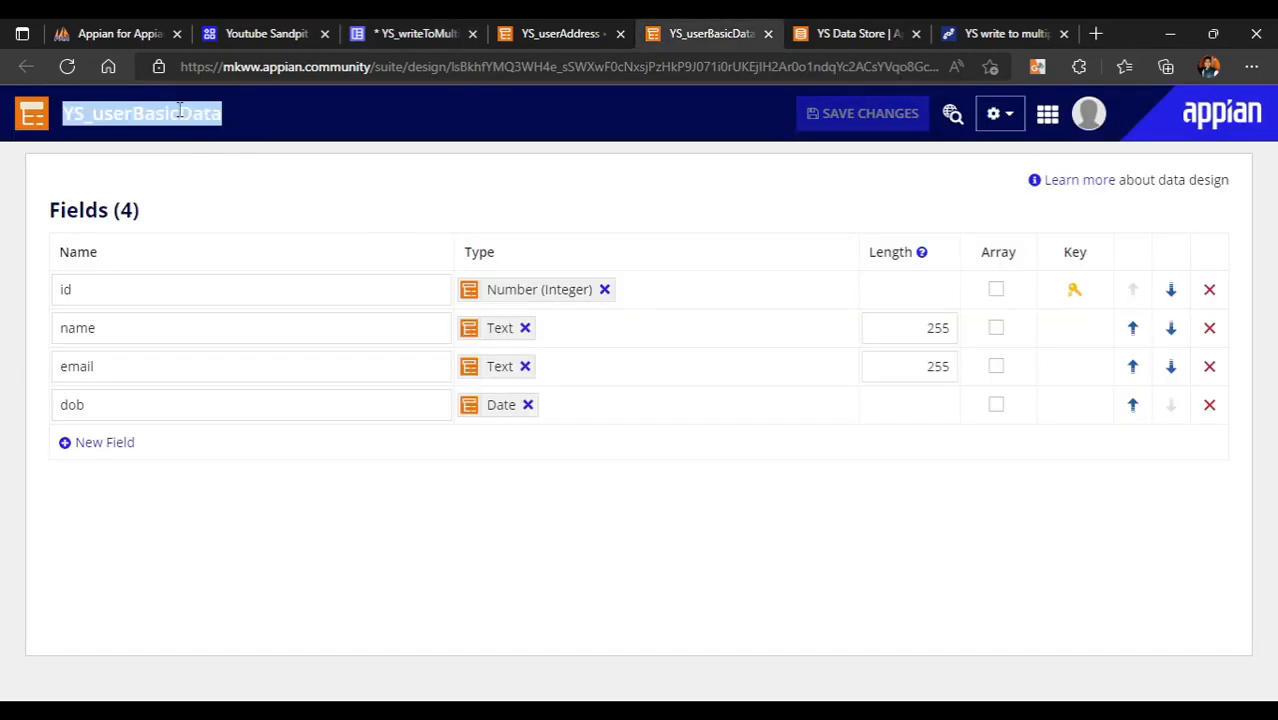
click(415, 33)
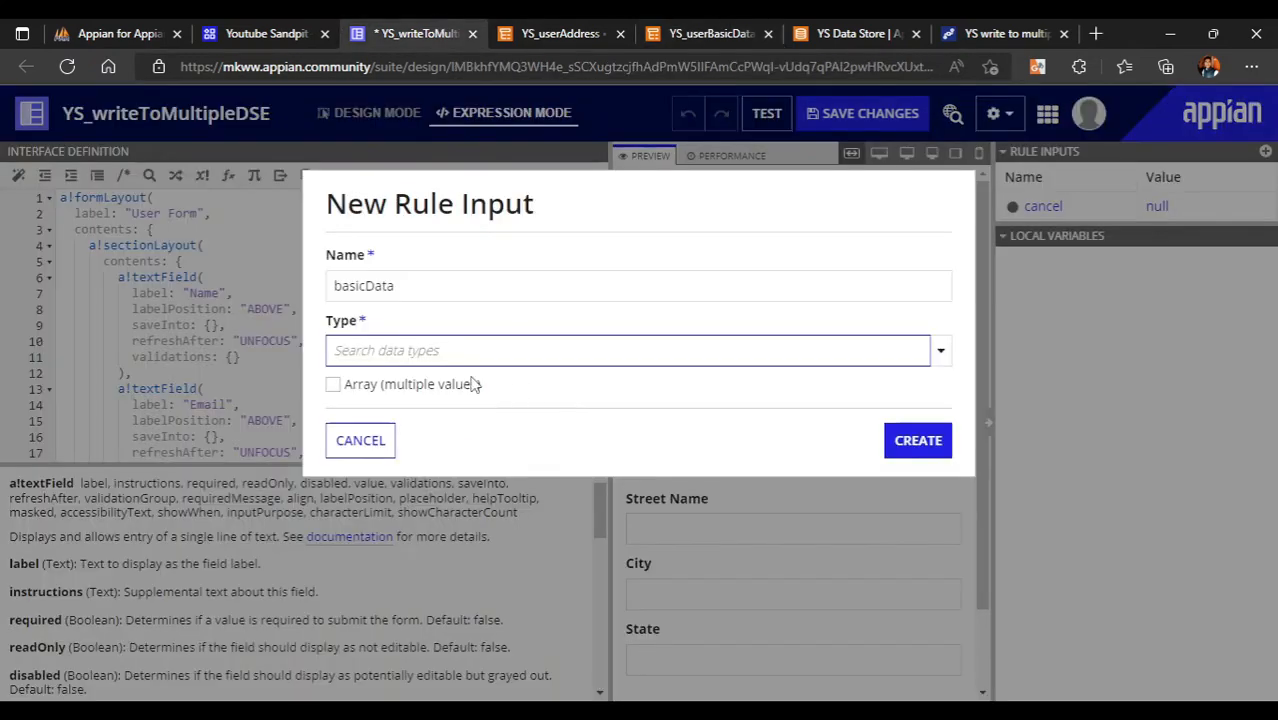
key(ctrl+v)
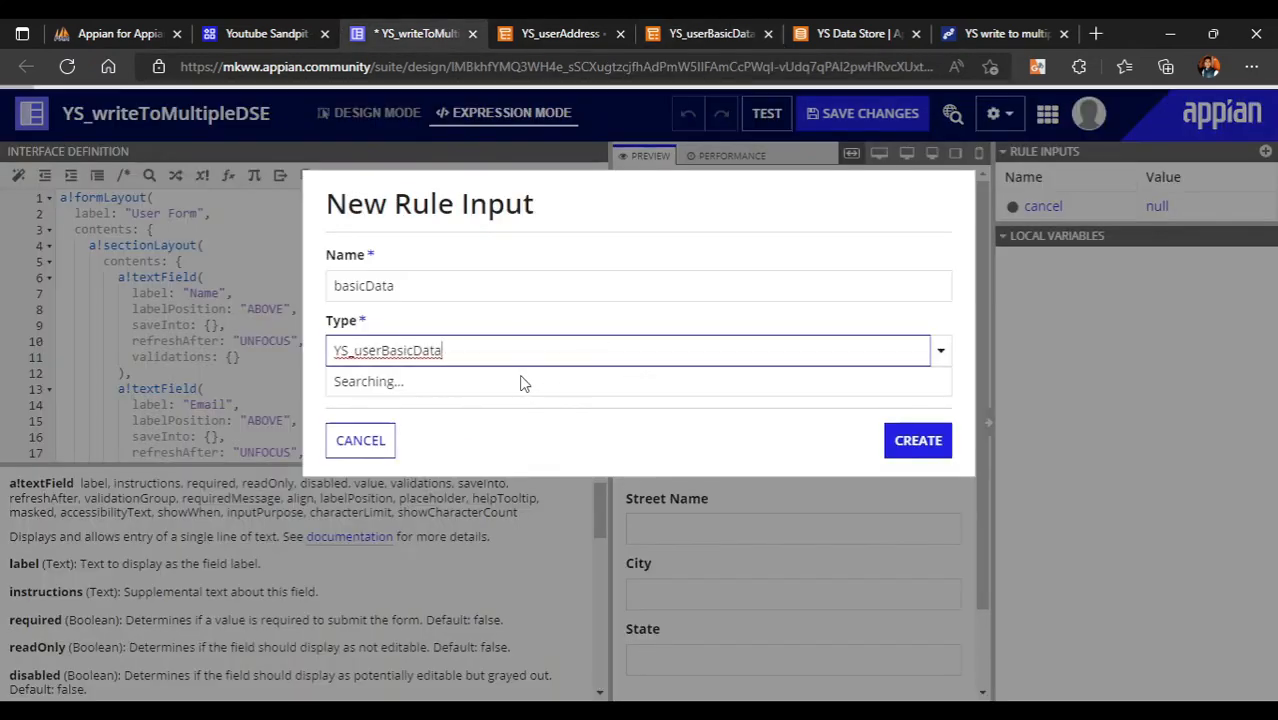
click(489, 398)
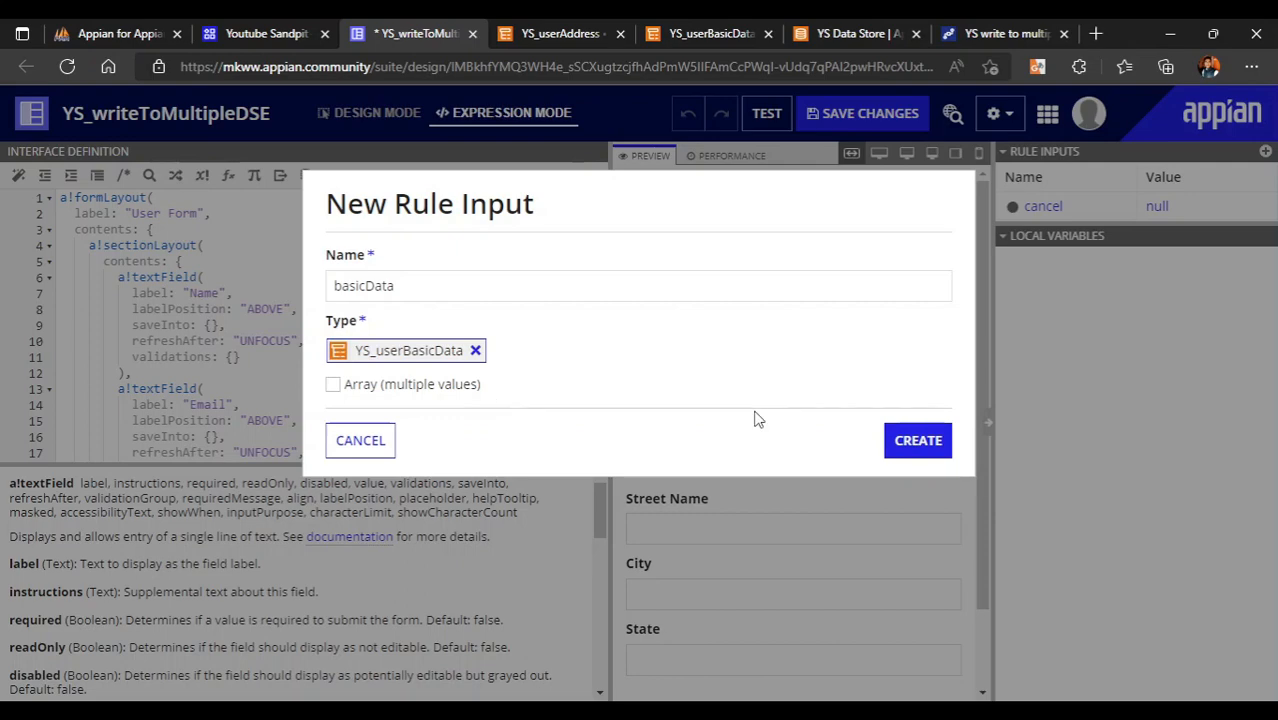
click(908, 449)
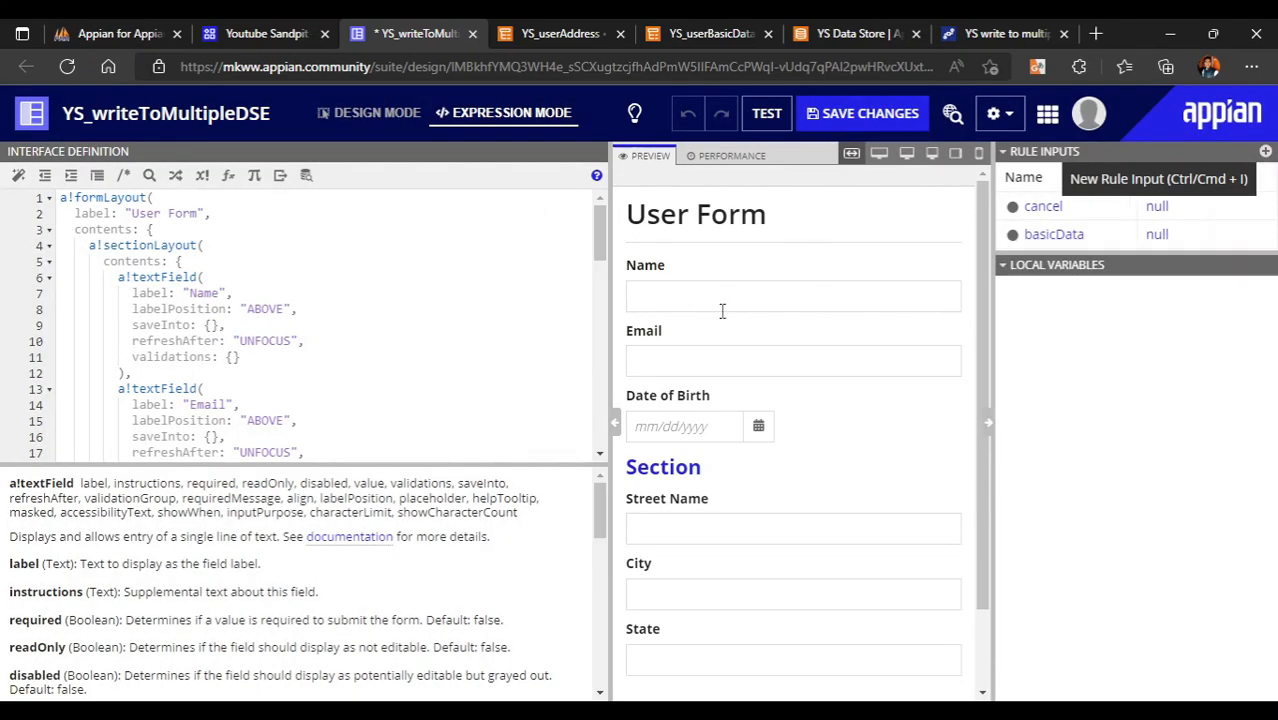
scroll(273, 298, down, 2)
- Bind the Name field's value and saveInto to ri!basicData.name
click(306, 231)
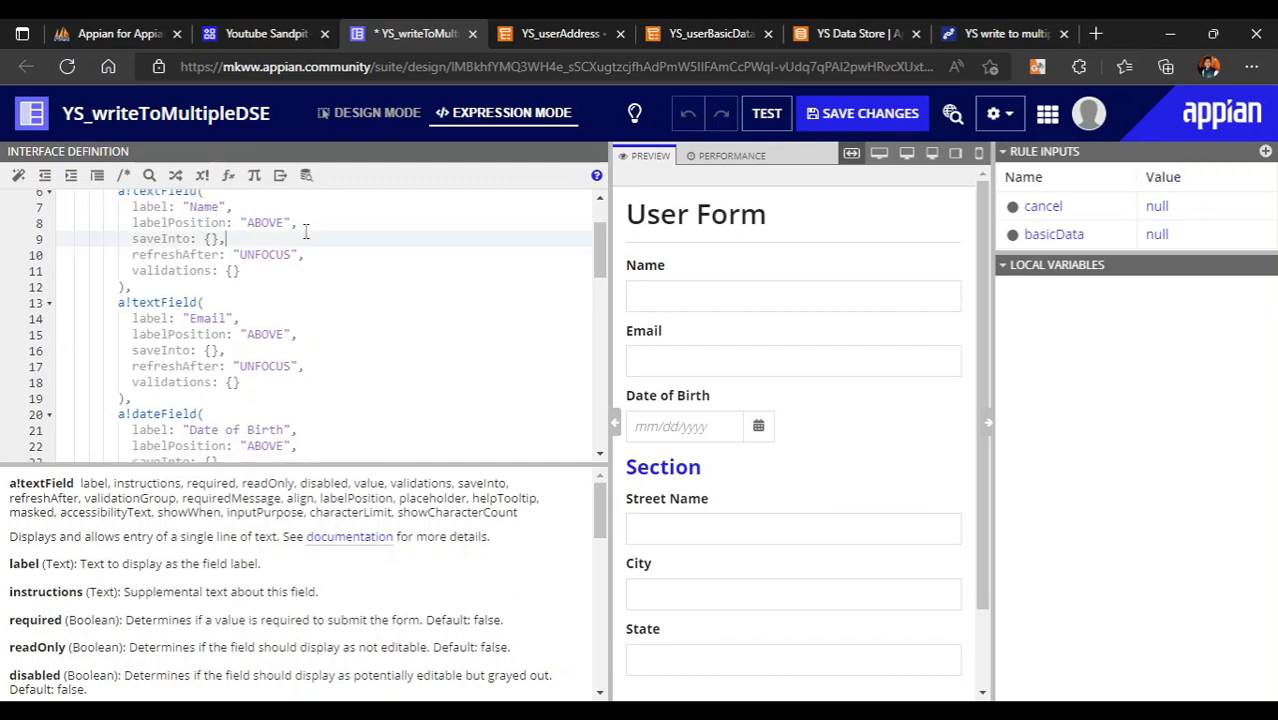
click(314, 222)
key(Return)
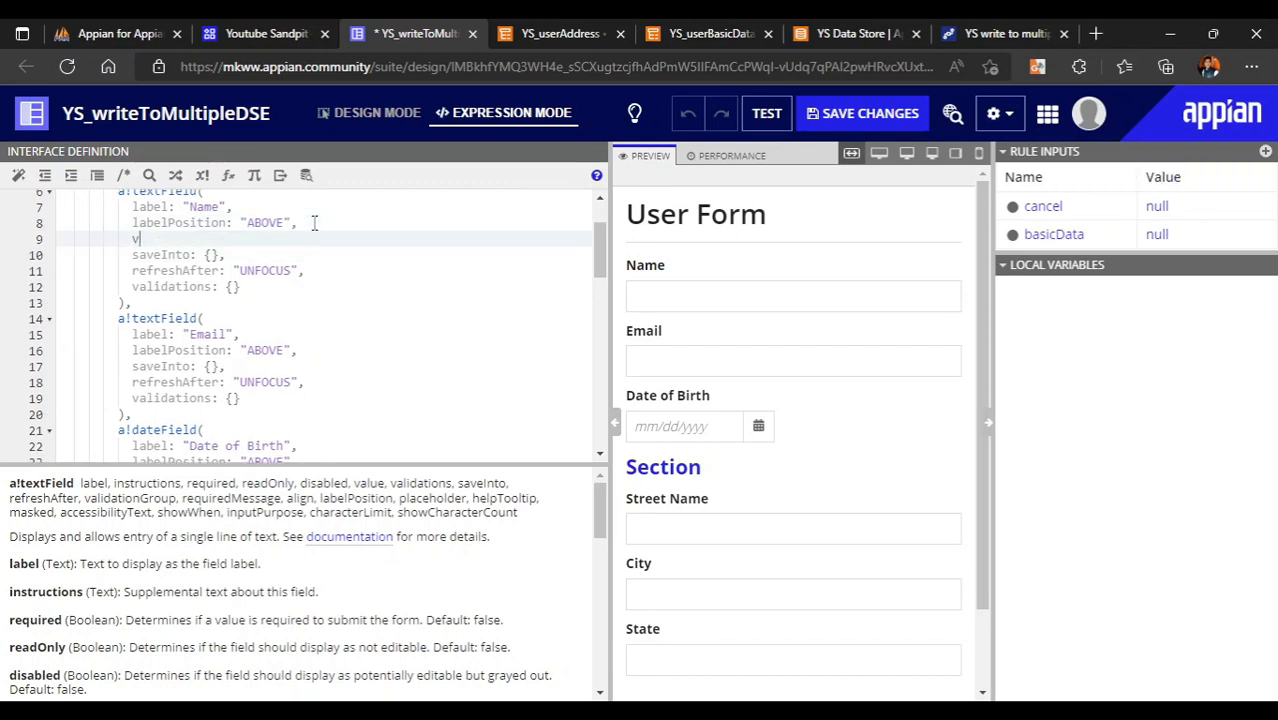
text(value)
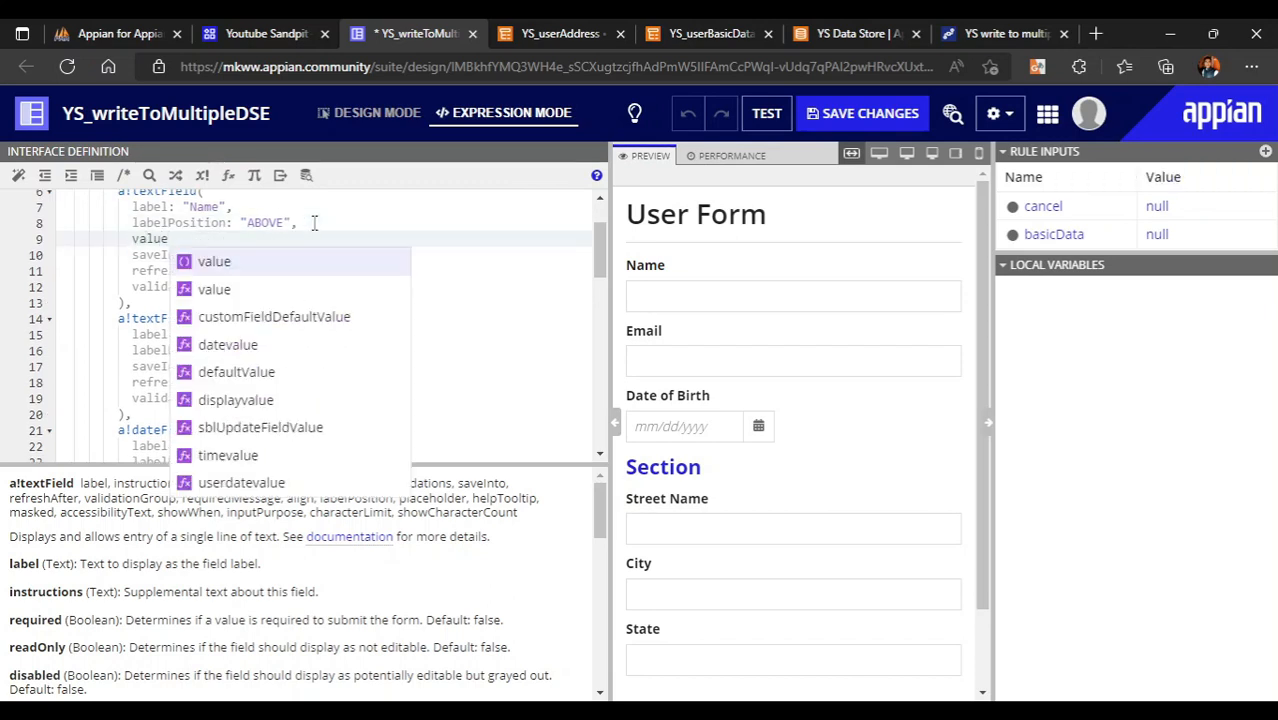
text(: ri)
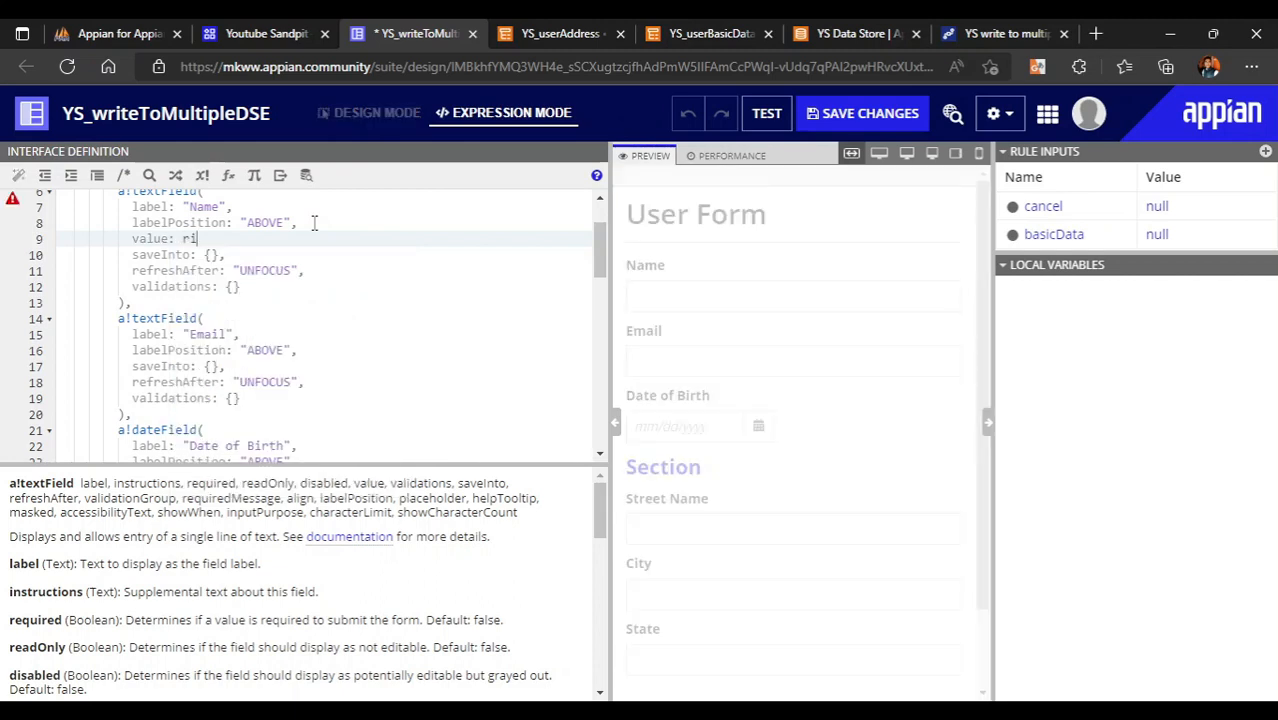
text(!)
key(Return)
text(.)
key(Down)
key(Down)
key(Down)
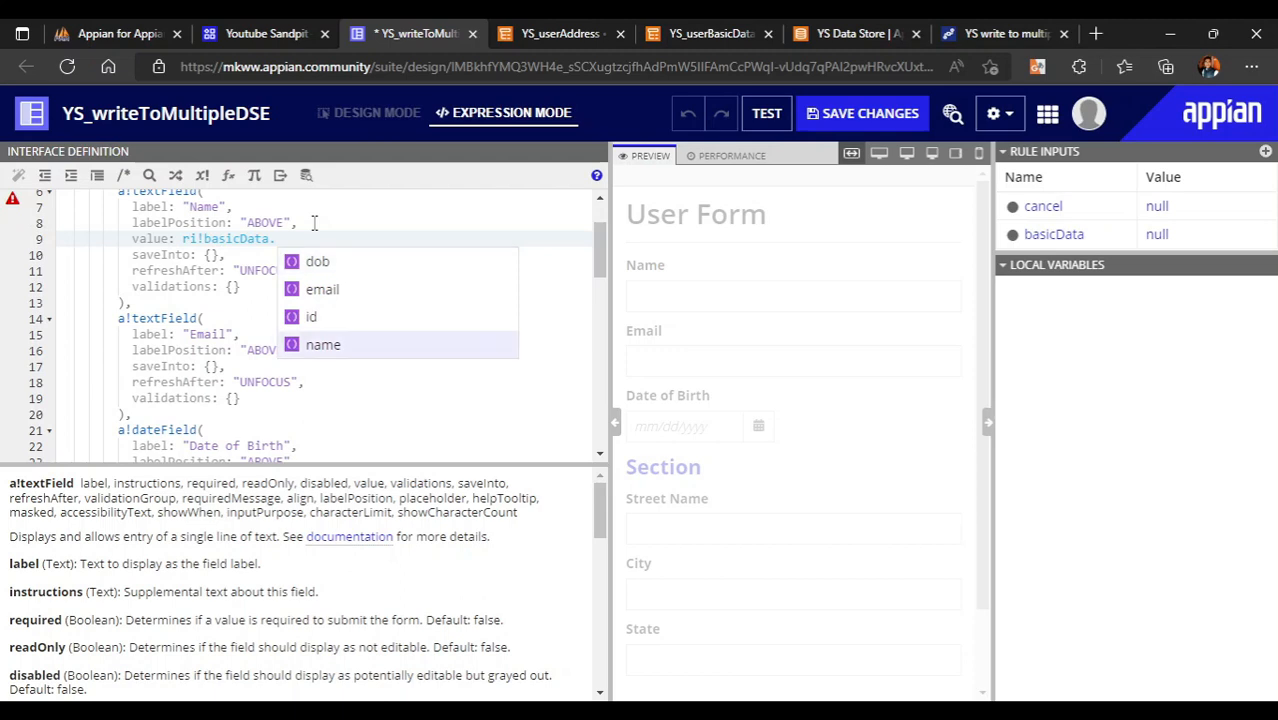
key(Return)
key(Down)
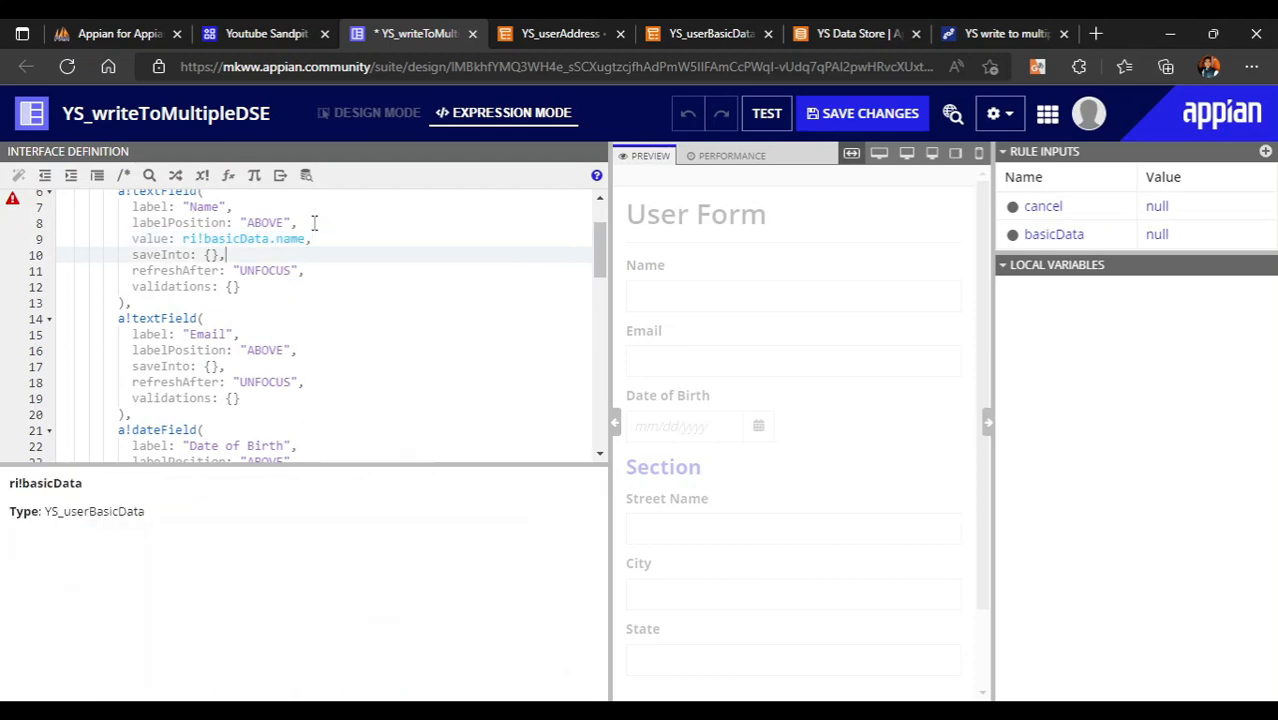
key(Right)
text(ri!)
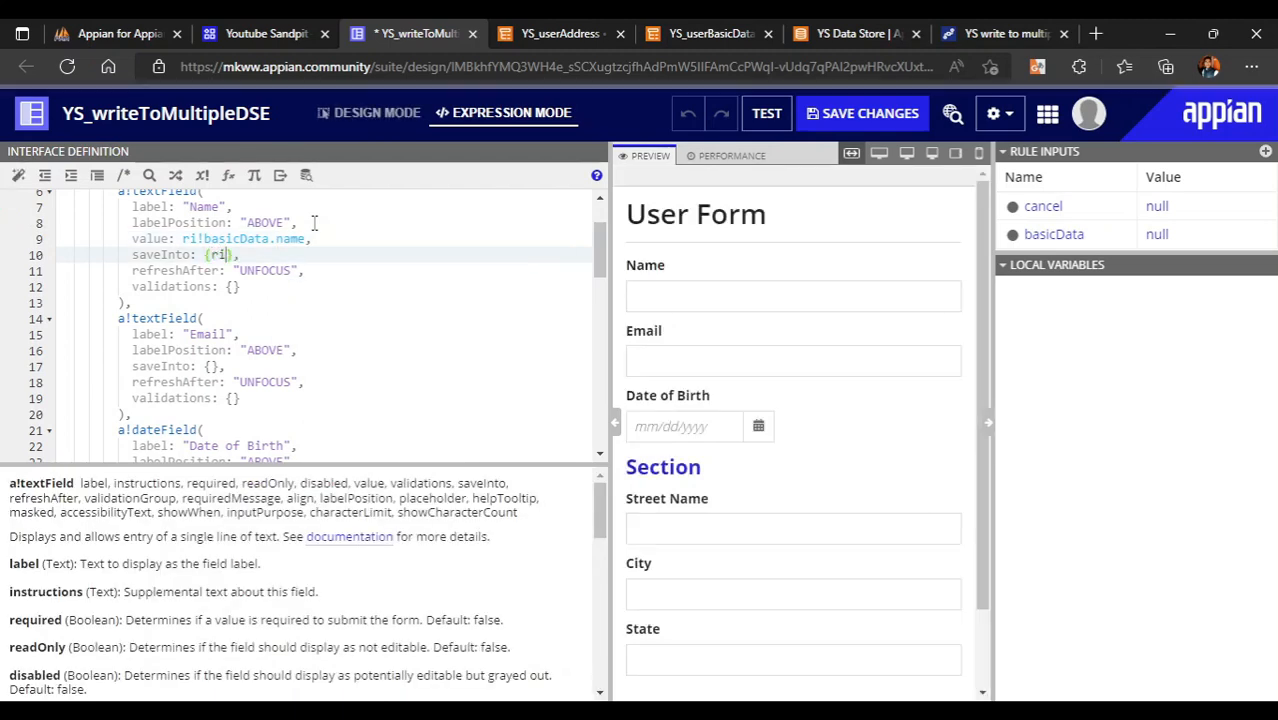
key(Return)
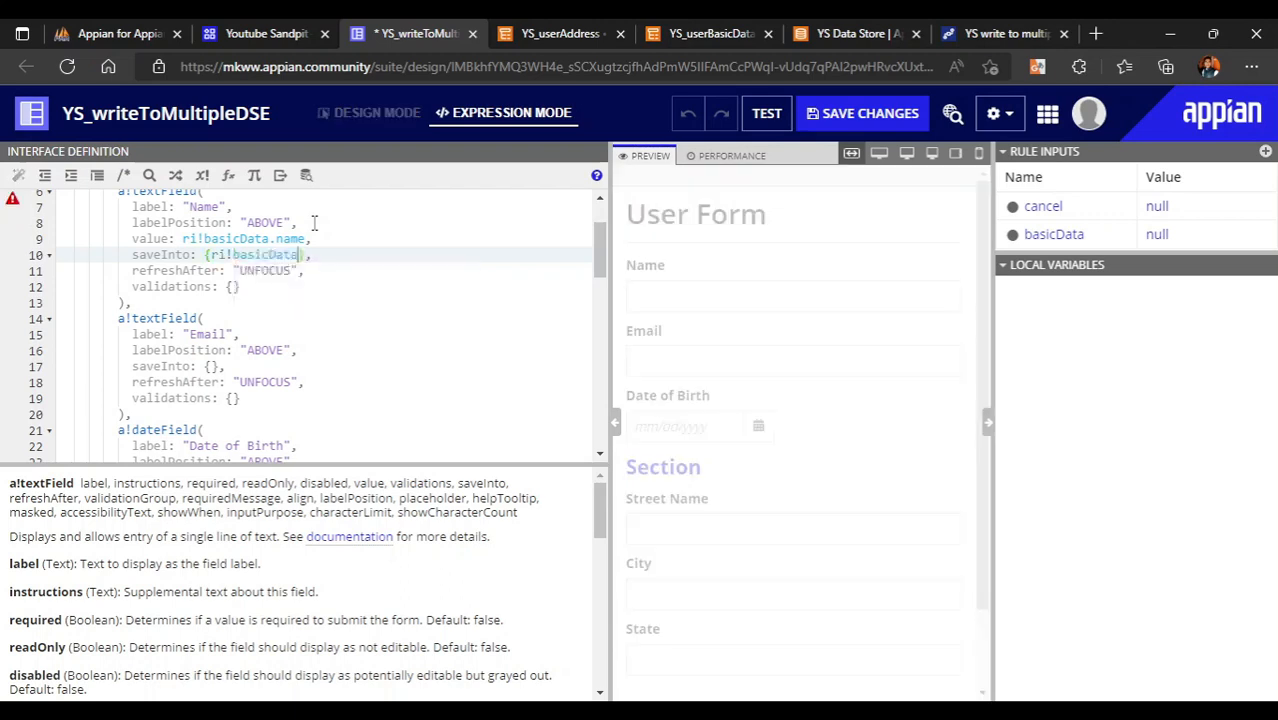
text(.)
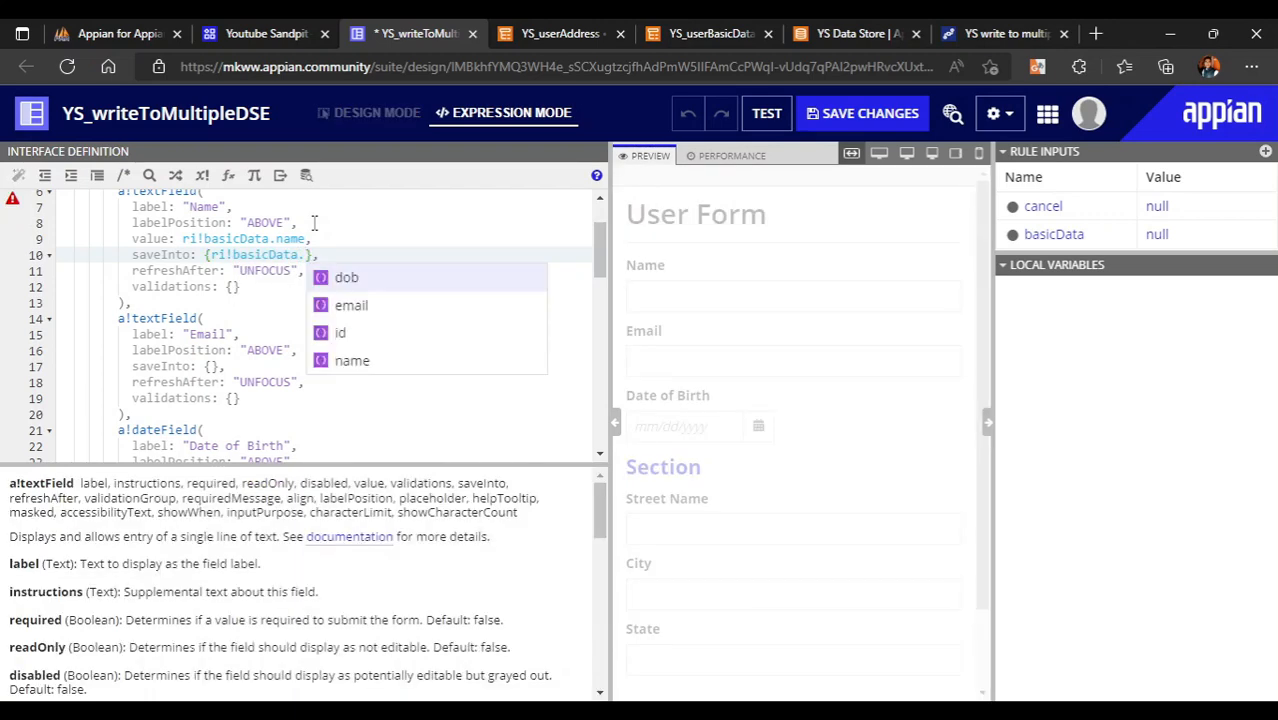
key(Down)
key(Down)
key(Down)
key(Return)
click(386, 273)
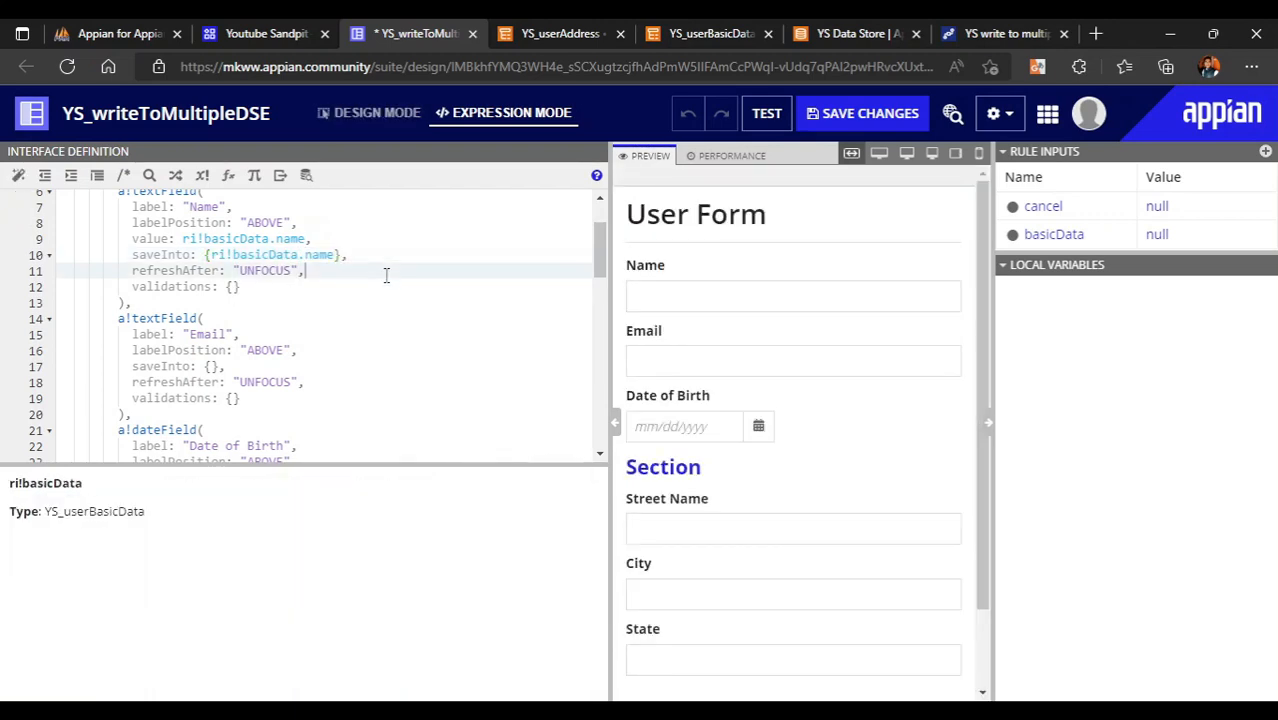
- Copy those bindings into the Email field and change them to ri!basicData.email
drag(129, 238, 355, 256)
key(ctrl+c)
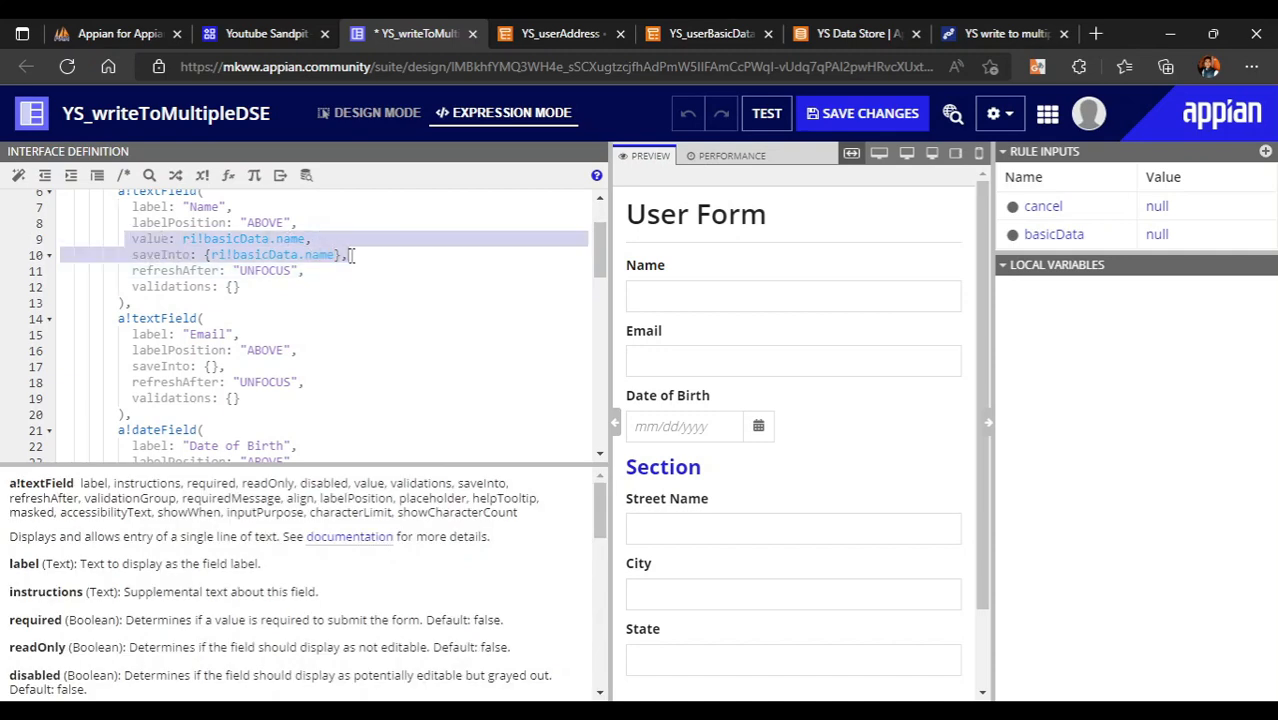
scroll(180, 317, down, 1)
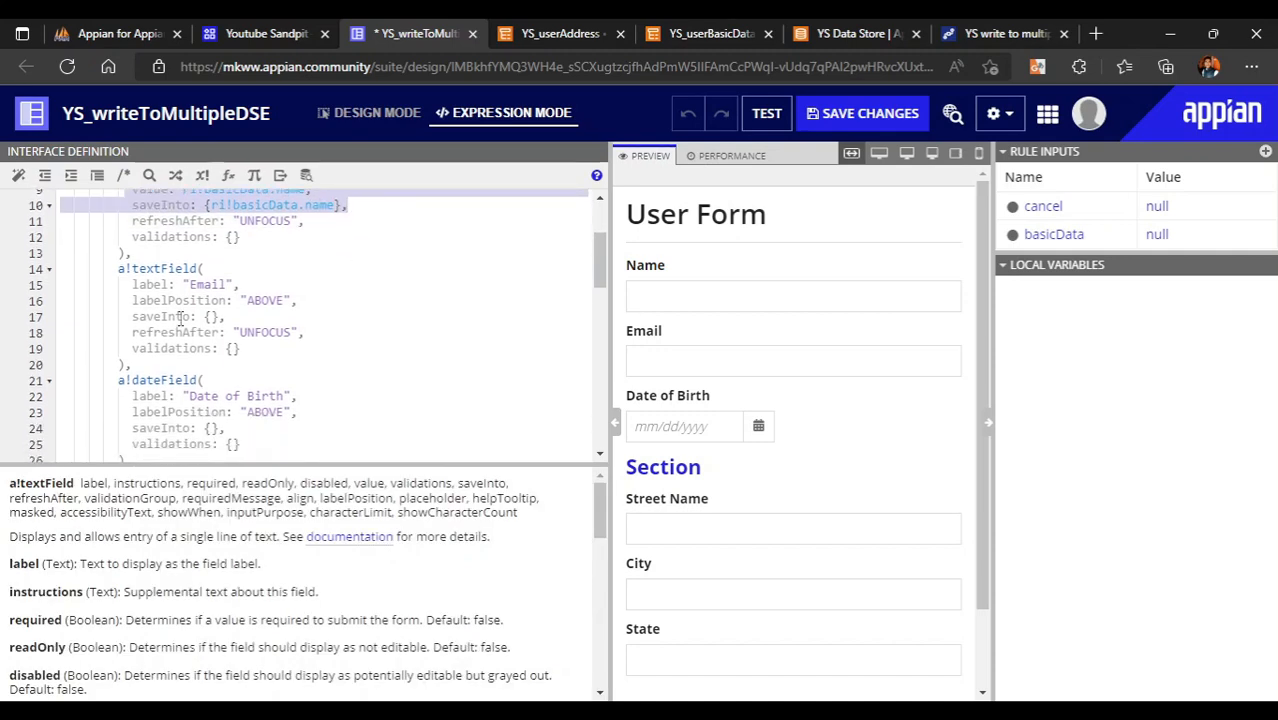
drag(133, 318, 238, 316)
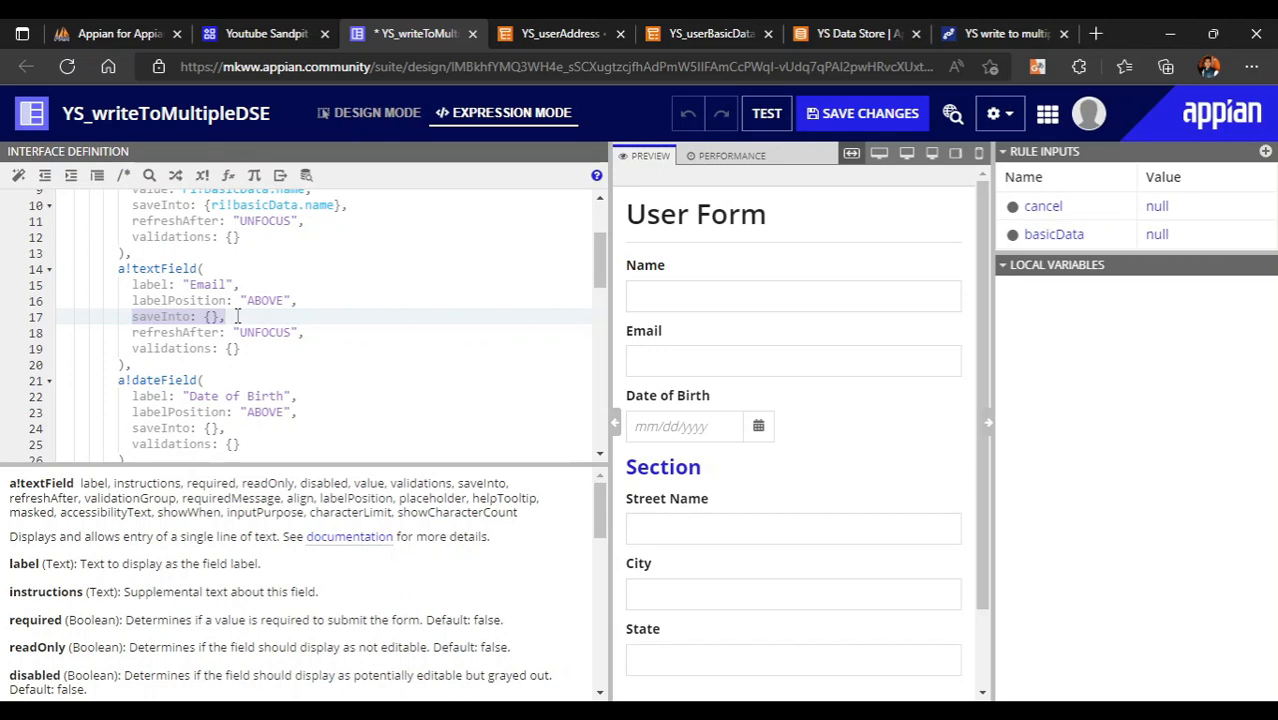
key(ctrl+v)
click(313, 316)
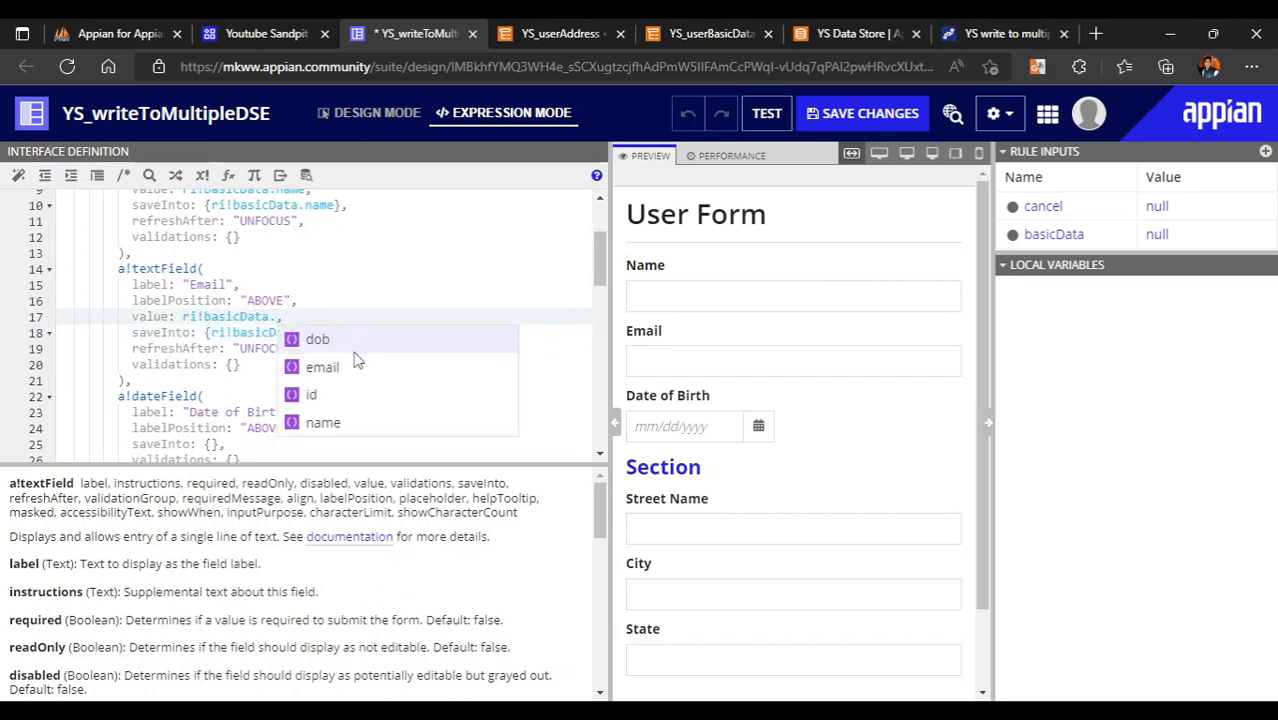
click(350, 364)
double_click(330, 332)
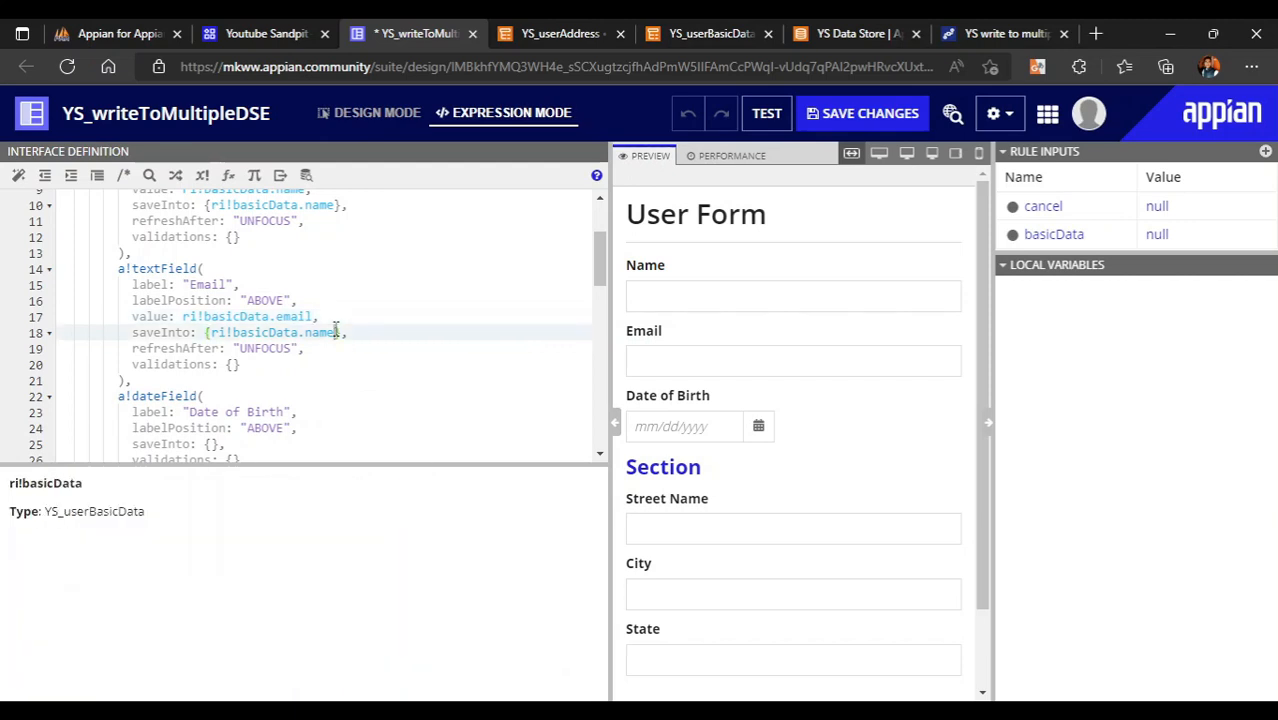
key(BackSpace)
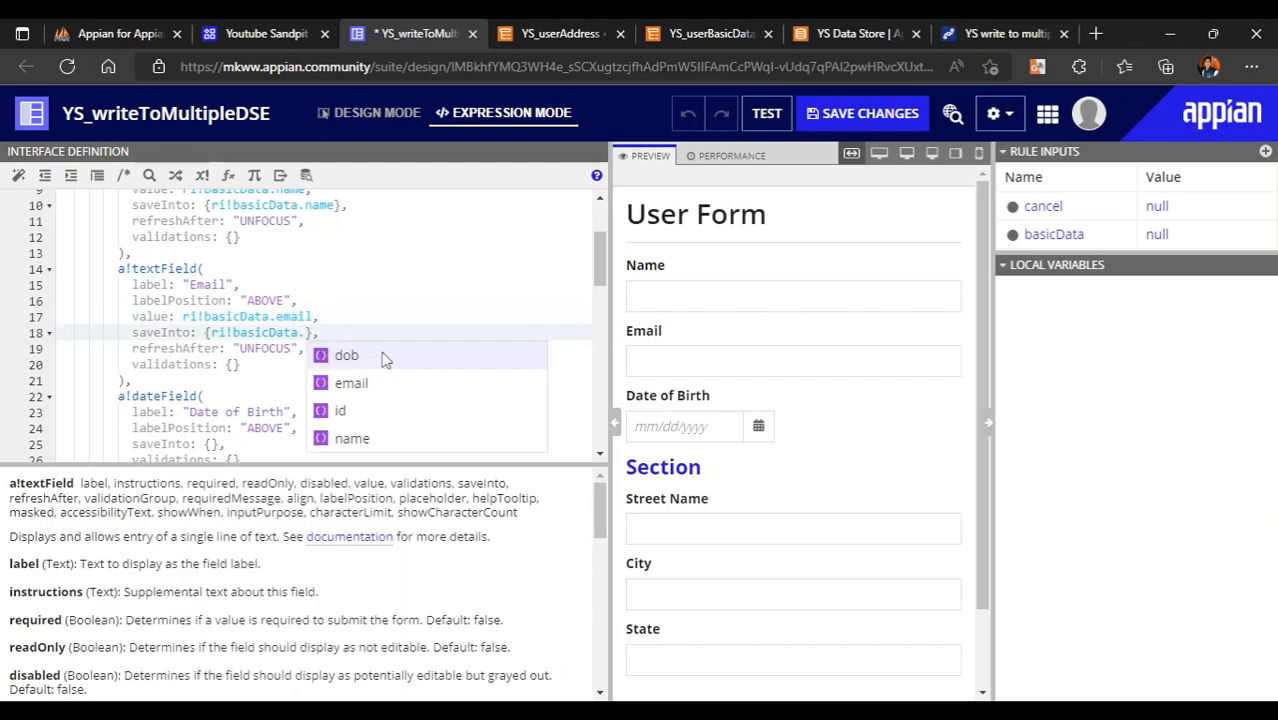
click(350, 380)
click(275, 368)
scroll(354, 417, down, 2)
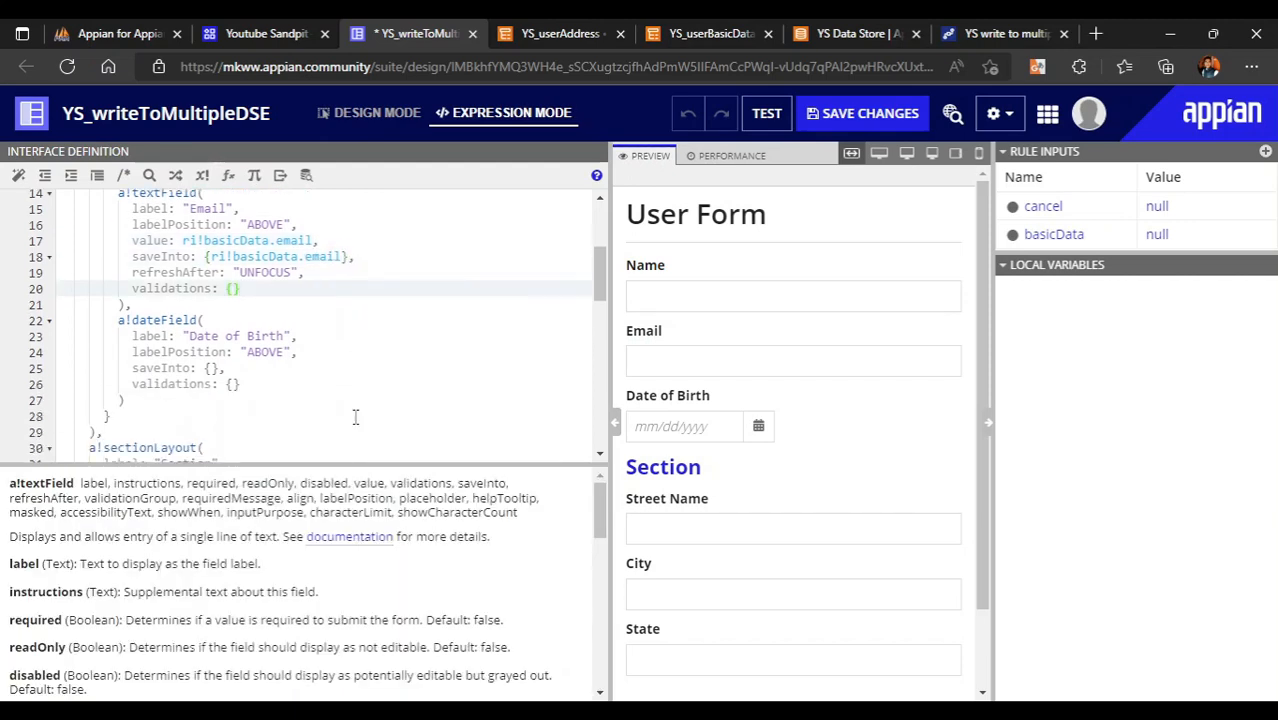
- Paste the bindings into Date of Birth and change them to ri!basicData.dob
drag(132, 356, 230, 356)
key(ctrl+v)
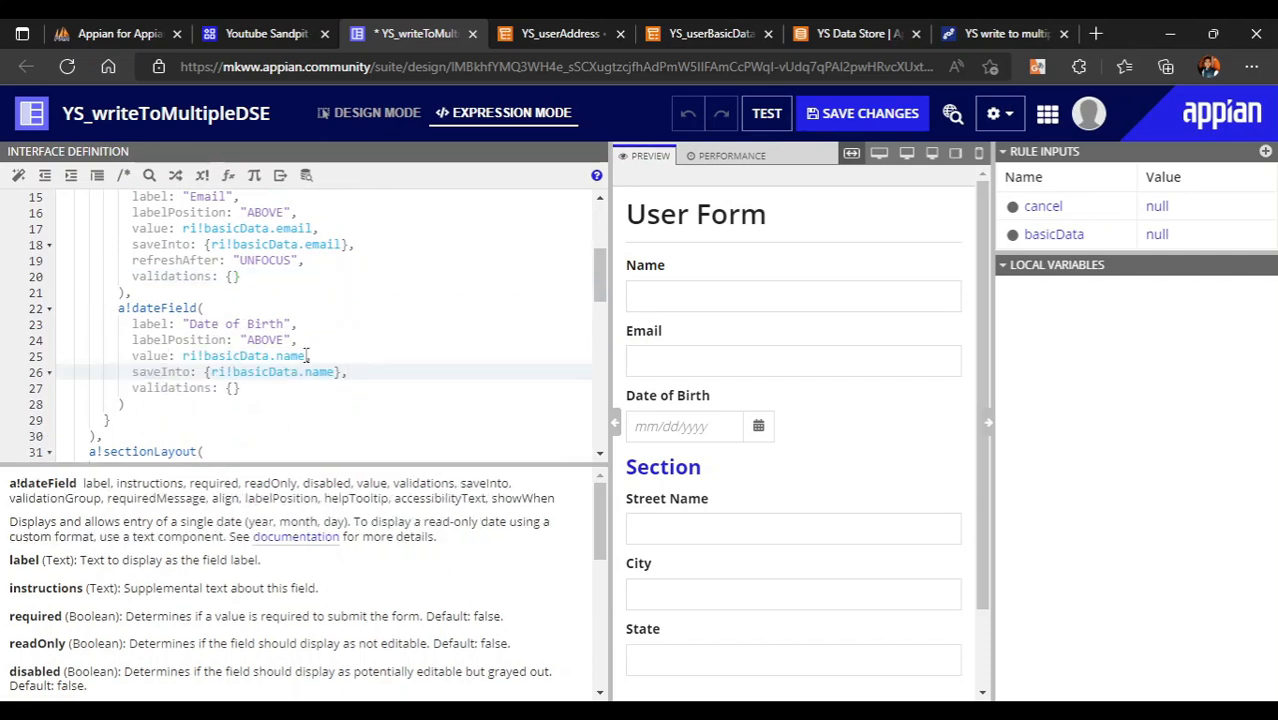
click(311, 356)
key(Left)
key(BackSpace)
key(BackSpace)
key(BackSpace)
key(BackSpace)
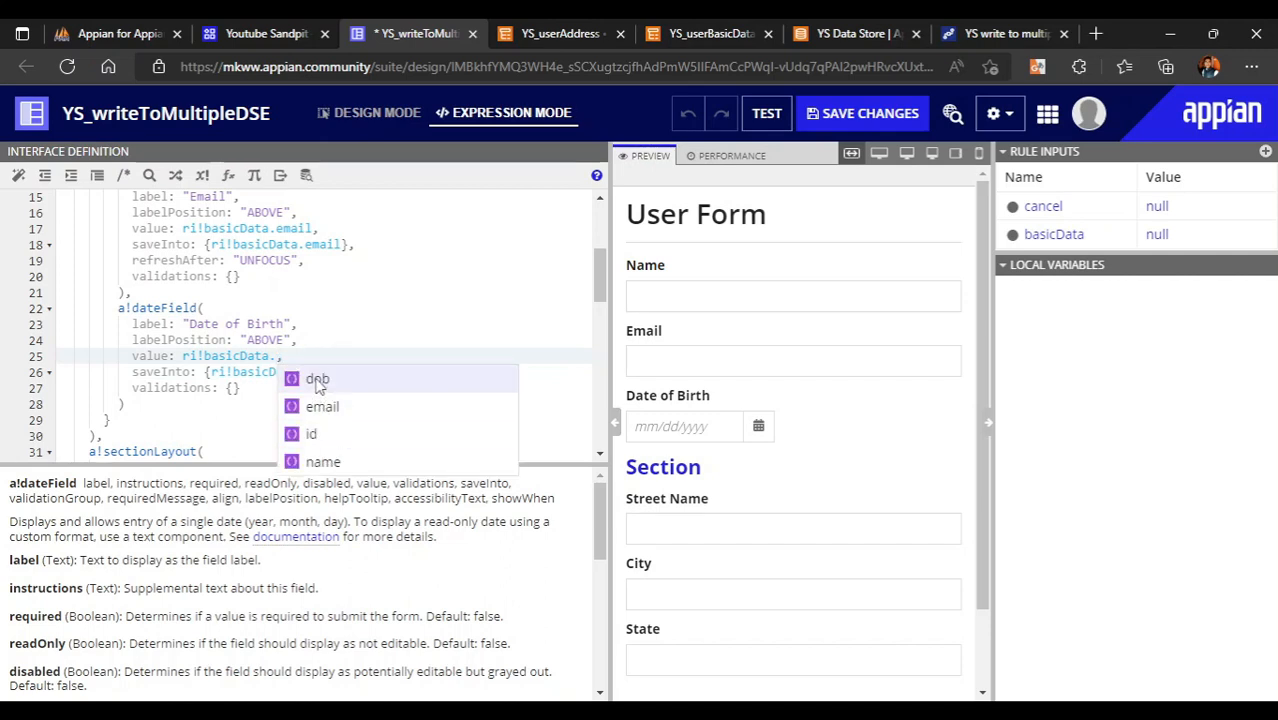
click(326, 375)
click(338, 372)
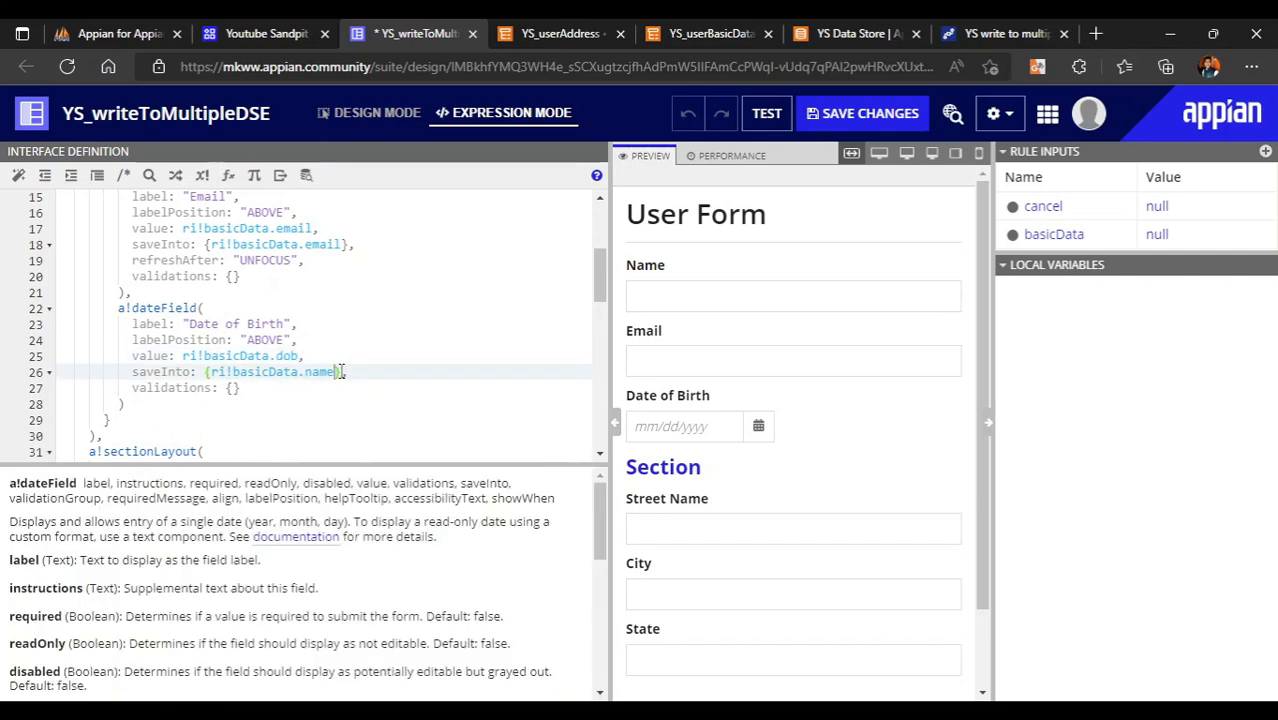
key(BackSpace)
key(BackSpace)
key(BackSpace)
key(BackSpace)
click(361, 396)
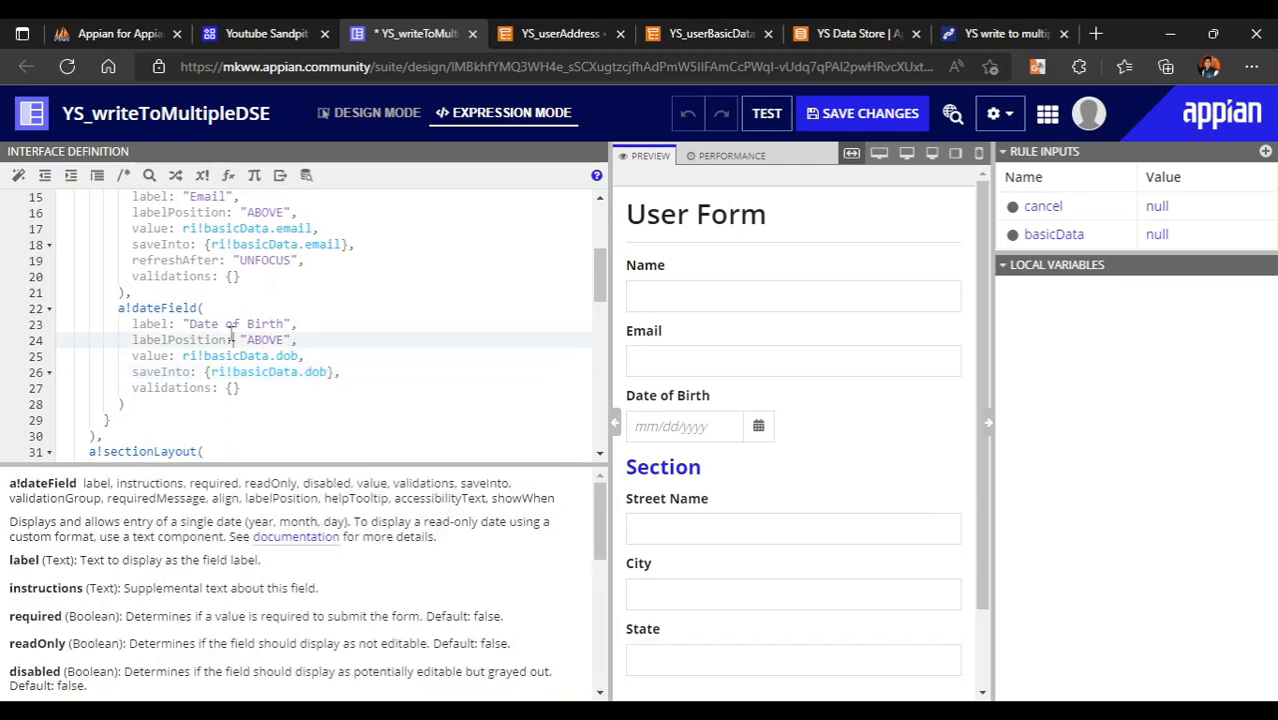
- Fill the preview with name 'test', email 'test@email' and Date of Birth 10/19/2011
click(679, 284)
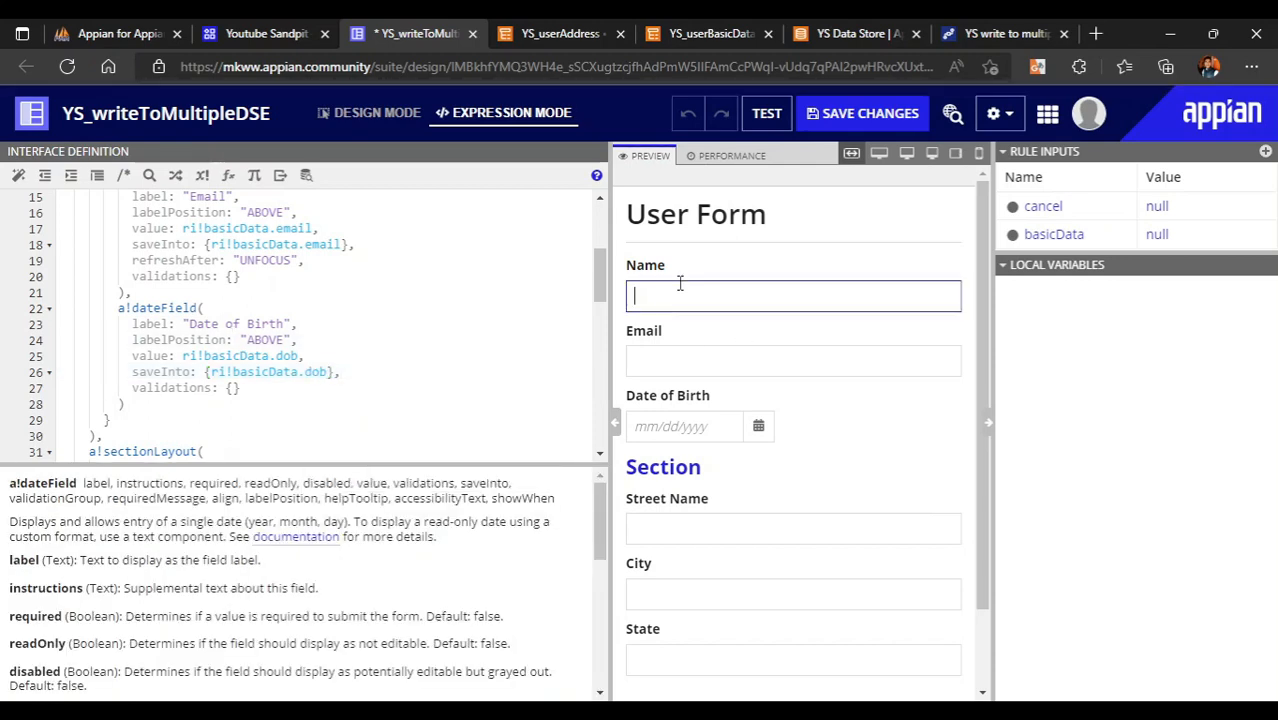
text(test name)
click(683, 369)
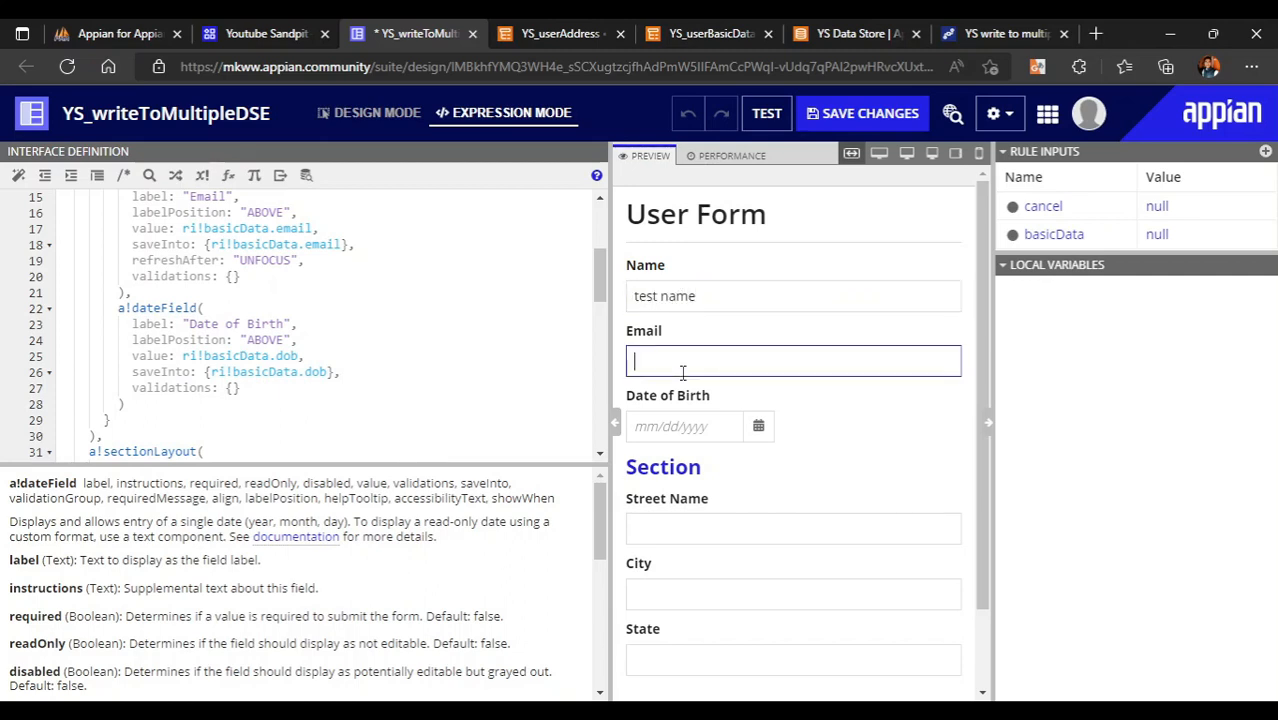
text(test@em)
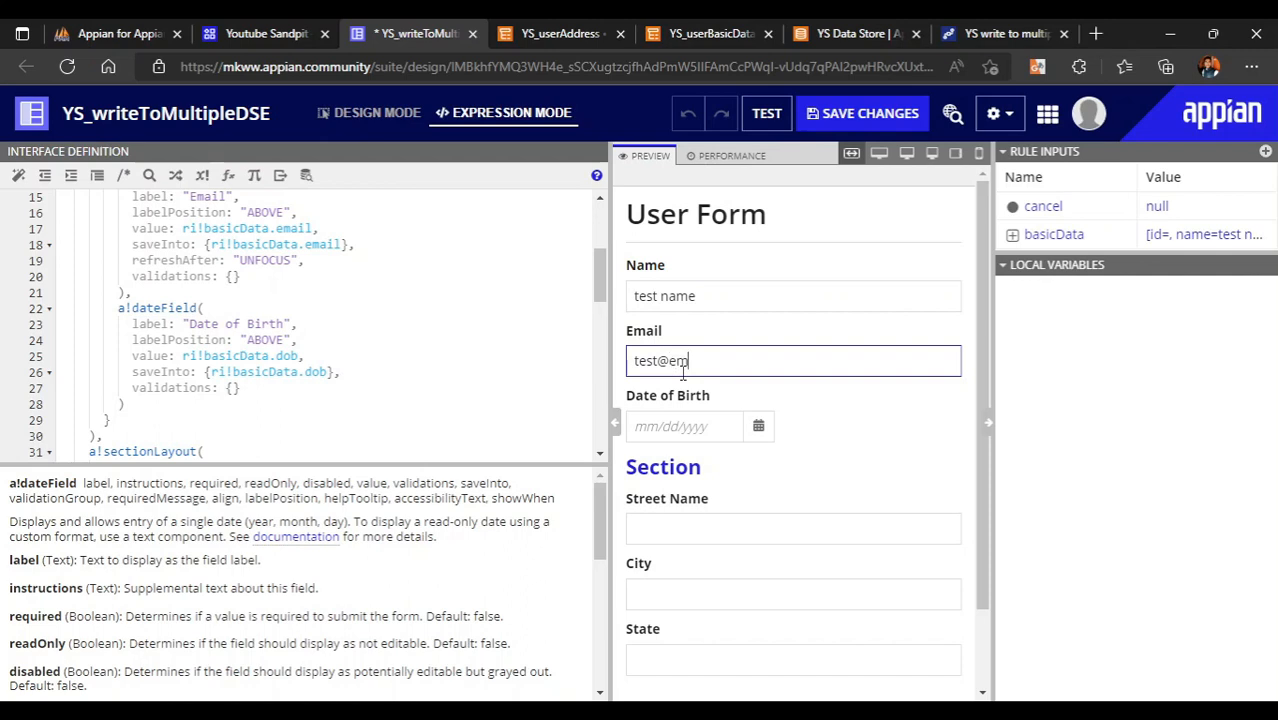
text(ail.com)
click(762, 424)
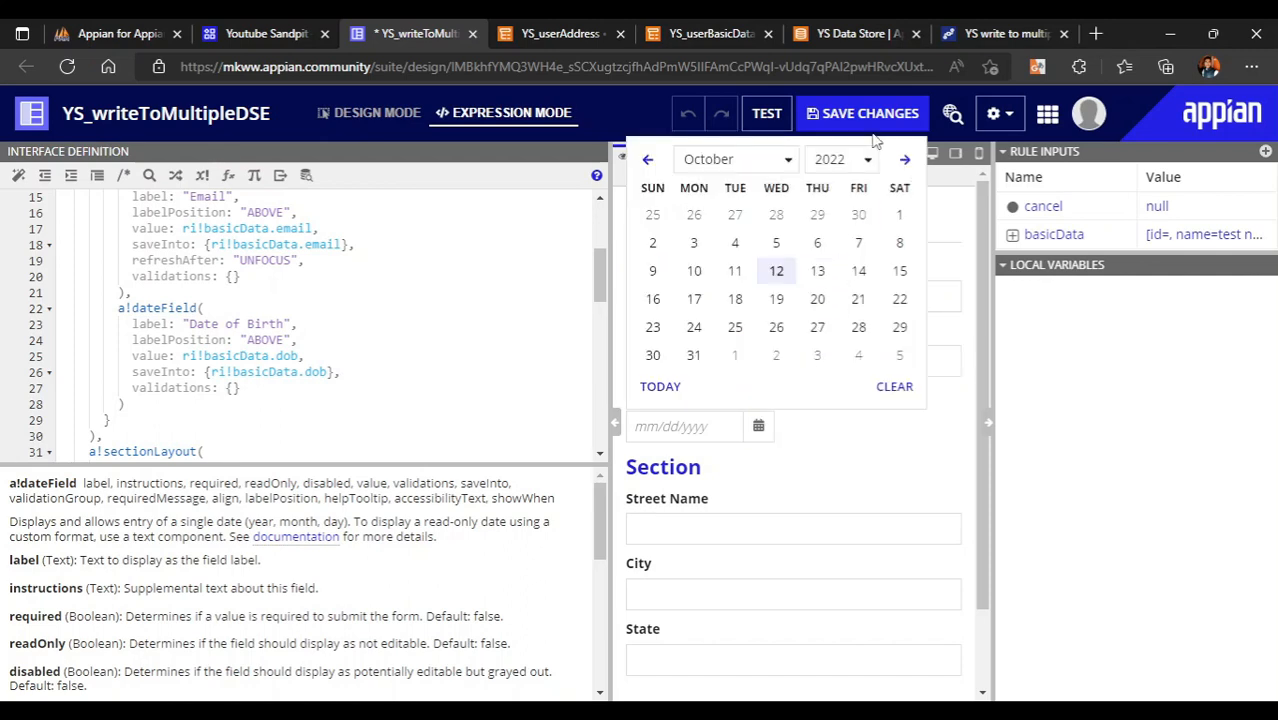
click(856, 160)
scroll(838, 302, up, 2)
scroll(836, 295, up, 1)
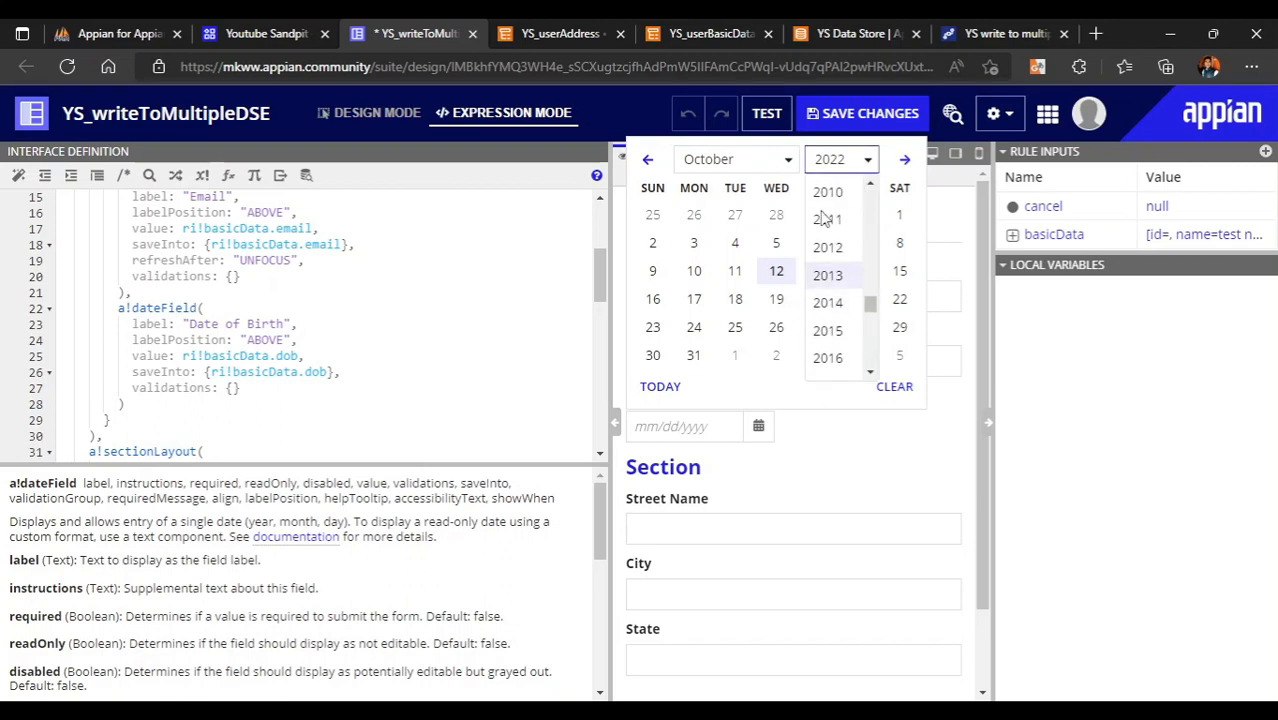
click(826, 218)
click(778, 298)
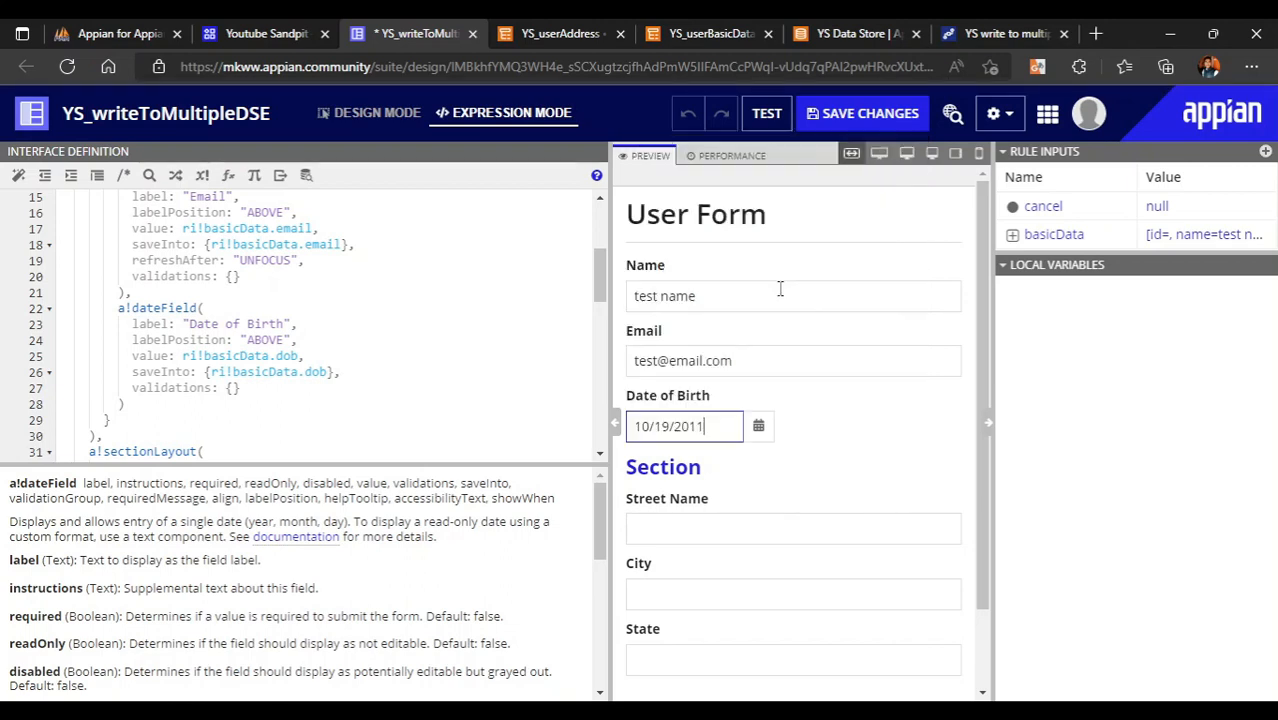
- Expand basicData under Rule Inputs to confirm the stored name, email and dob
click(1013, 235)
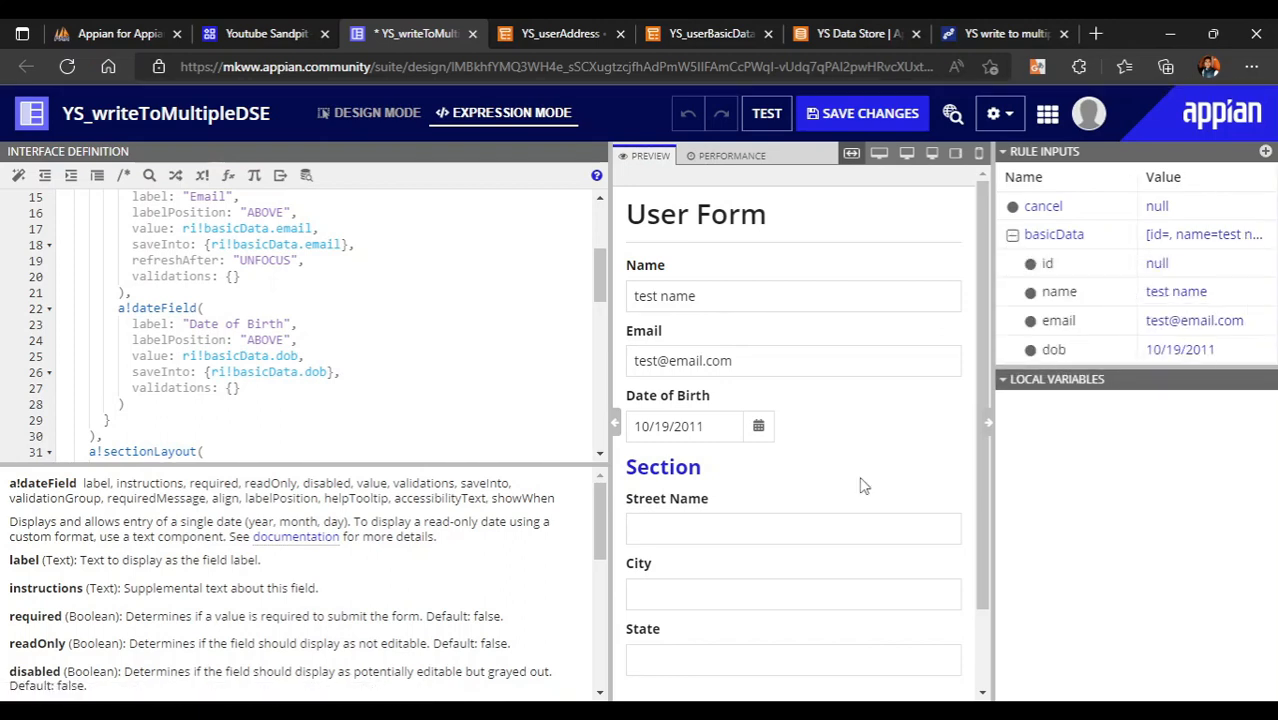
scroll(775, 557, down, 1)
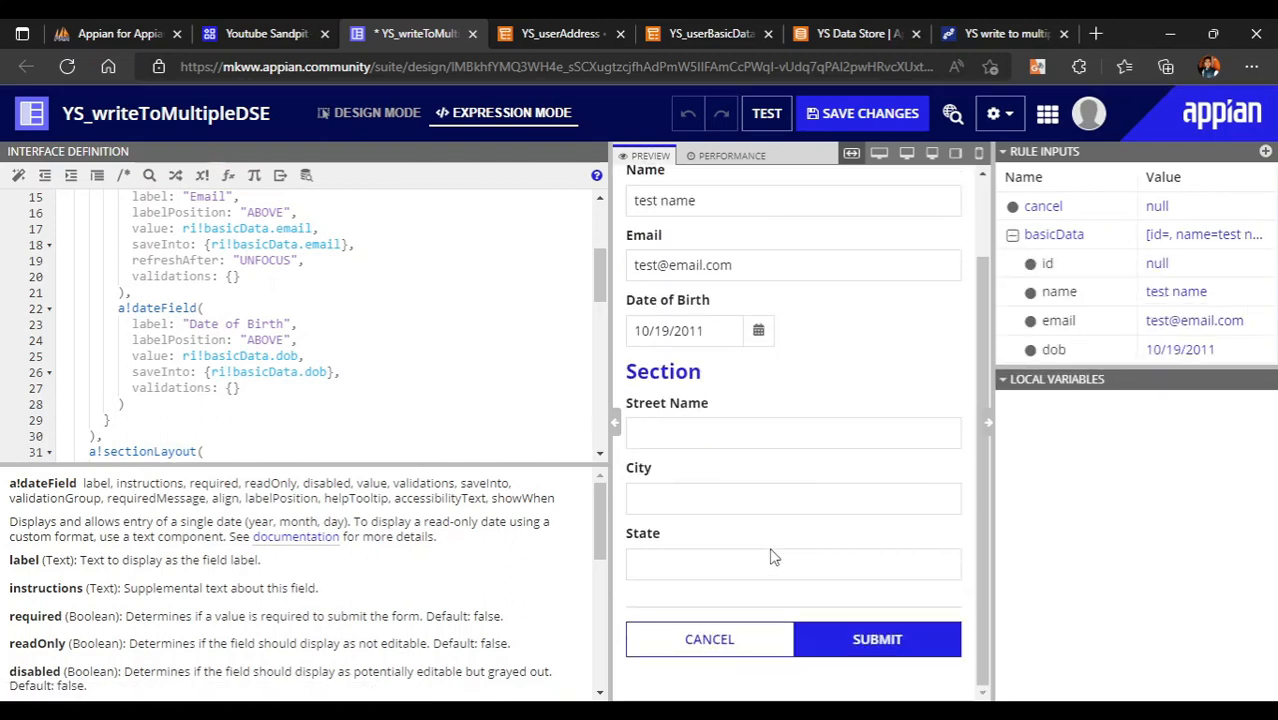
click(726, 440)
scroll(429, 378, up, 2)
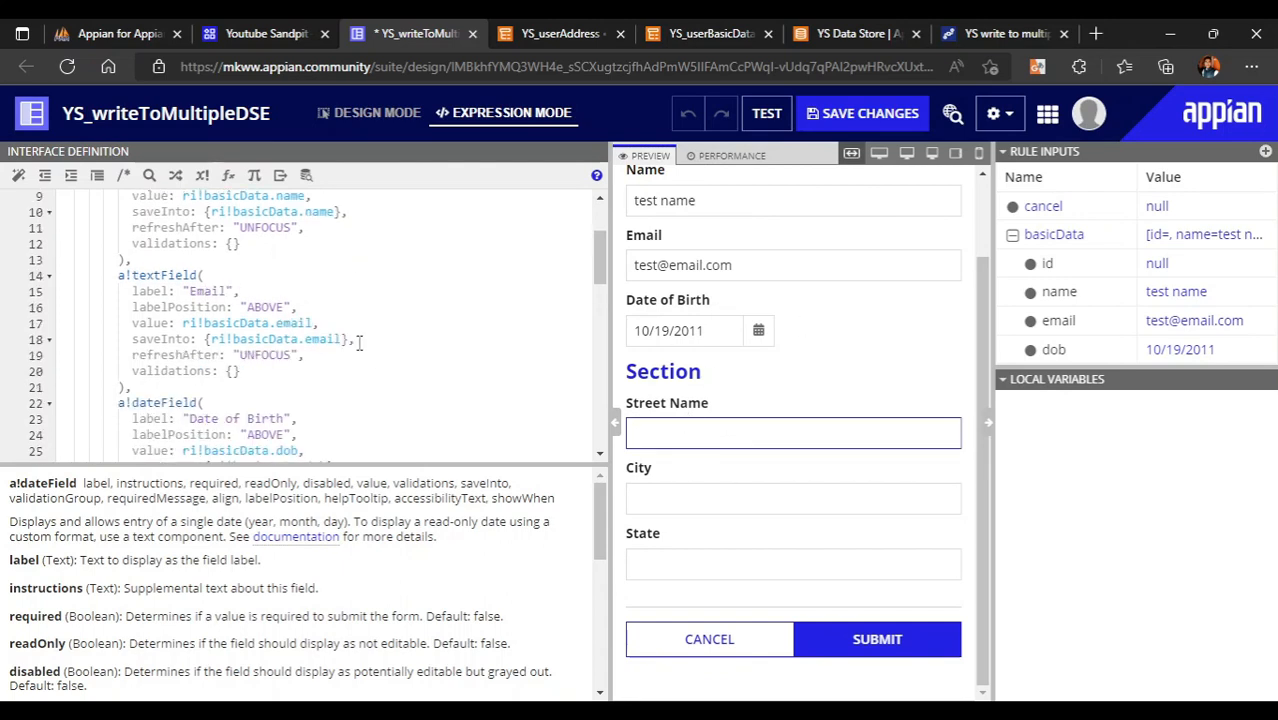
click(354, 339)
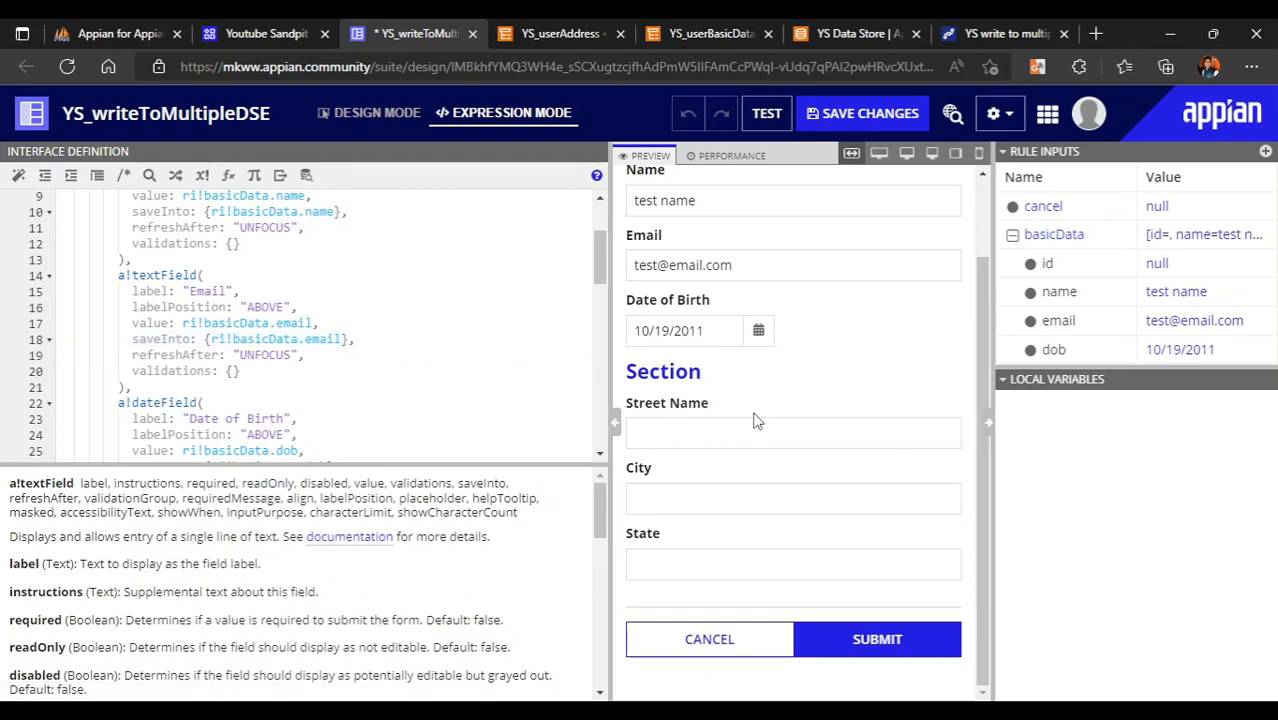
click(559, 36)
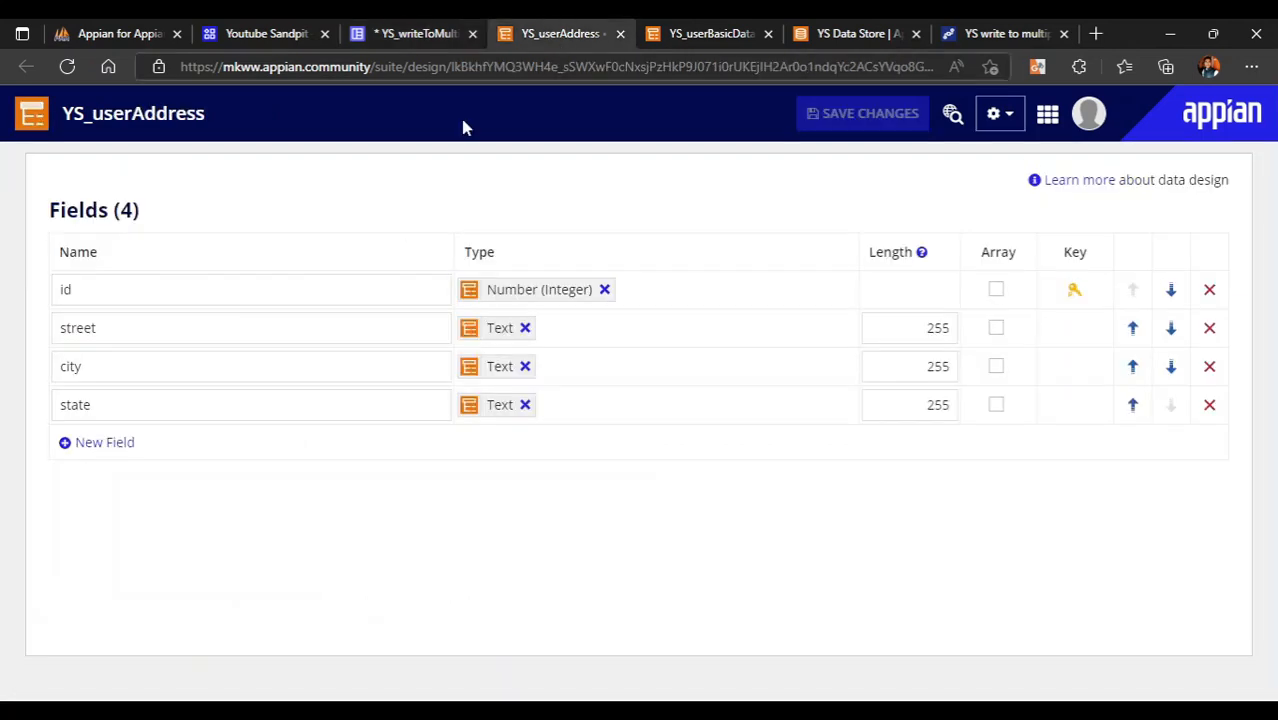
click(136, 304)
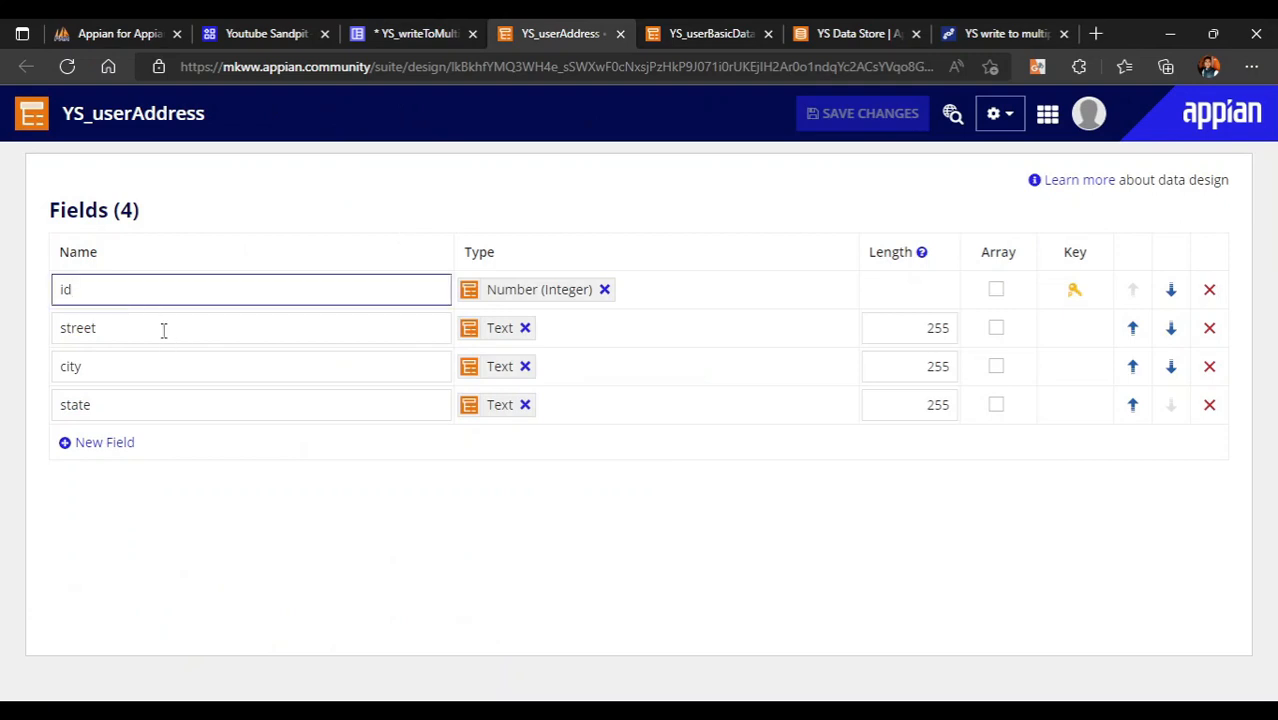
click(163, 330)
click(167, 379)
click(201, 405)
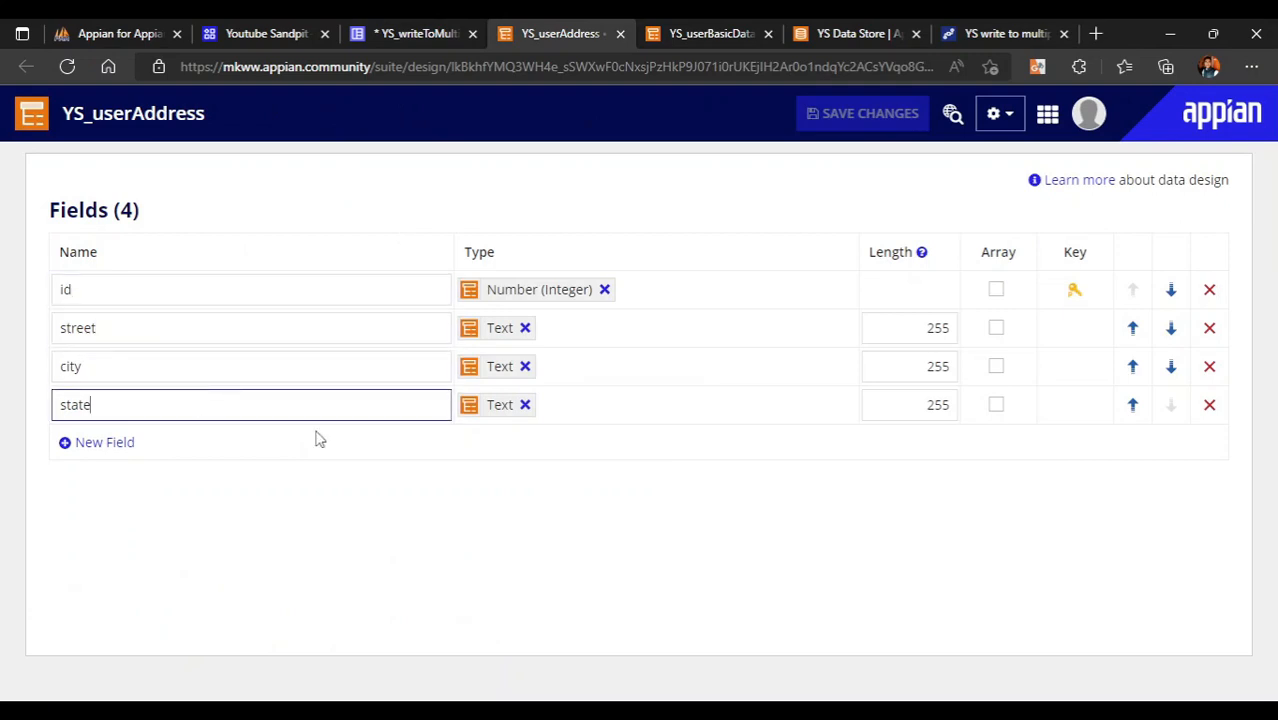
click(240, 293)
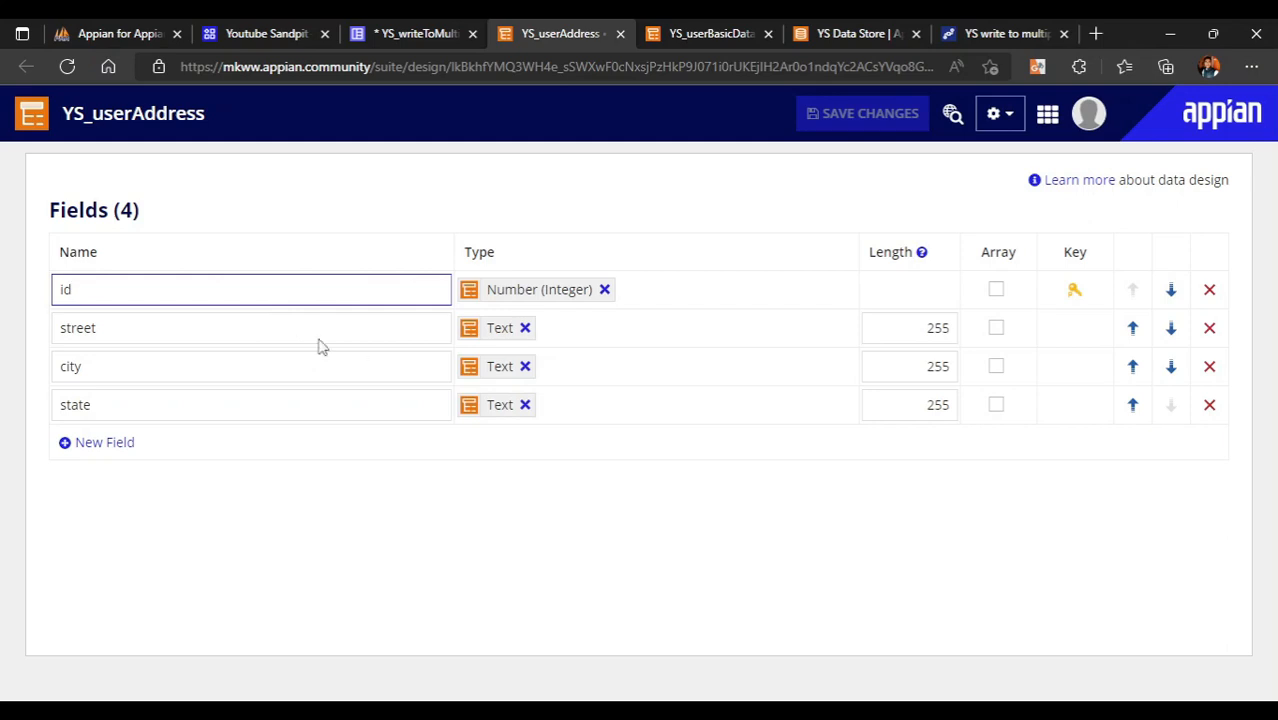
click(158, 325)
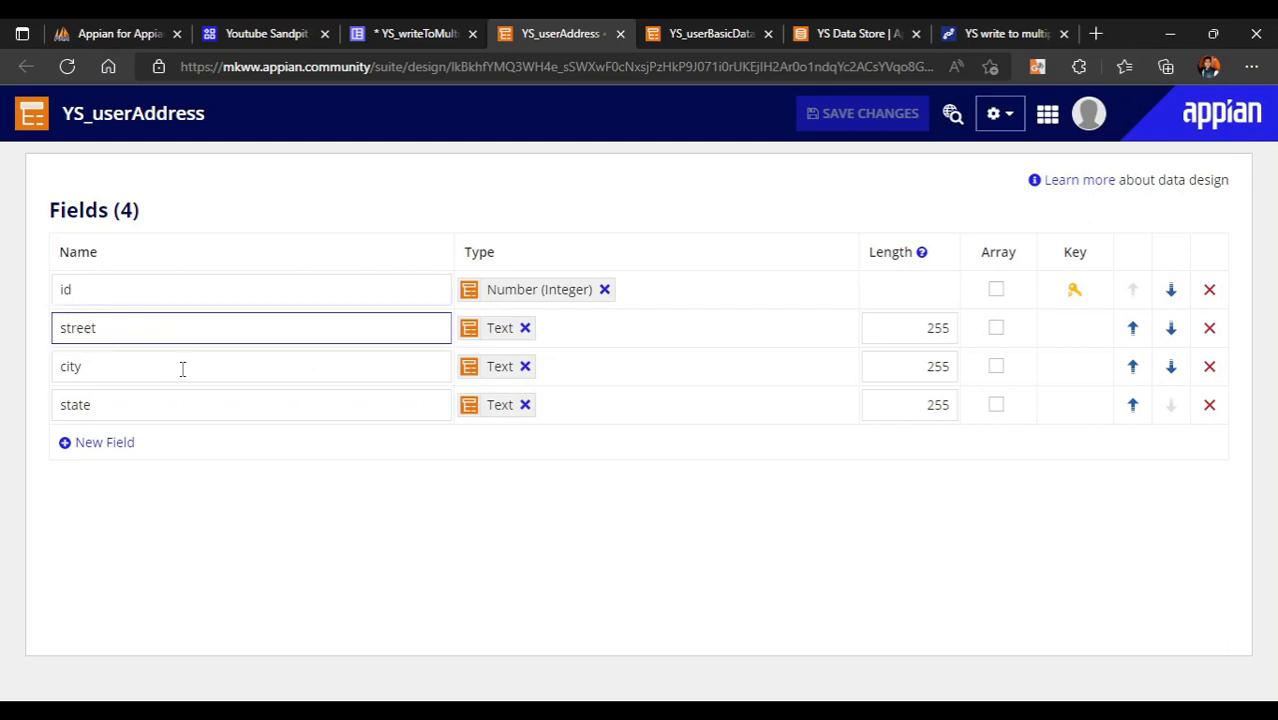
click(182, 369)
click(243, 408)
click(136, 327)
click(282, 301)
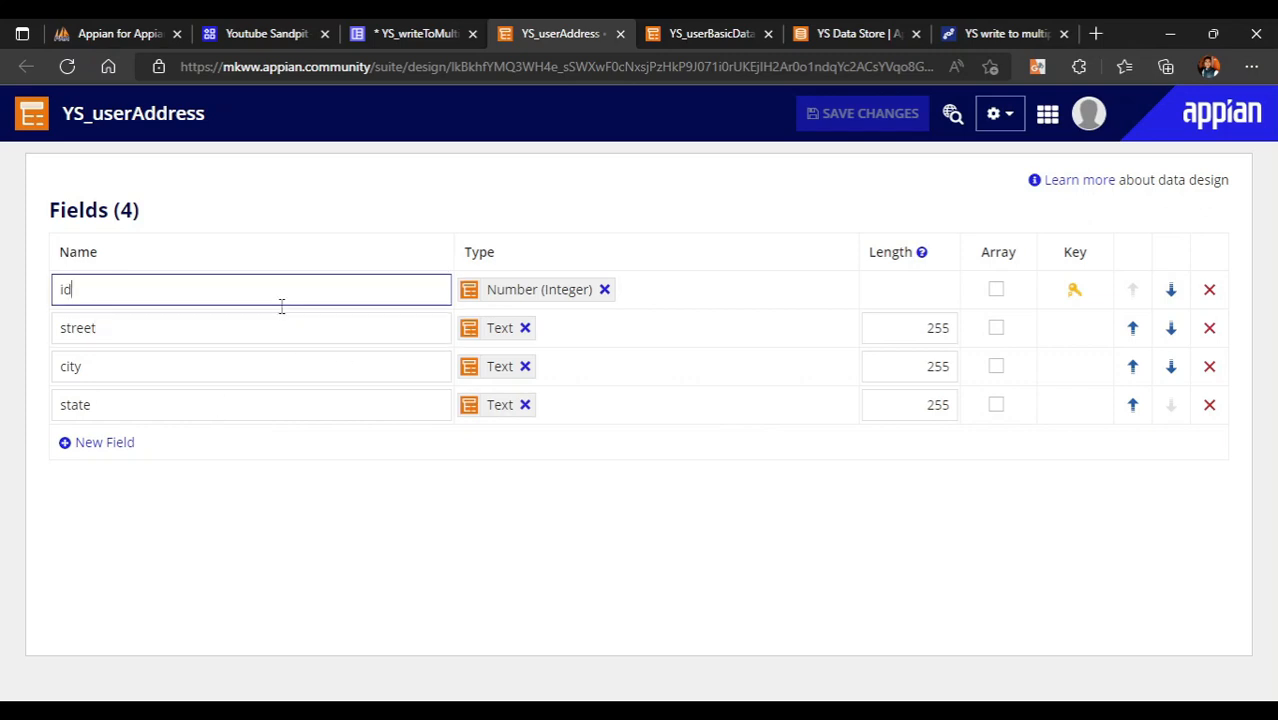
click(441, 27)
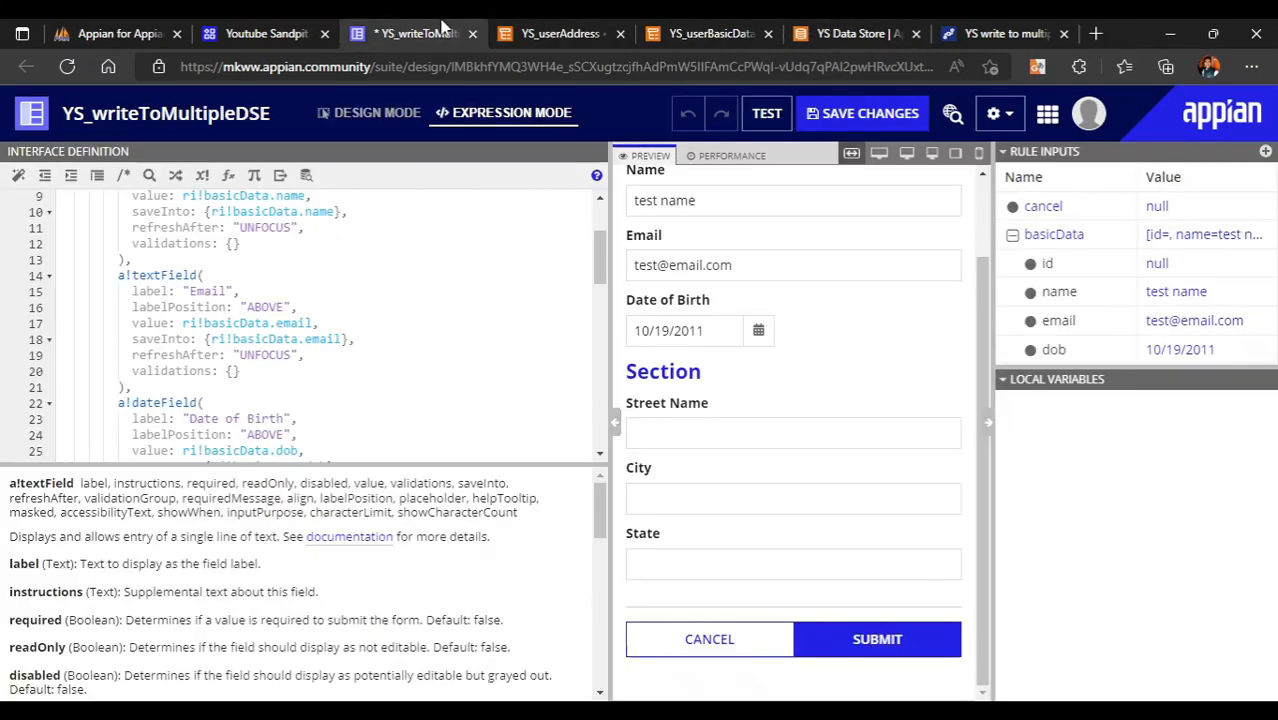
- Create rule input userAddress, typed YS_userAddress using the copied data type name
click(1265, 151)
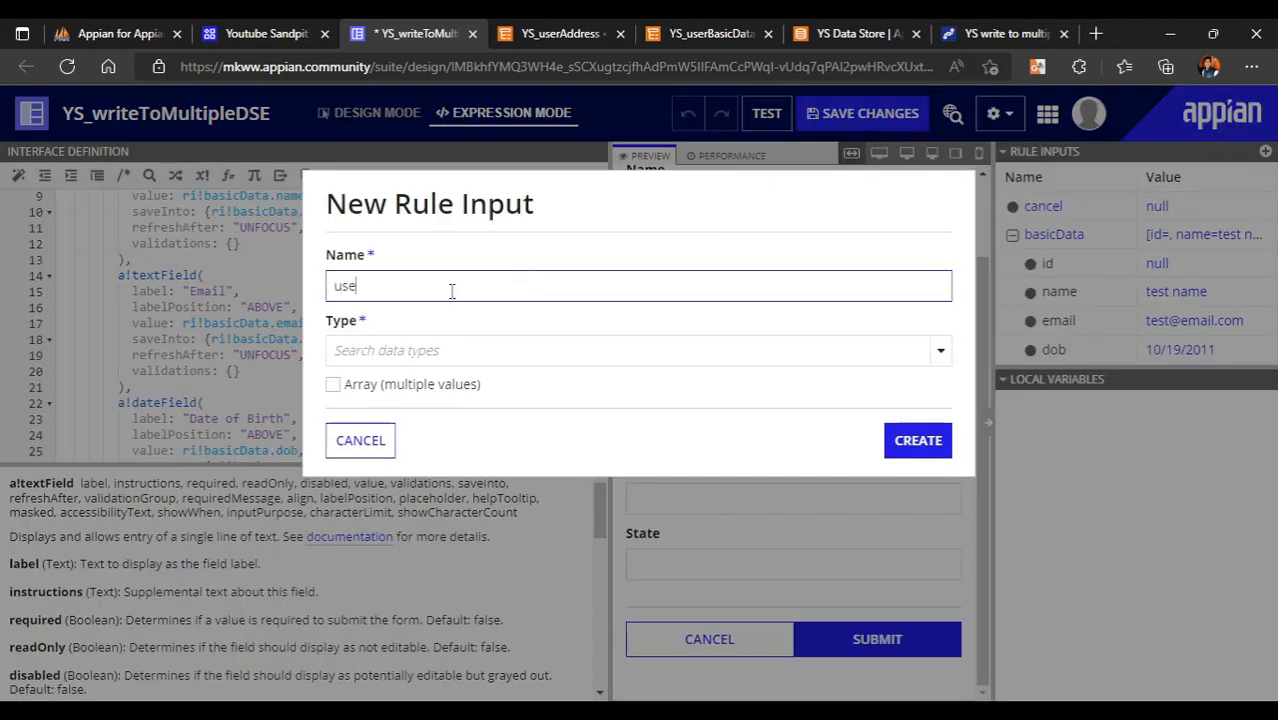
text(userAddress)
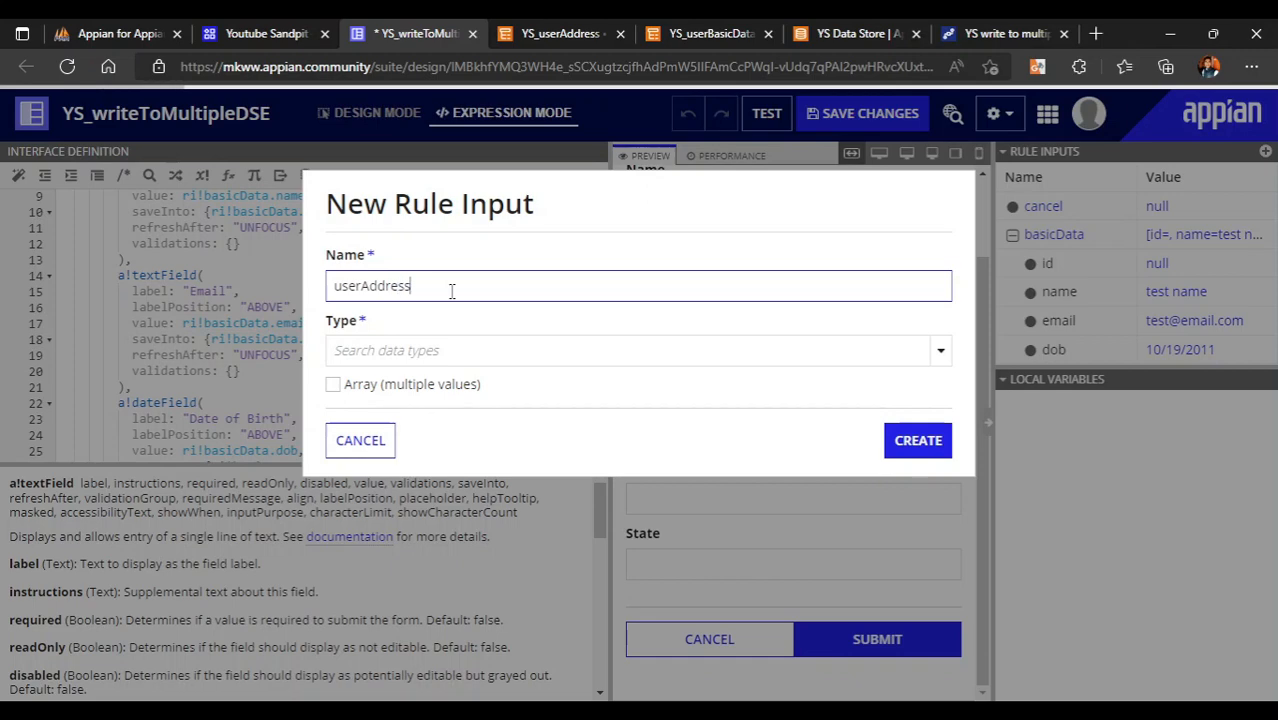
click(478, 340)
click(598, 22)
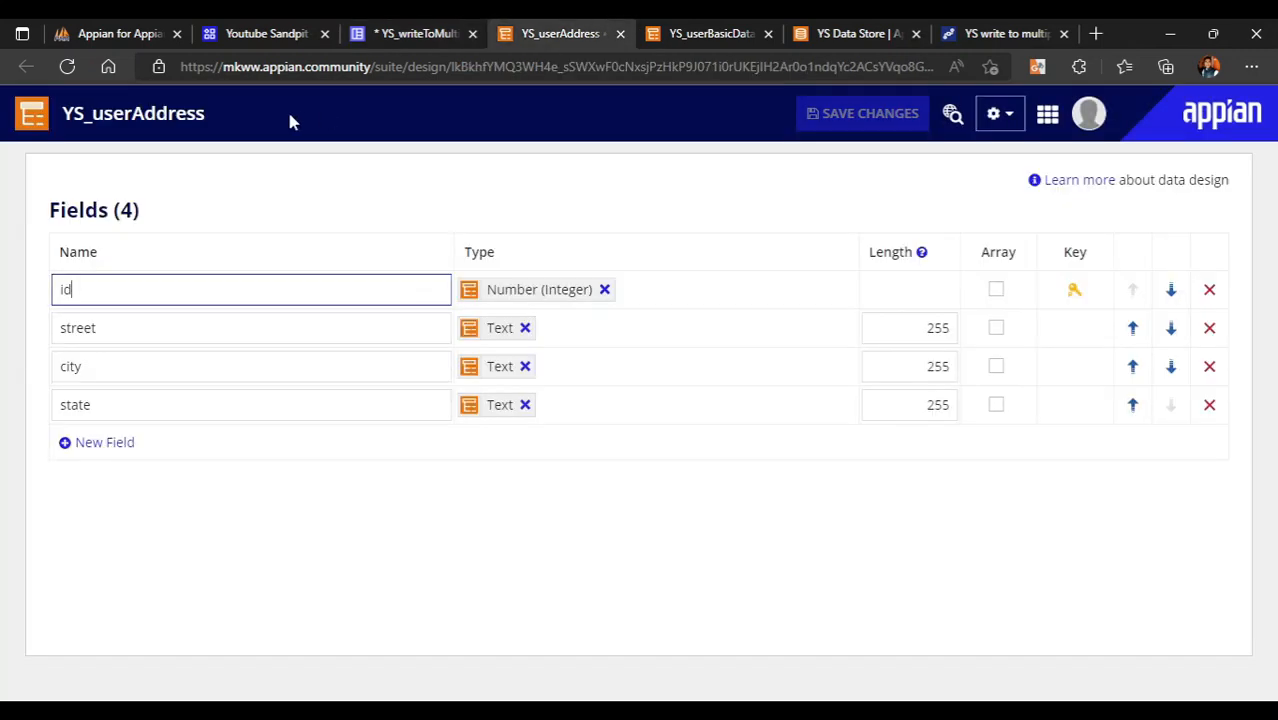
double_click(190, 113)
key(ctrl+c)
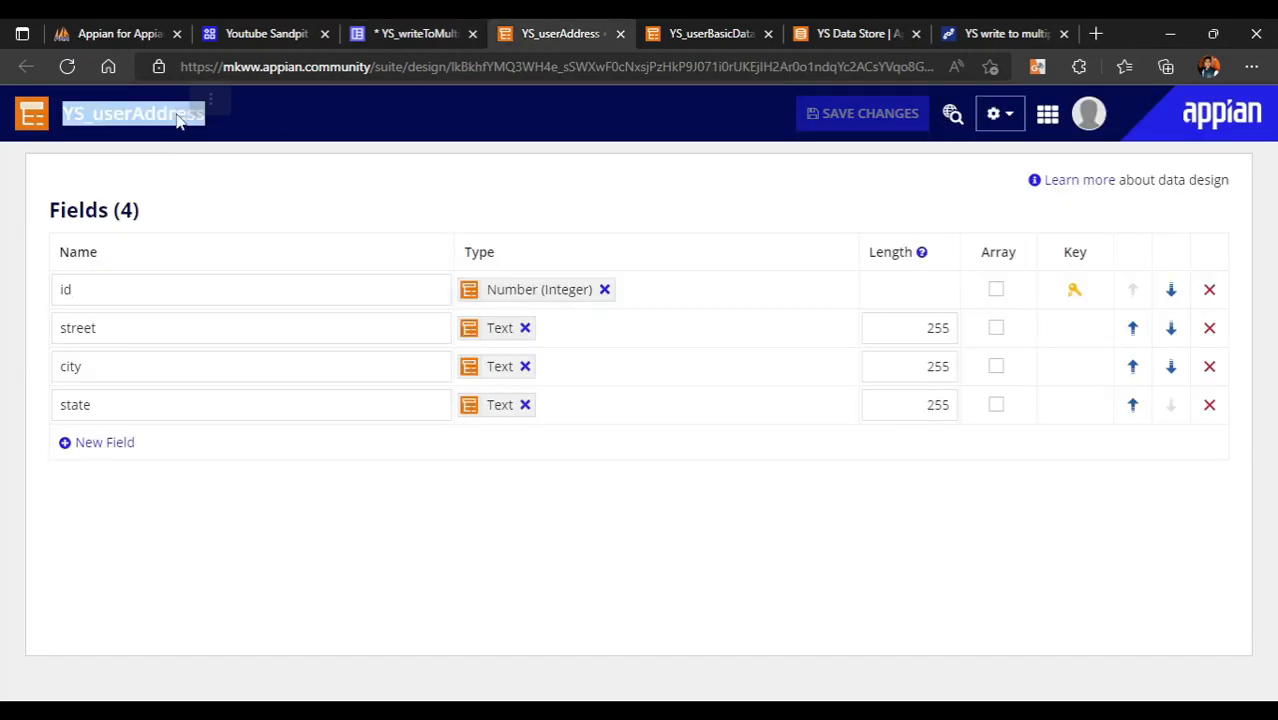
click(408, 30)
key(ctrl+v)
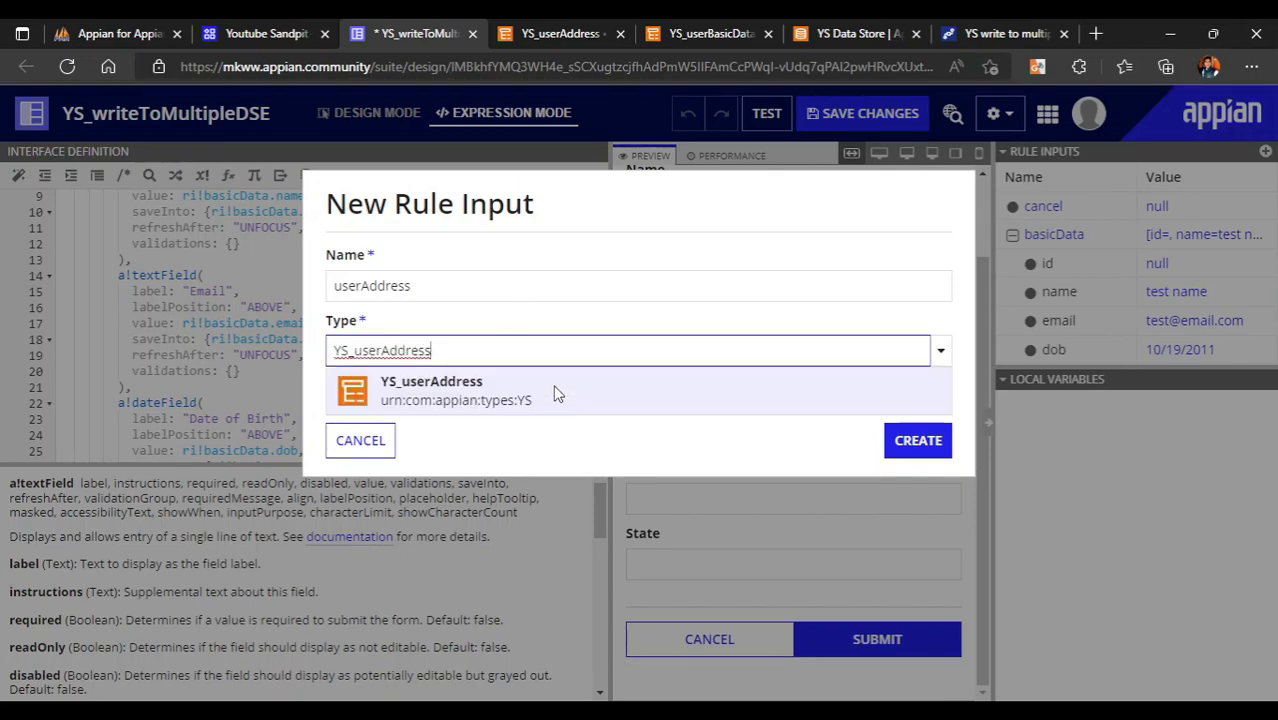
click(556, 392)
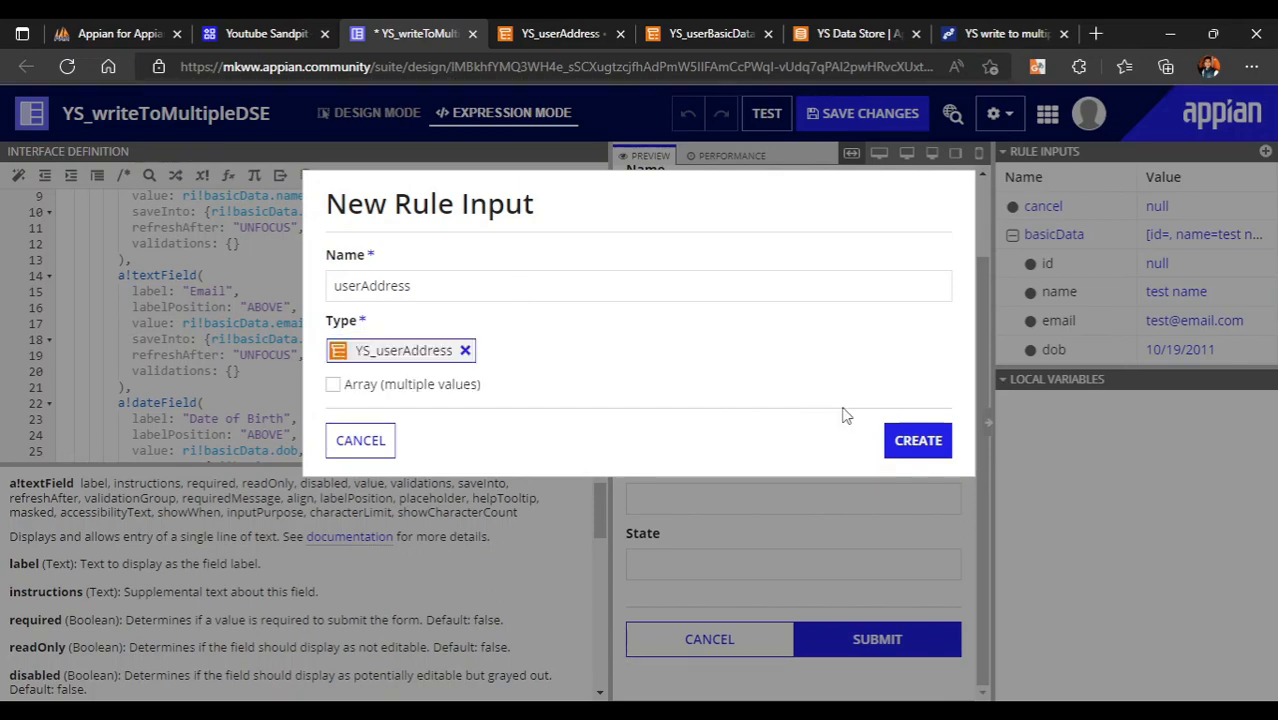
click(925, 458)
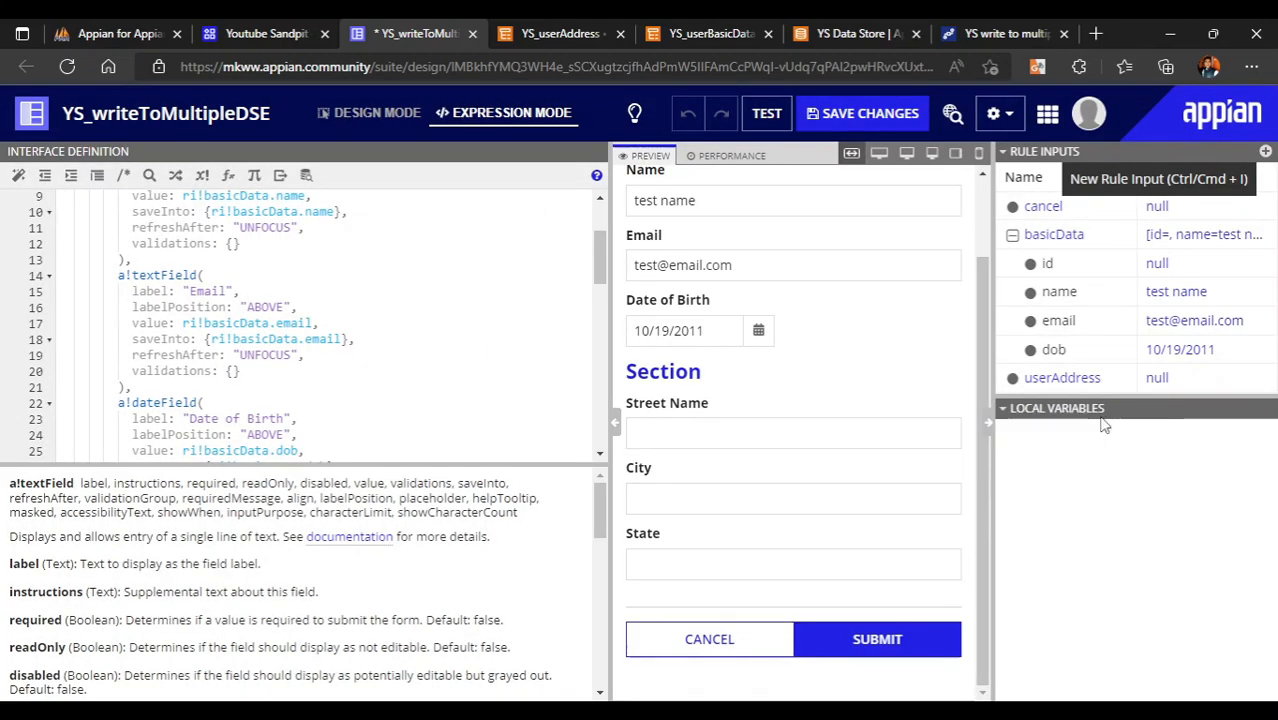
scroll(278, 362, down, 7)
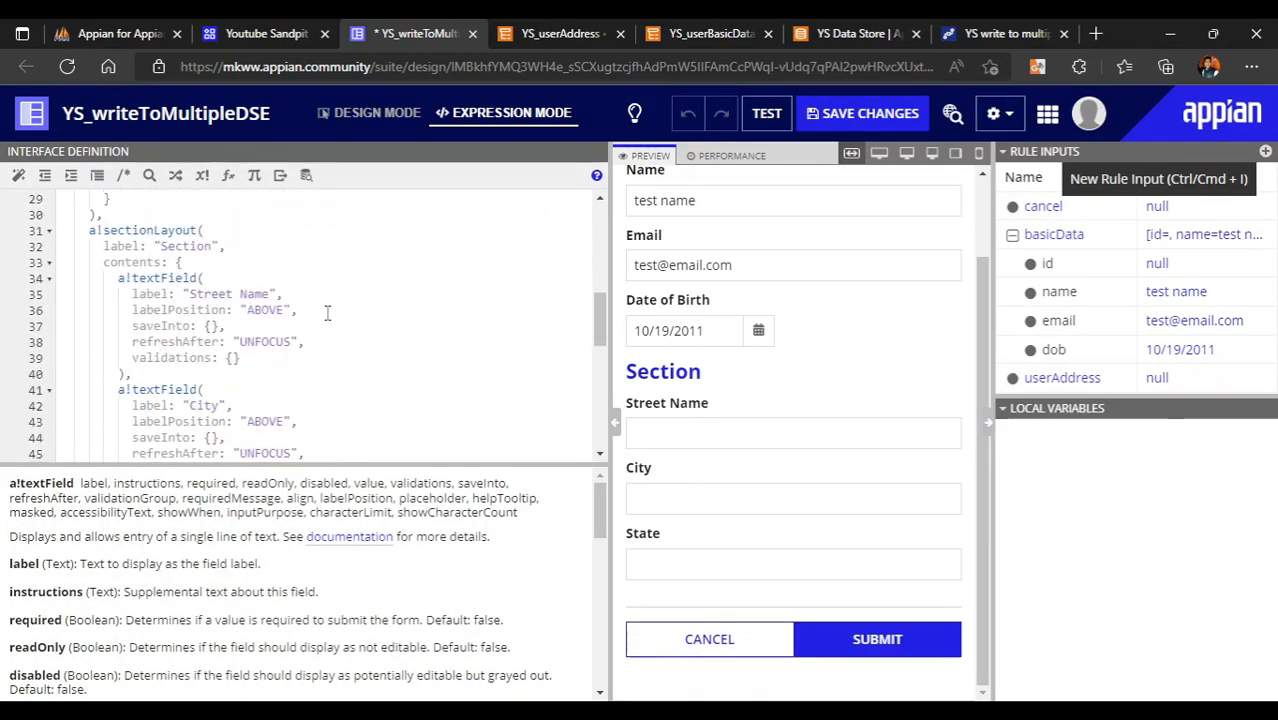
- Bind the Street Name field's value and saveInto to ri!userAddress.street
click(310, 307)
key(Return)
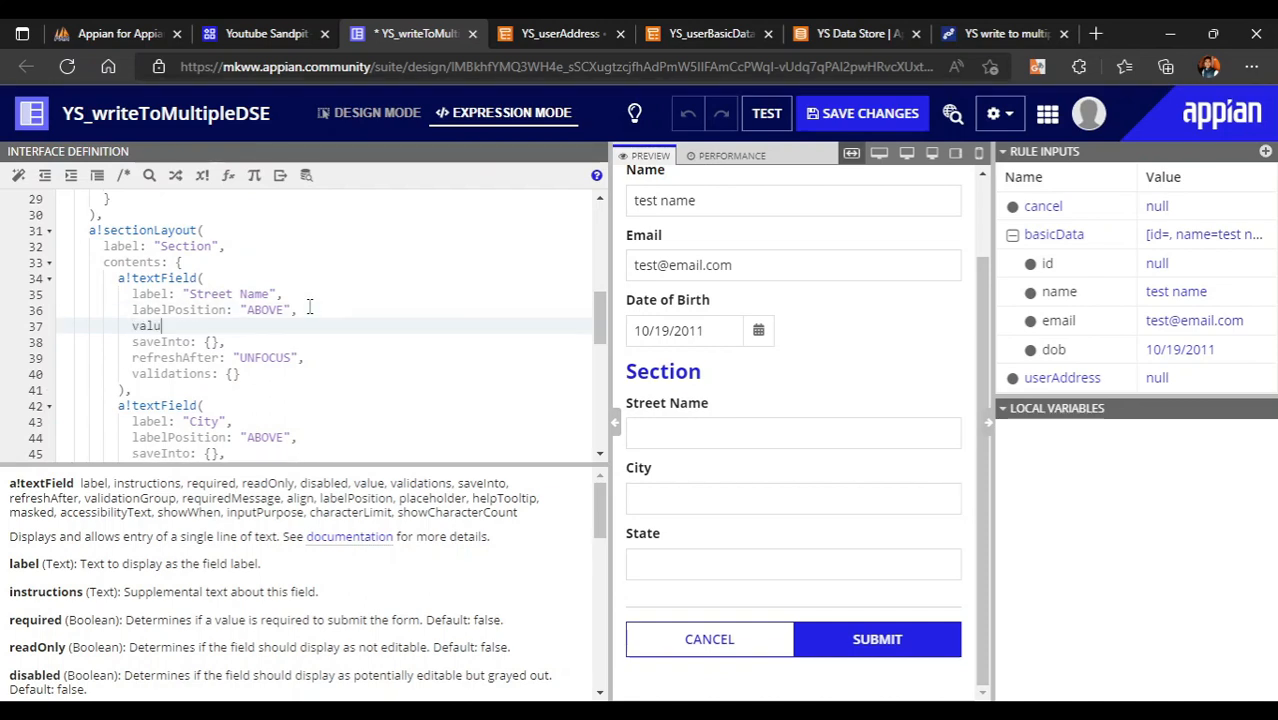
text(value: ri!)
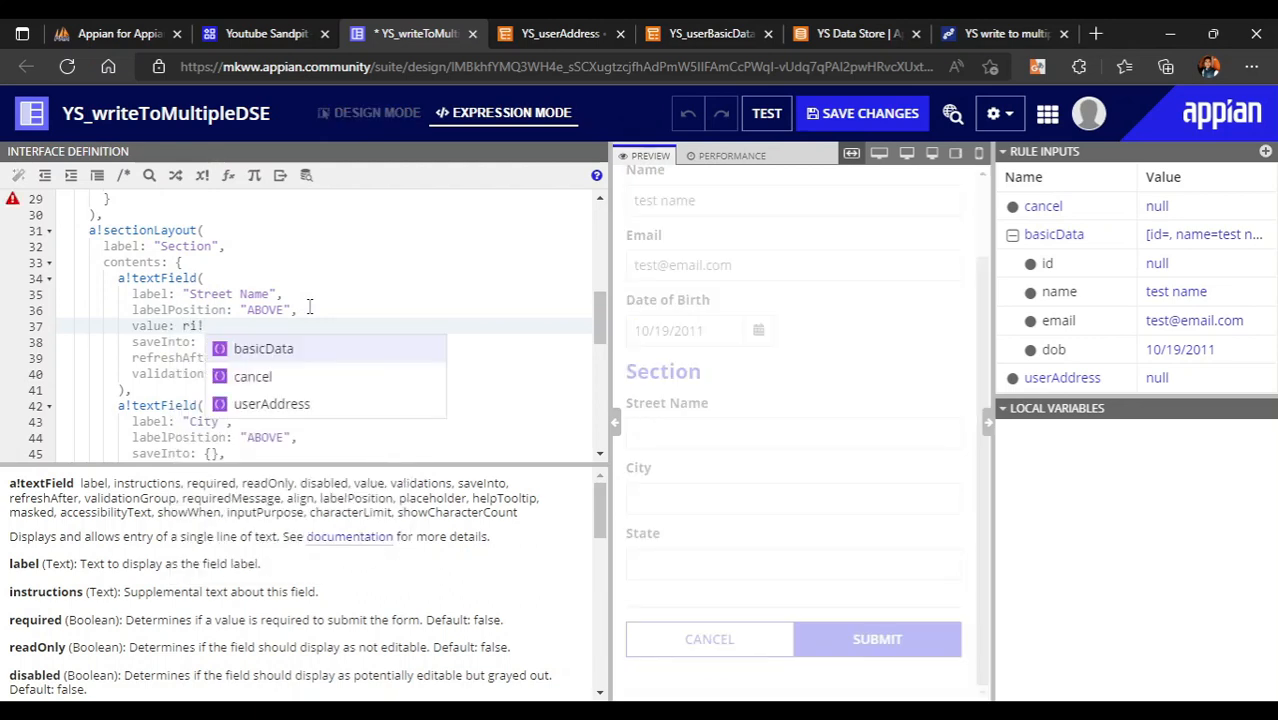
key(Down)
key(Down)
key(Return)
text(.)
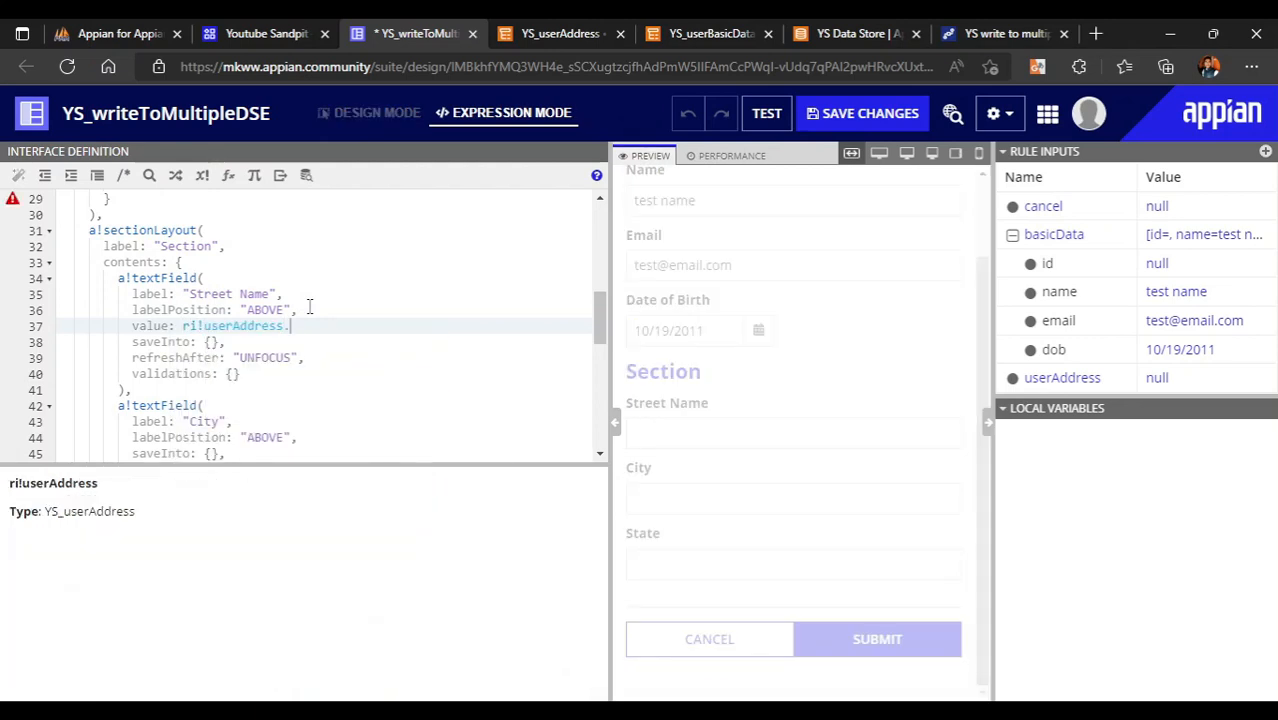
key(Down)
key(Down)
key(Down)
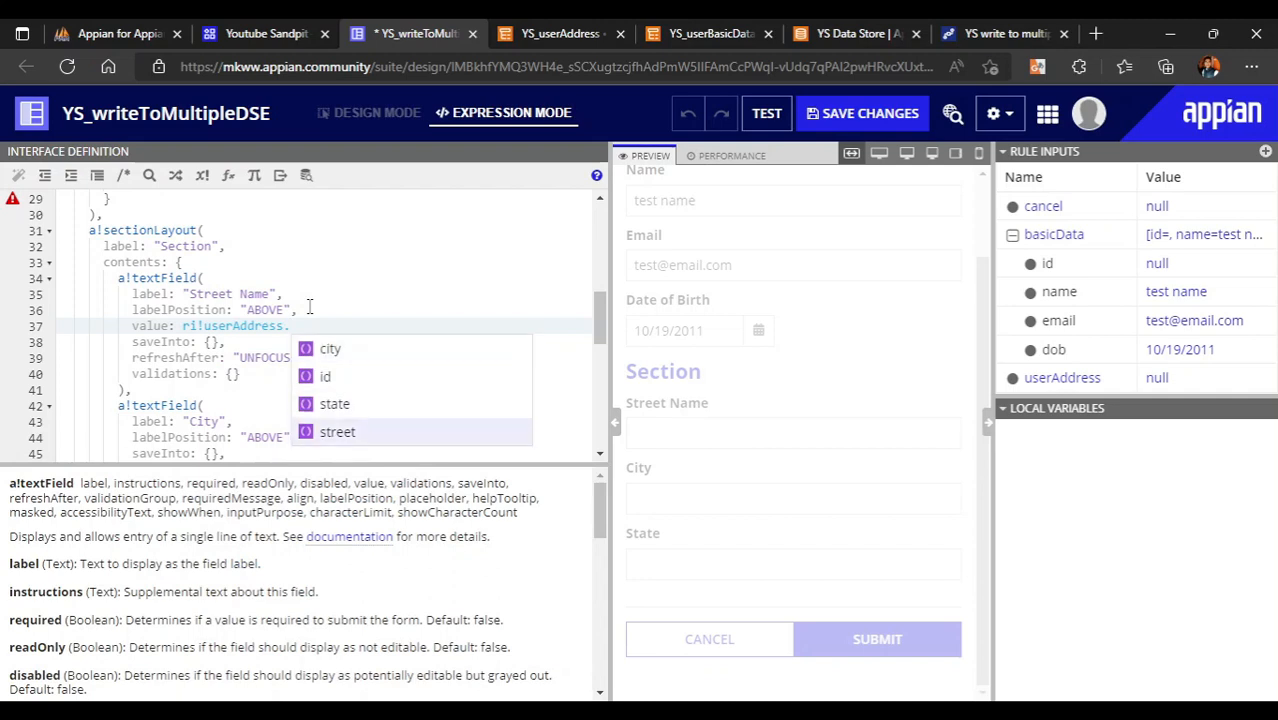
key(Return)
key(Down)
key(Left)
key(Left)
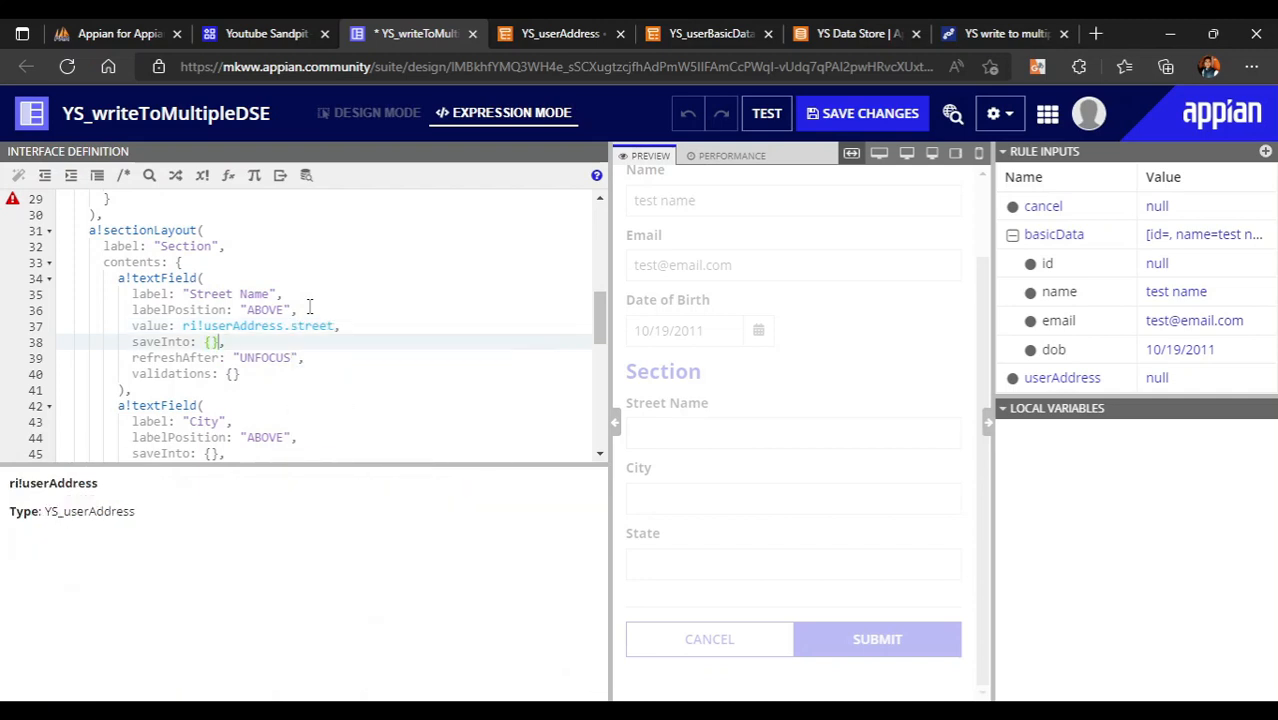
text(ri!)
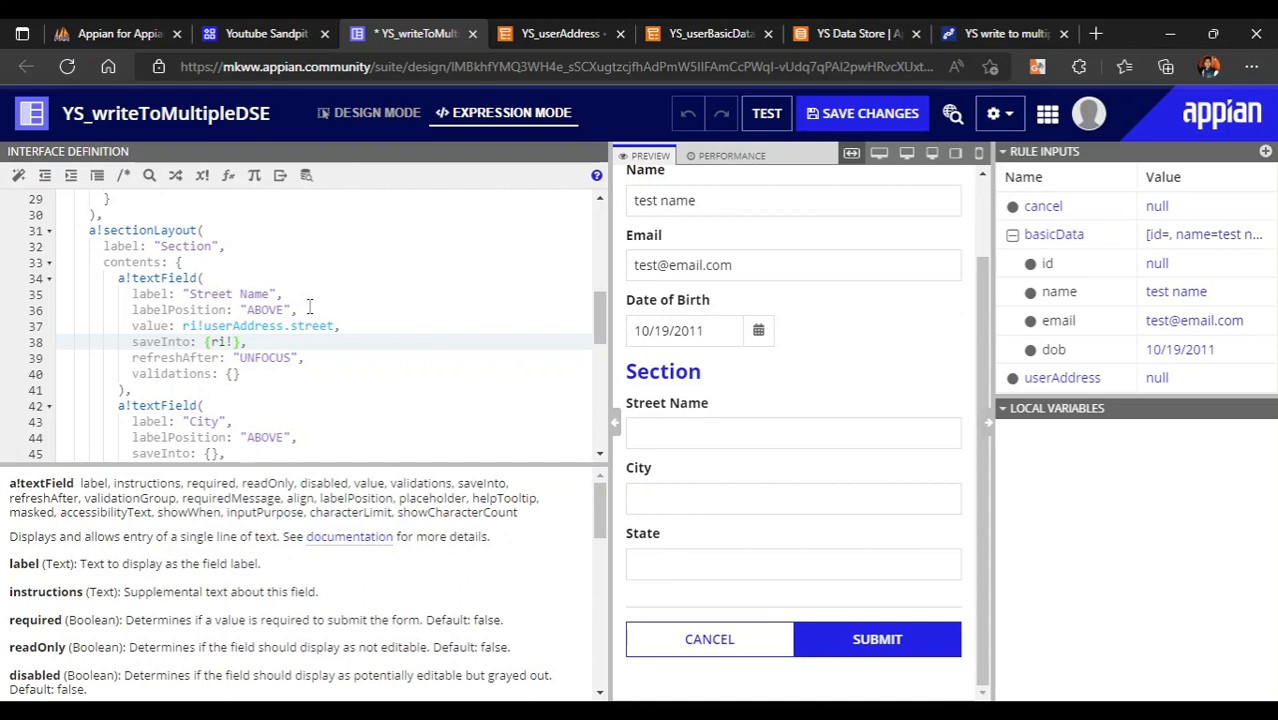
key(Down)
key(Down)
key(Return)
text(.)
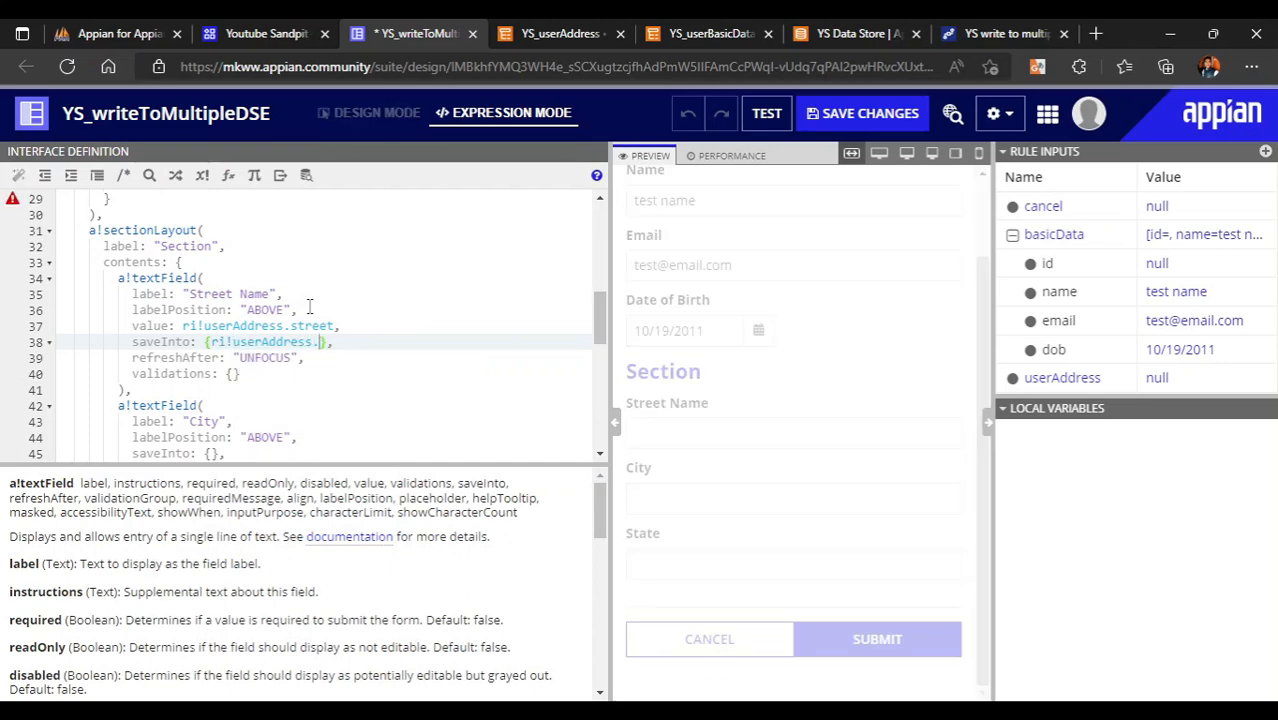
key(Down)
key(Down)
key(Down)
key(Return)
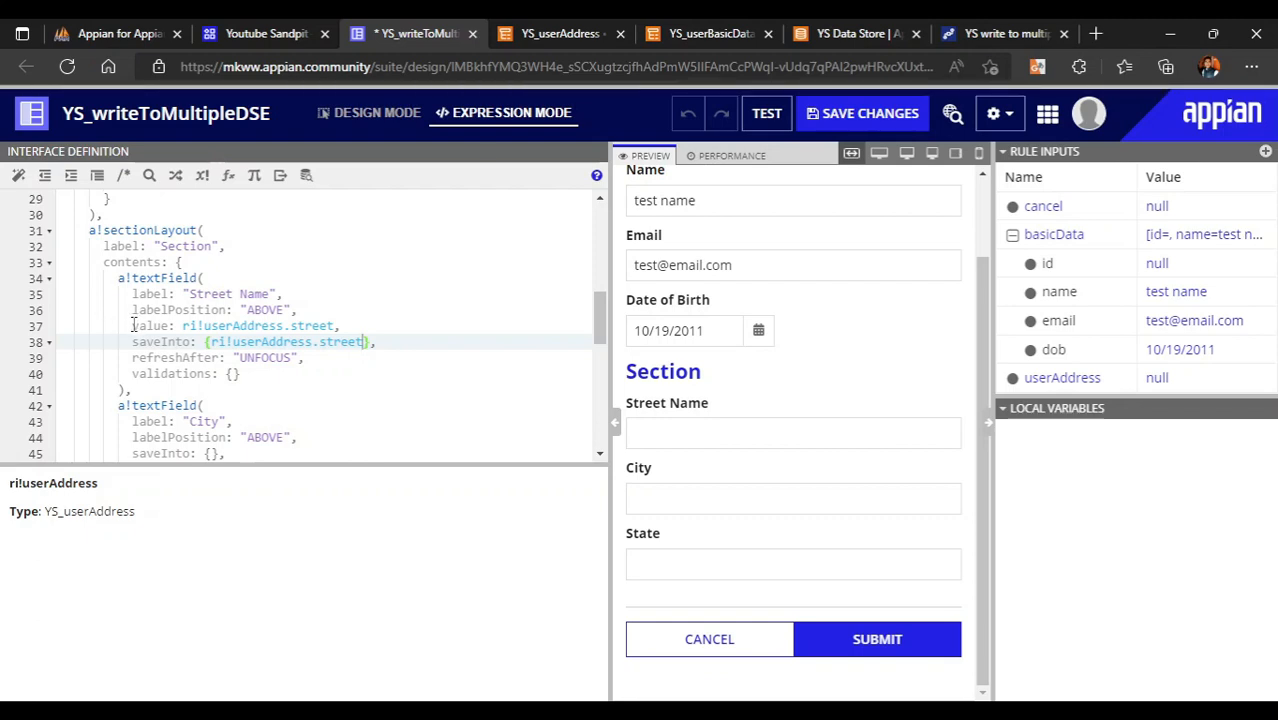
- Paste those bindings into City and State, changing City's to ri!userAddress.city
drag(133, 326, 389, 340)
key(ctrl+c)
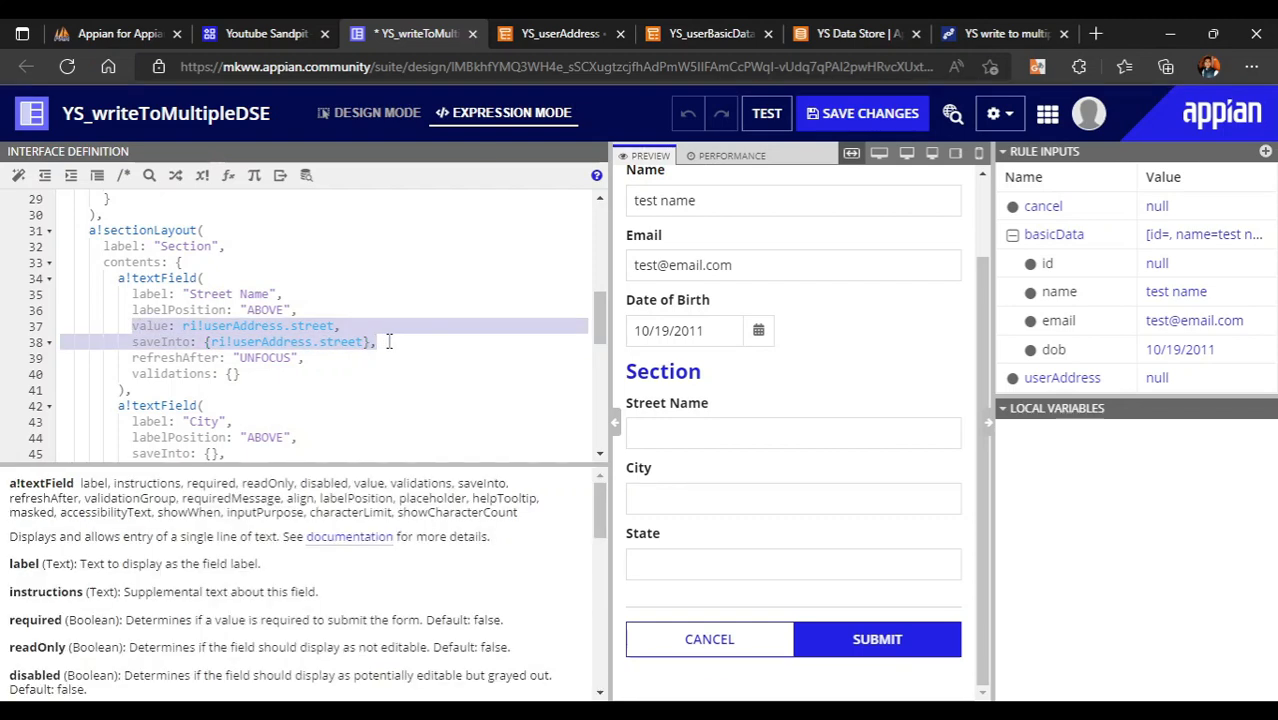
scroll(224, 392, down, 2)
drag(131, 383, 240, 383)
key(ctrl+v)
scroll(240, 381, down, 3)
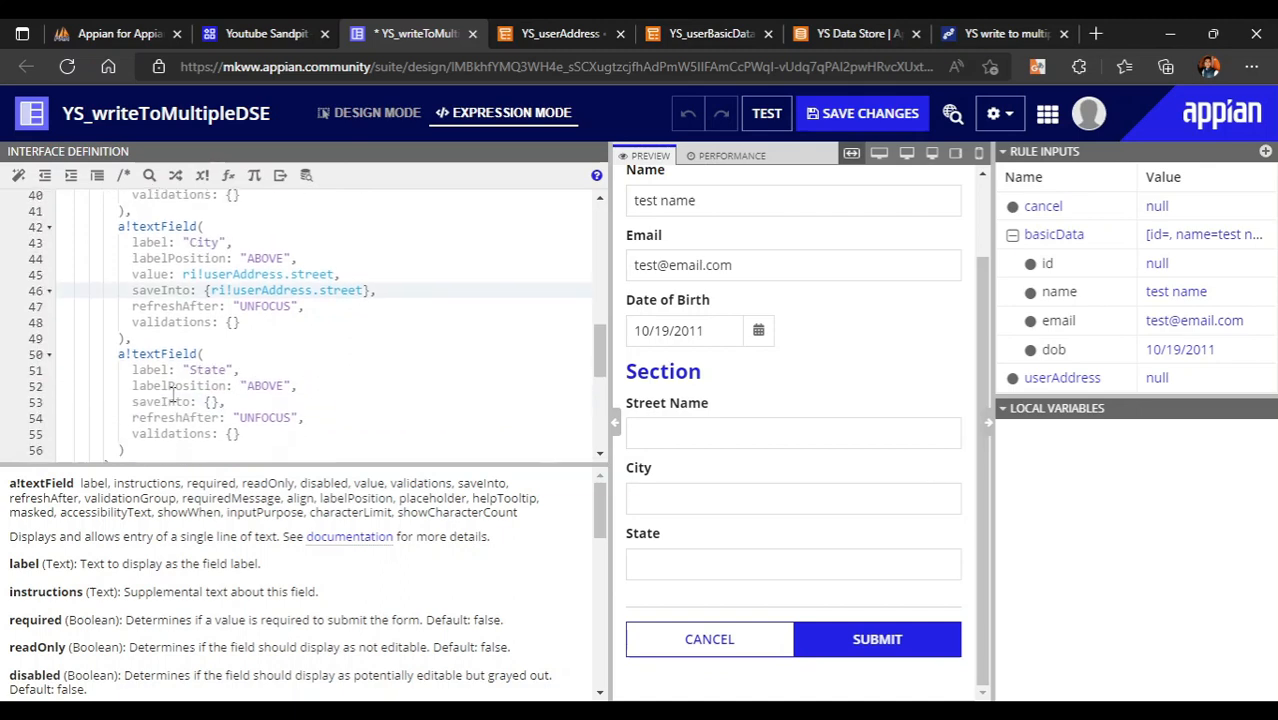
drag(132, 402, 253, 403)
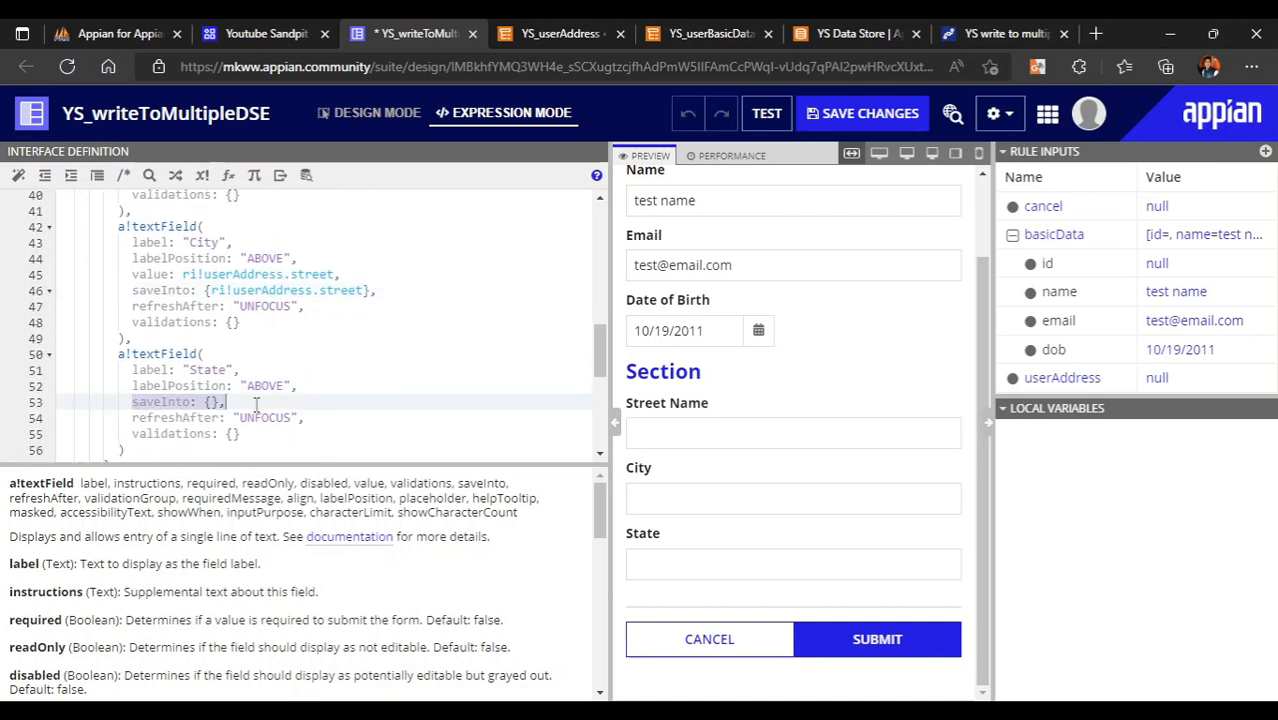
key(ctrl+v)
scroll(345, 355, up, 2)
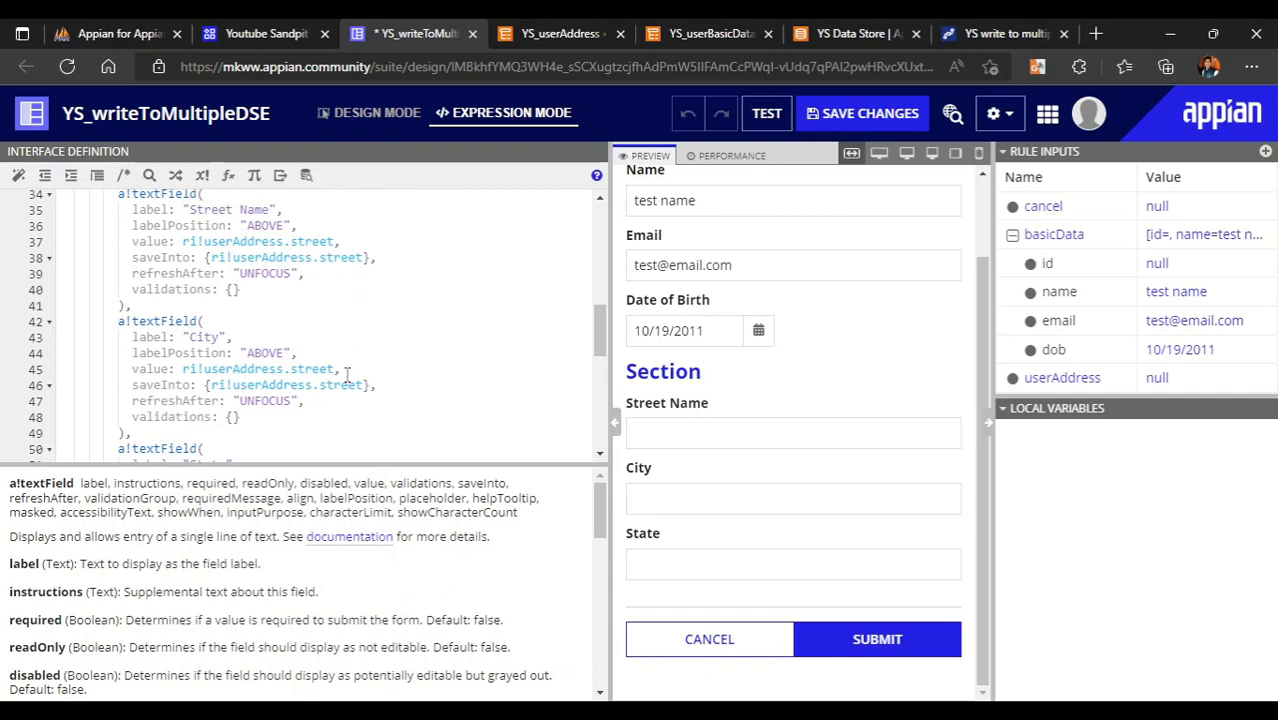
click(335, 369)
key(BackSpace)
key(BackSpace)
key(BackSpace)
key(BackSpace)
key(BackSpace)
key(BackSpace)
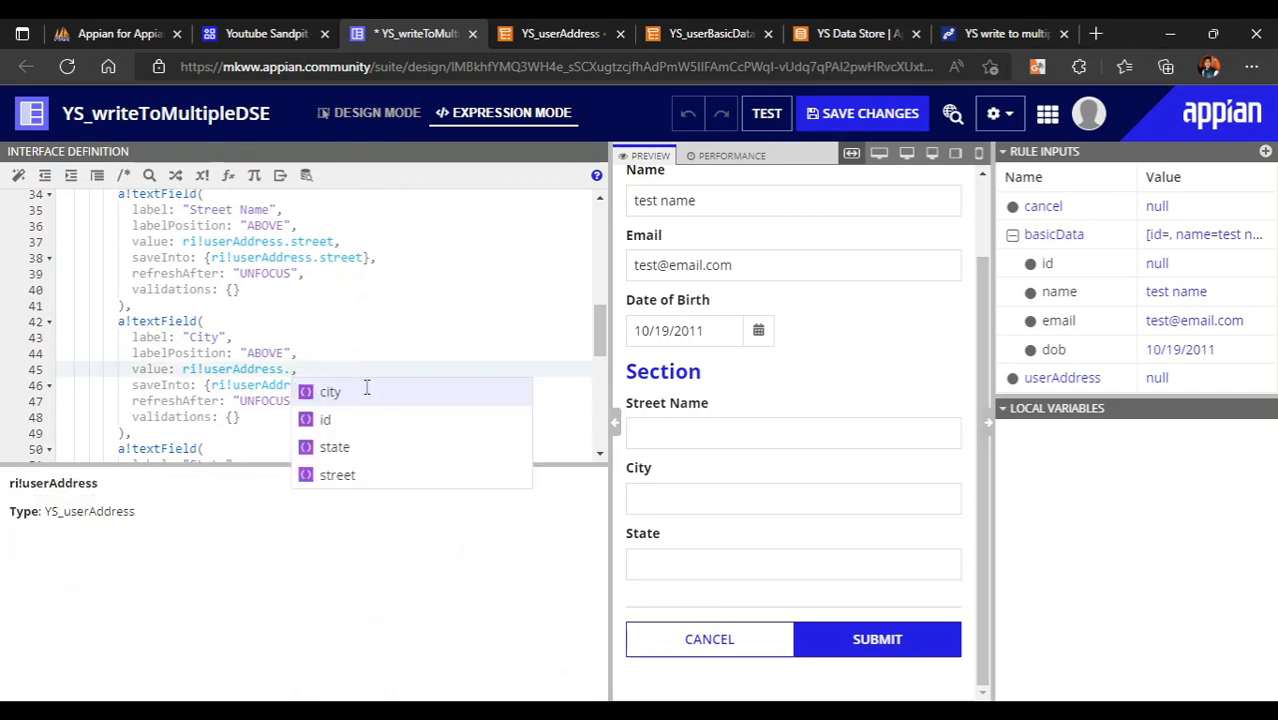
click(346, 390)
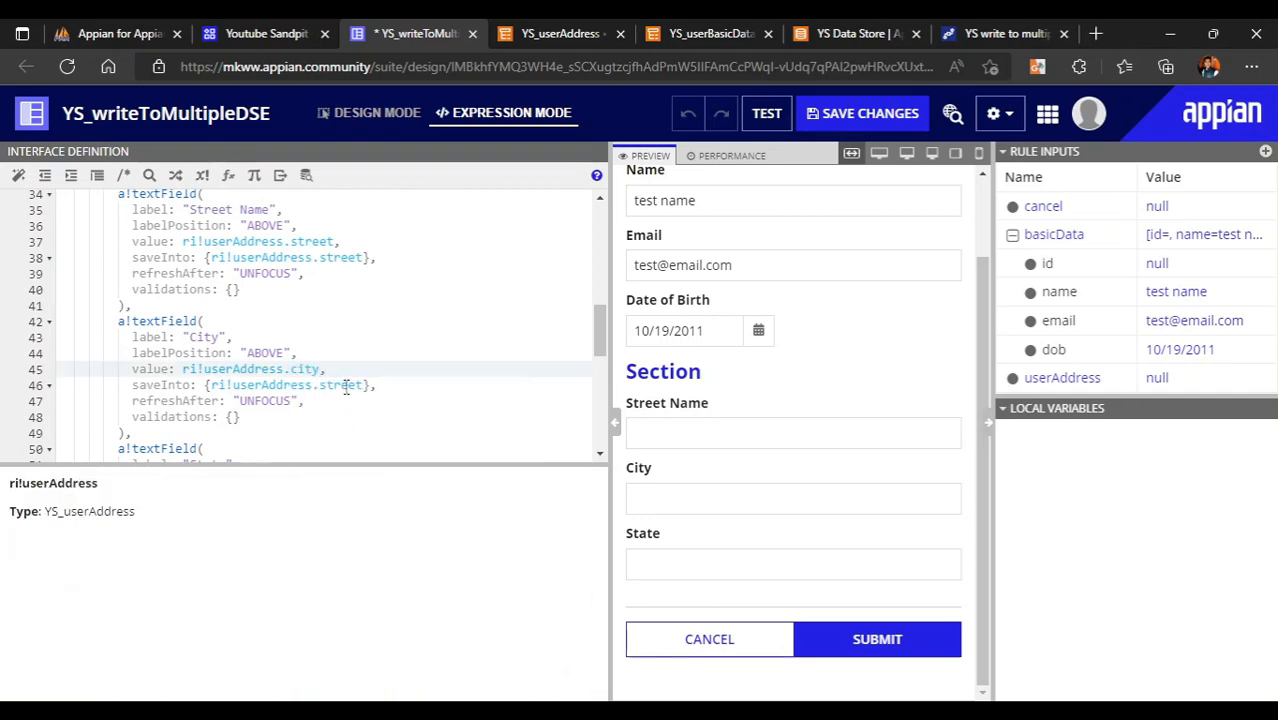
double_click(345, 387)
key(BackSpace)
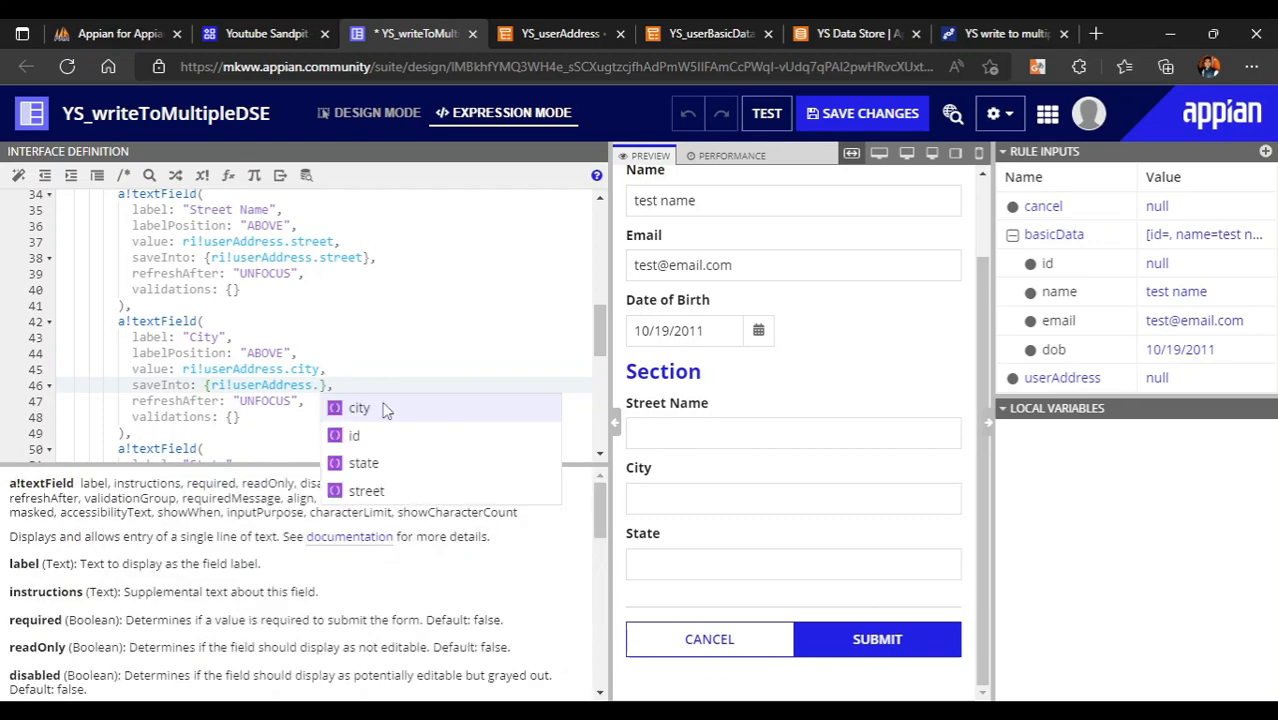
click(371, 408)
- Change the State field's value and saveInto to ri!userAddress.state
scroll(258, 385, down, 3)
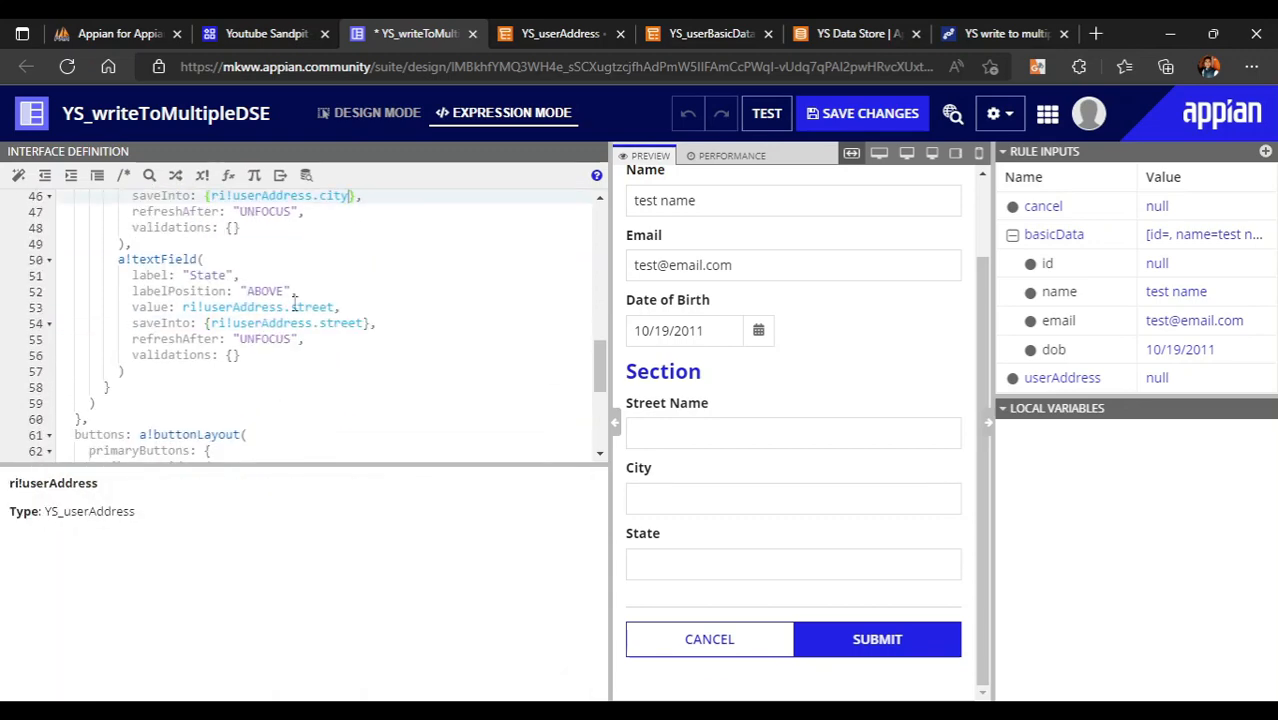
double_click(311, 309)
key(BackSpace)
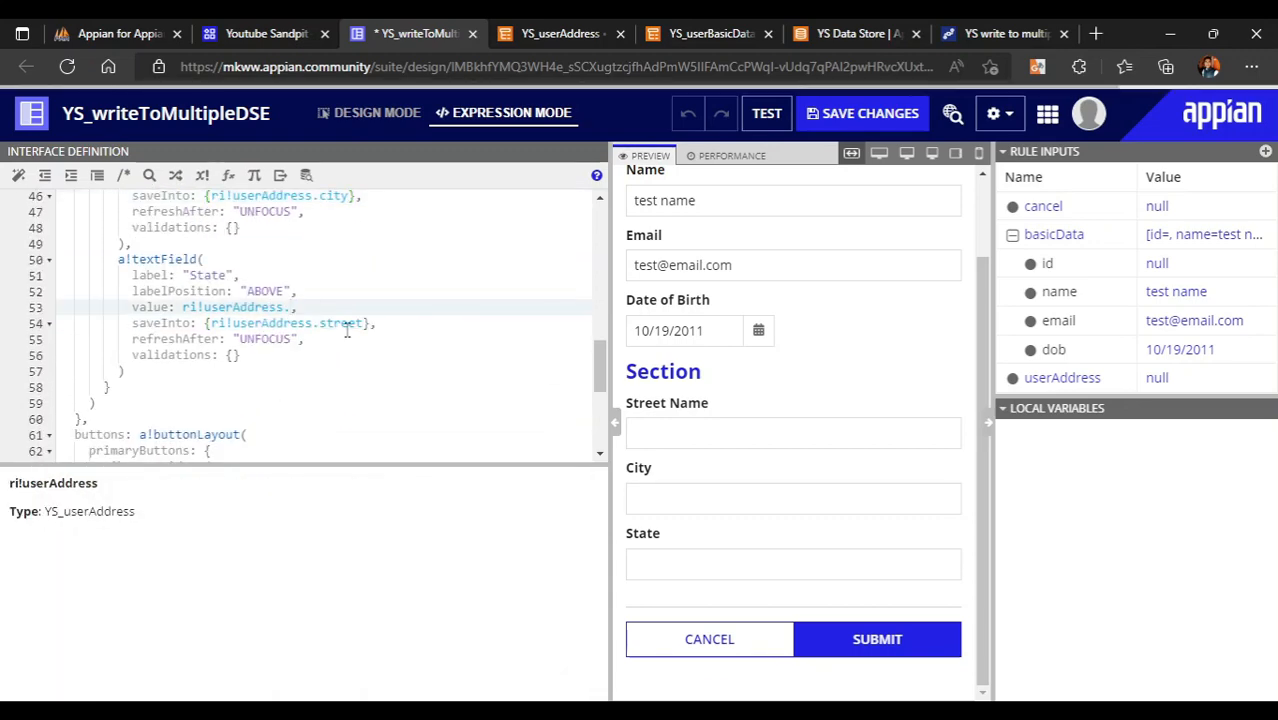
click(363, 386)
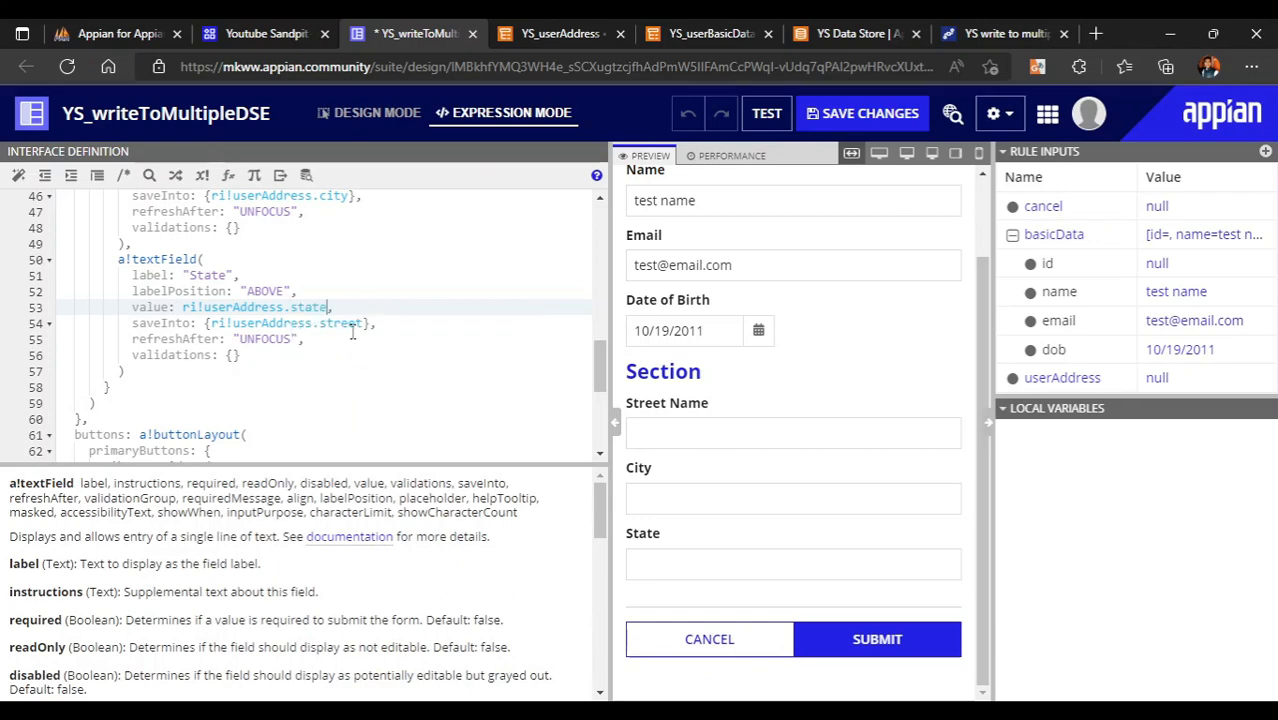
double_click(345, 324)
key(BackSpace)
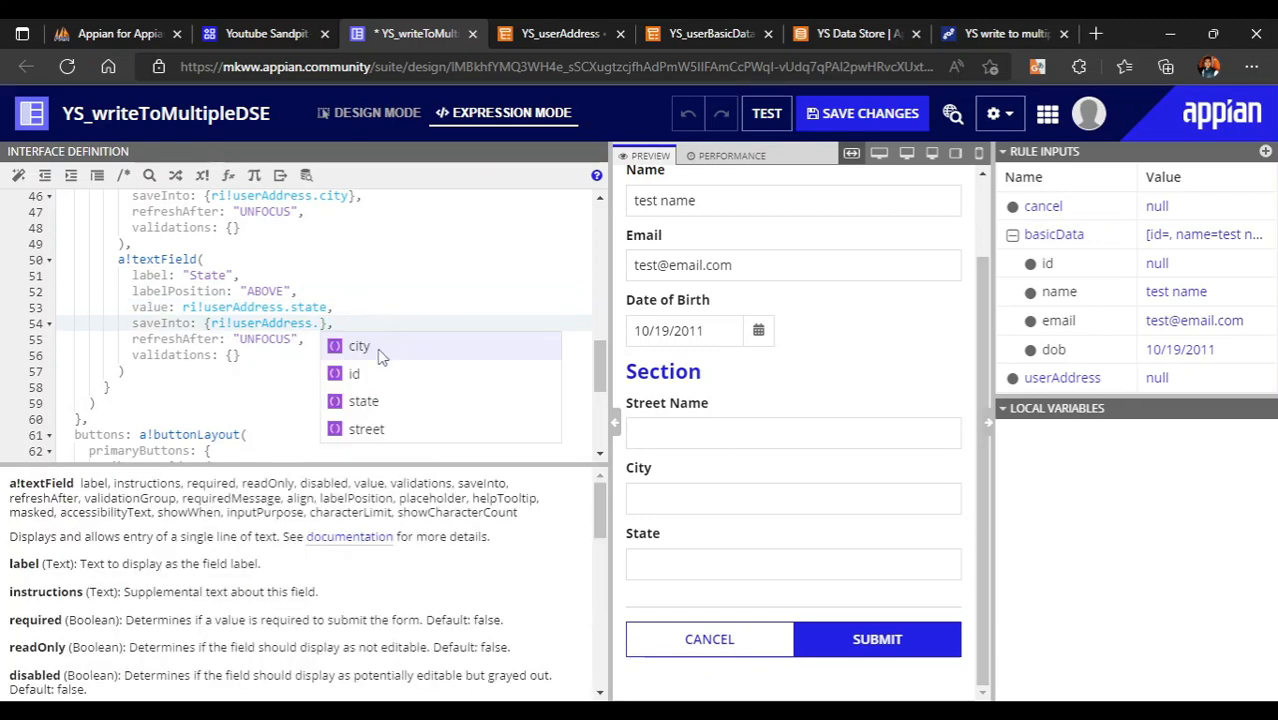
click(362, 400)
click(253, 340)
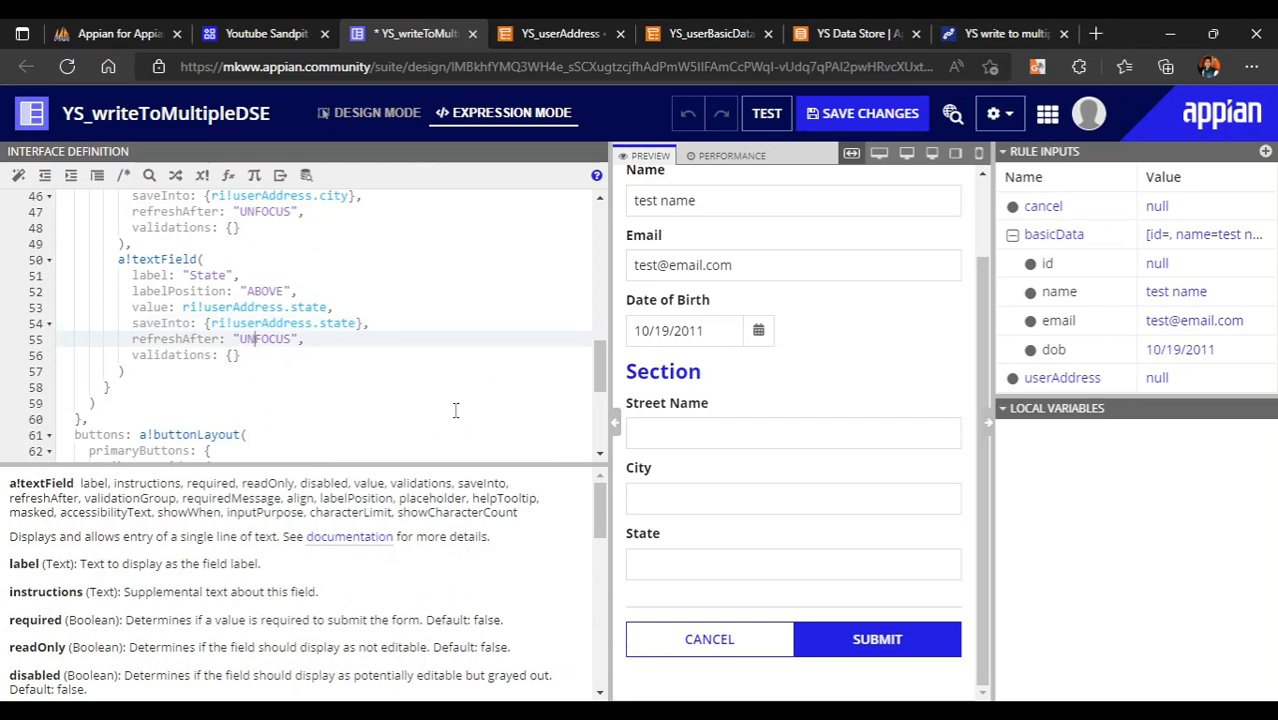
click(734, 436)
- Enter test address values in the preview and expand userAddress to check them
text(t)
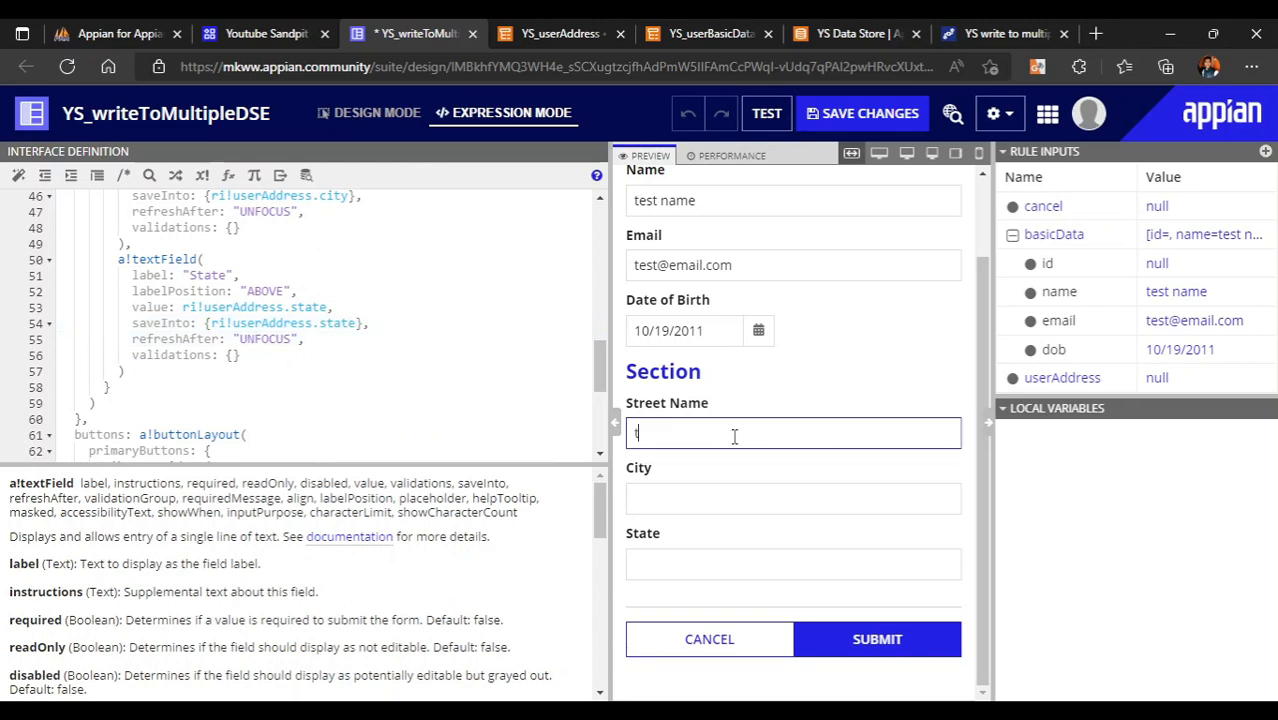
text(est street)
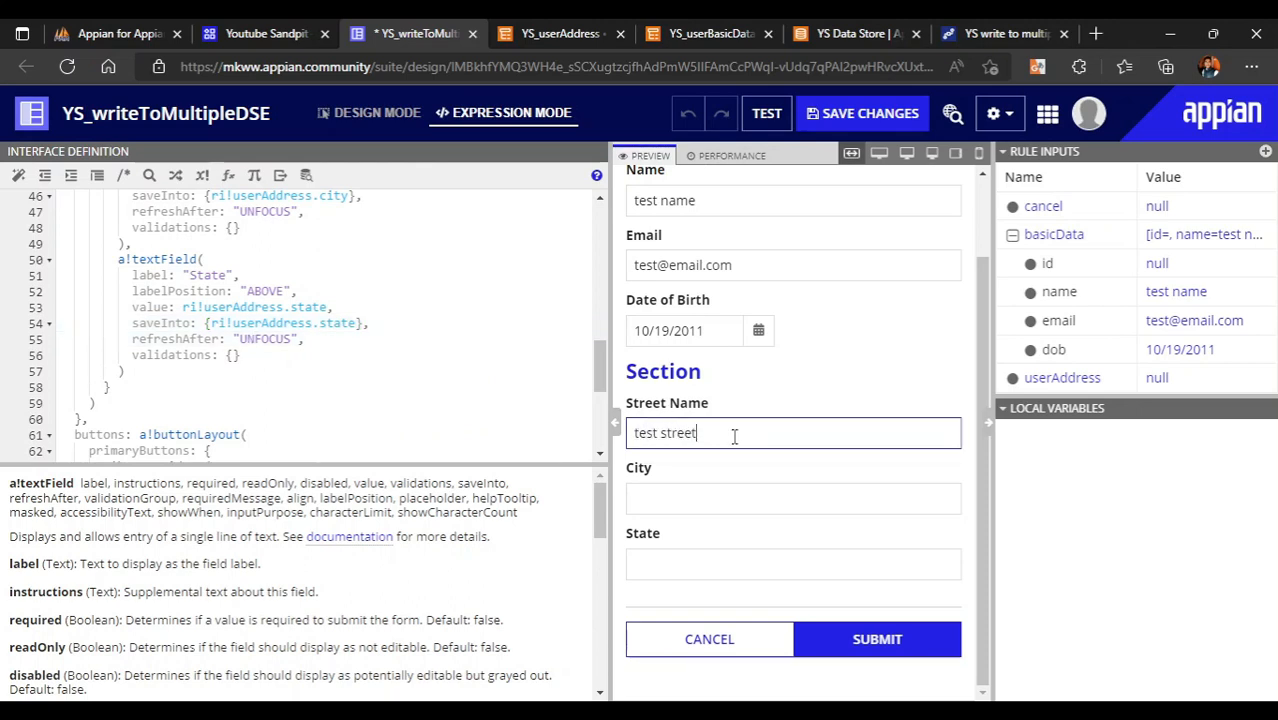
click(677, 491)
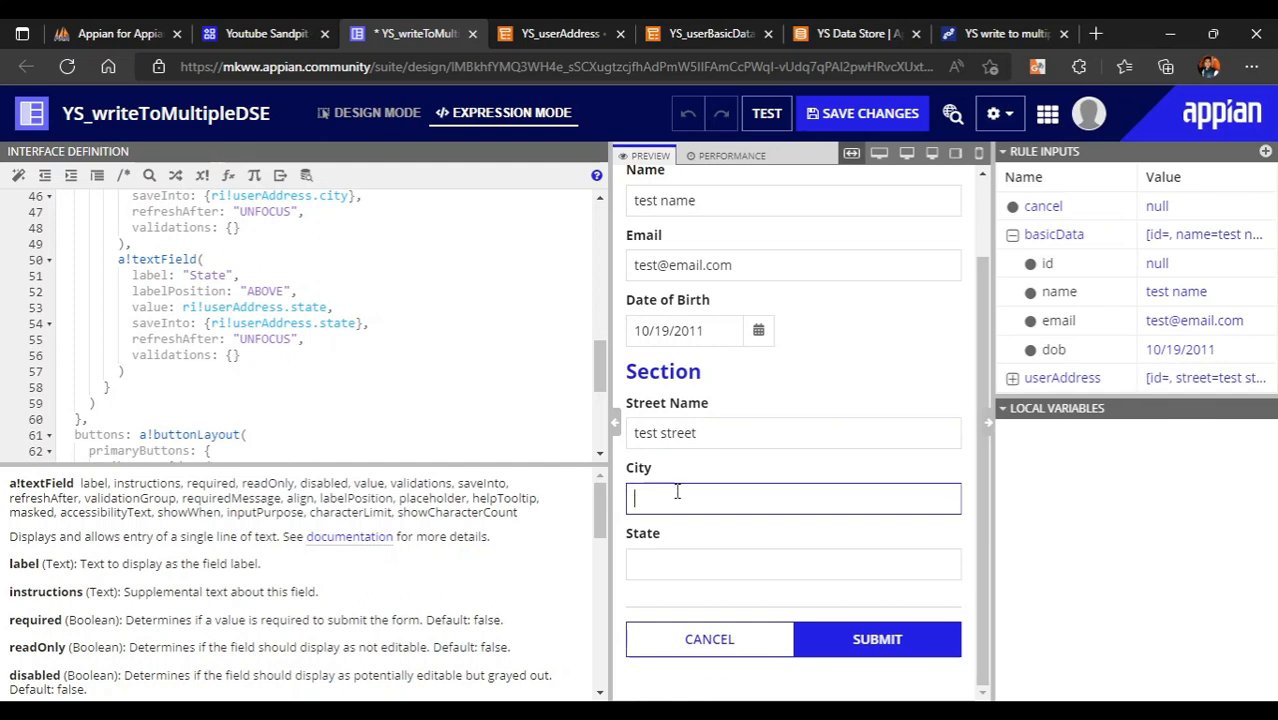
click(648, 566)
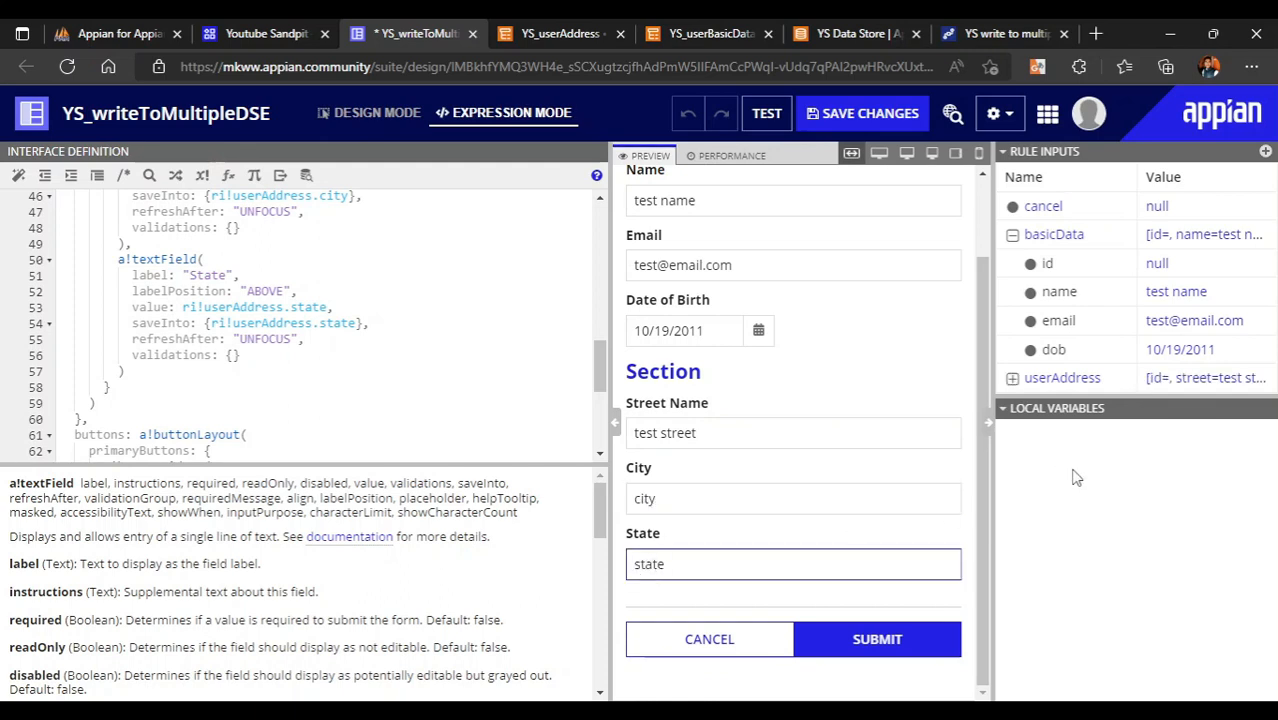
click(1059, 558)
click(1013, 384)
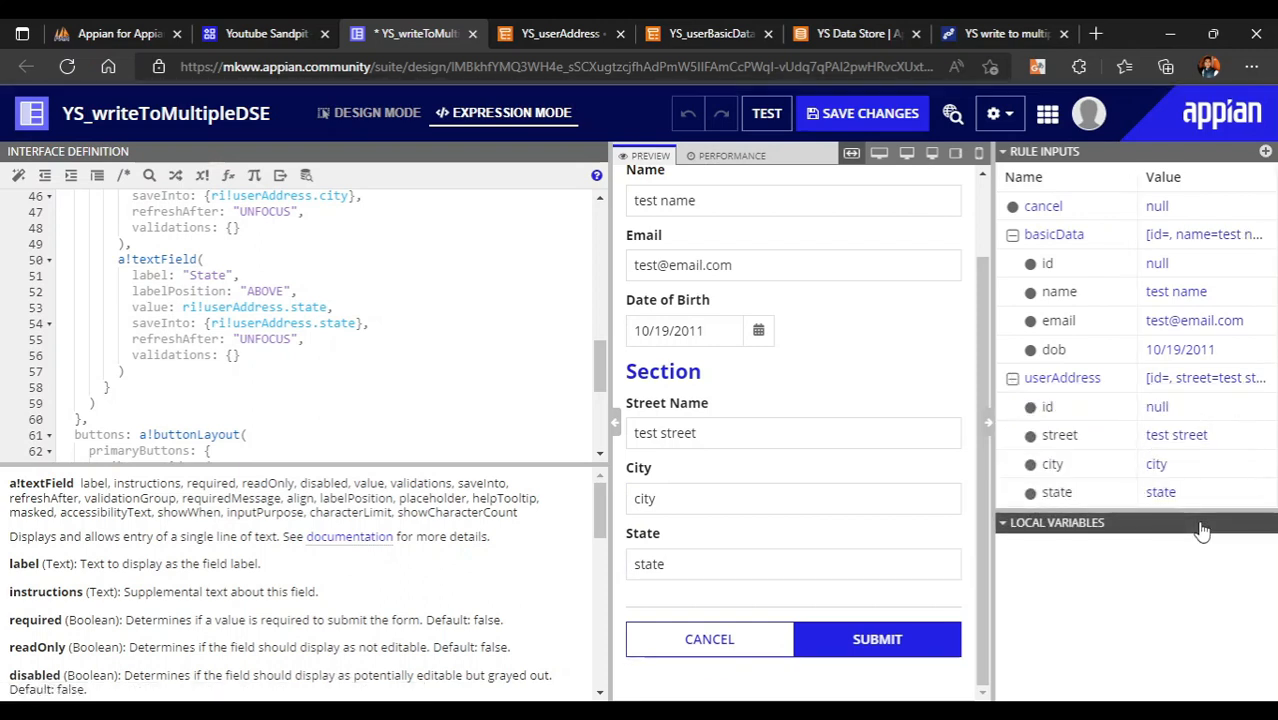
- Scroll the expression back to the top and switch to the YS_userAddress data type
click(381, 325)
scroll(381, 325, up, 15)
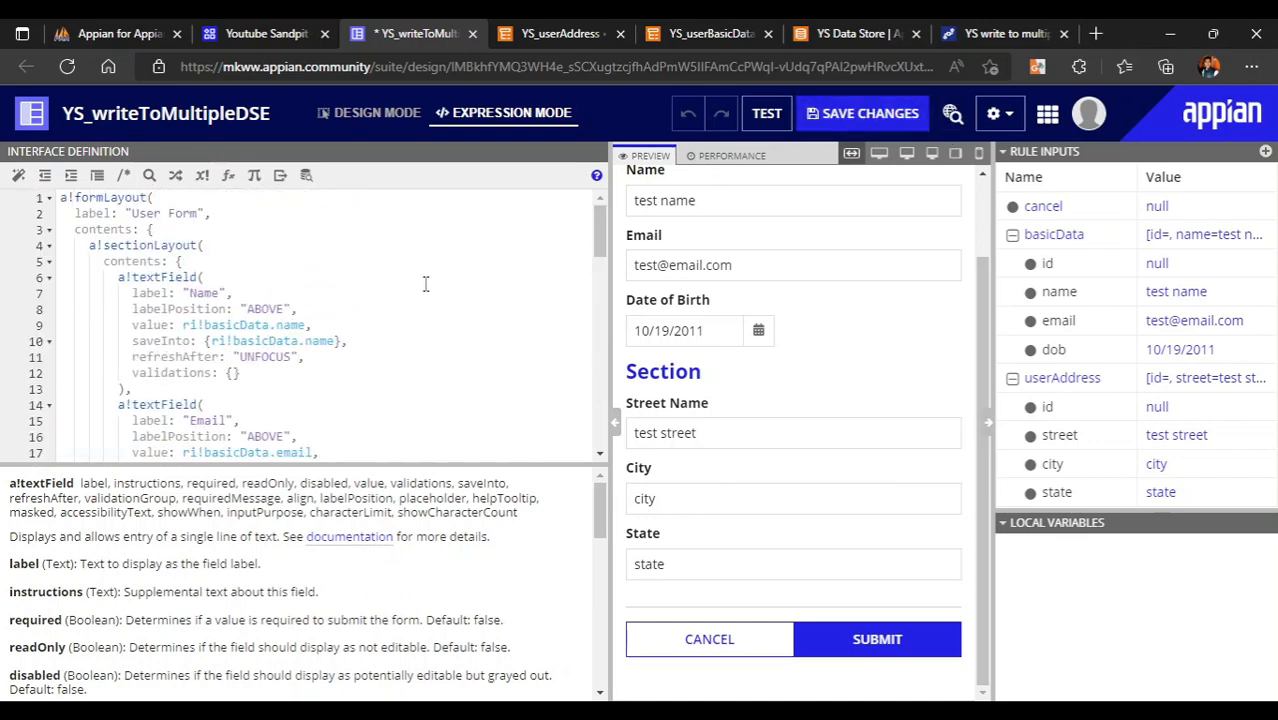
click(507, 30)
- Review the YS_userBasicData and YS_userAddress data types, then return to the YS Data Store
click(812, 30)
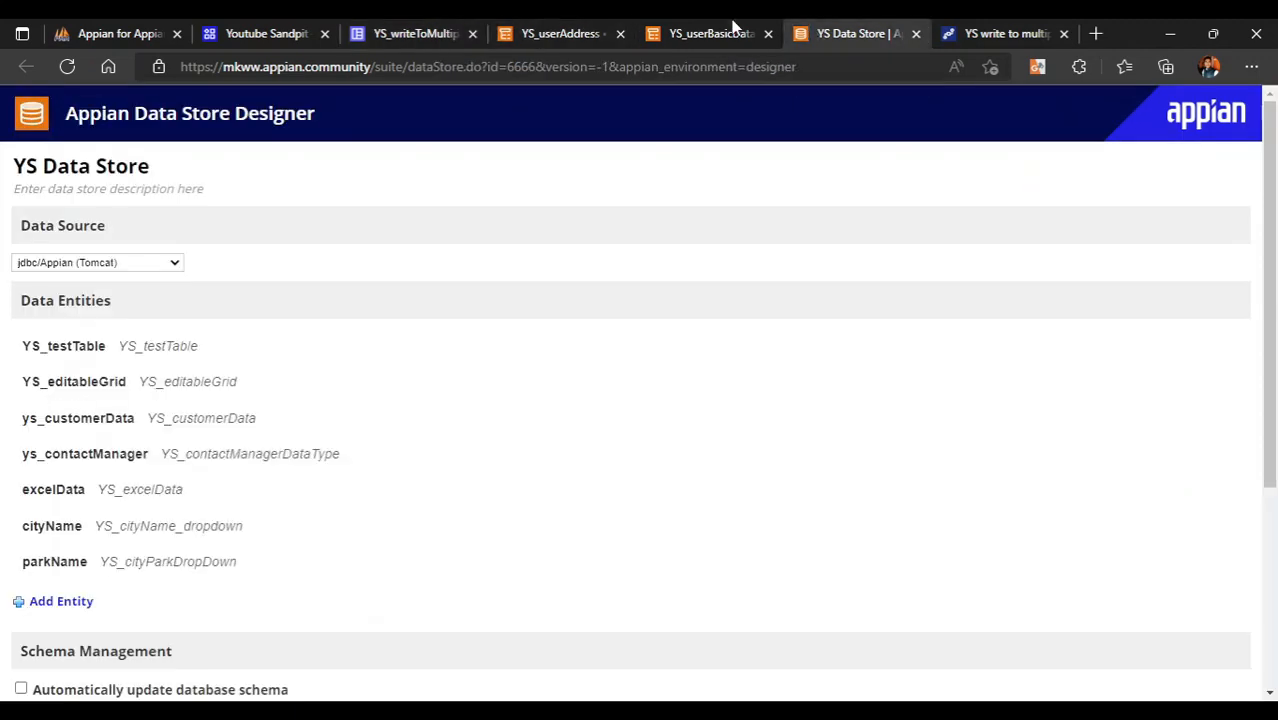
click(700, 32)
click(555, 32)
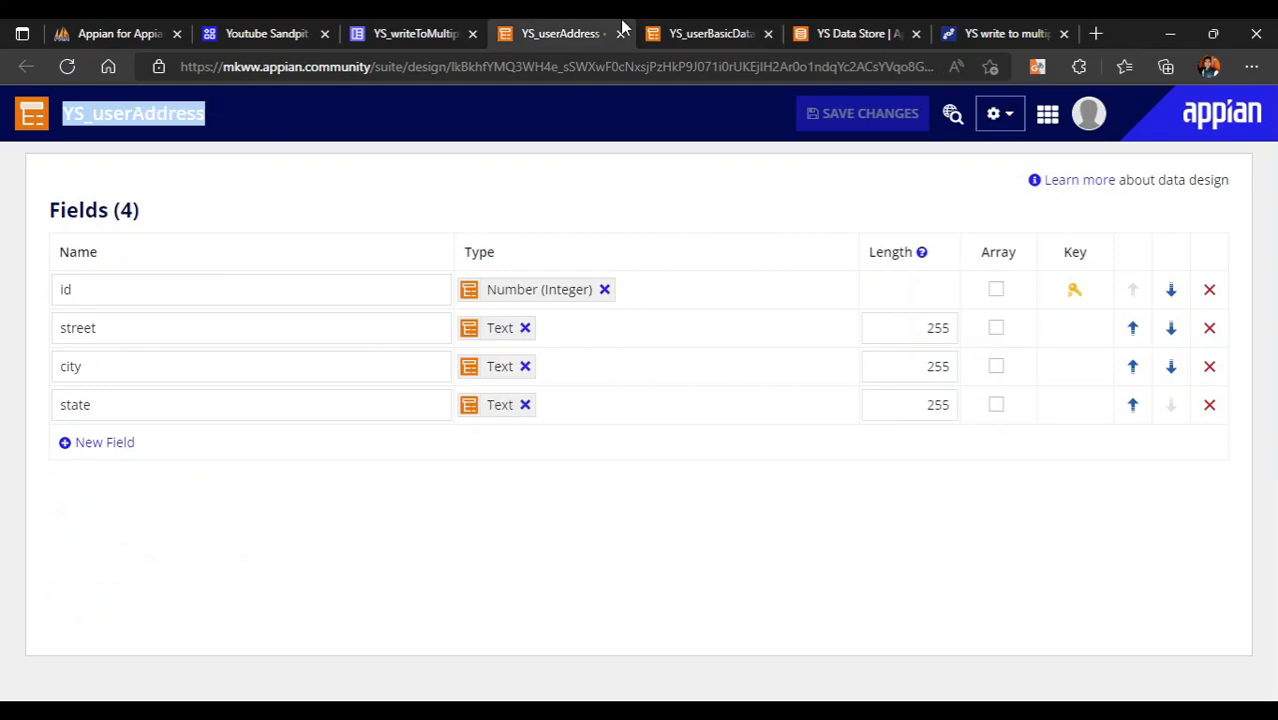
click(735, 30)
click(835, 30)
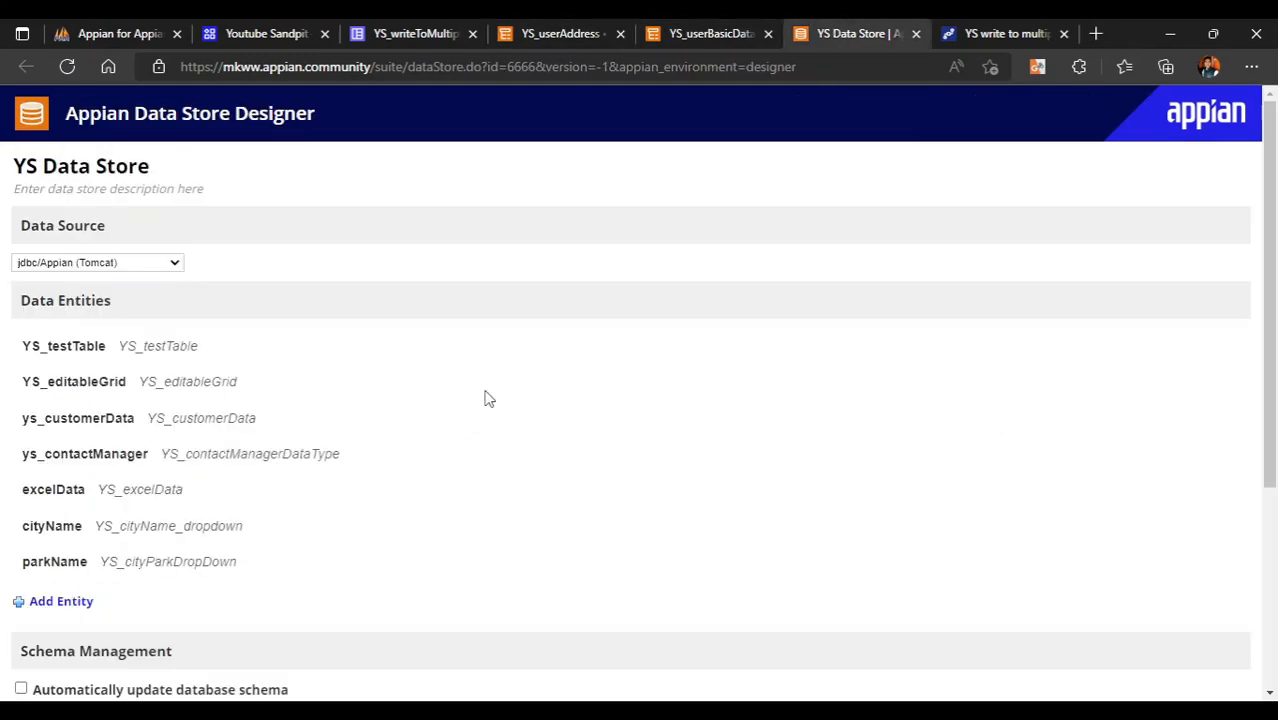
scroll(485, 400, down, 3)
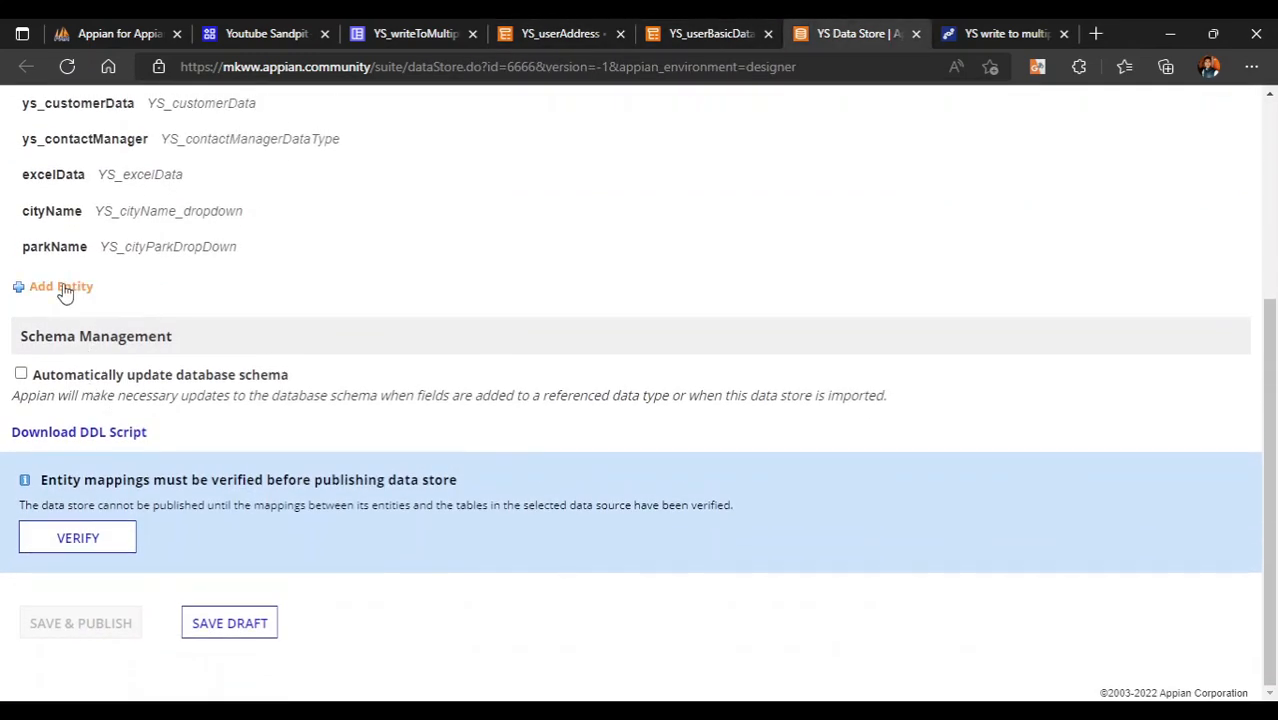
scroll(65, 292, up, 1)
scroll(230, 340, up, 1)
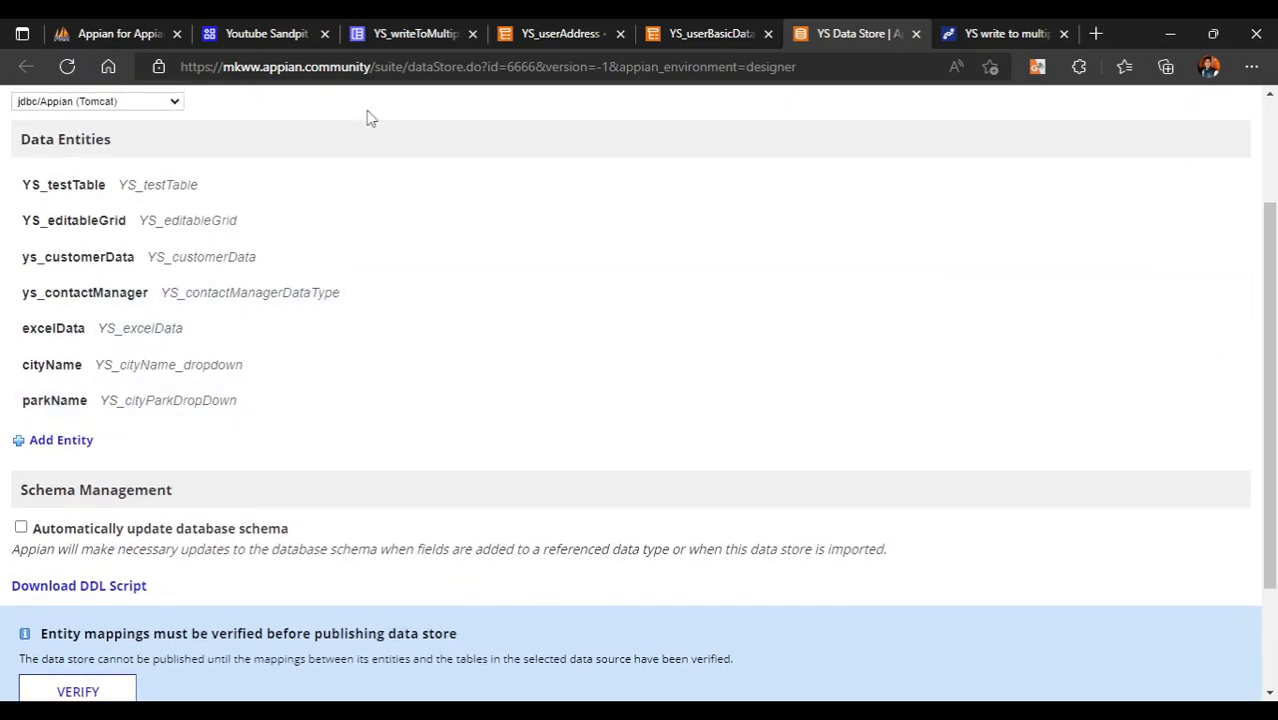
- Add a basicData entity of type YS_userBasicData to the data store
click(42, 445)
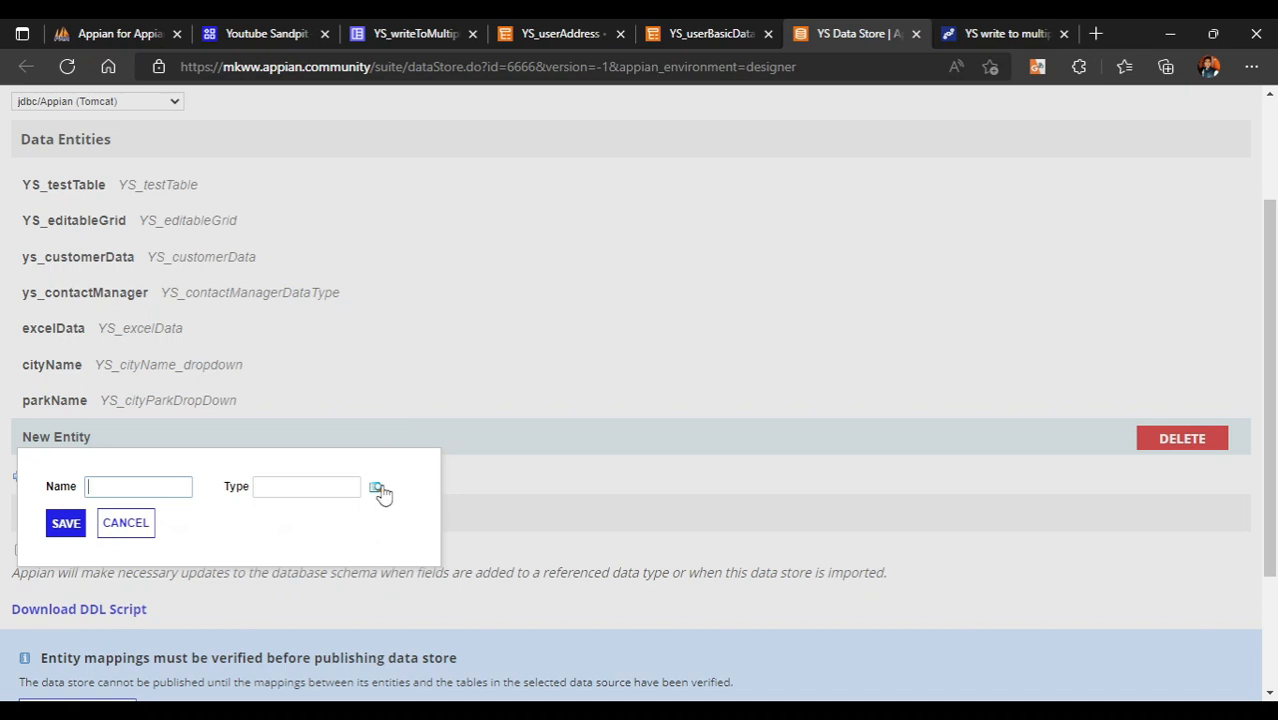
click(377, 488)
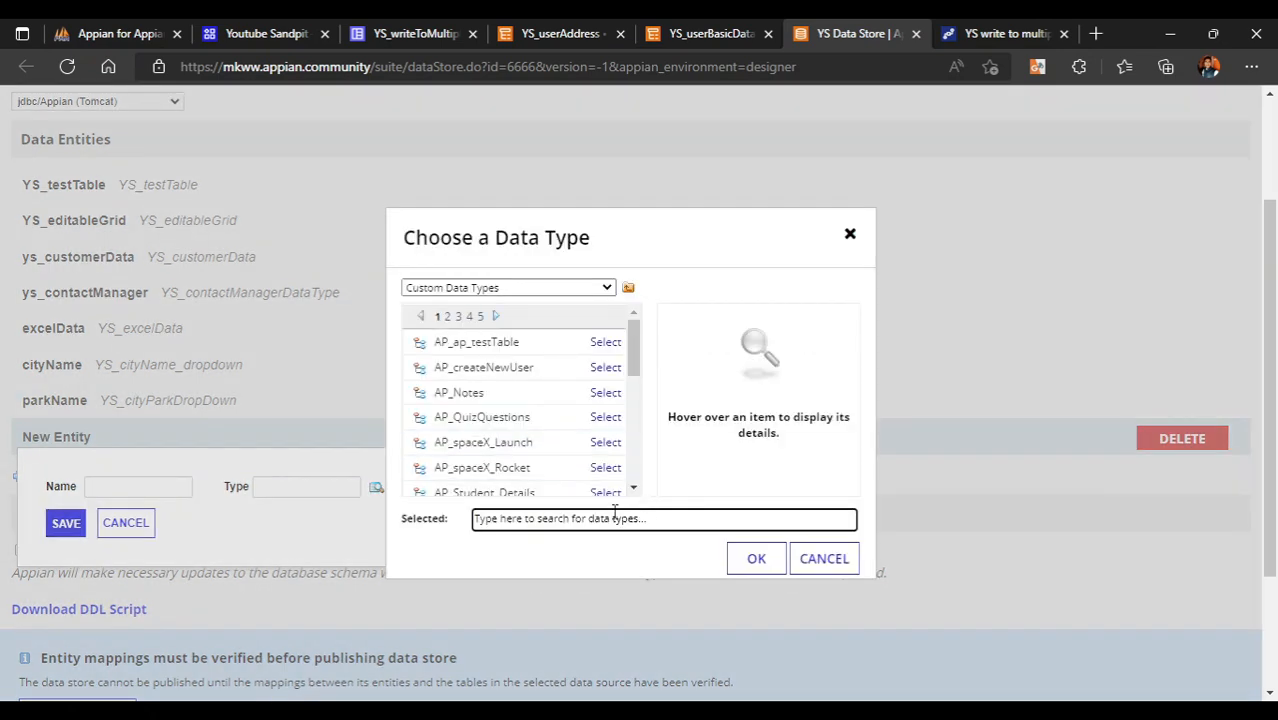
click(614, 512)
text(YS)
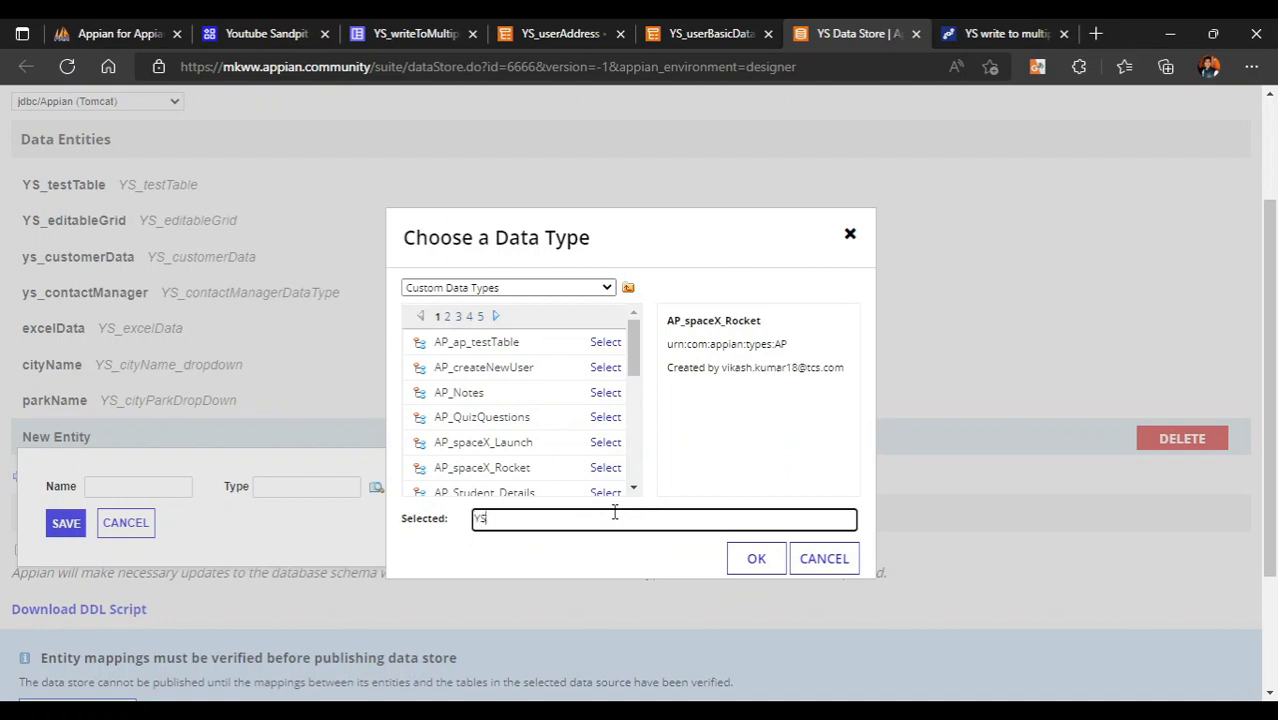
text(_)
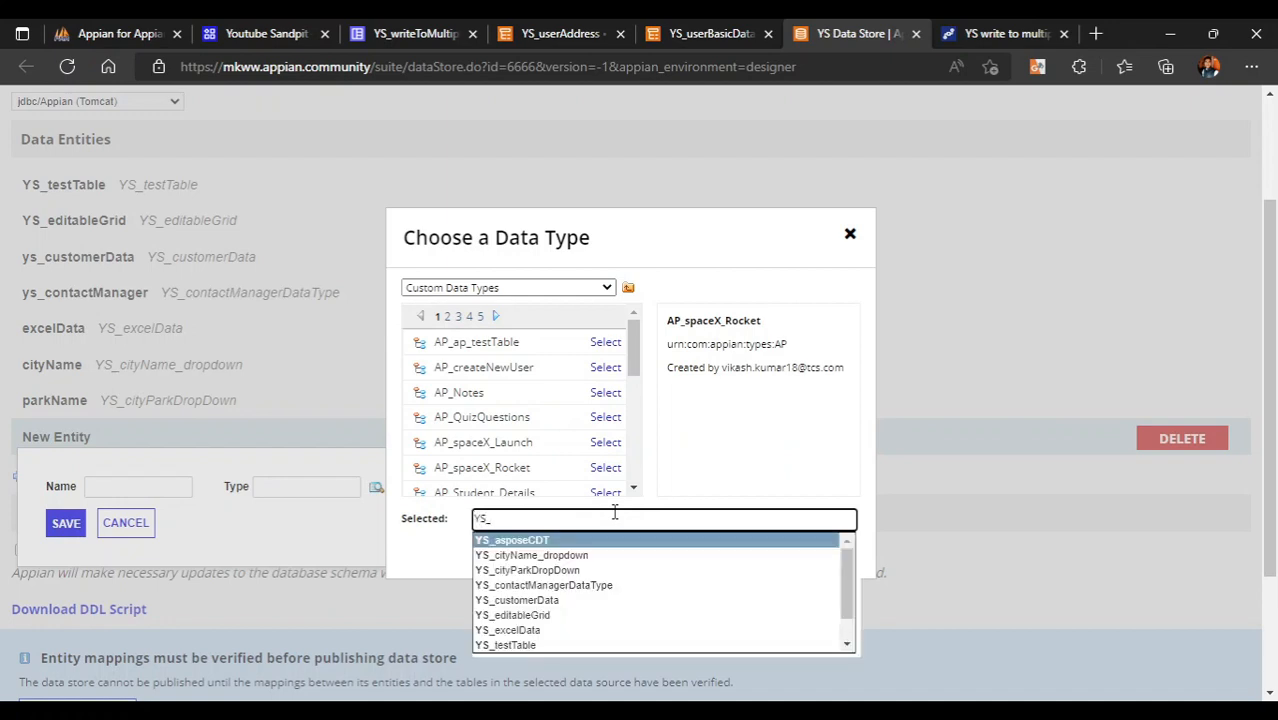
text(user)
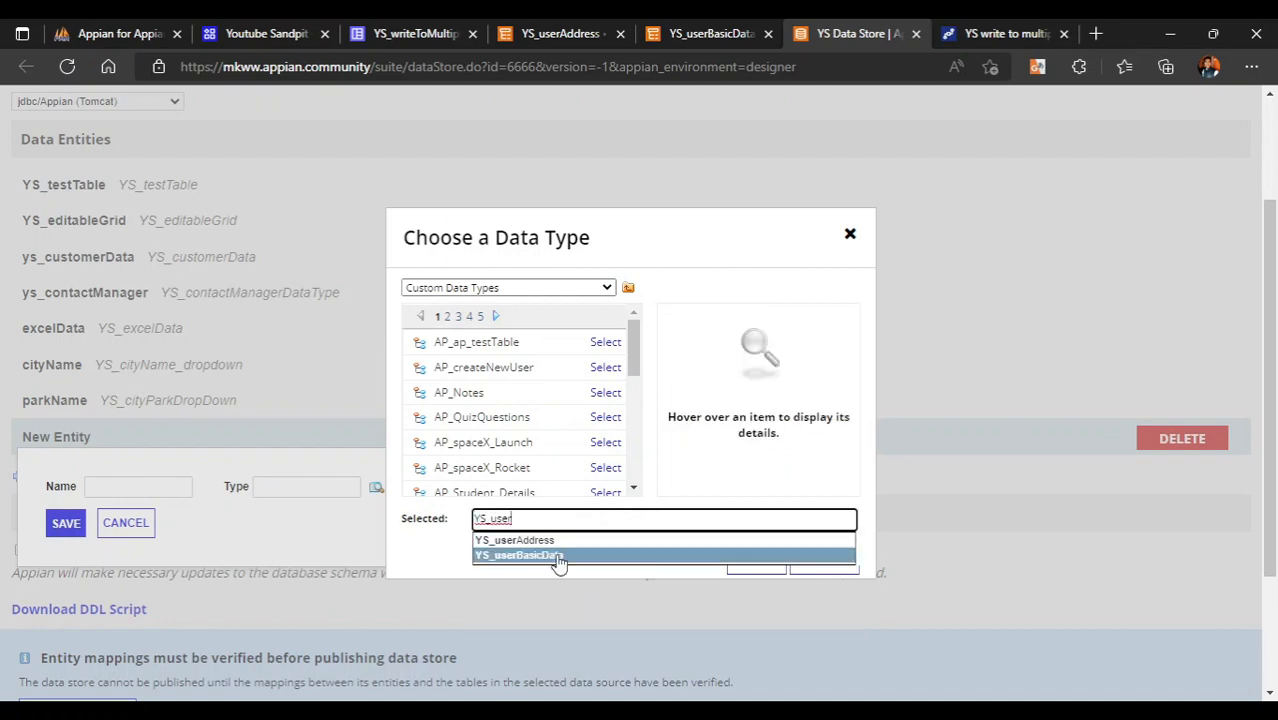
click(558, 556)
click(756, 557)
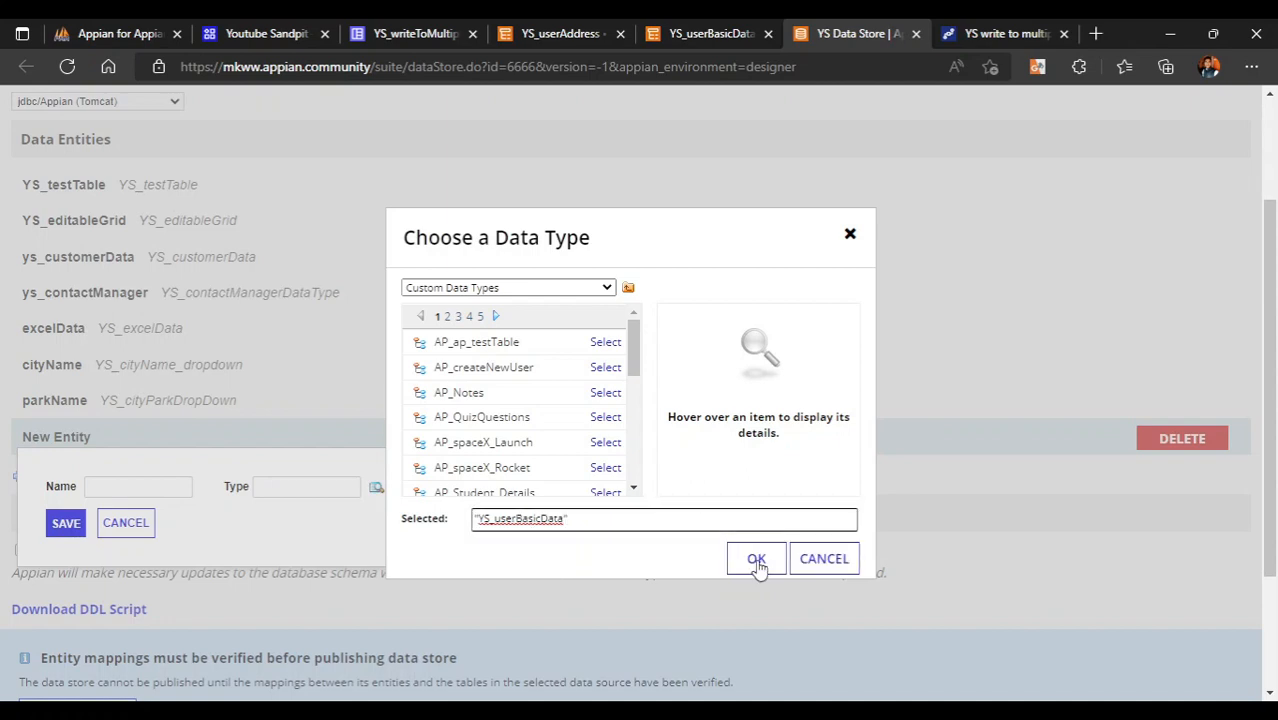
click(156, 485)
text(basicData)
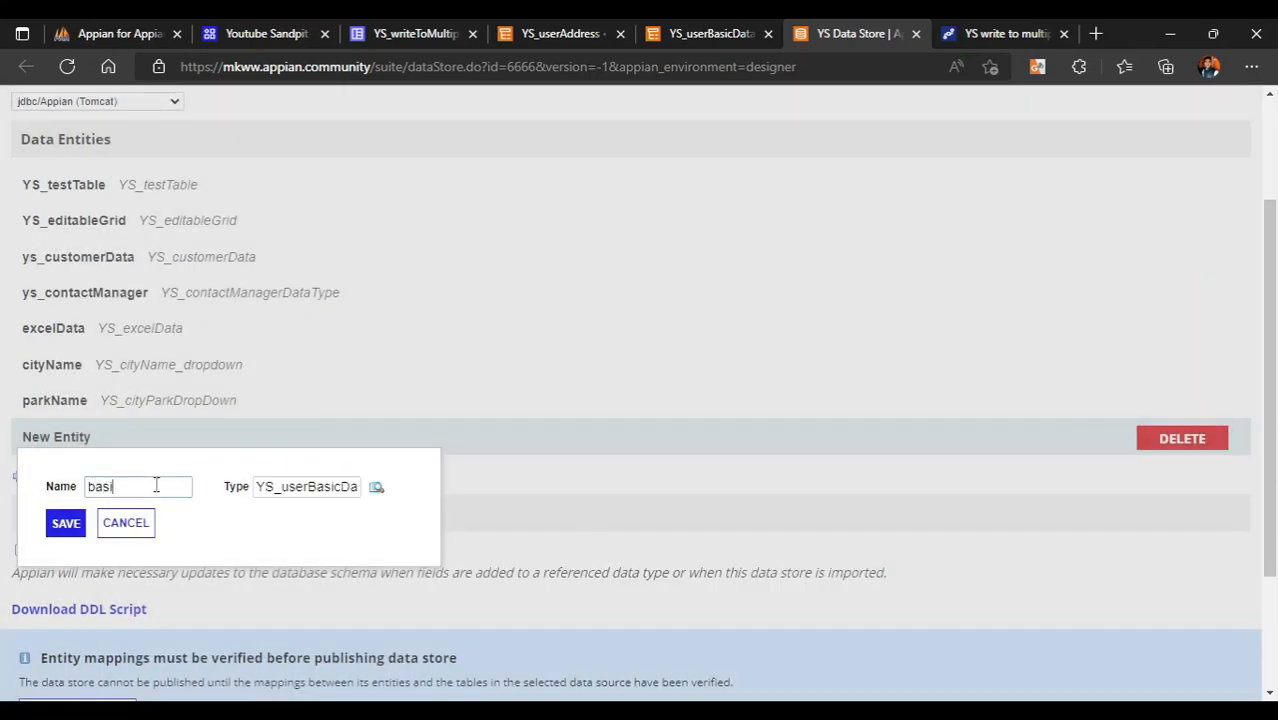
click(65, 522)
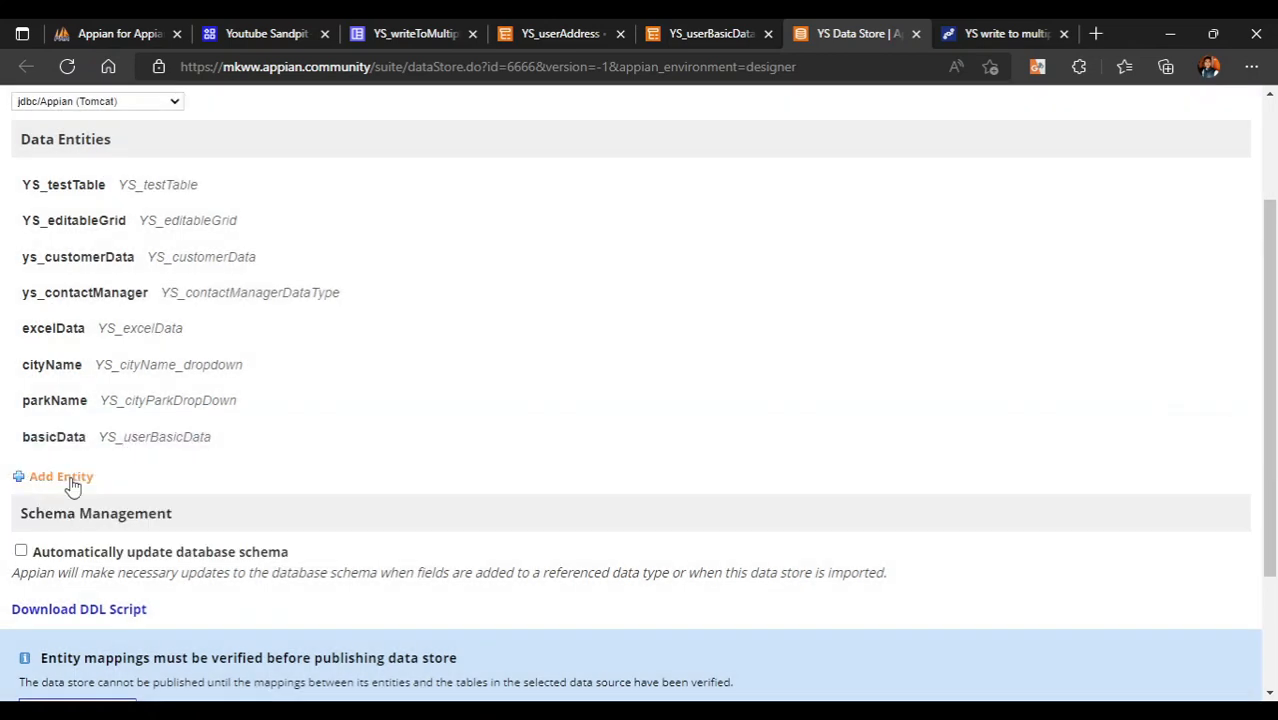
- Add a userAddress entity of type YS_userAddress to the data store
click(70, 478)
click(376, 497)
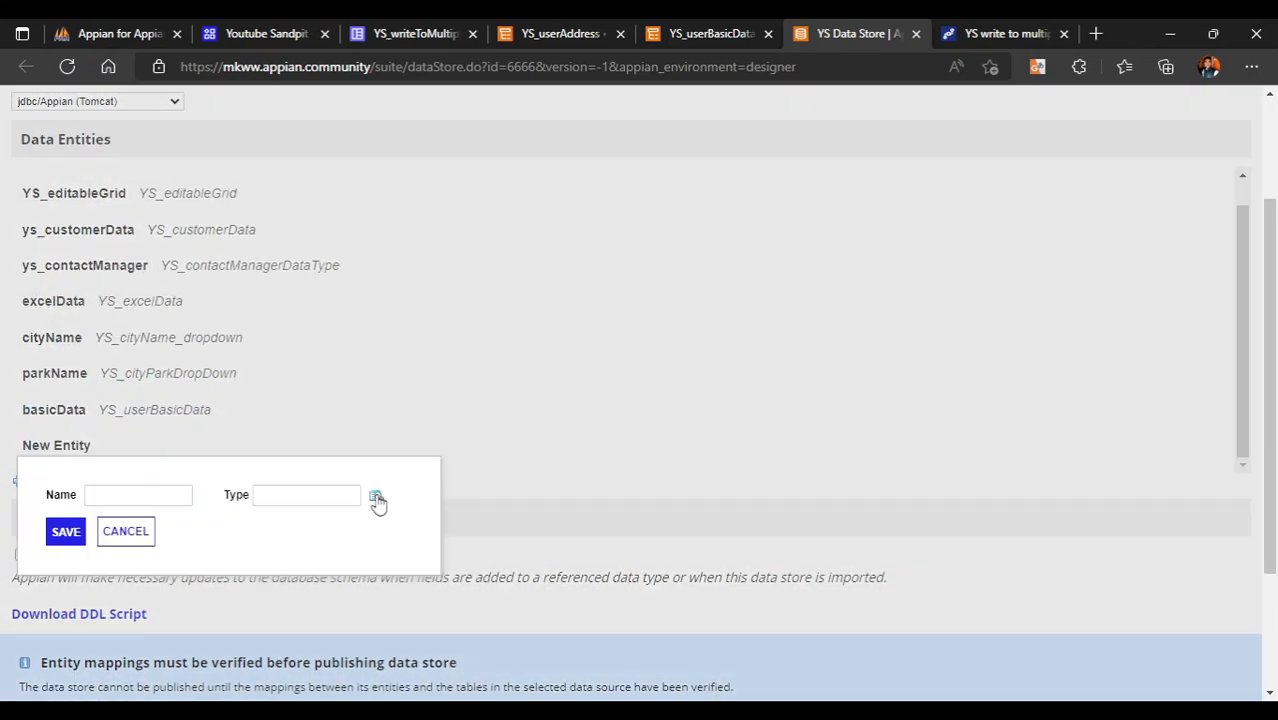
click(571, 518)
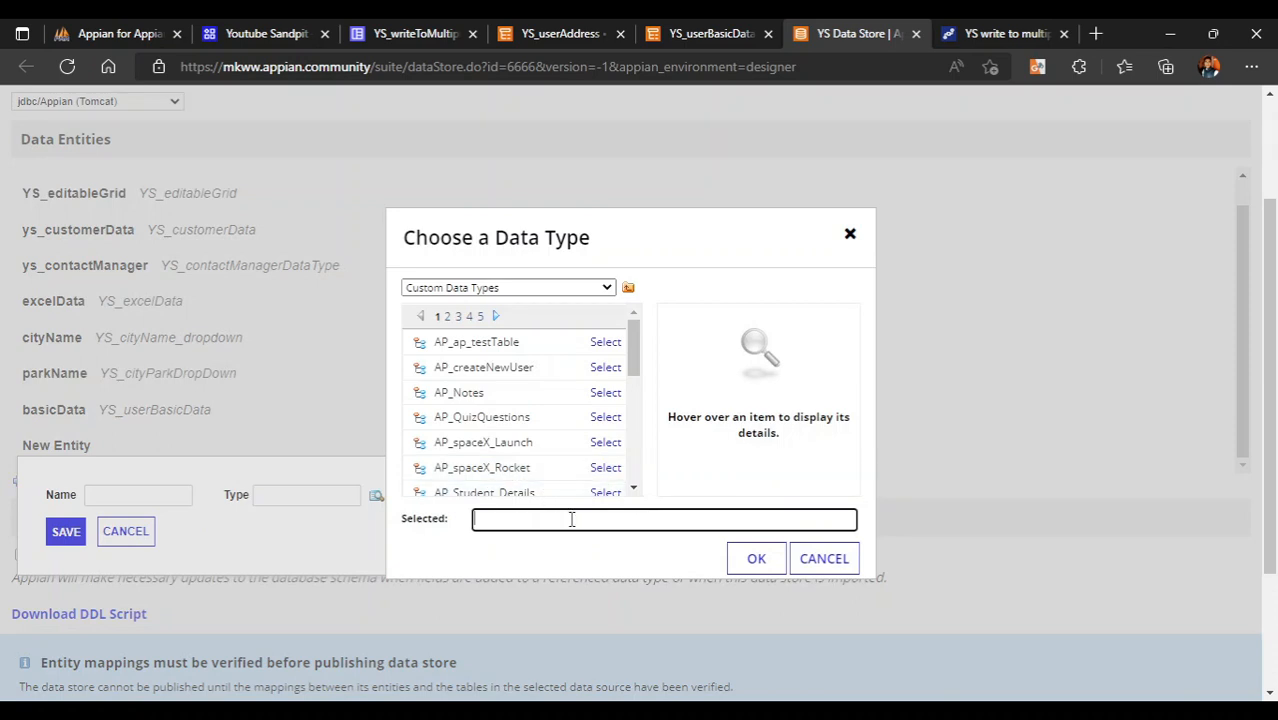
text(Ys)
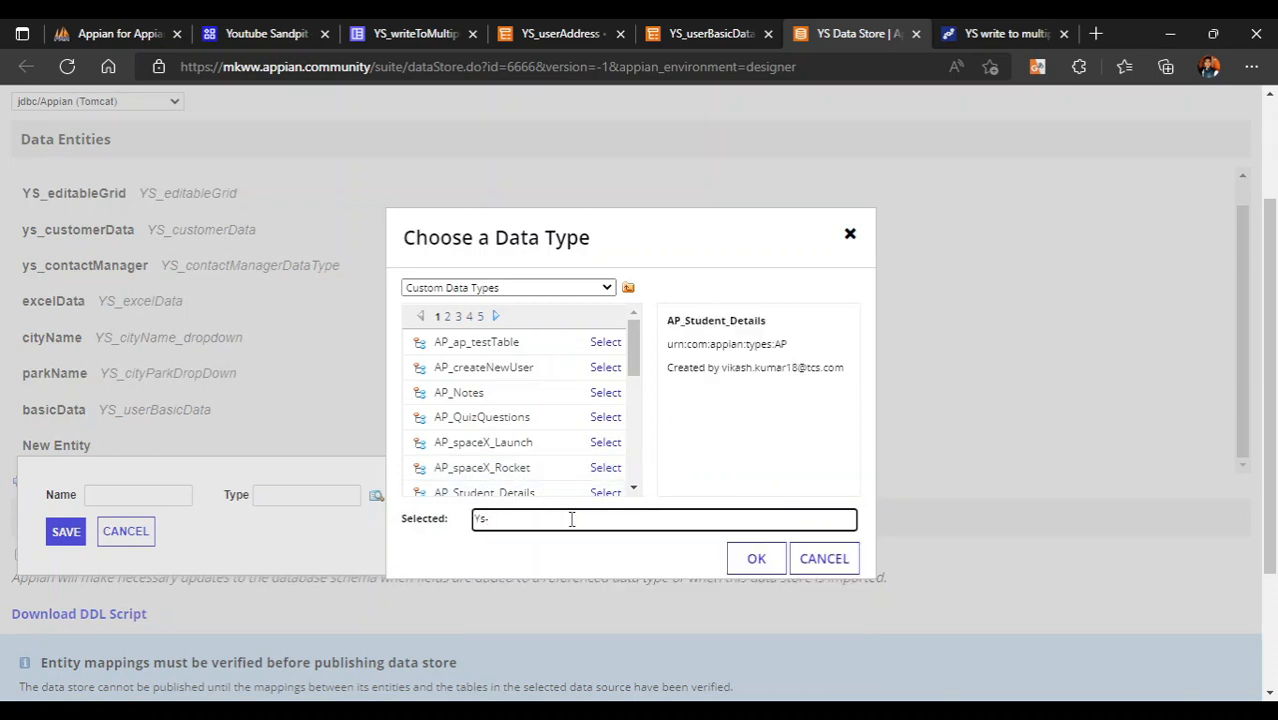
text(_user)
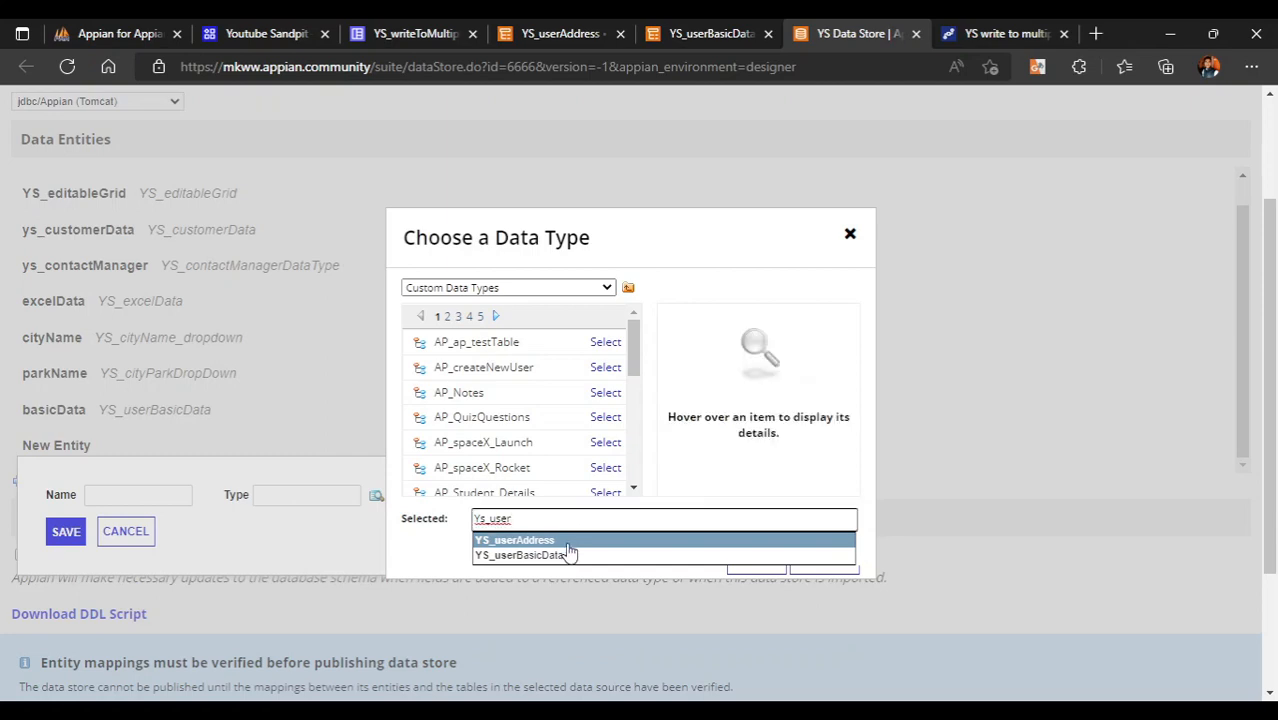
click(567, 544)
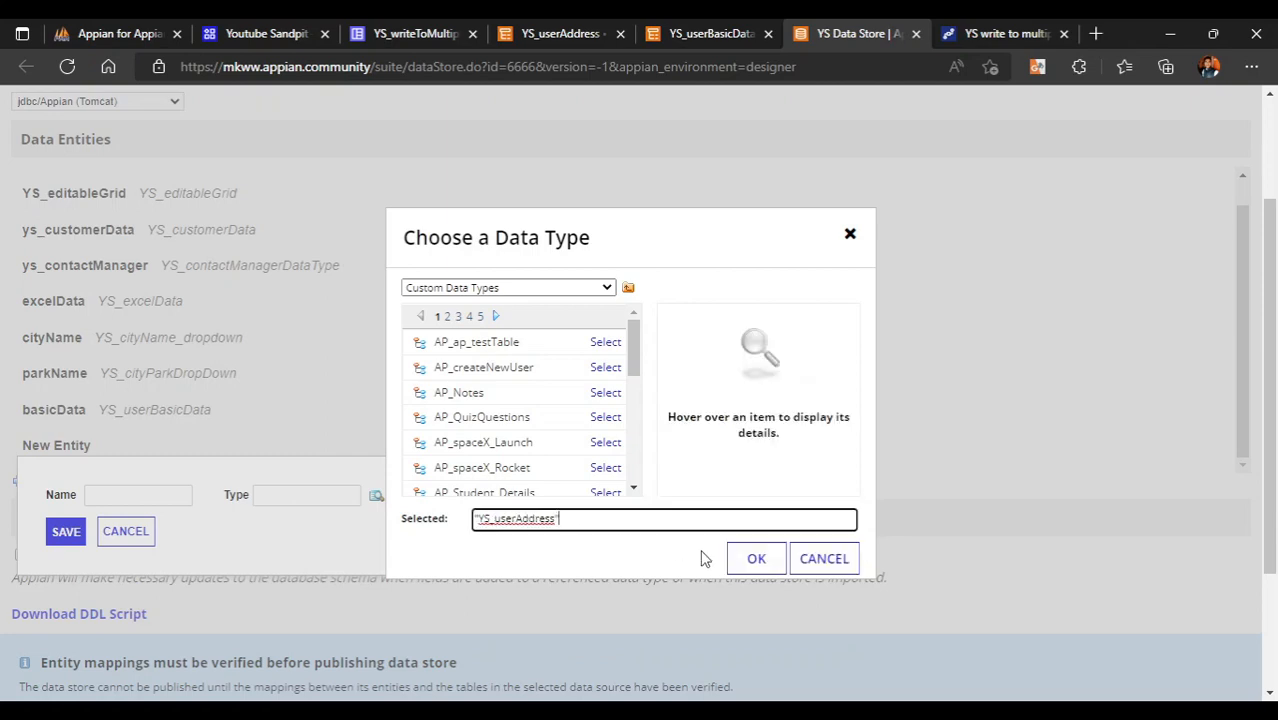
click(756, 557)
click(120, 493)
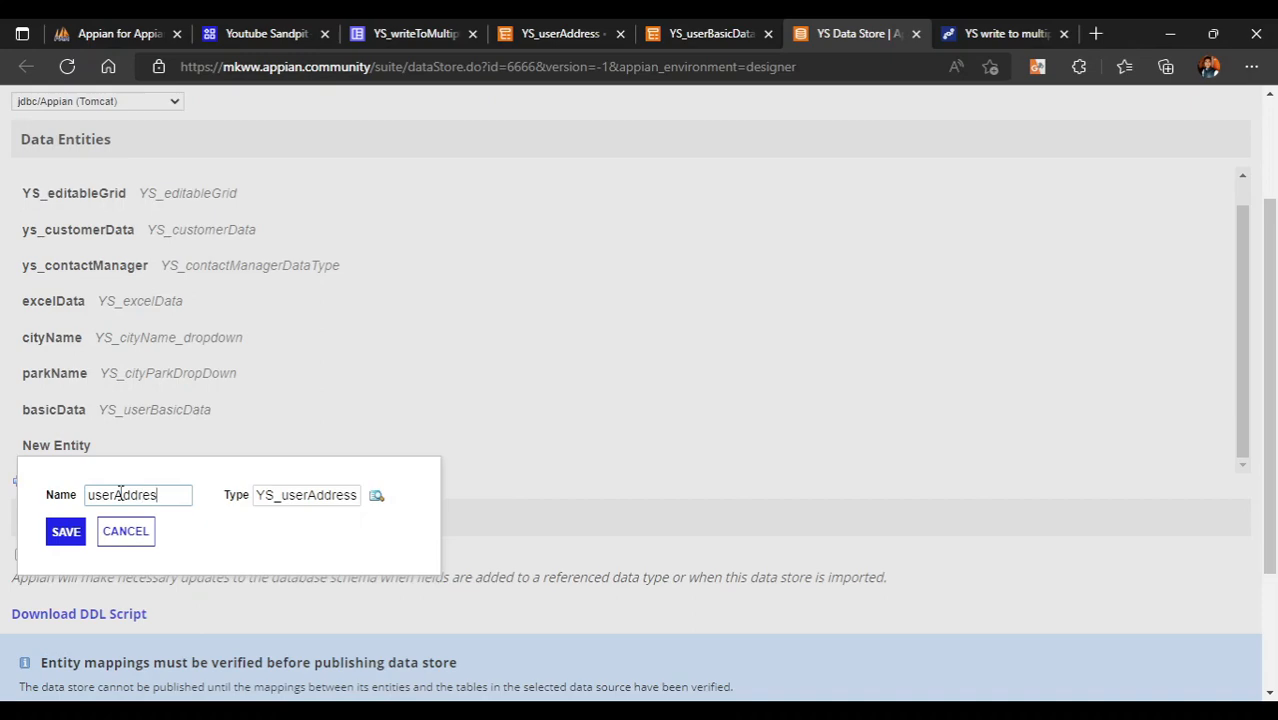
click(66, 533)
- Verify the entity mappings and Save & Publish, creating tables automatically
scroll(265, 531, down, 2)
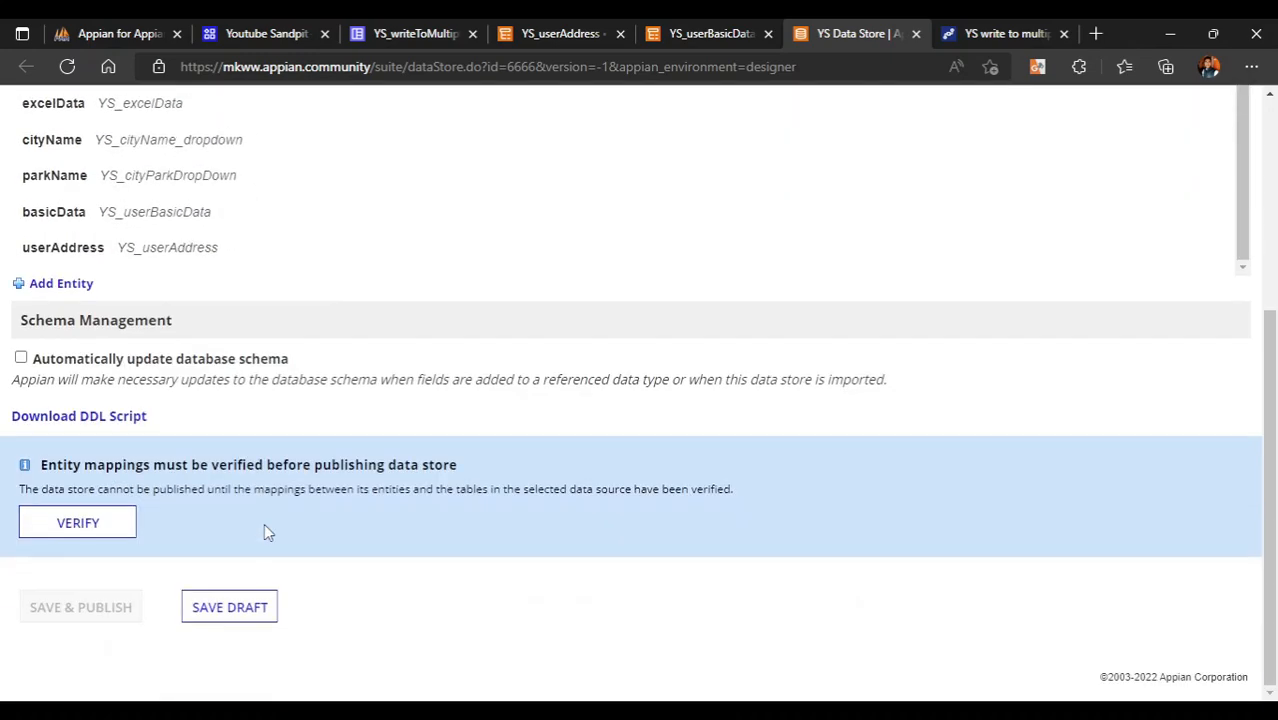
click(78, 539)
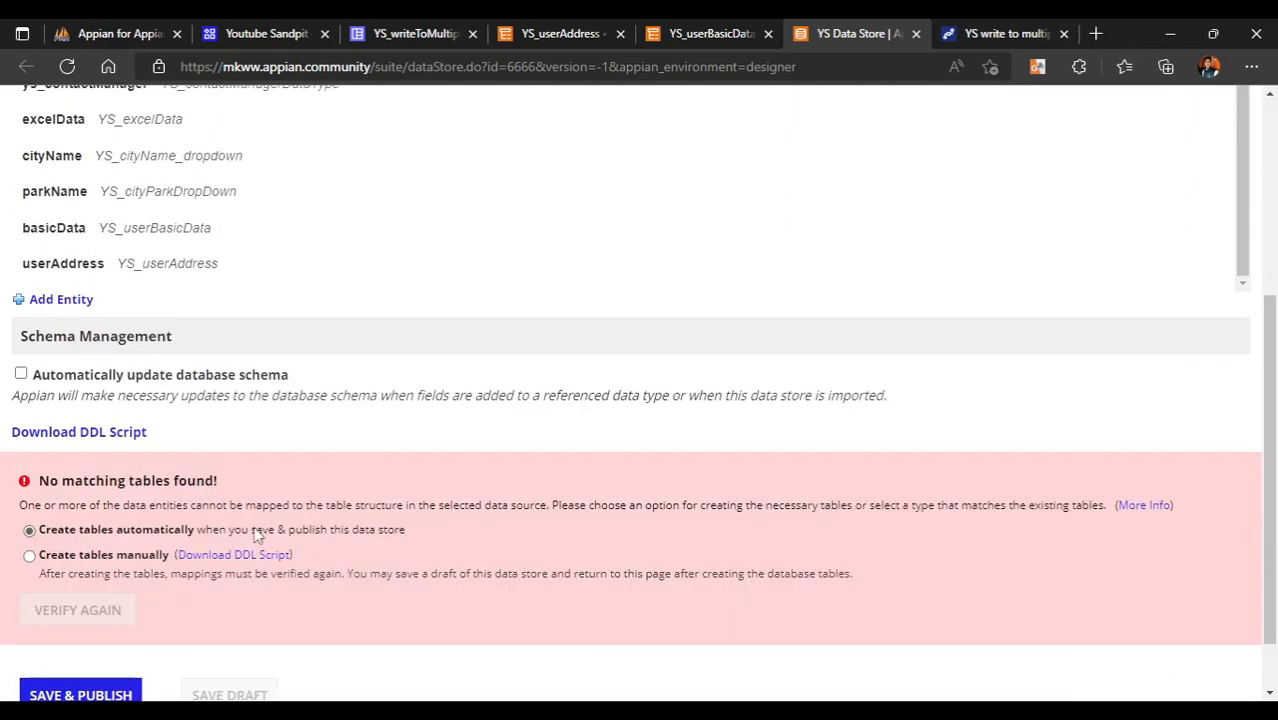
scroll(265, 533, down, 1)
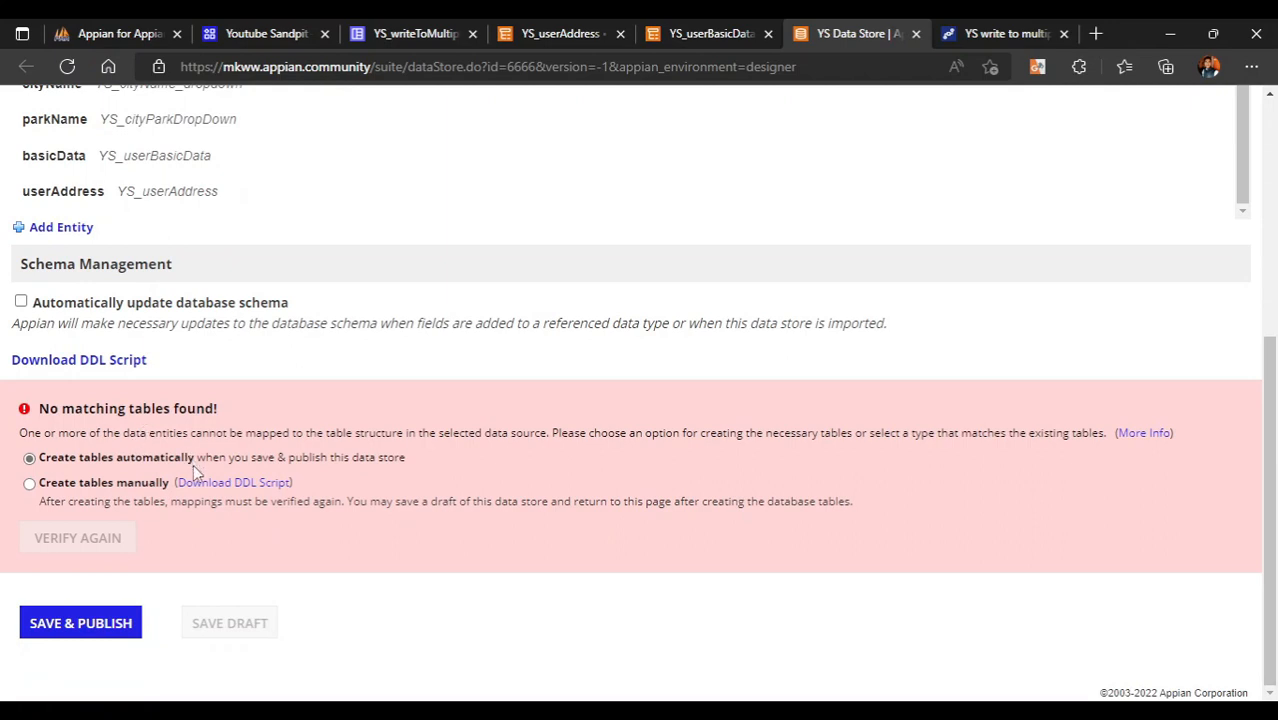
click(82, 625)
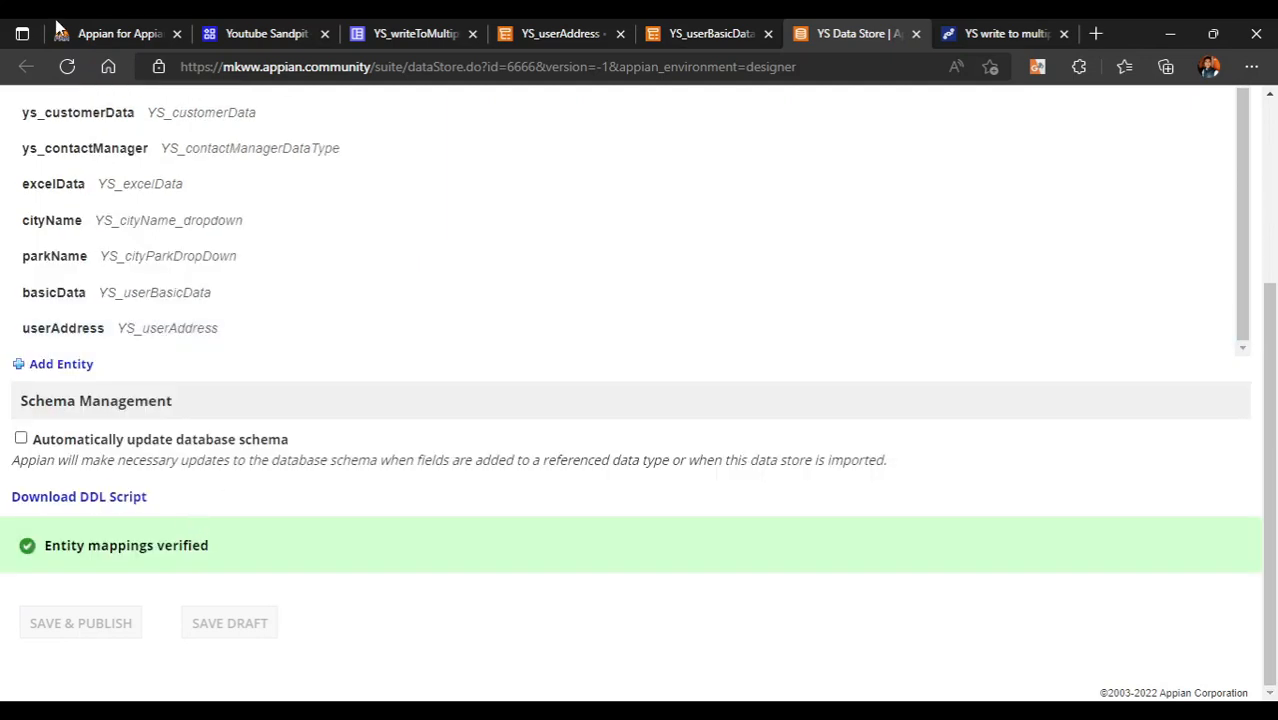
click(60, 32)
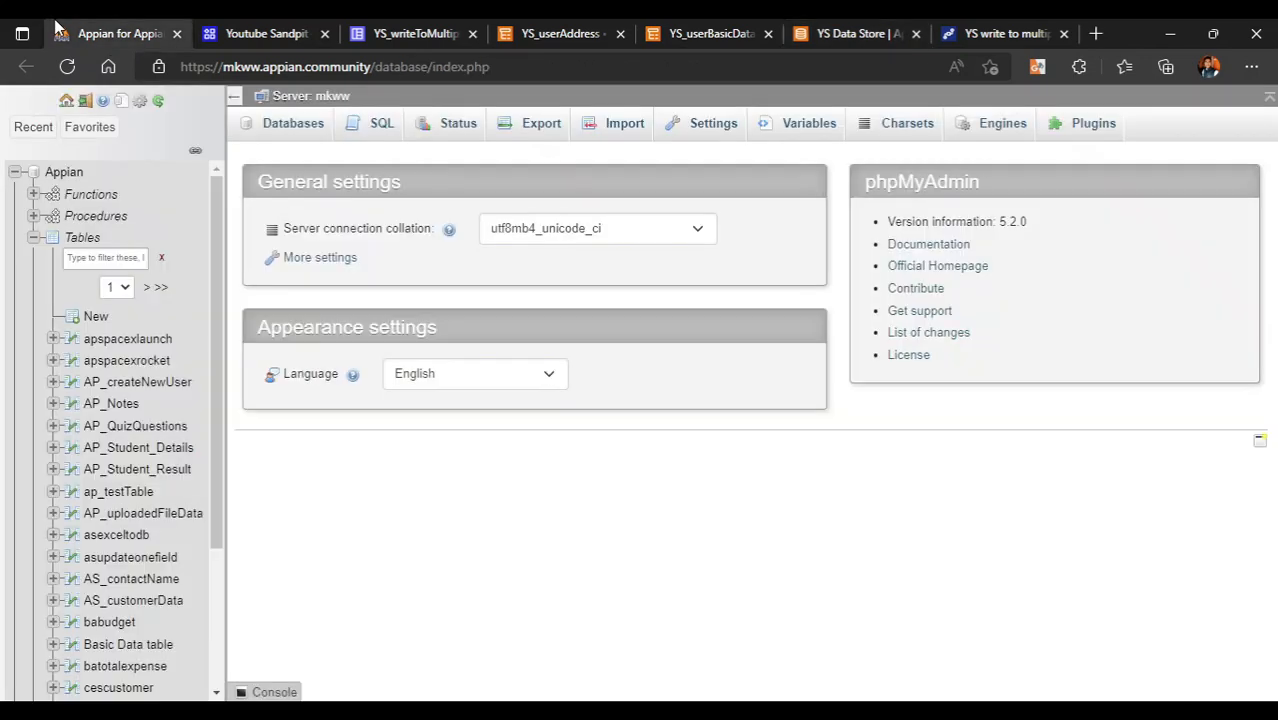
- Filter phpMyAdmin tables by 'ys' and browse the empty ysuserbasicdata and ysuseraddress tables
click(97, 257)
text(ys)
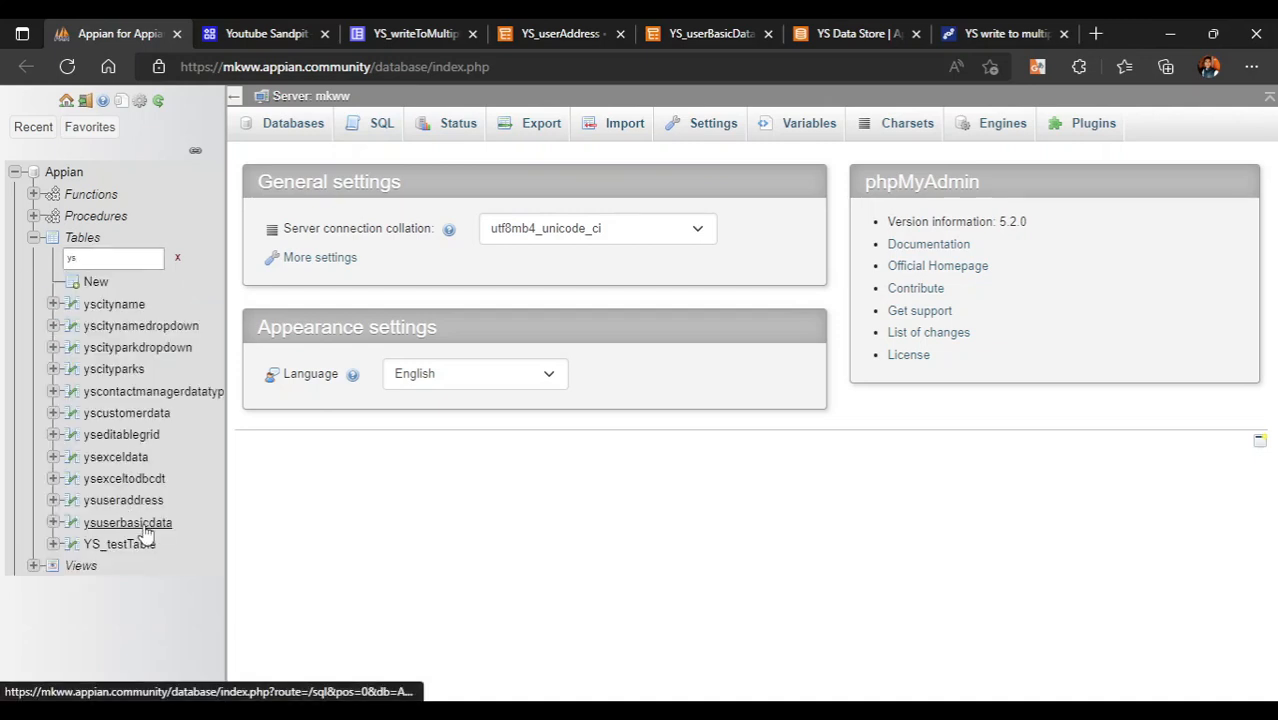
click(143, 526)
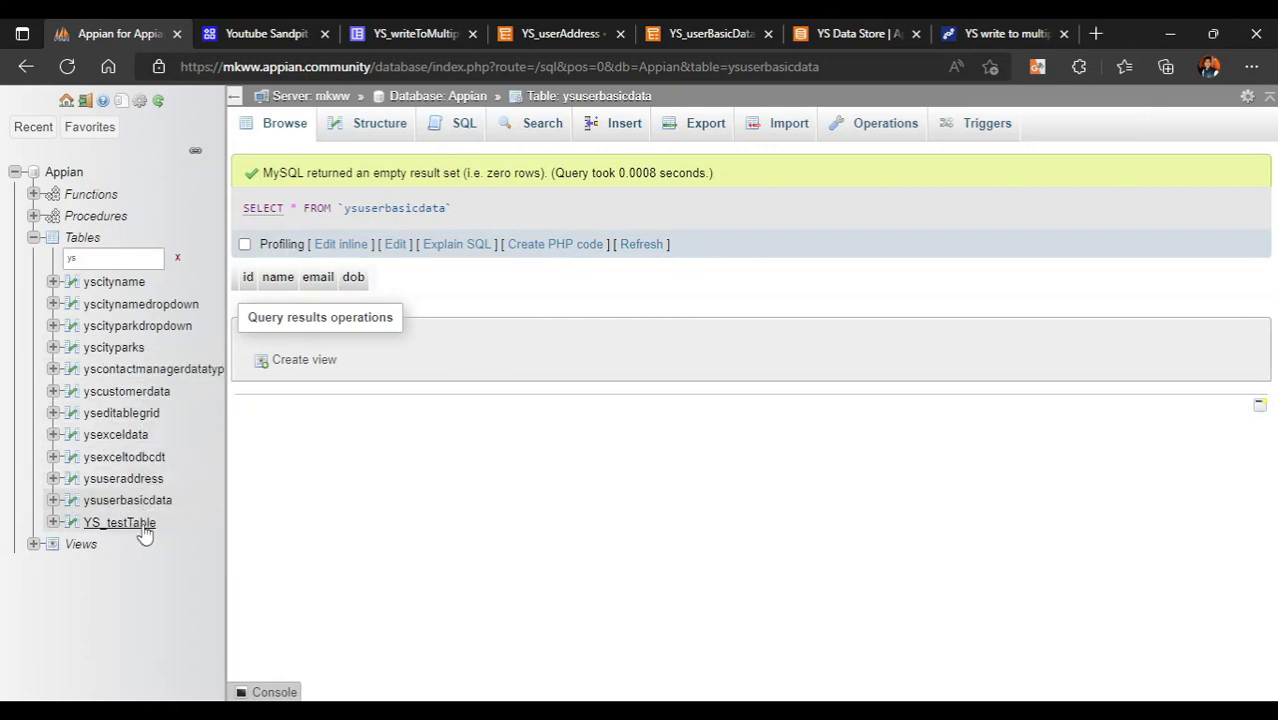
click(123, 479)
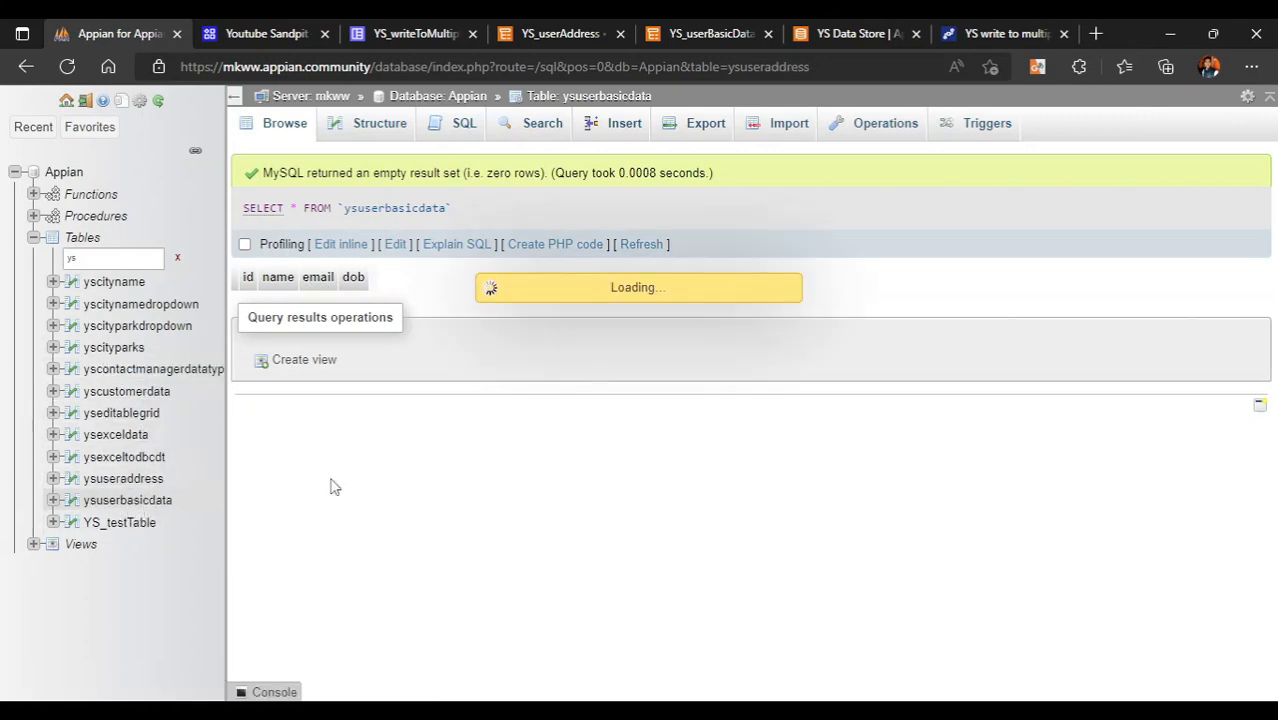
click(366, 26)
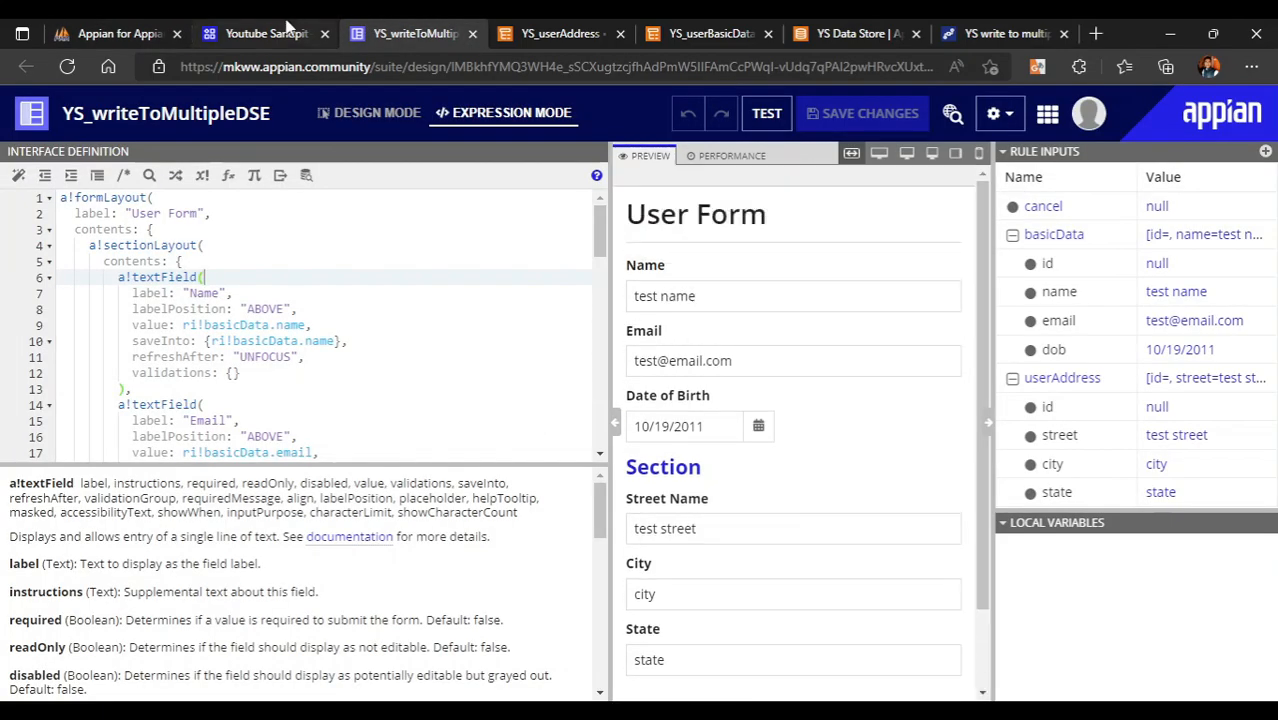
- Close the data type and data store tabs and return to the process model
click(290, 33)
click(736, 30)
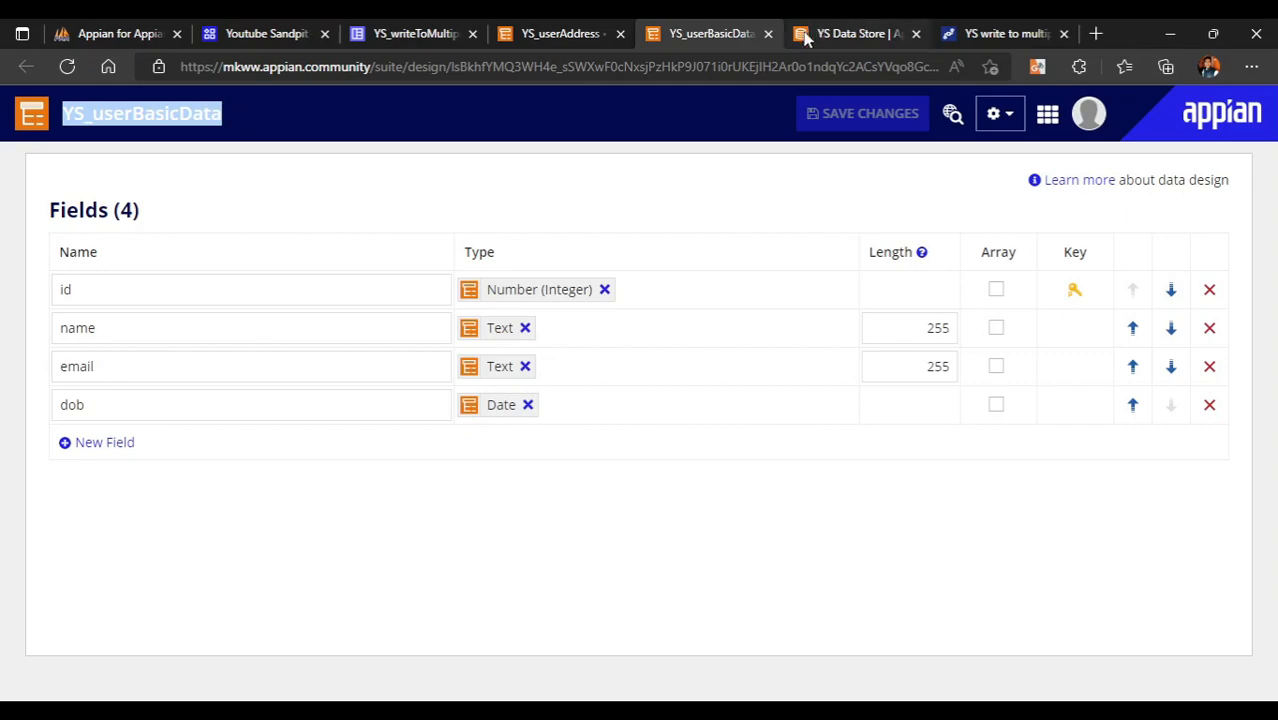
click(769, 34)
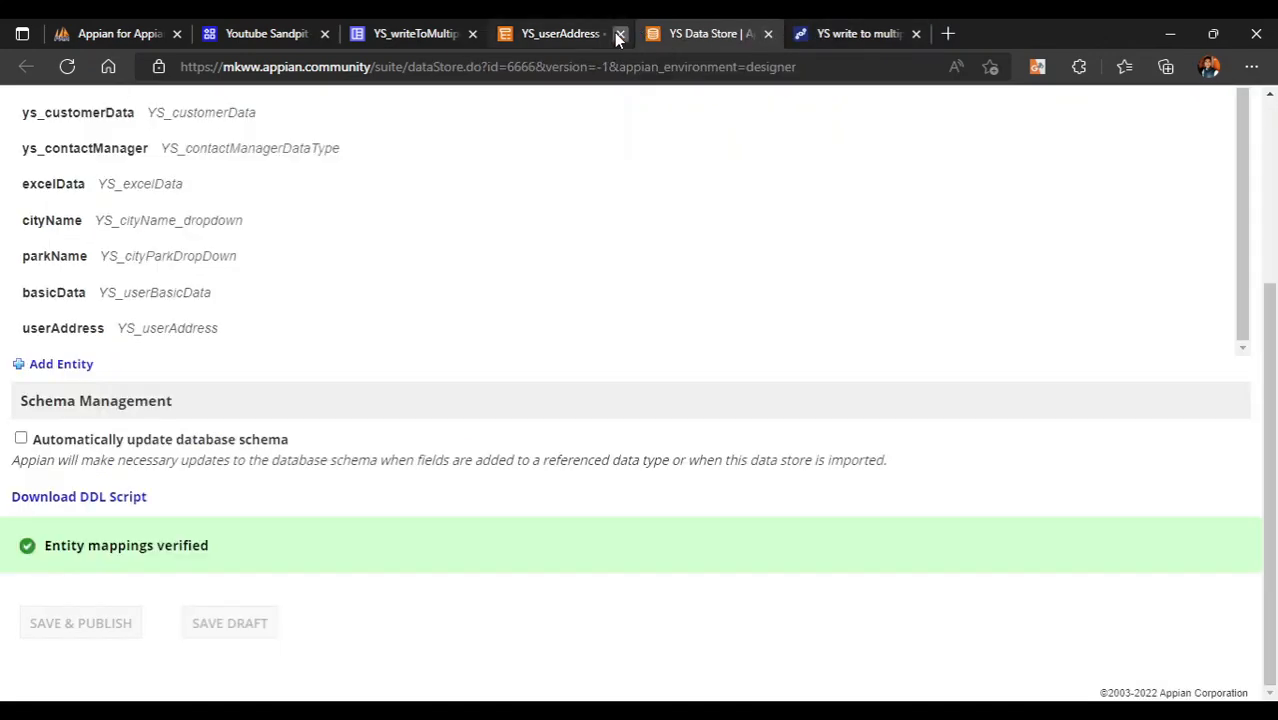
click(618, 34)
click(618, 34)
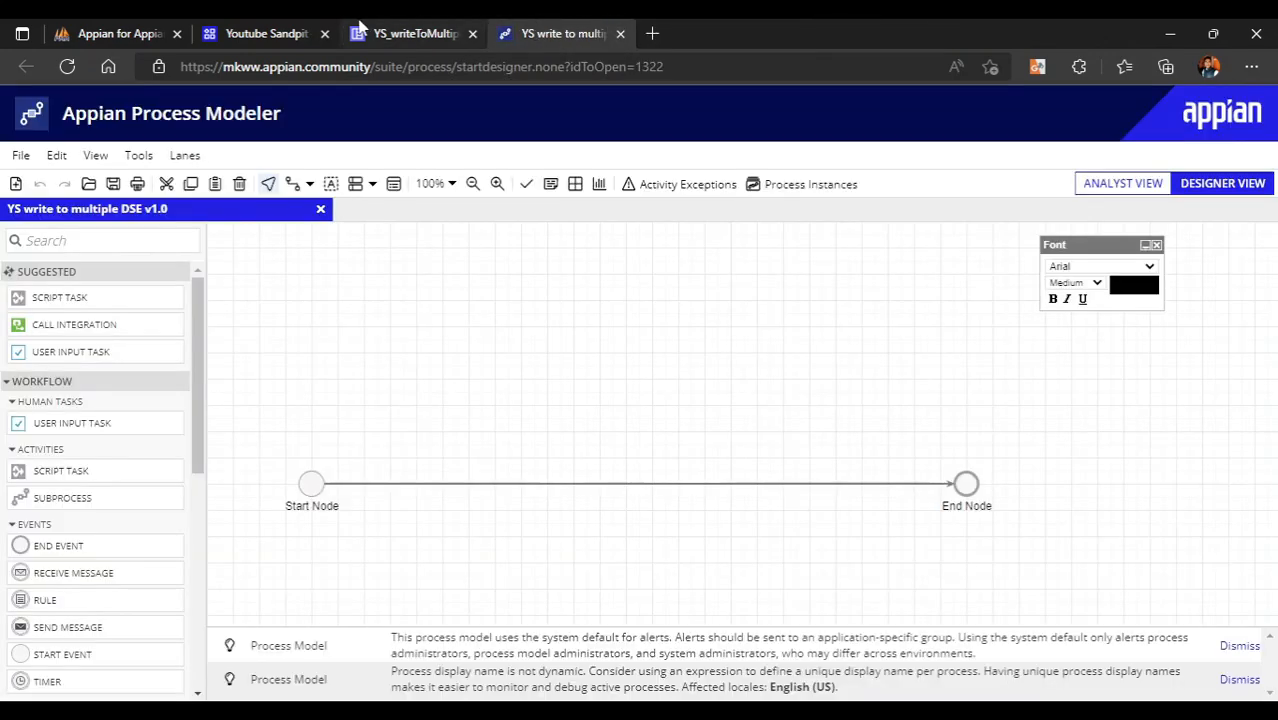
click(437, 24)
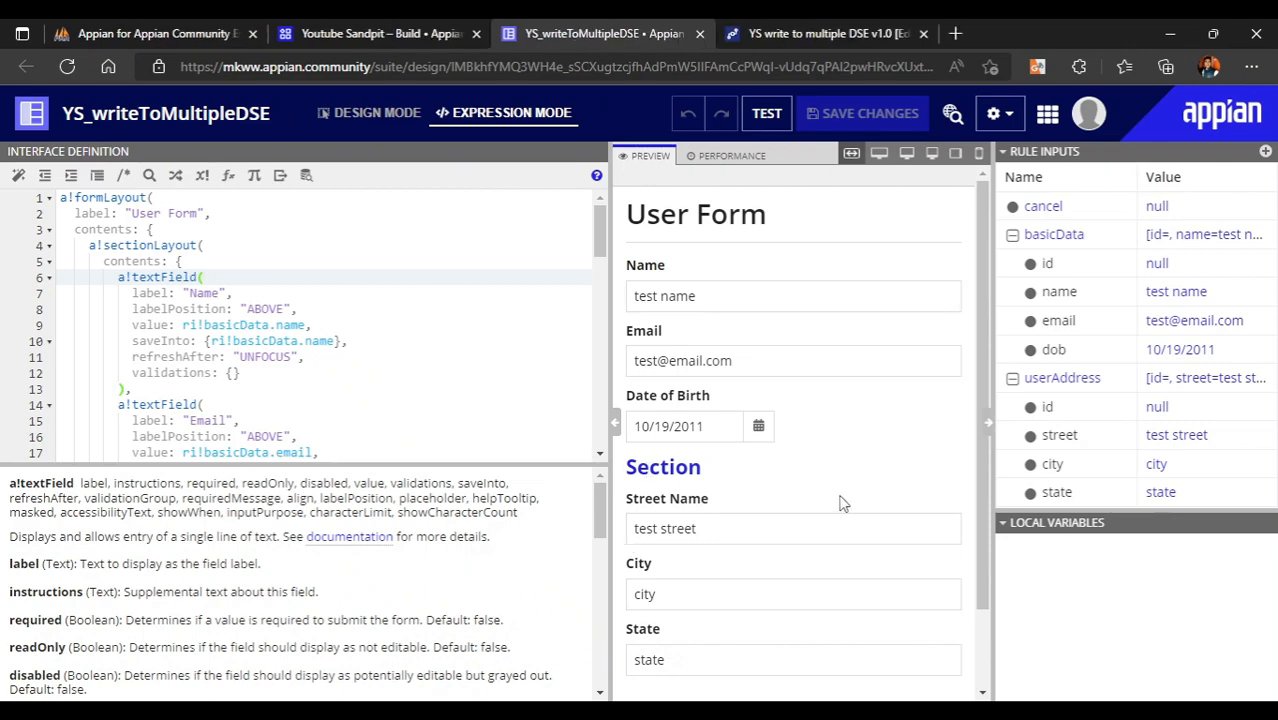
click(797, 30)
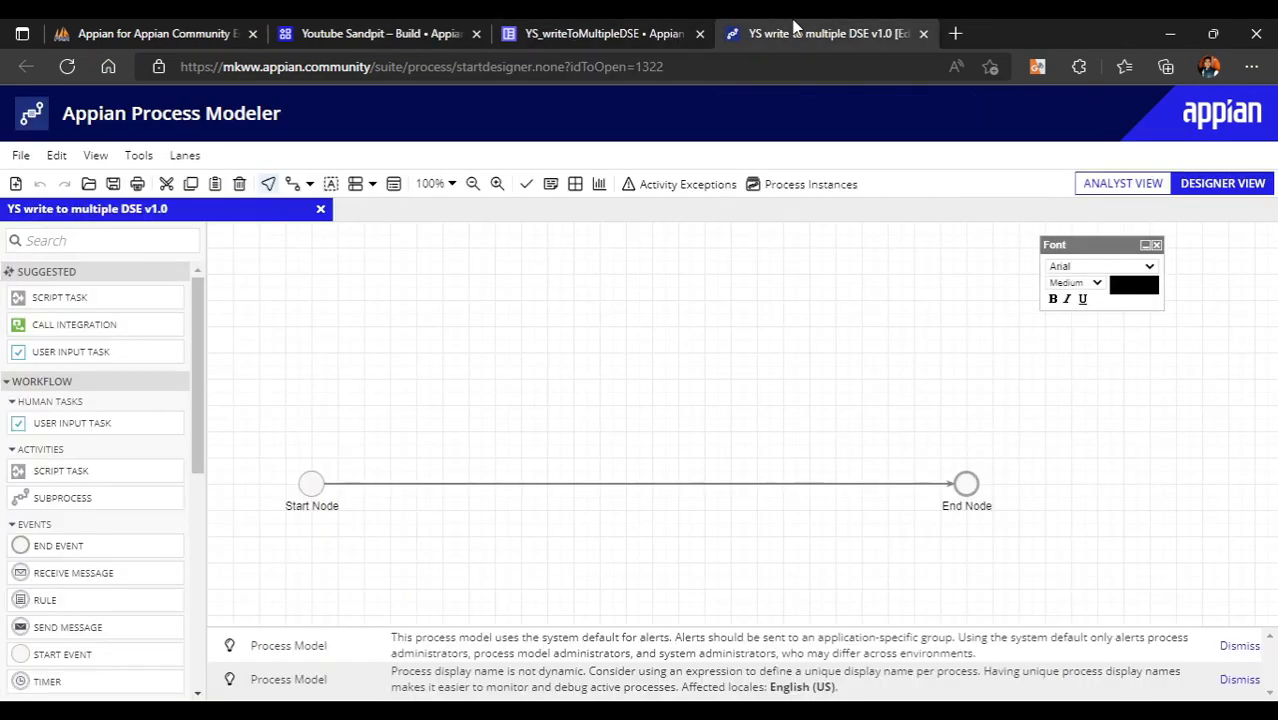
- Add a swimlane, move Start and End nodes into it, and insert a User Input Task
click(355, 184)
drag(293, 435, 1002, 522)
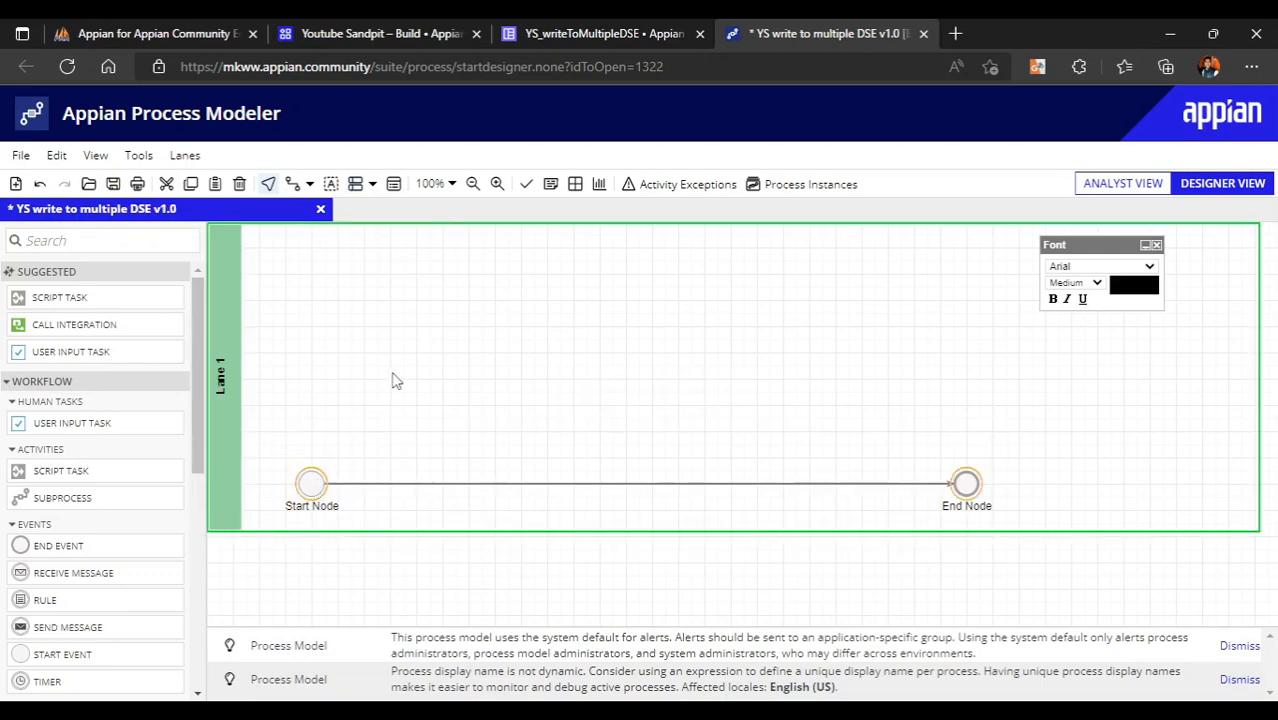
drag(393, 374, 382, 362)
click(583, 427)
drag(62, 352, 553, 356)
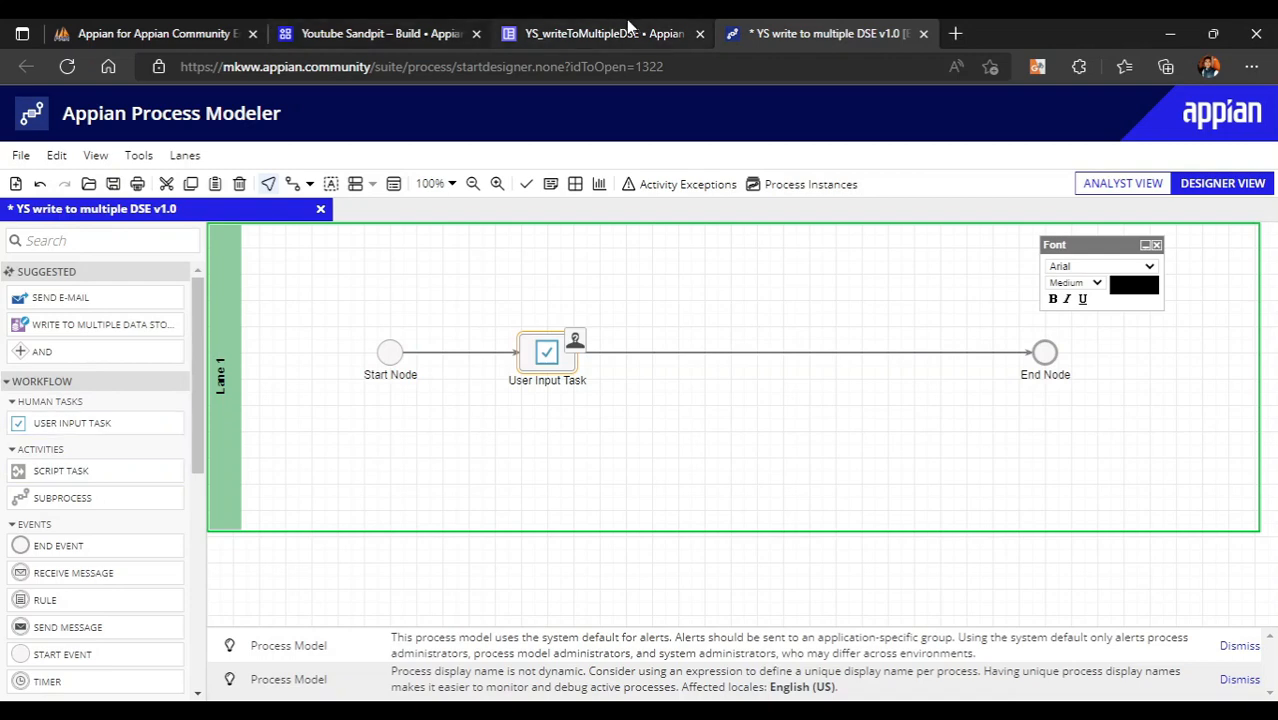
click(629, 33)
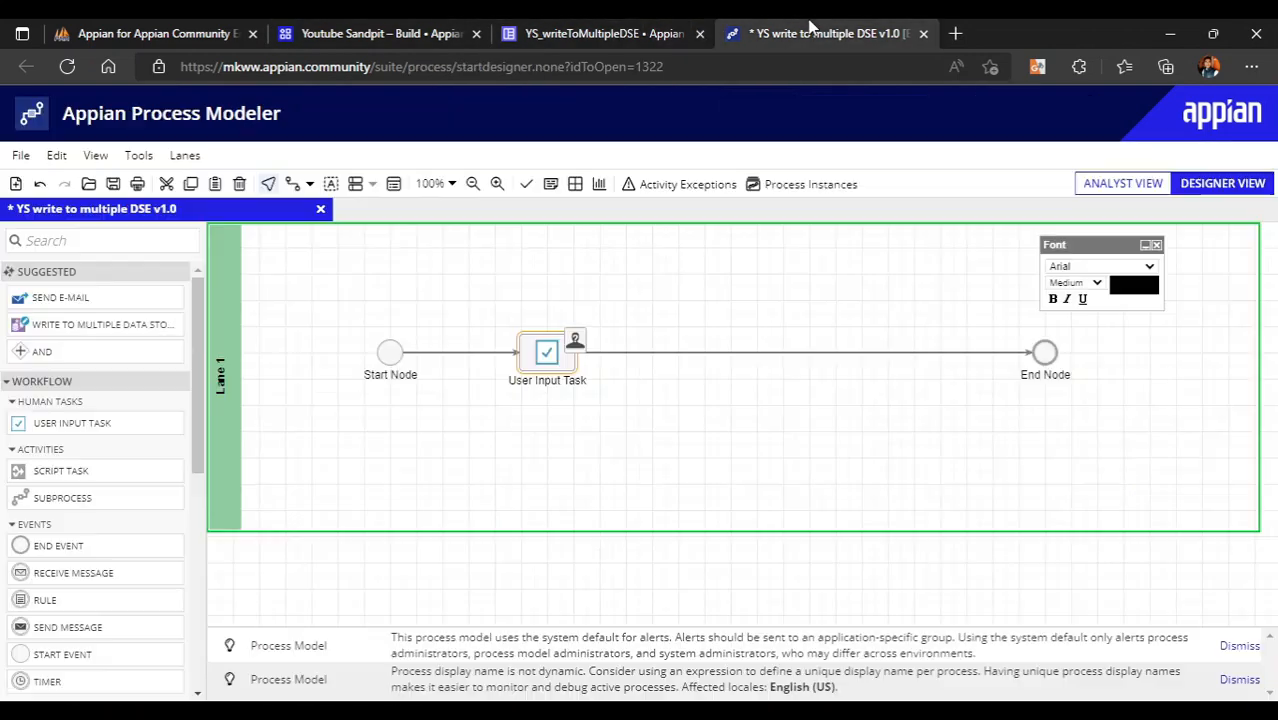
click(828, 33)
- Insert an XOR gateway and a Write to Multiple Data Store Entities node after the task
click(106, 241)
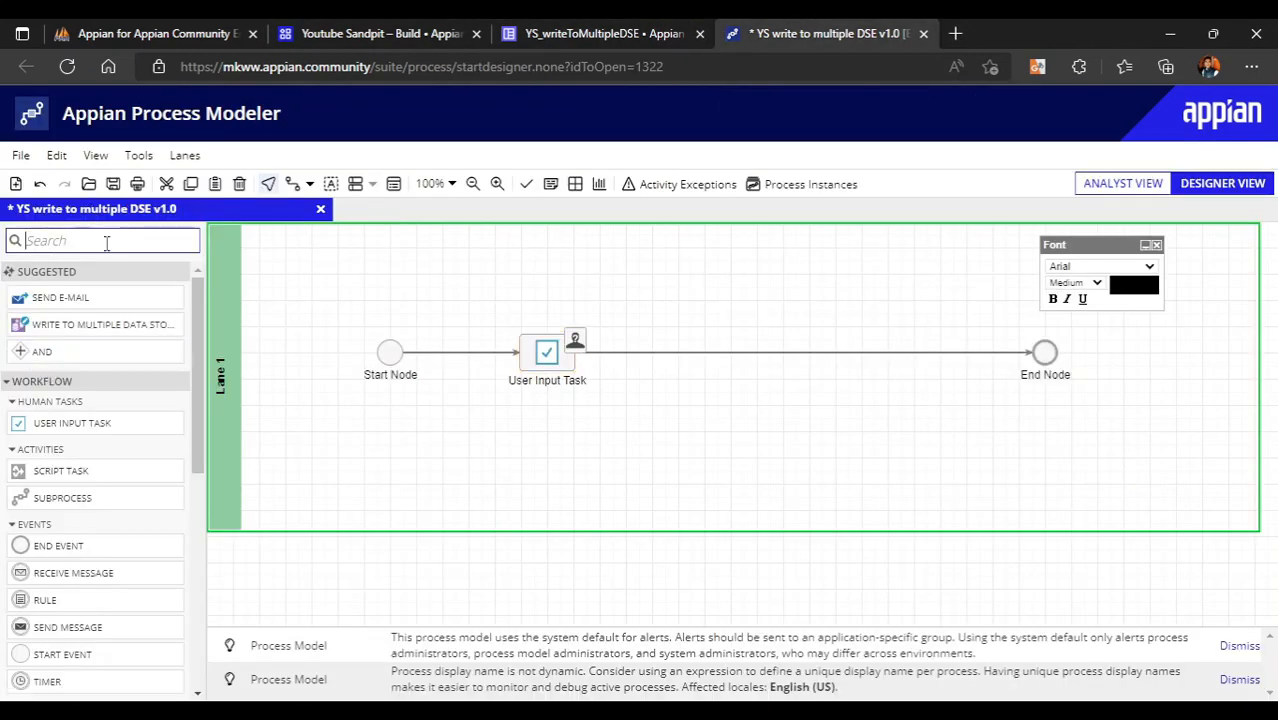
text(xor)
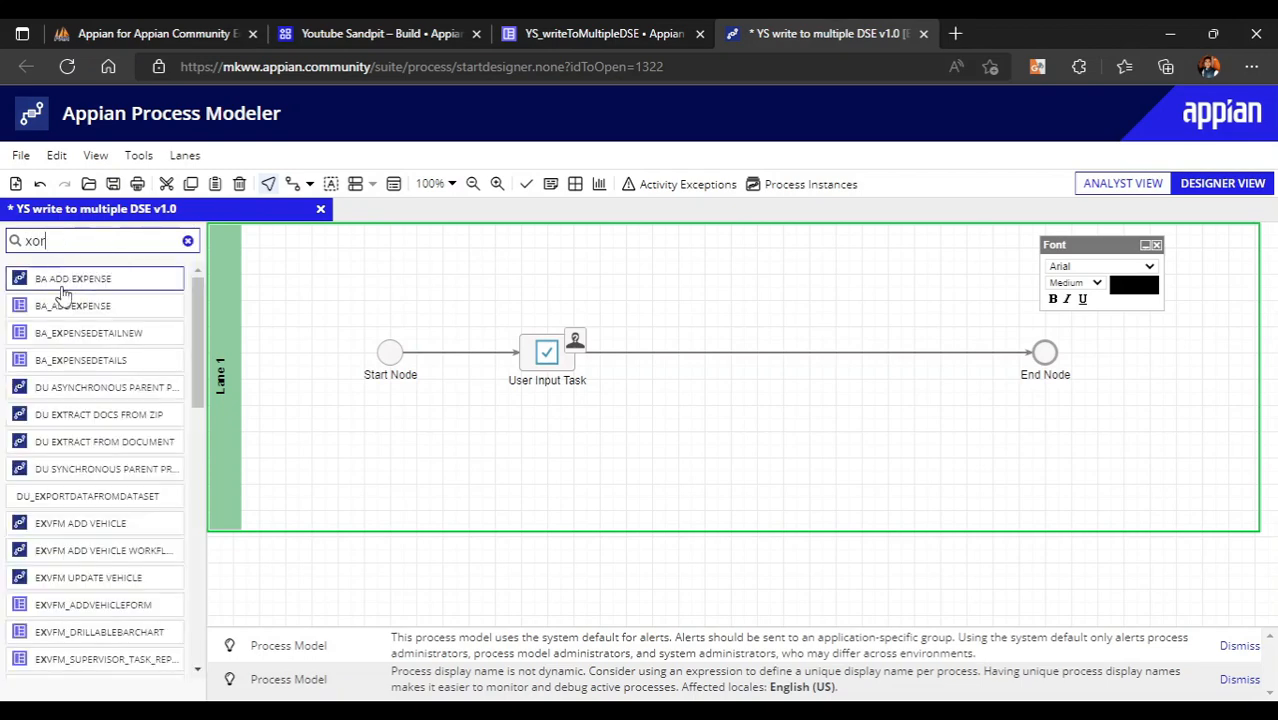
drag(56, 281, 701, 362)
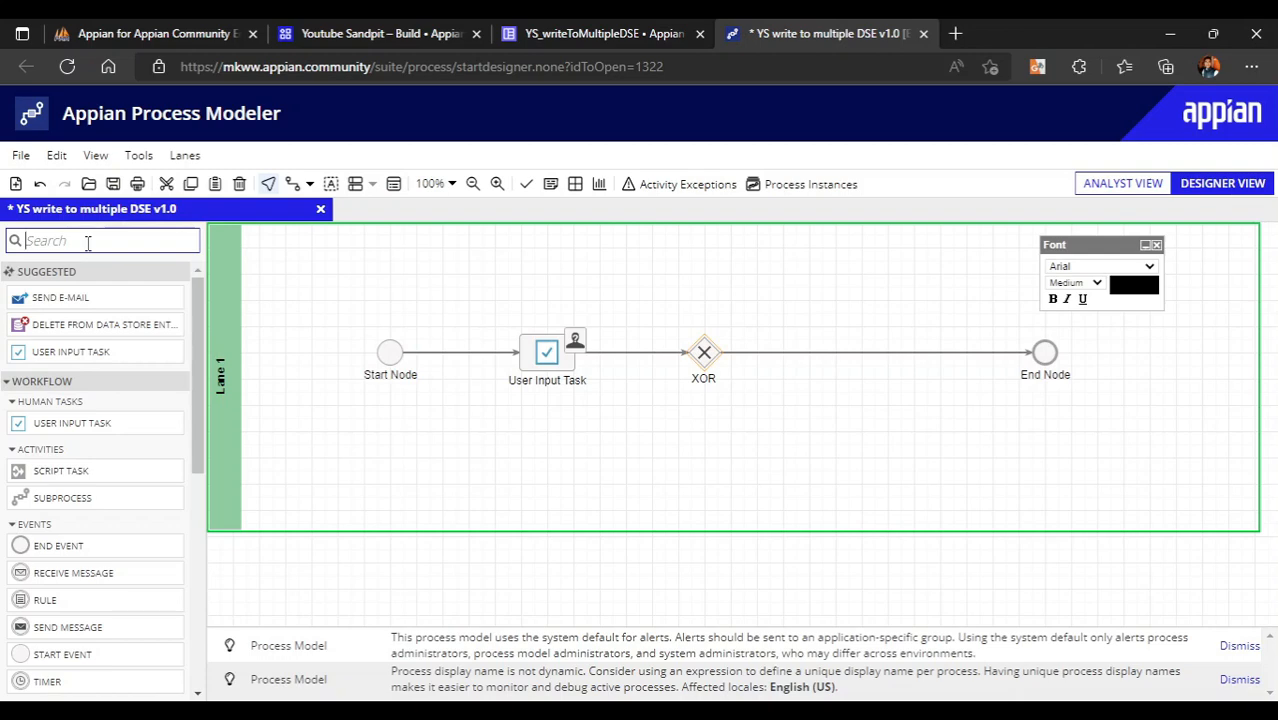
text(write)
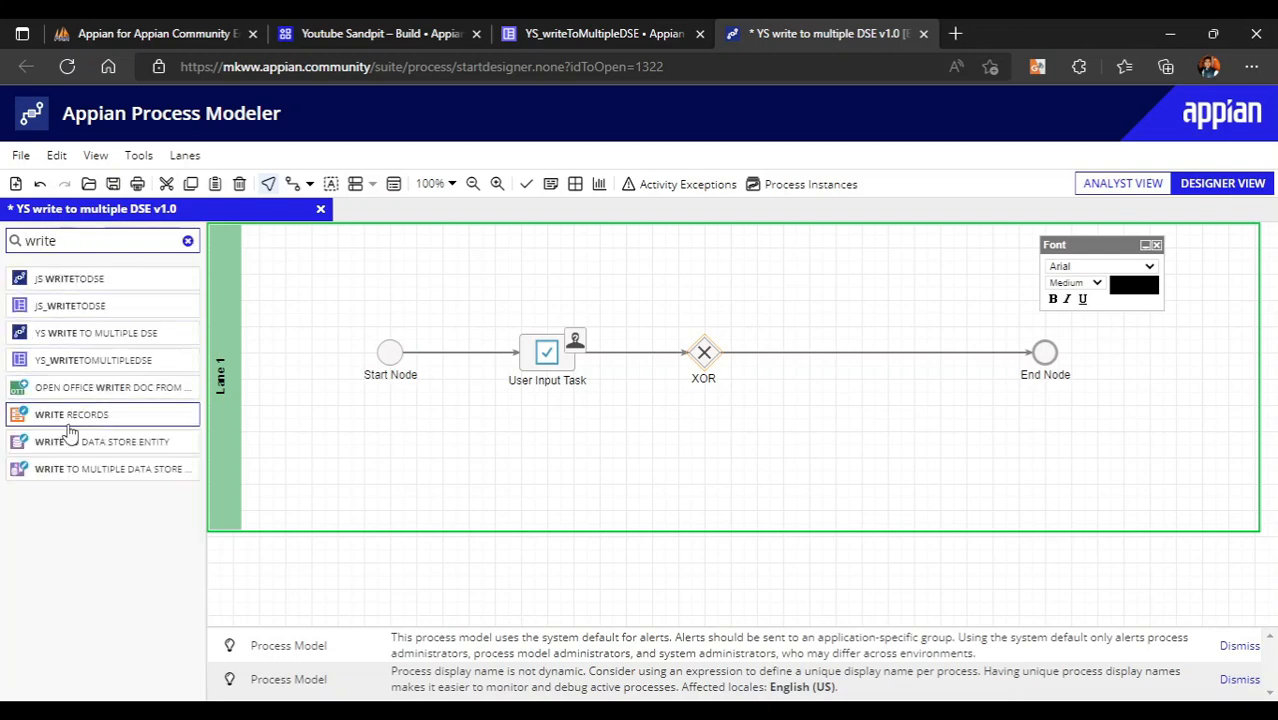
drag(30, 469, 818, 364)
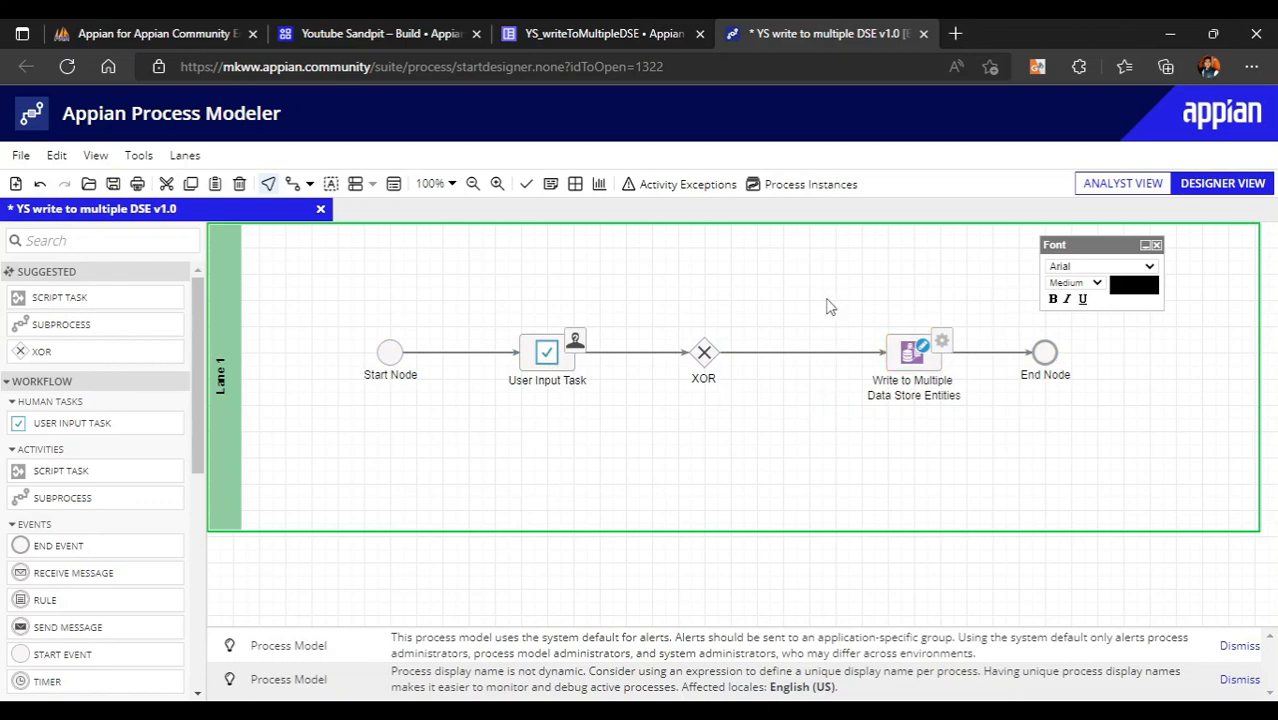
- Assign the User Input Task to Process Initiator
right_click(540, 366)
click(605, 478)
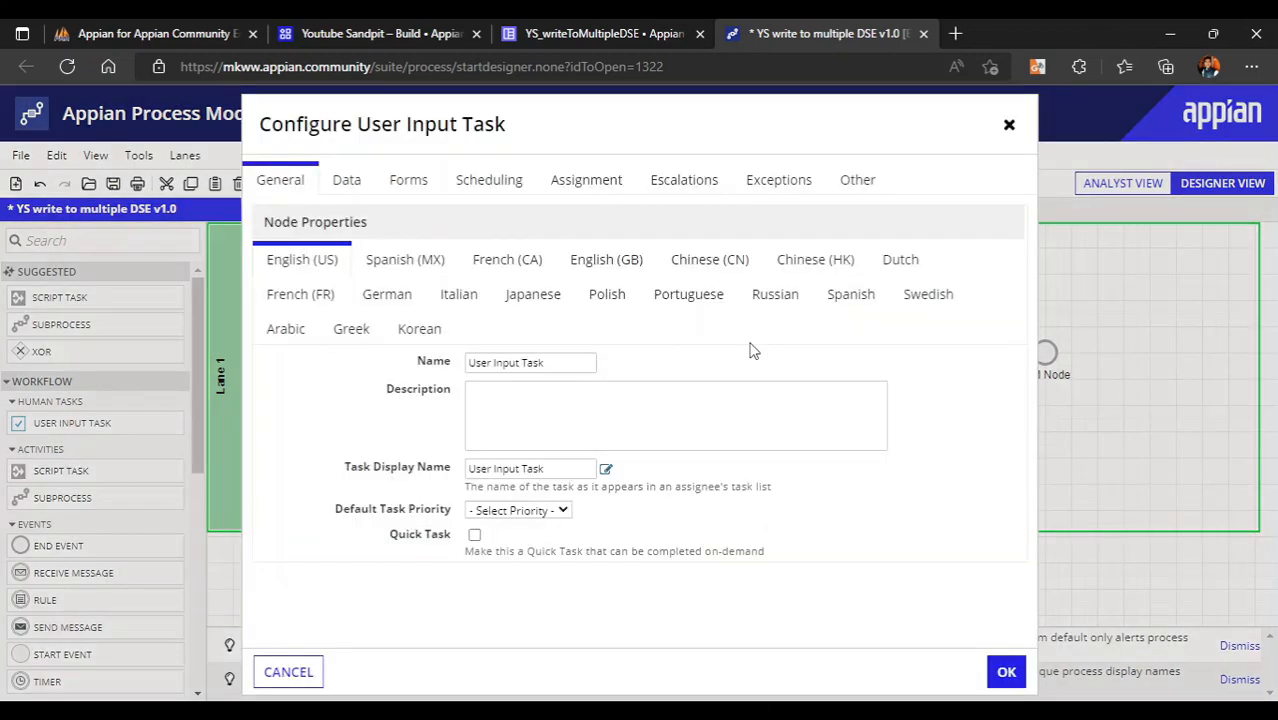
click(560, 184)
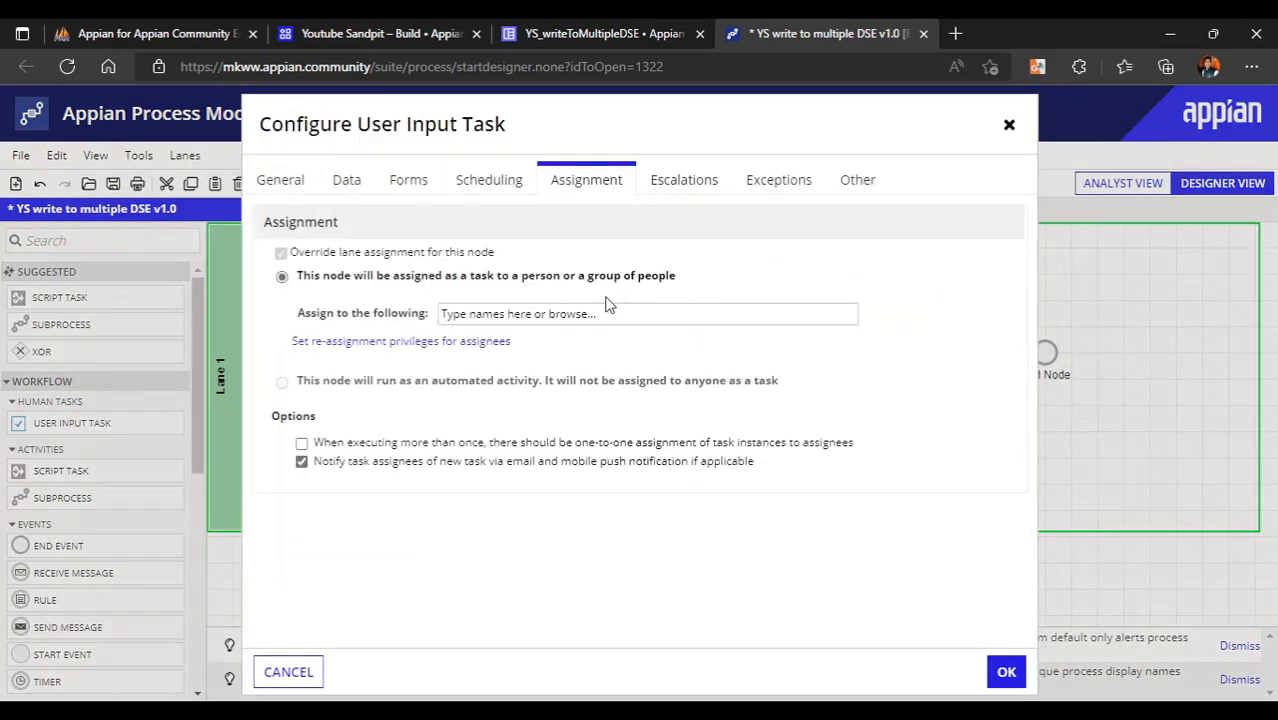
click(572, 310)
text(in)
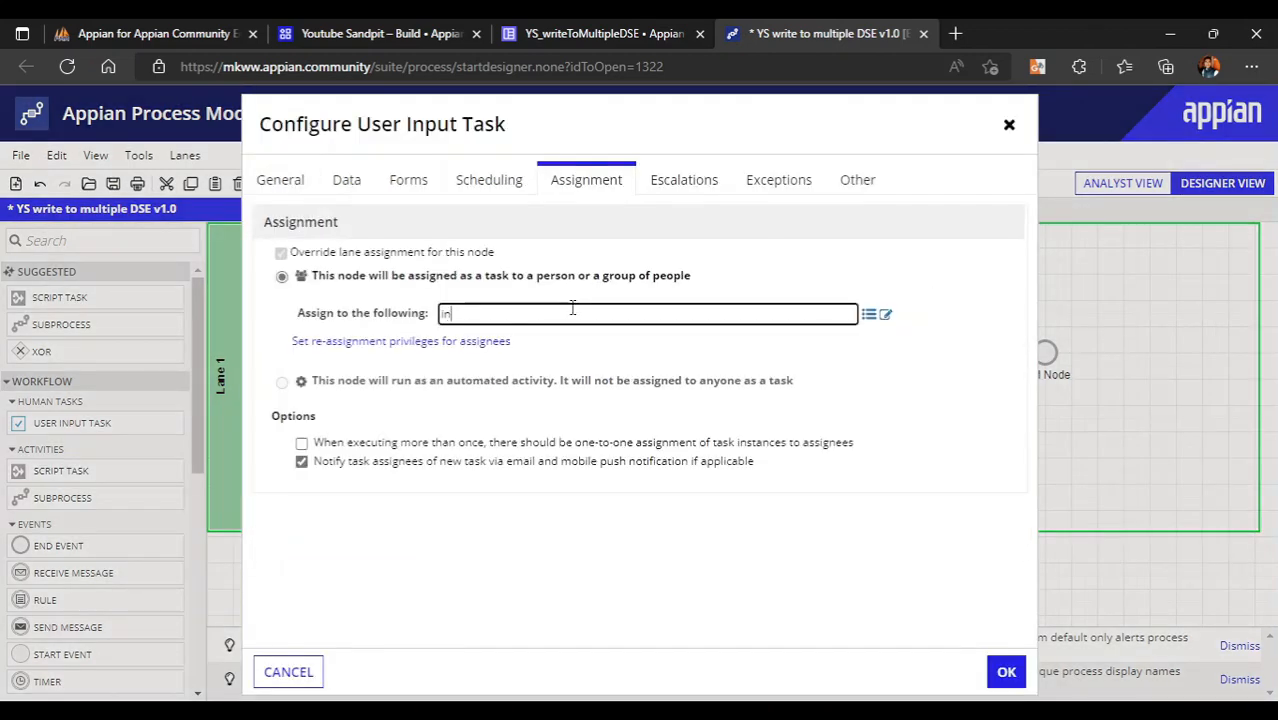
text(it)
click(541, 340)
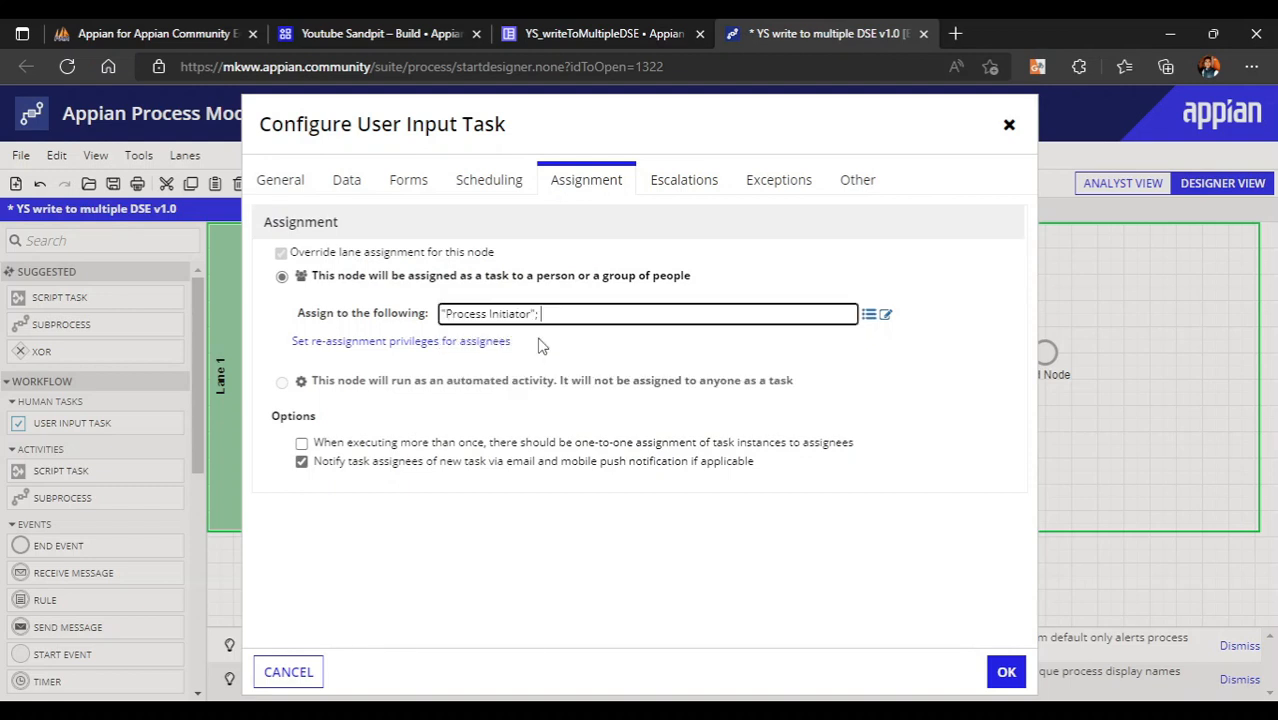
- Set the task form to YS_writeToMultipleDSE and auto-create its node inputs
click(408, 182)
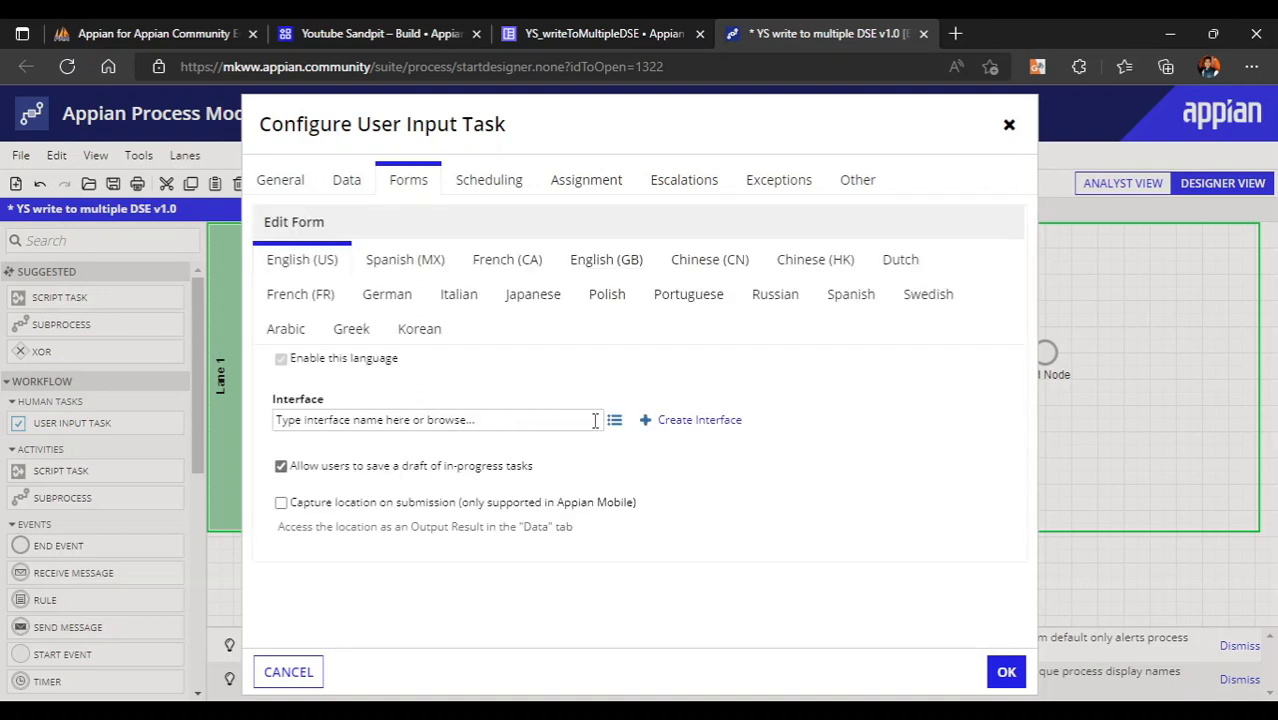
click(415, 425)
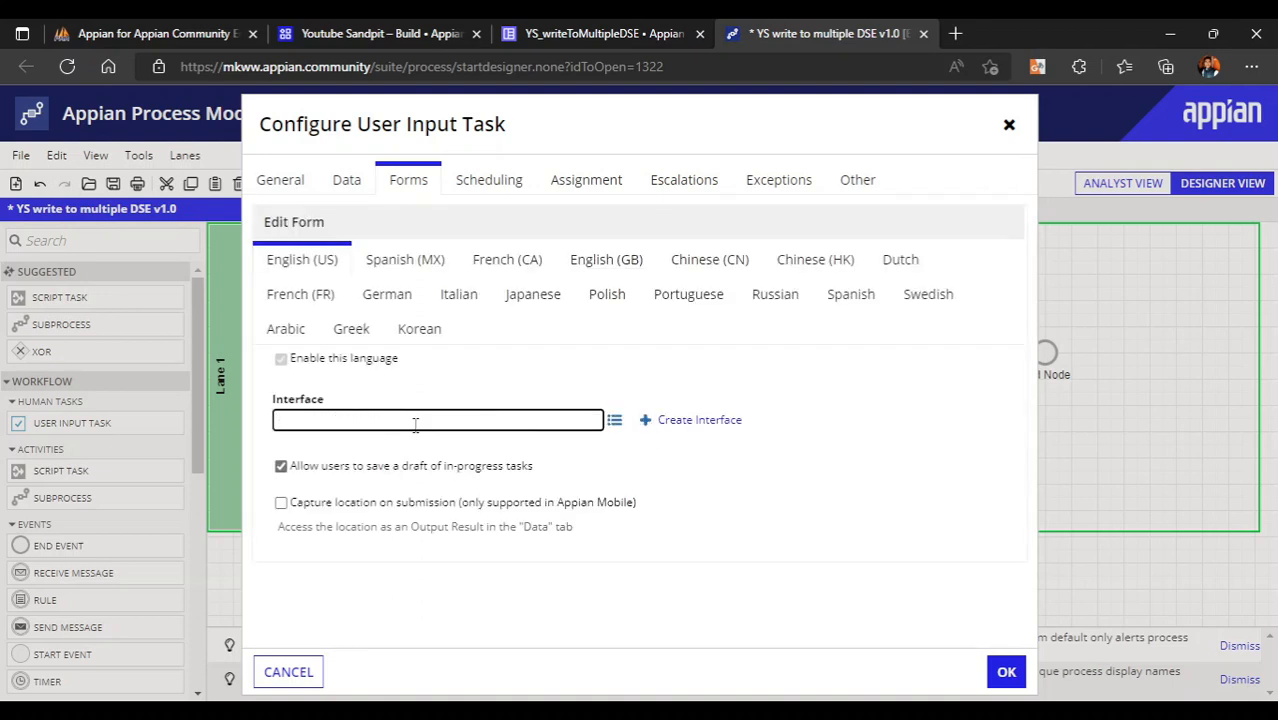
text(ys_wri)
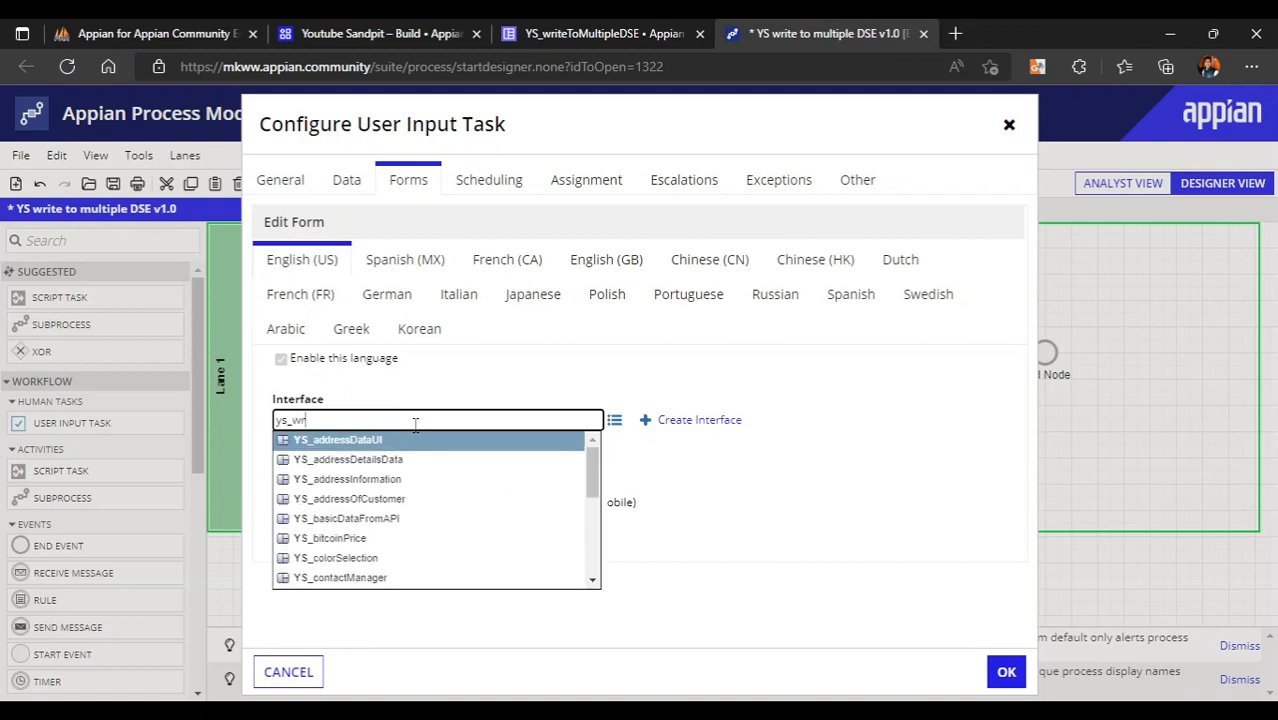
text(teto)
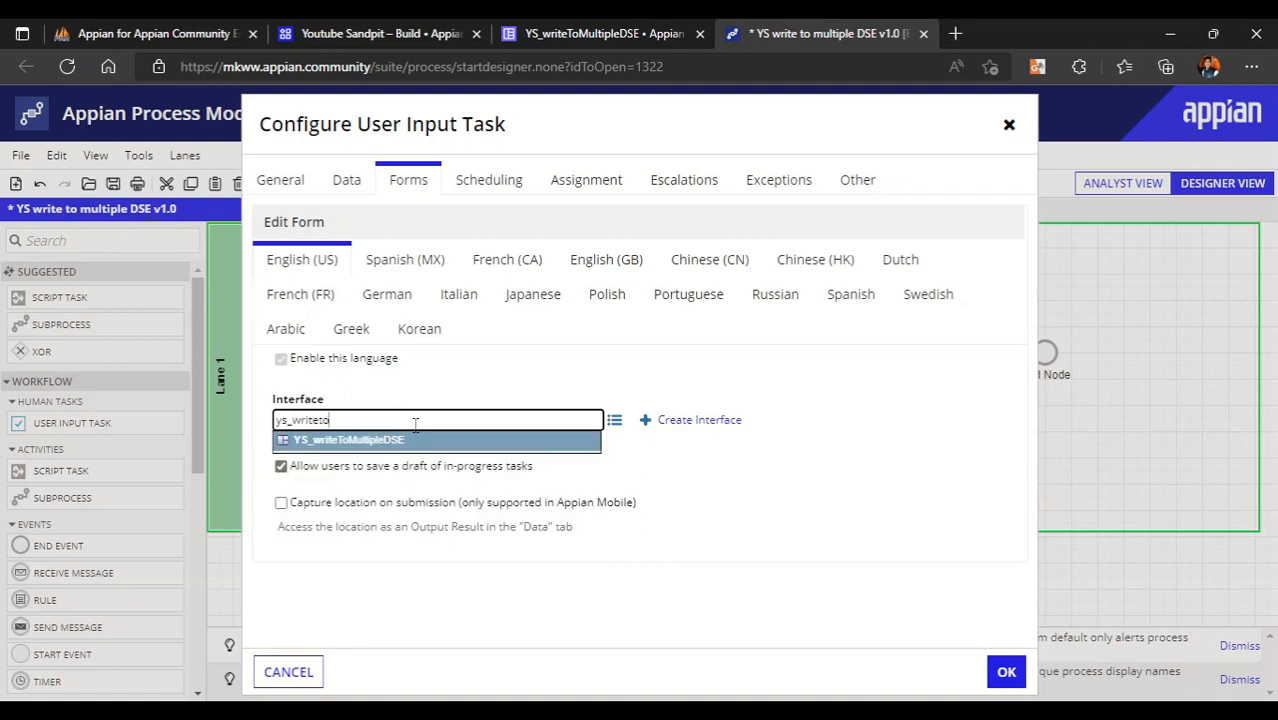
click(412, 446)
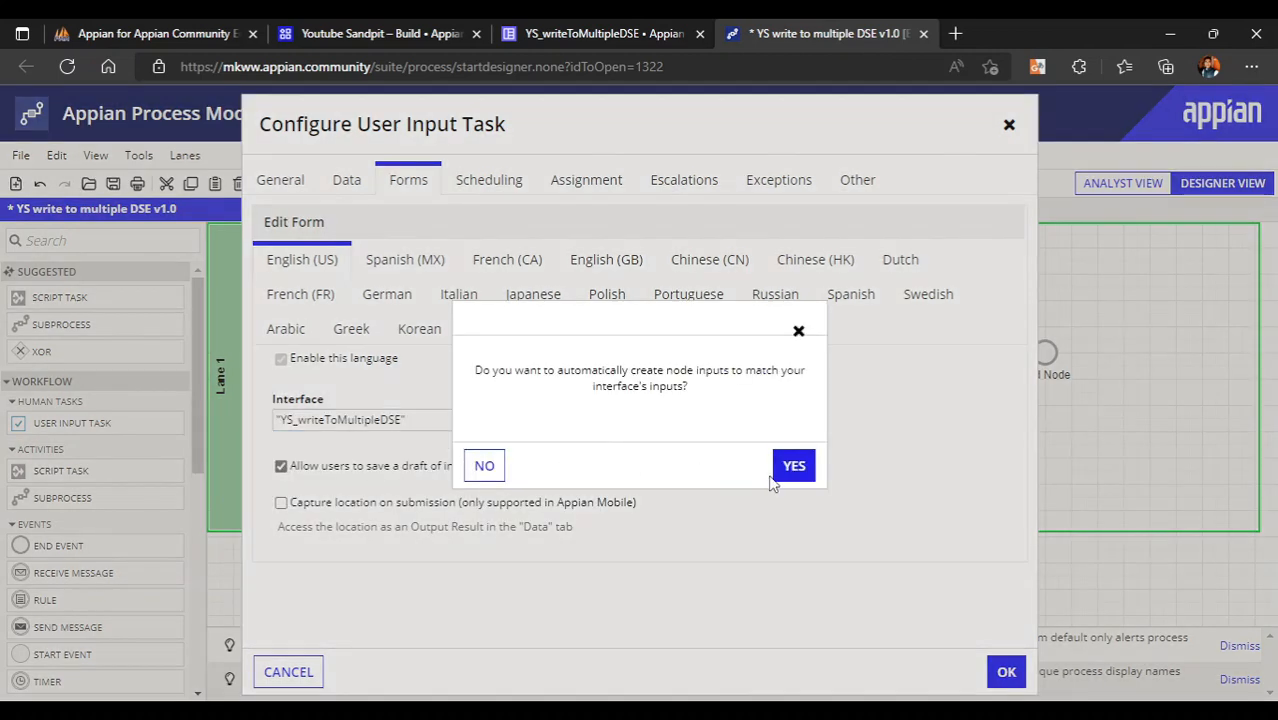
click(795, 478)
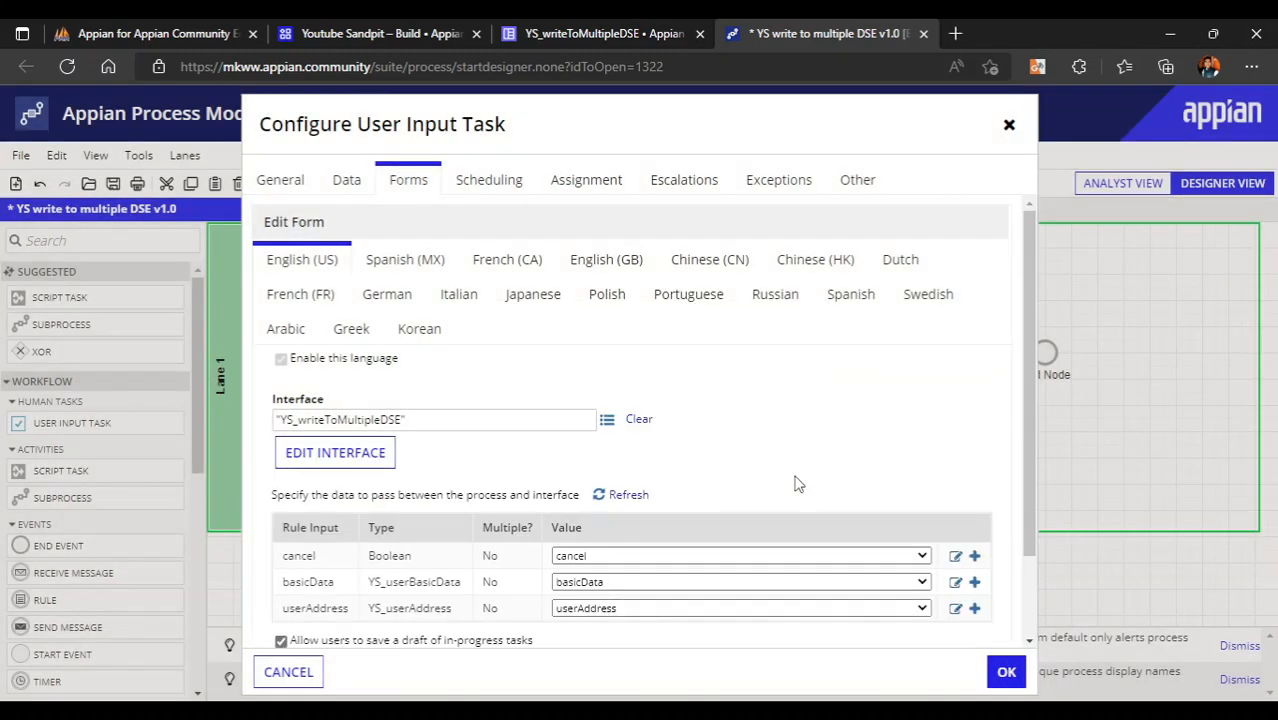
scroll(797, 484, down, 2)
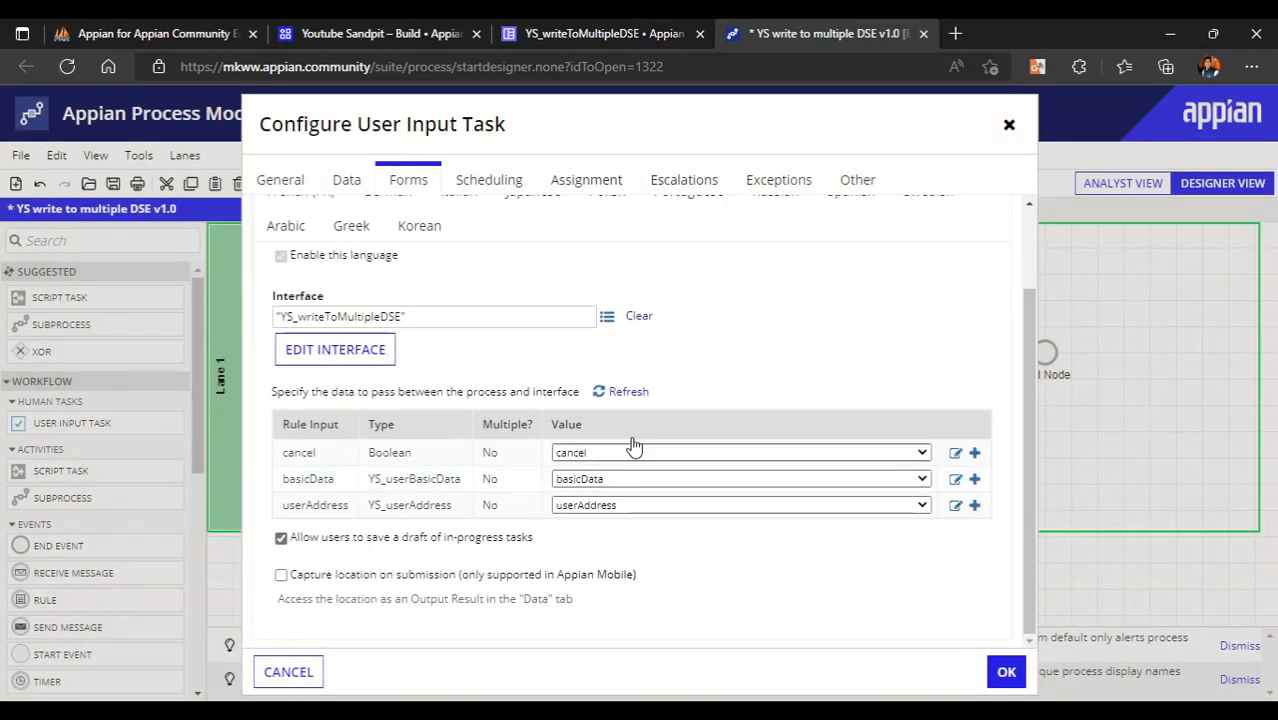
scroll(420, 460, up, 2)
click(346, 182)
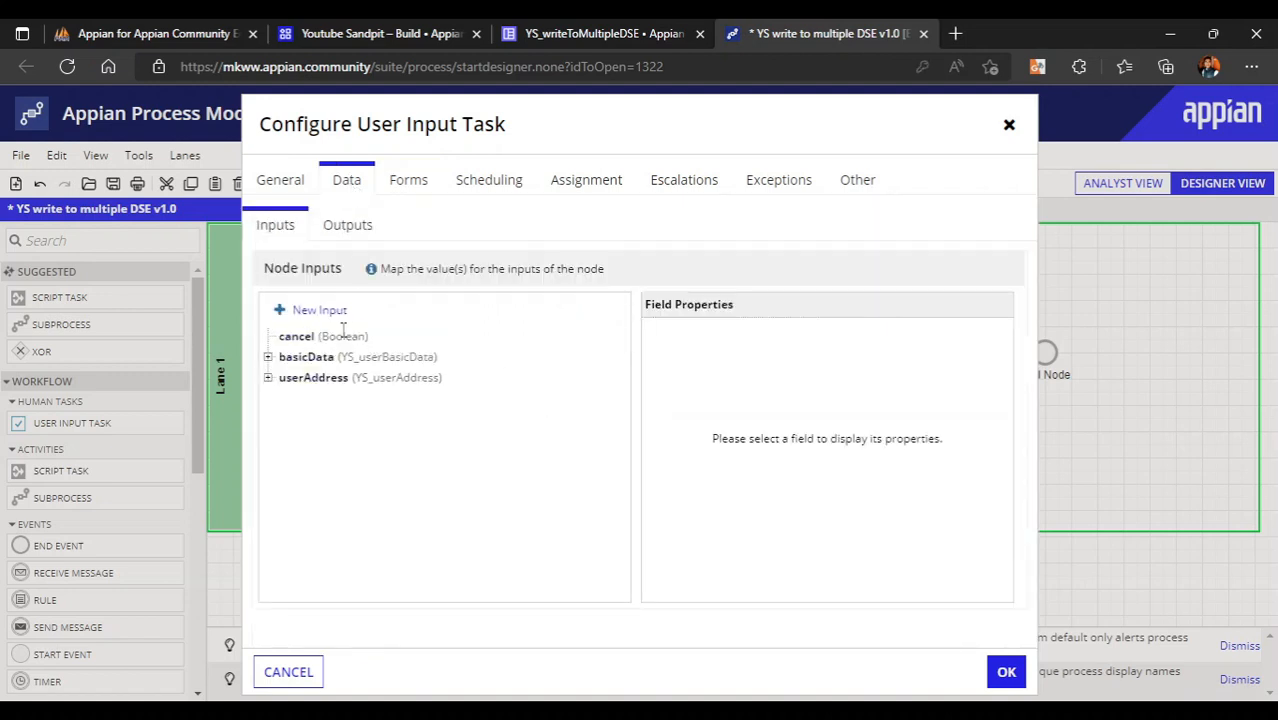
- Create cancel and basicData process variables and map those node inputs to them
click(312, 339)
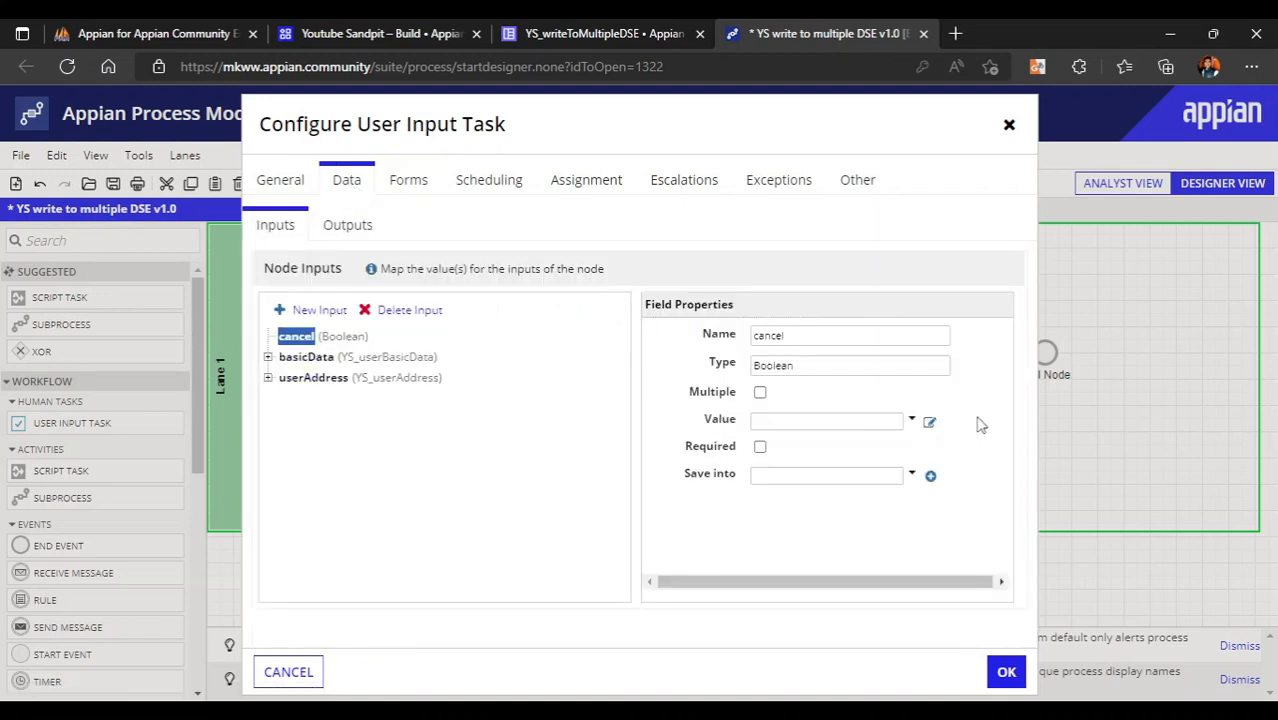
click(930, 478)
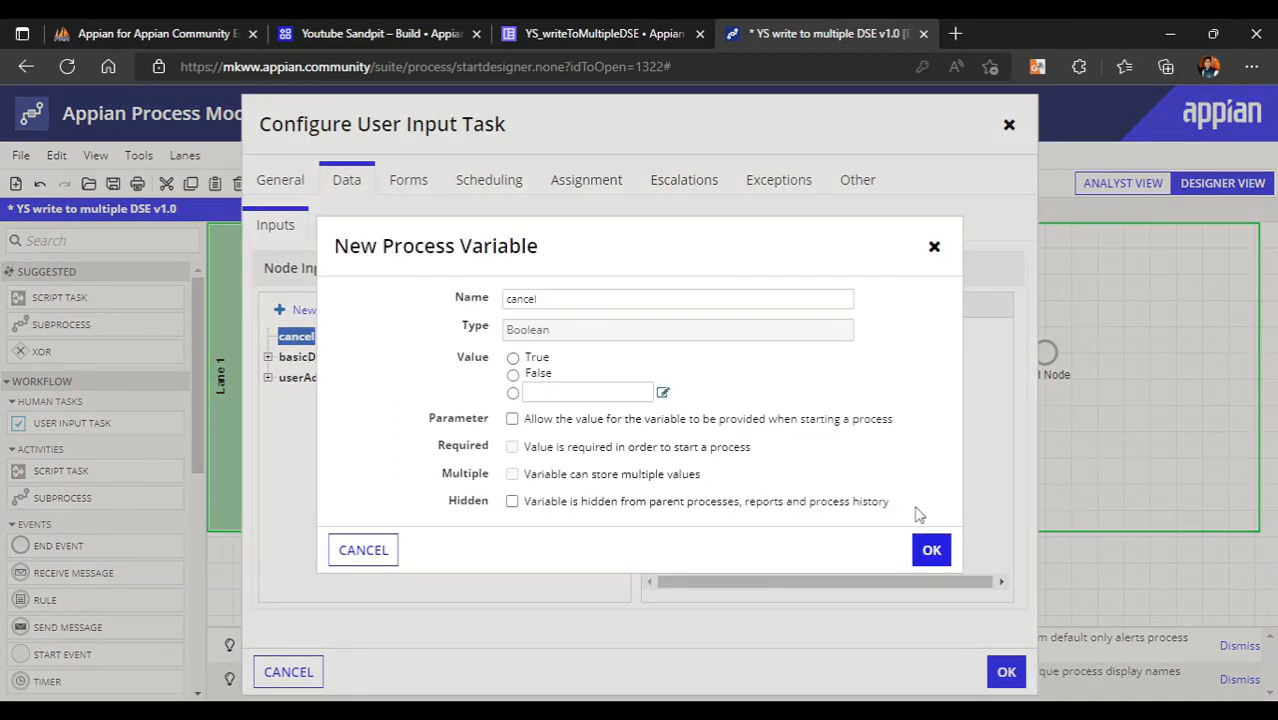
click(931, 548)
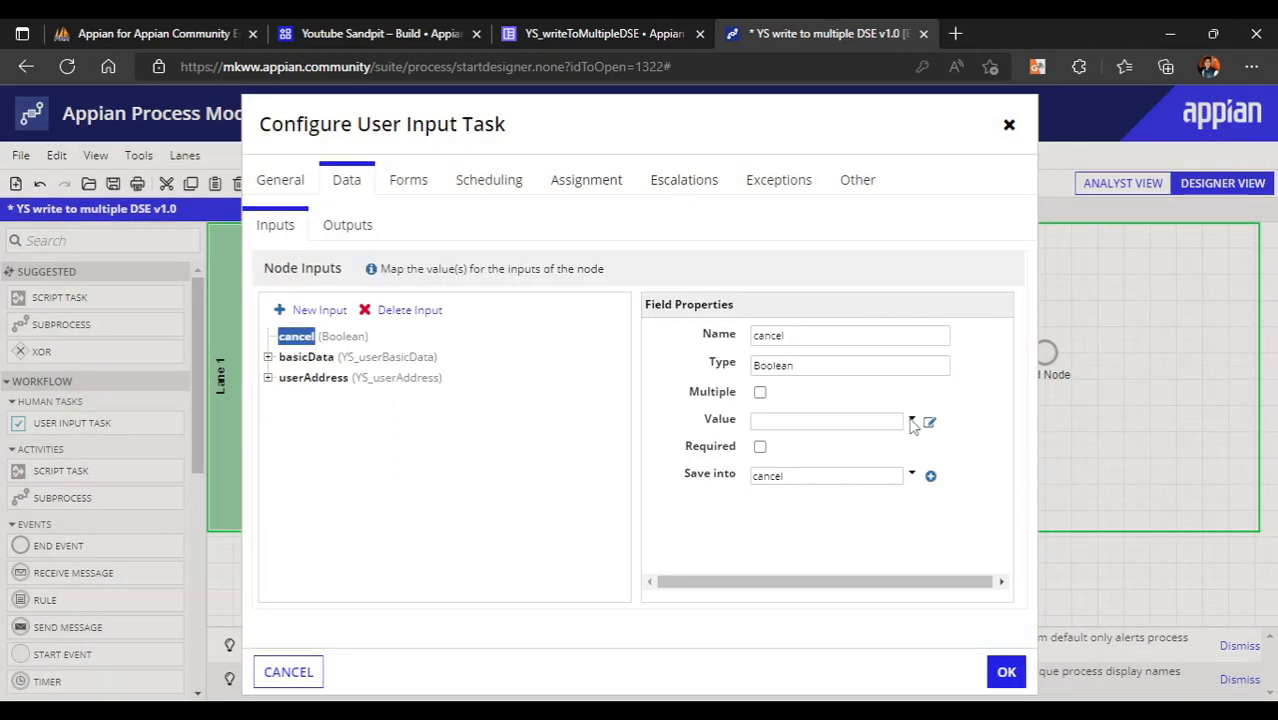
click(911, 419)
click(770, 475)
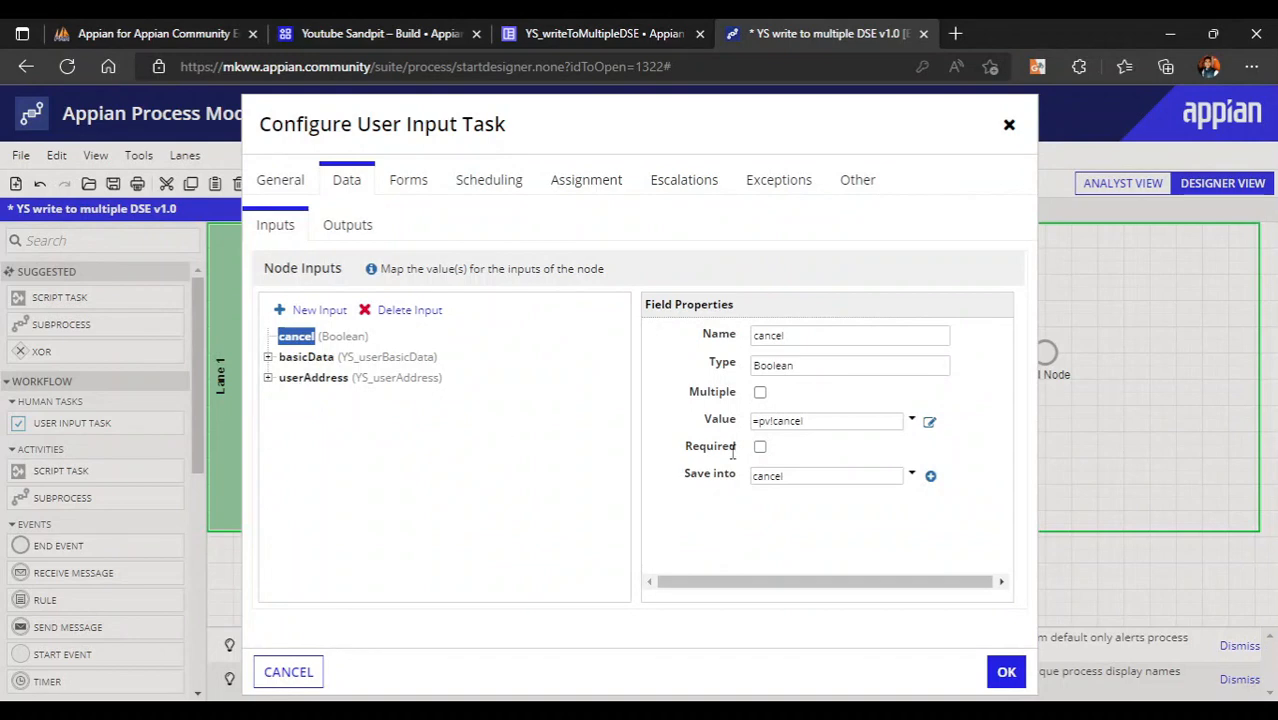
click(310, 358)
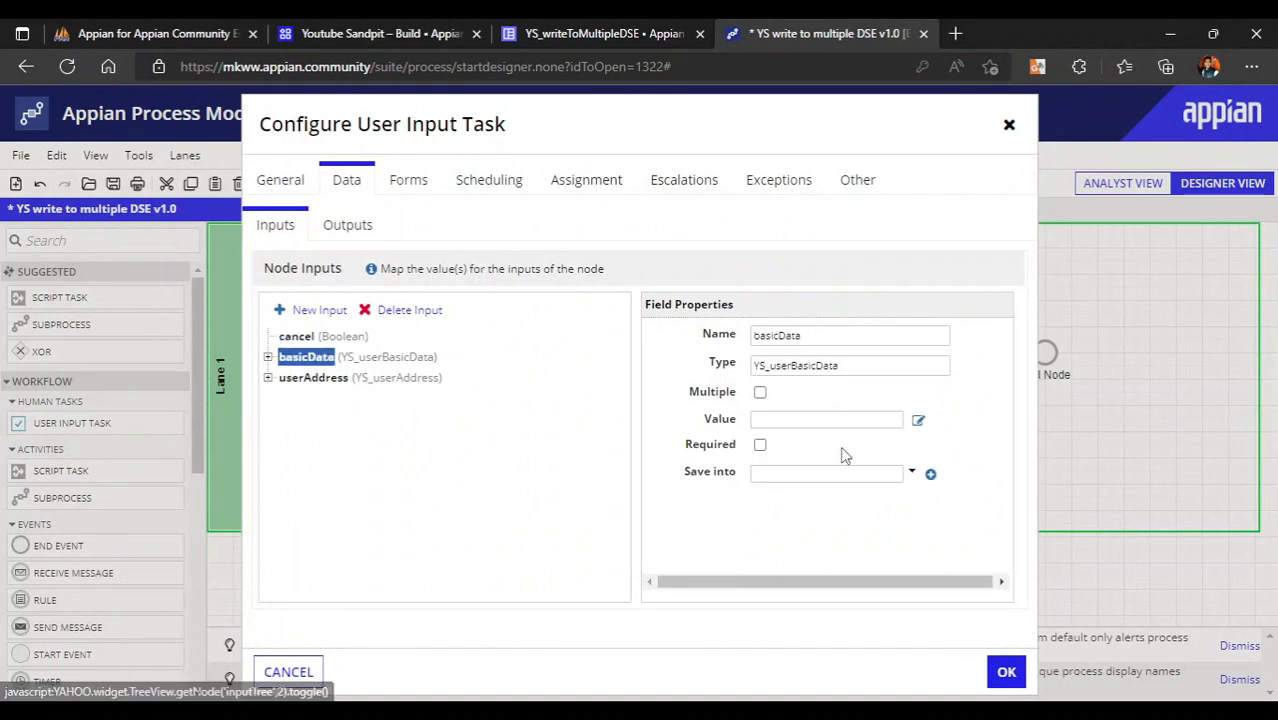
click(930, 474)
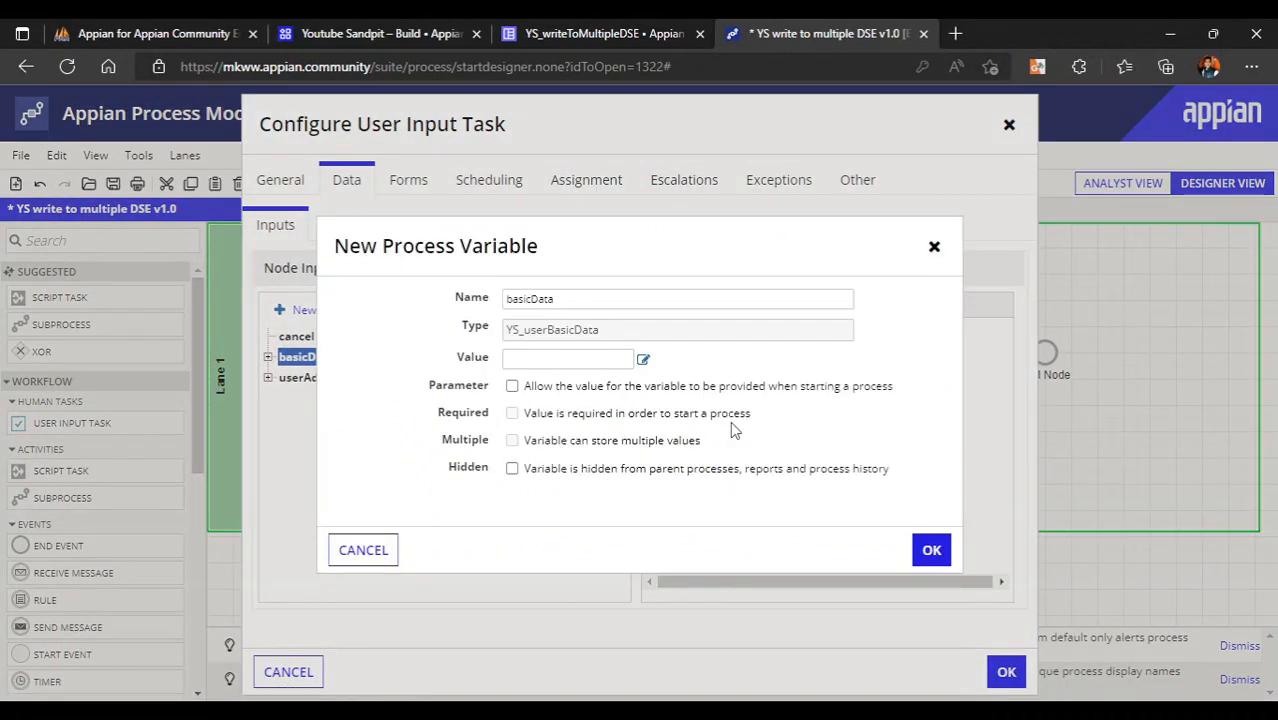
click(929, 549)
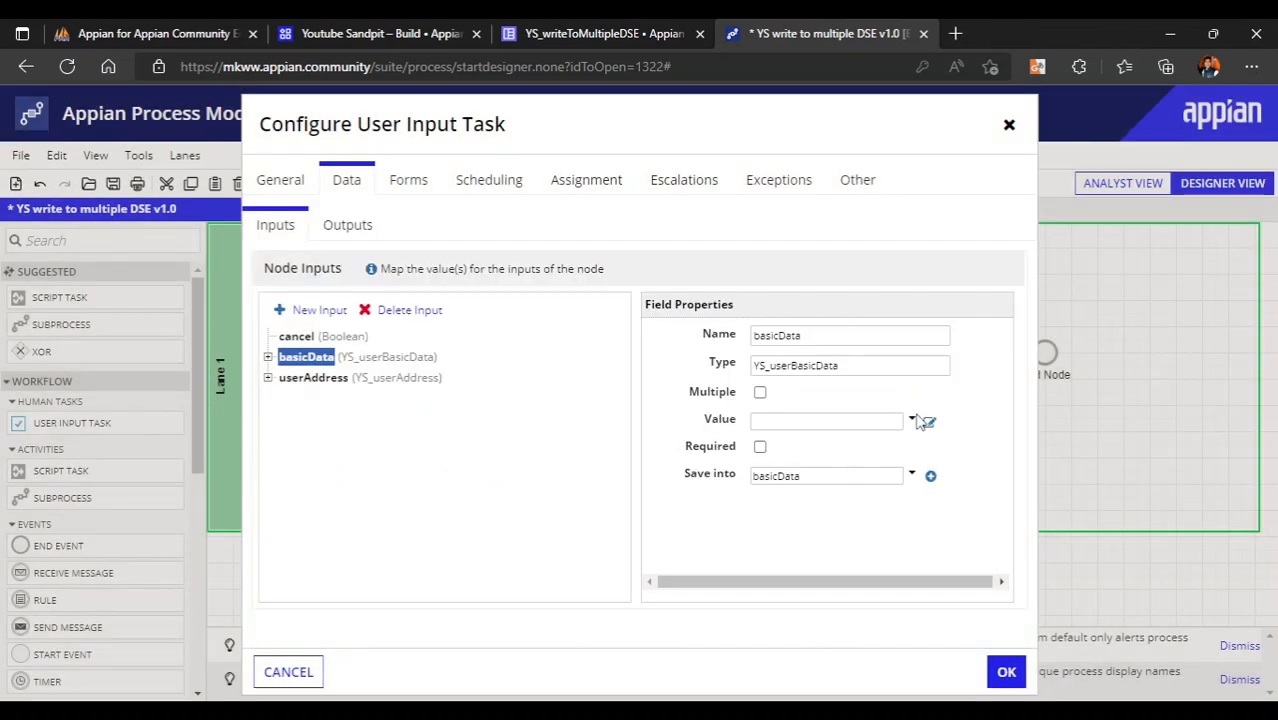
click(914, 421)
click(839, 454)
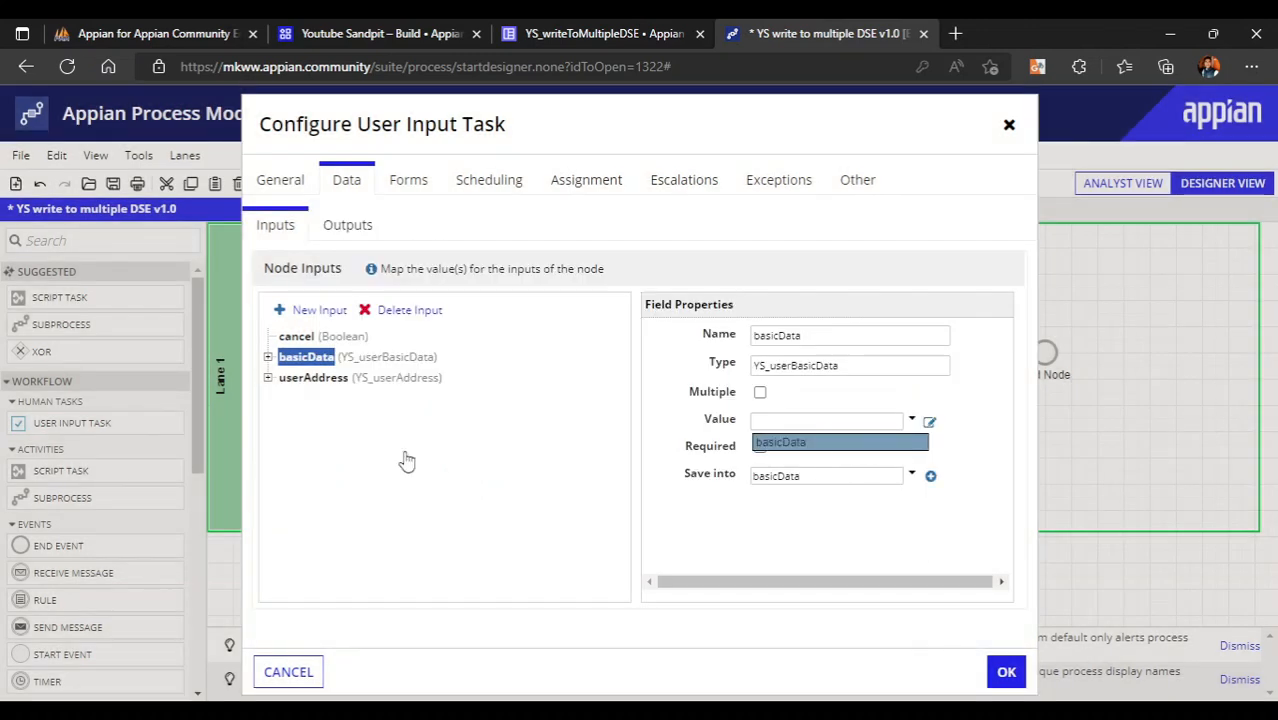
- Create a userAddress process variable, map the userAddress input to it, and confirm
click(312, 378)
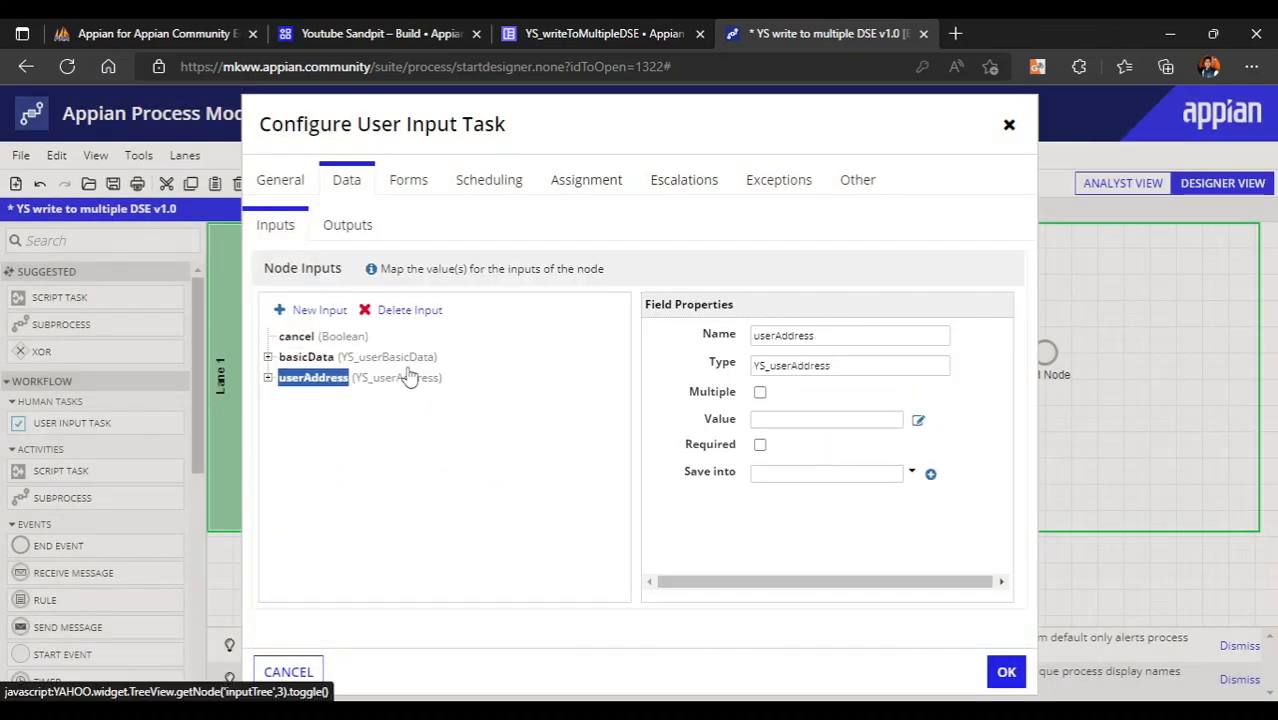
click(931, 477)
click(930, 549)
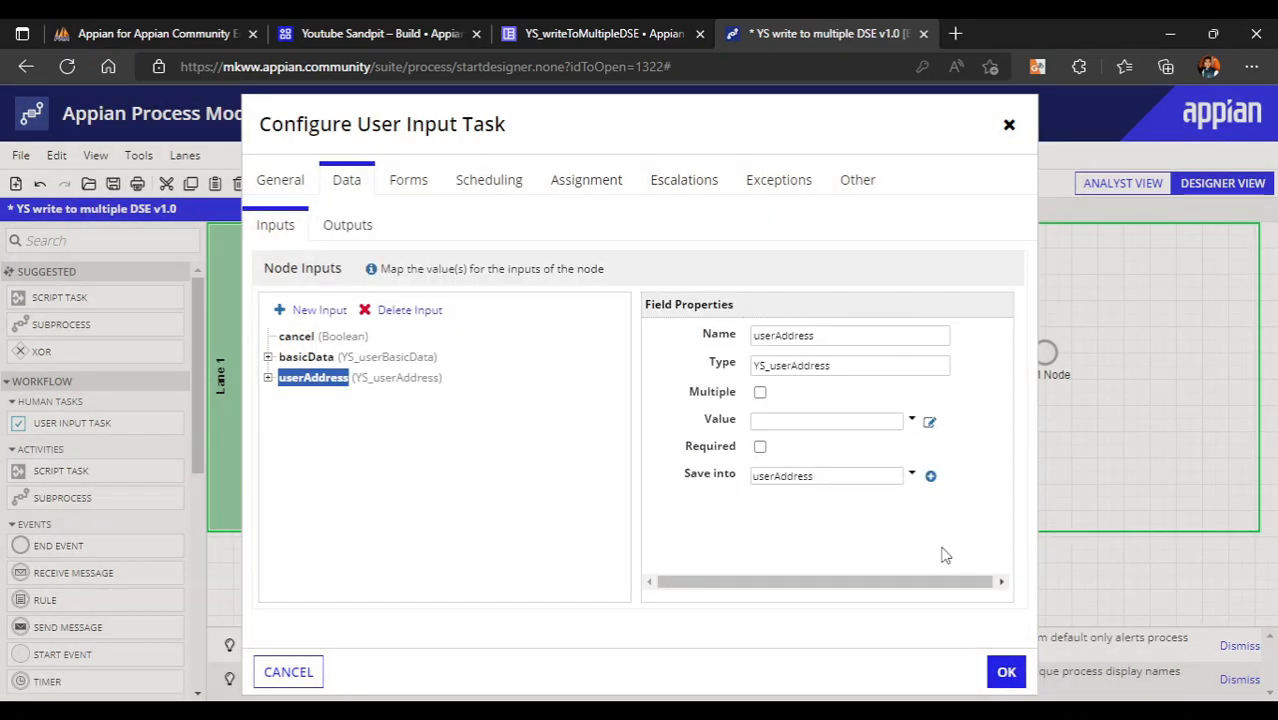
click(912, 421)
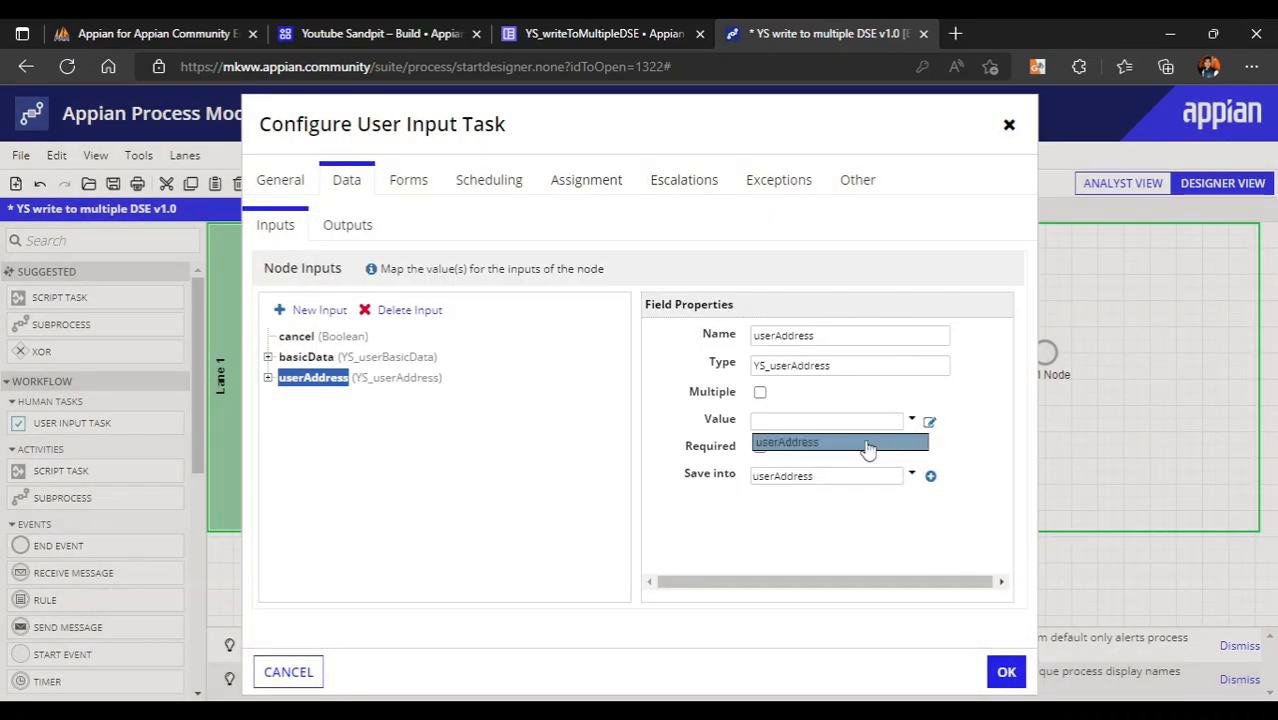
click(867, 445)
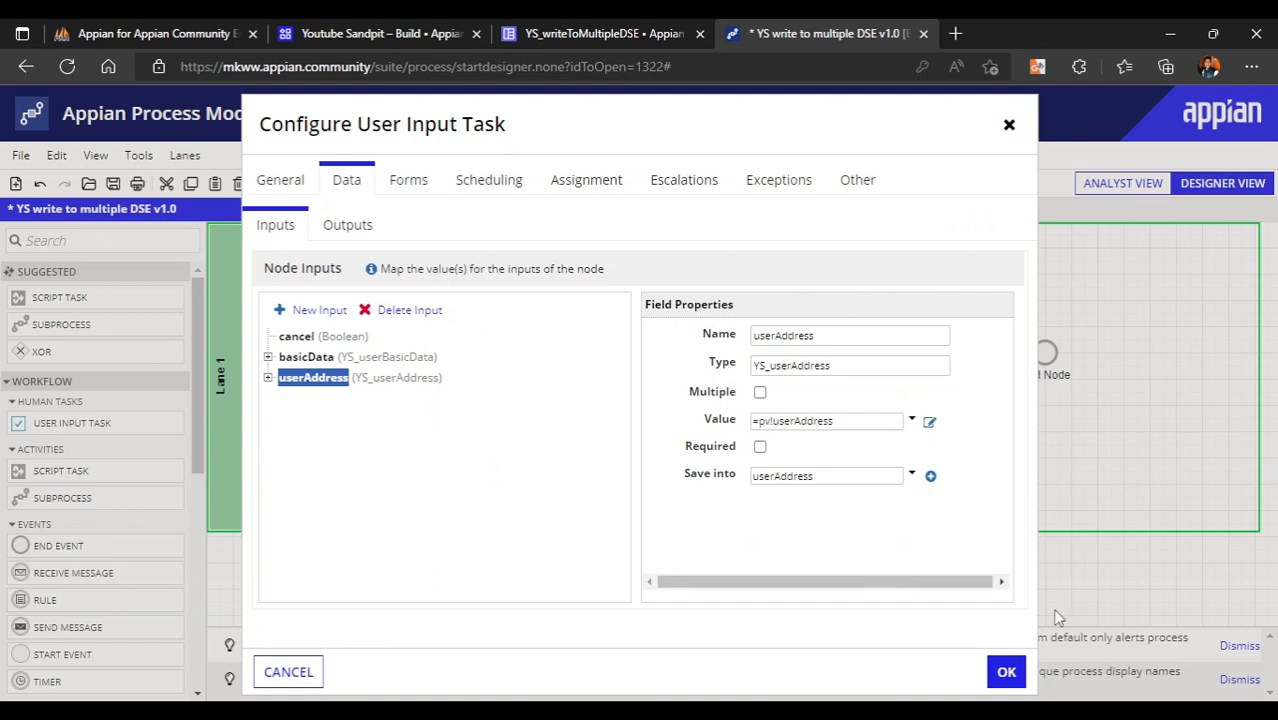
click(1006, 676)
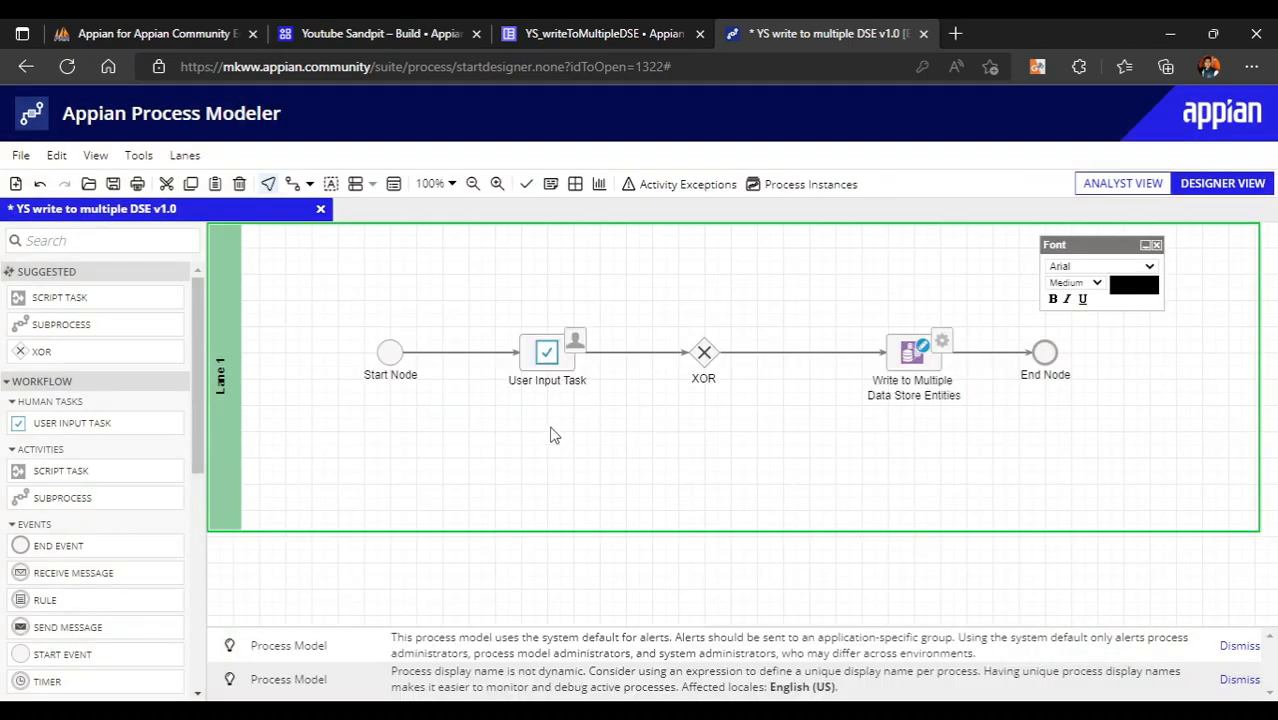
- Draw a second connector from the XOR gateway directly to the End Node
right_click(704, 368)
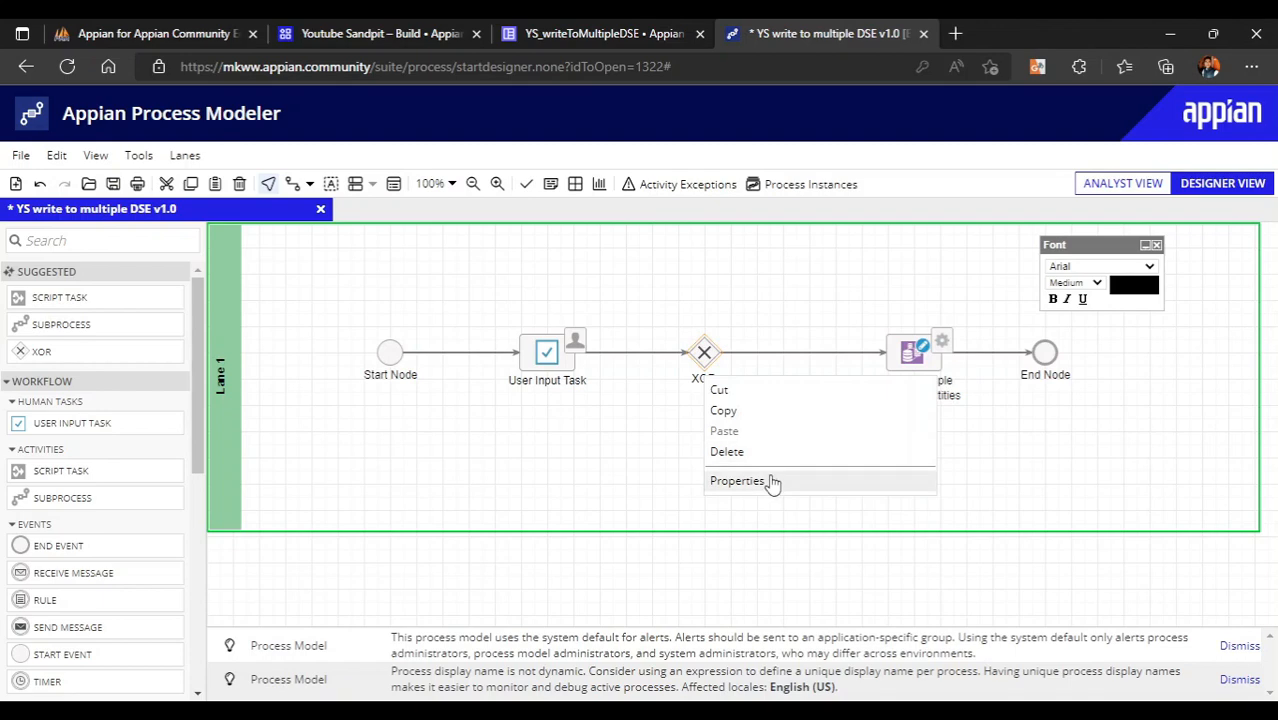
click(770, 479)
click(288, 672)
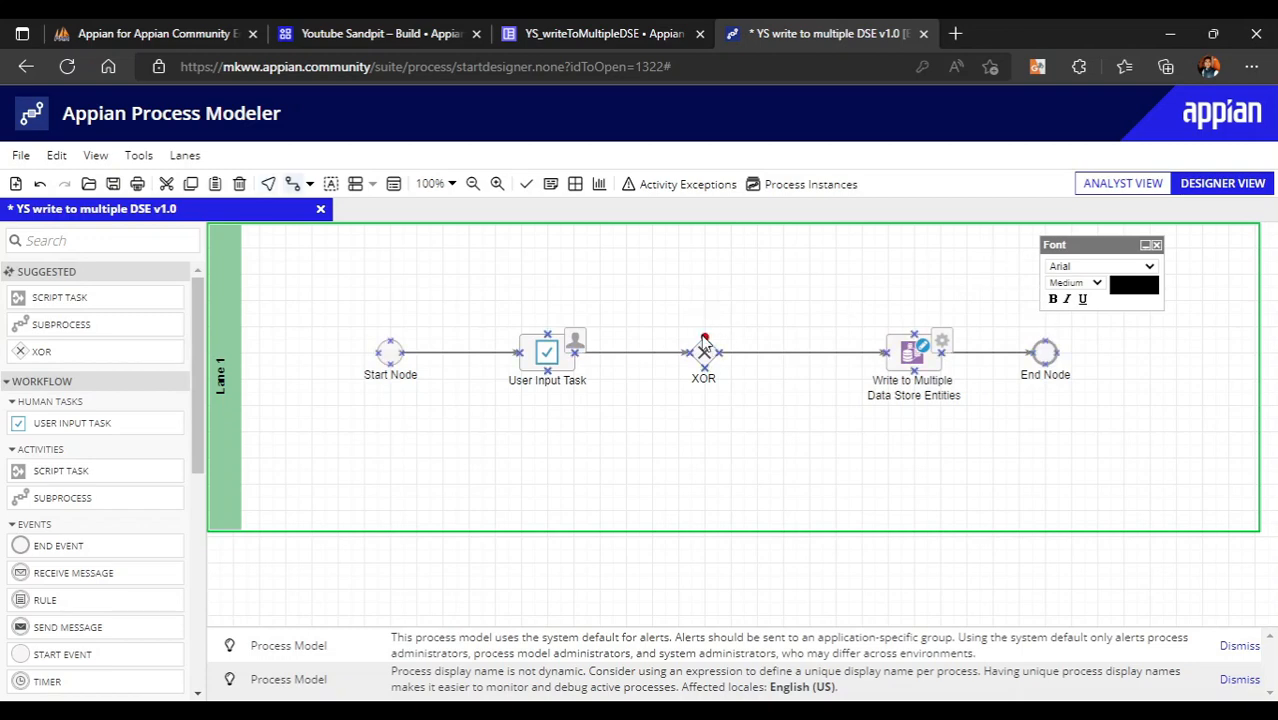
drag(705, 340, 1050, 358)
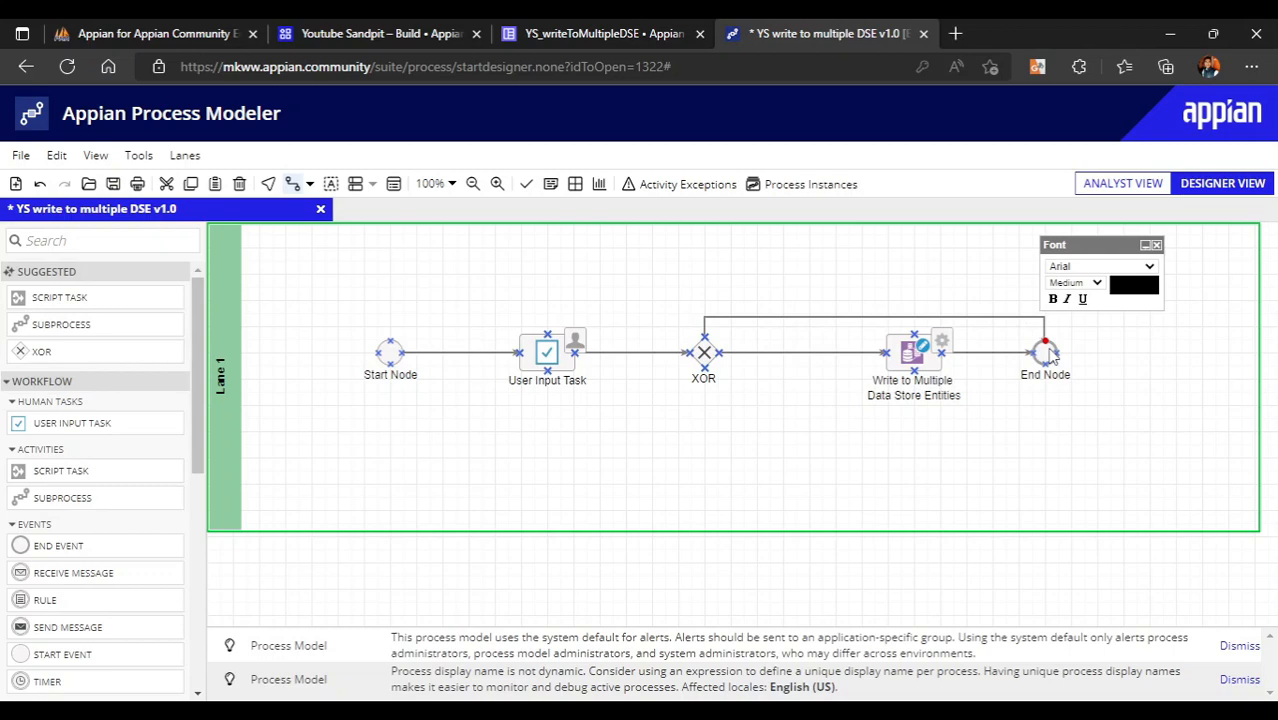
right_click(709, 360)
- Set the XOR decision: pv!cancel goes to End Node, else to the write node
click(821, 472)
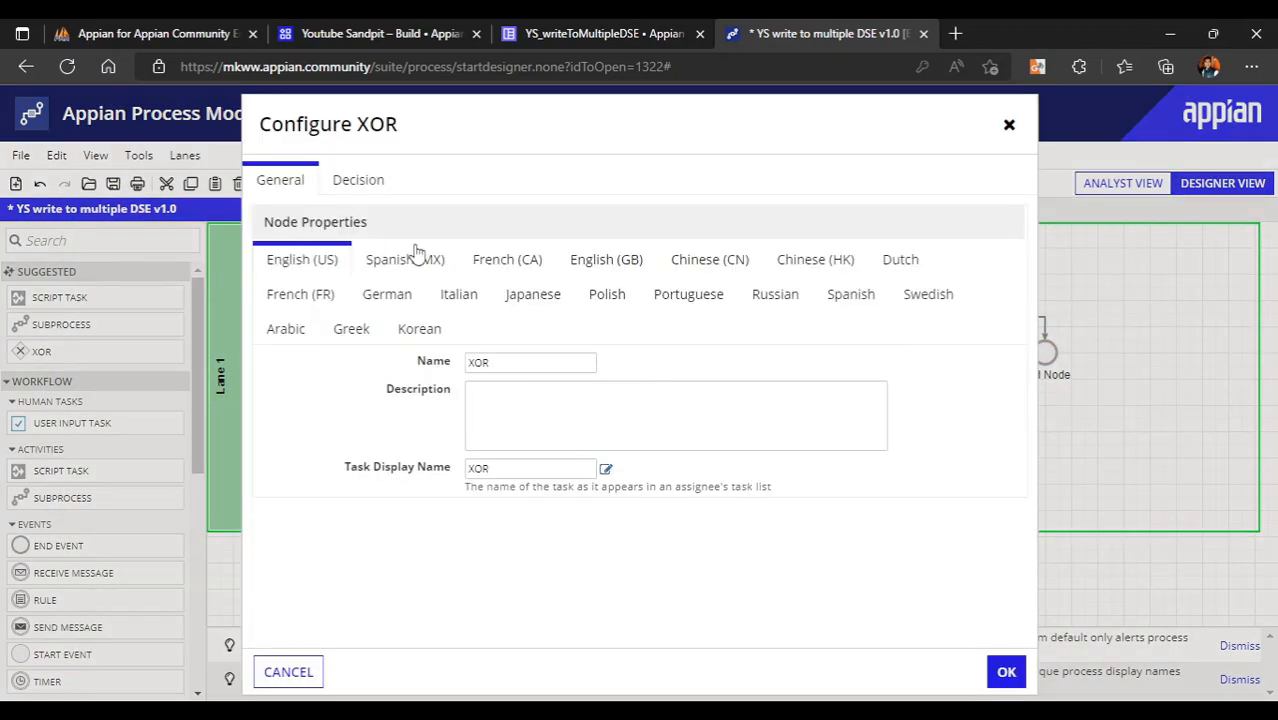
click(362, 186)
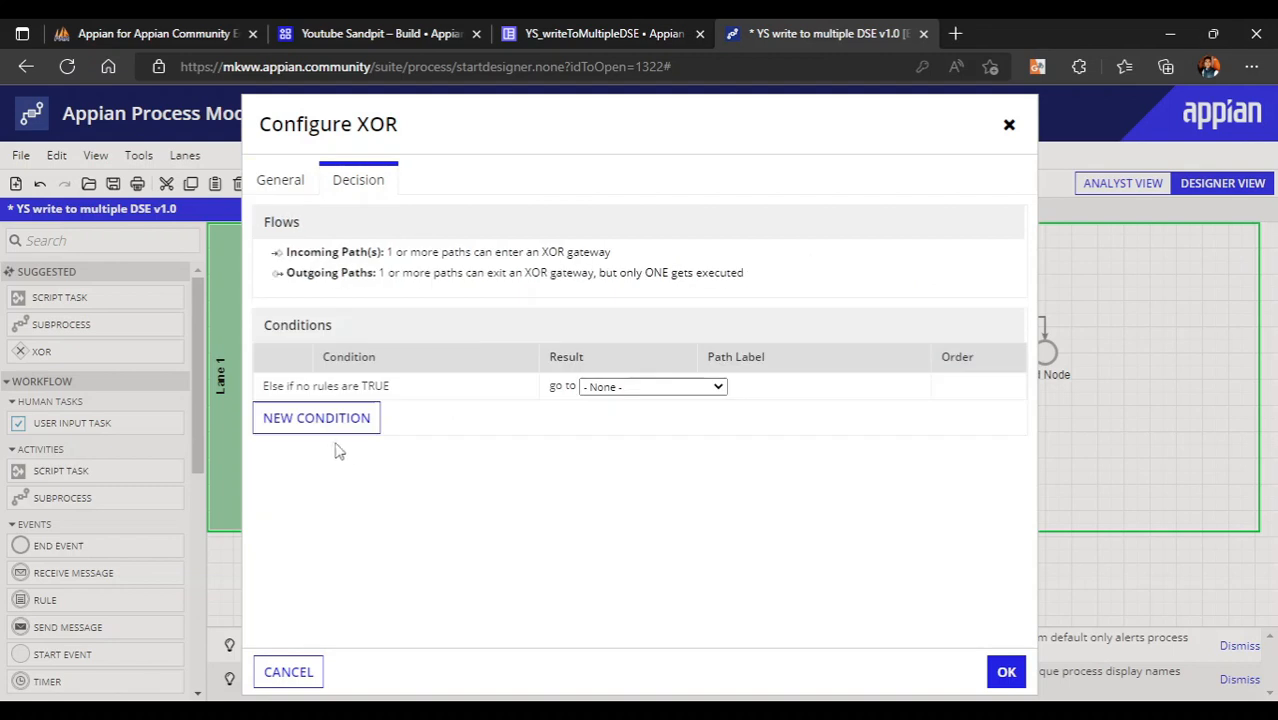
click(318, 420)
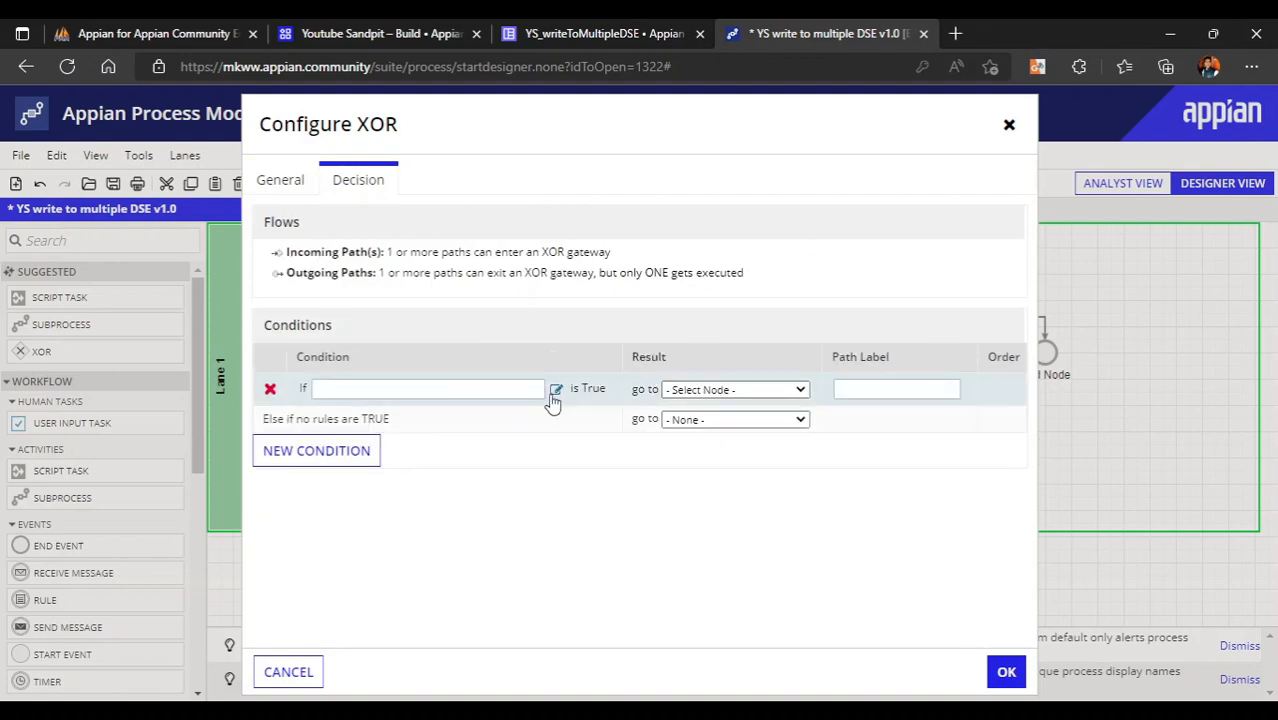
click(556, 389)
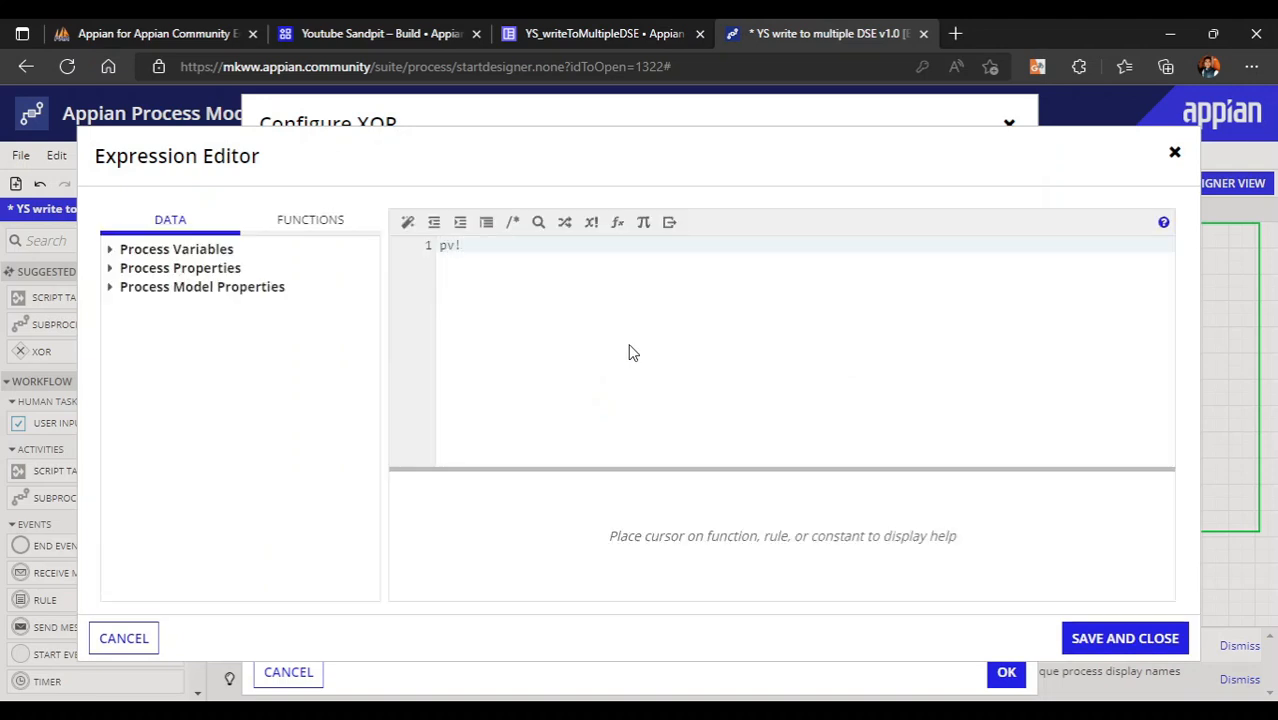
text(pv!)
click(519, 297)
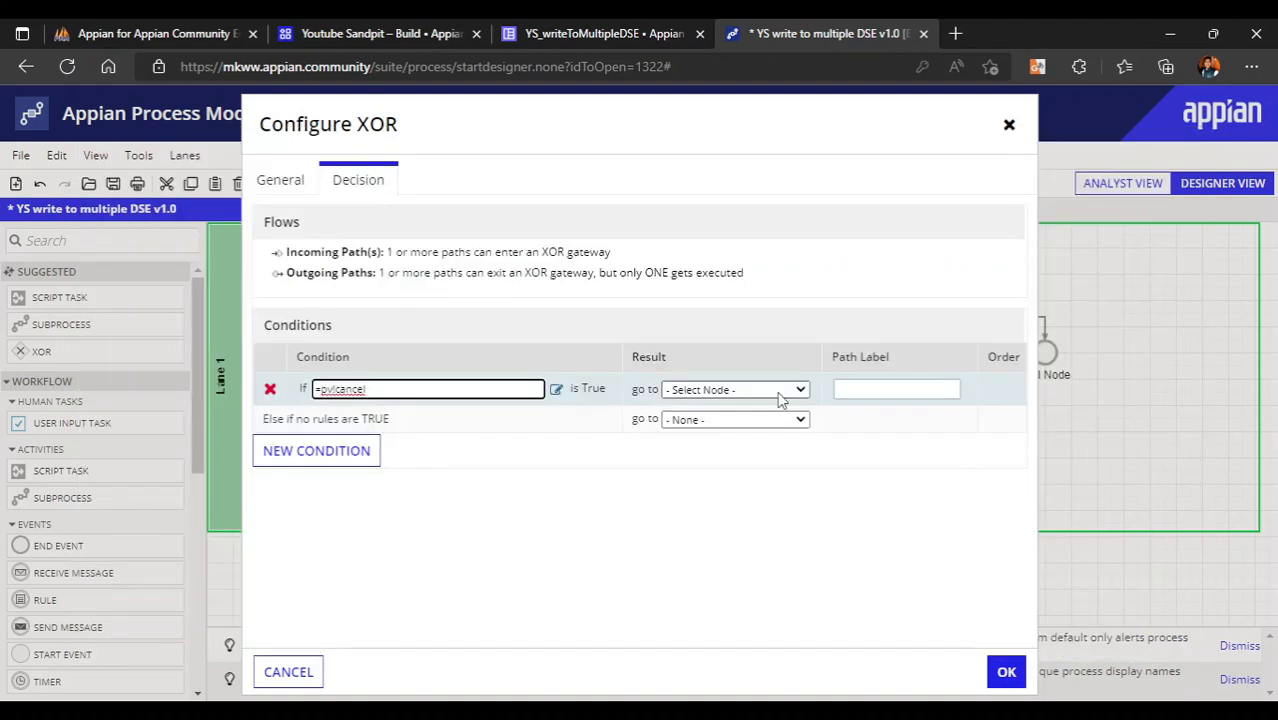
click(777, 391)
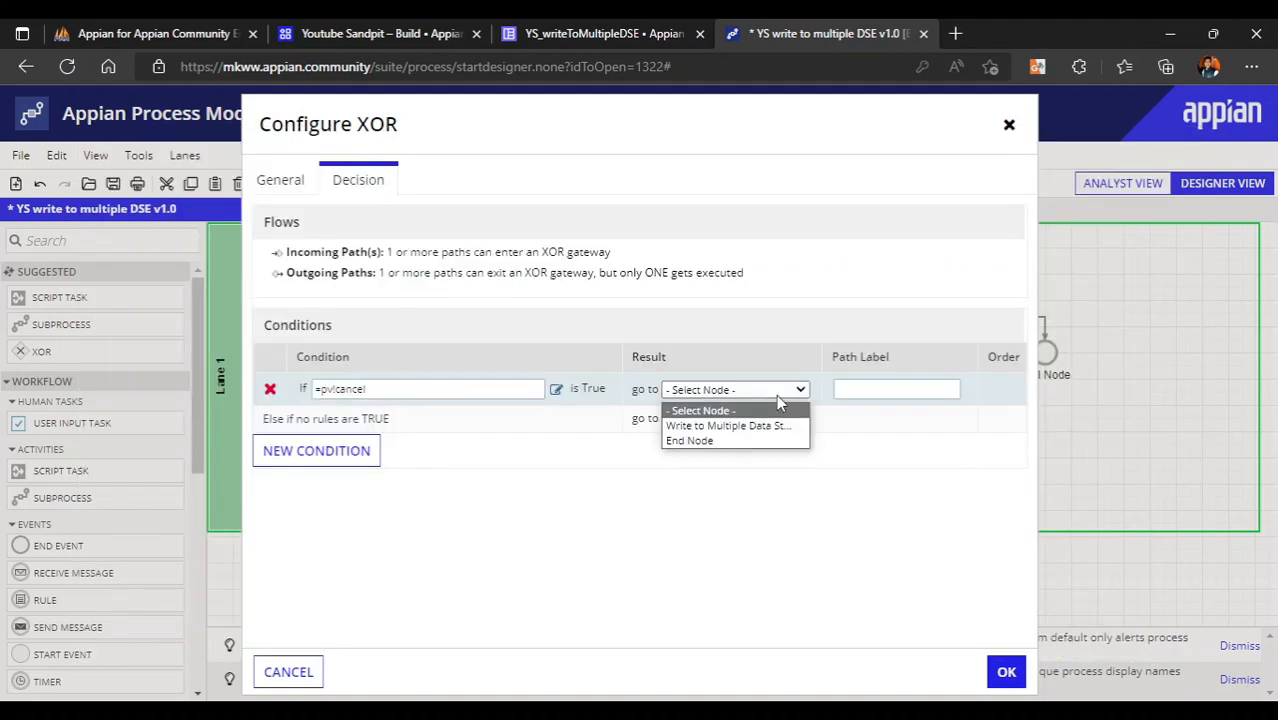
click(700, 441)
click(717, 421)
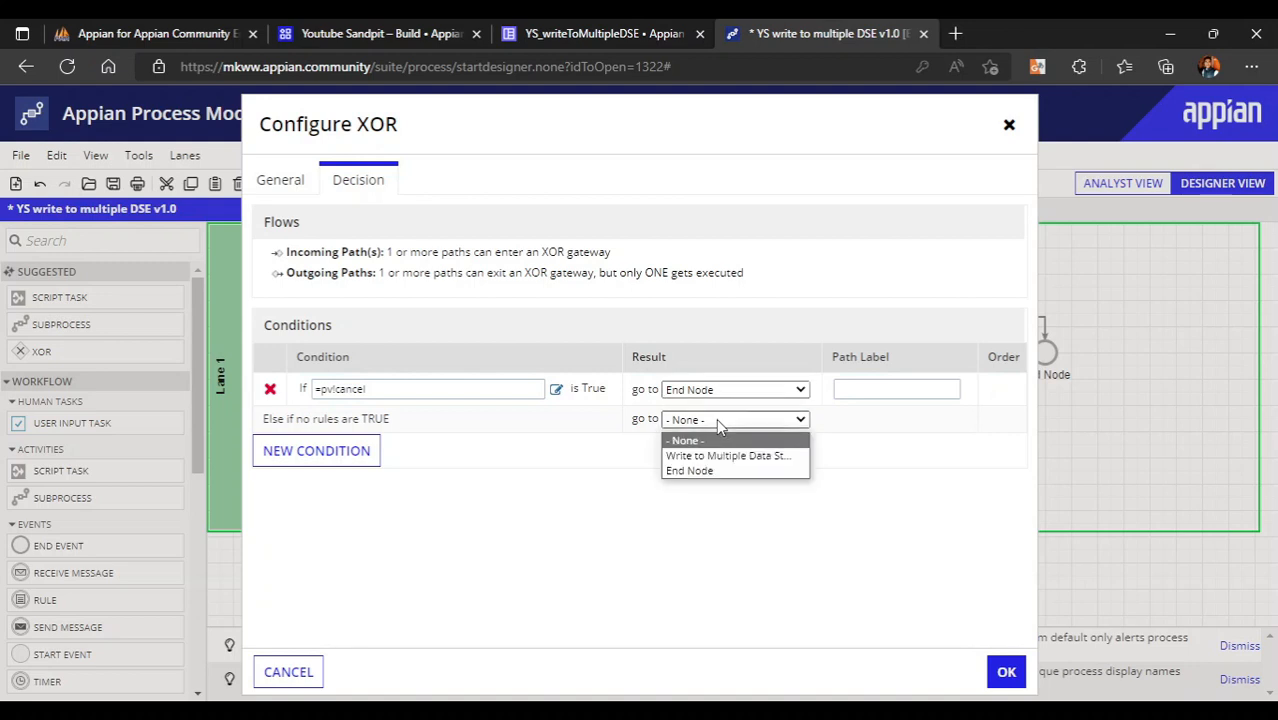
click(745, 455)
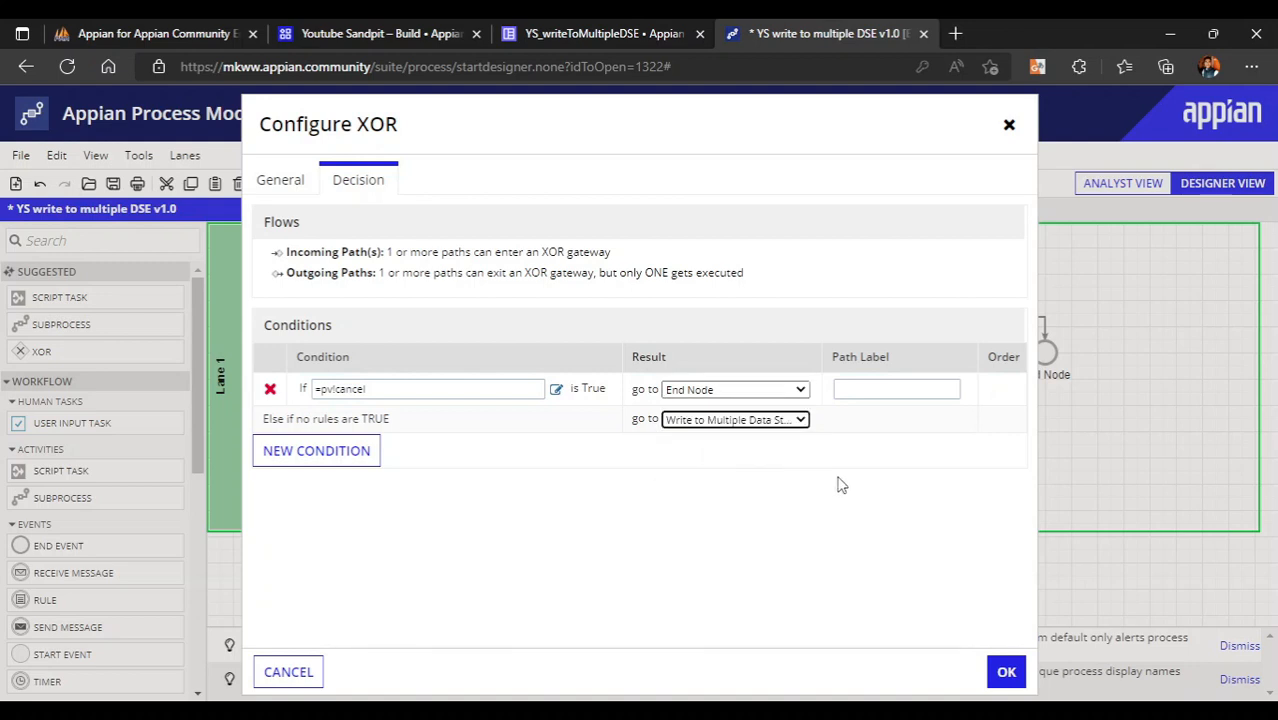
click(1008, 672)
click(919, 386)
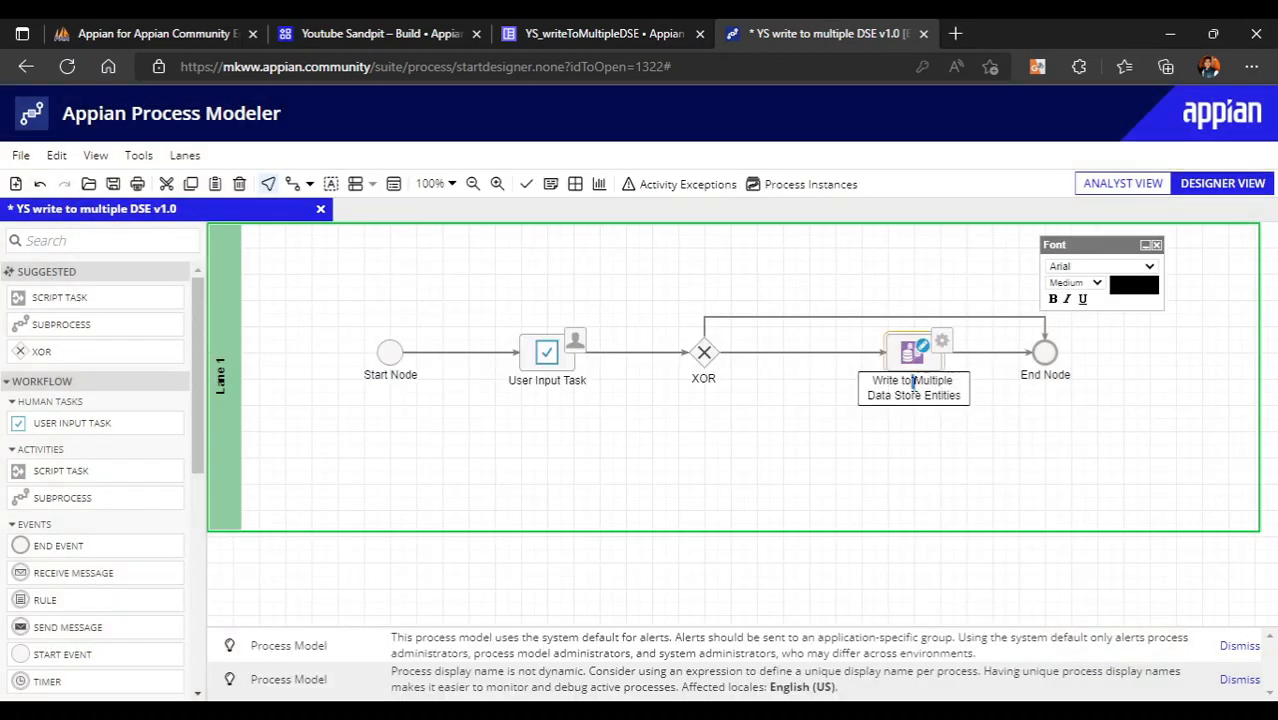
- Rename the write node to 'Store basic and Address info'
click(919, 386)
text(Store us)
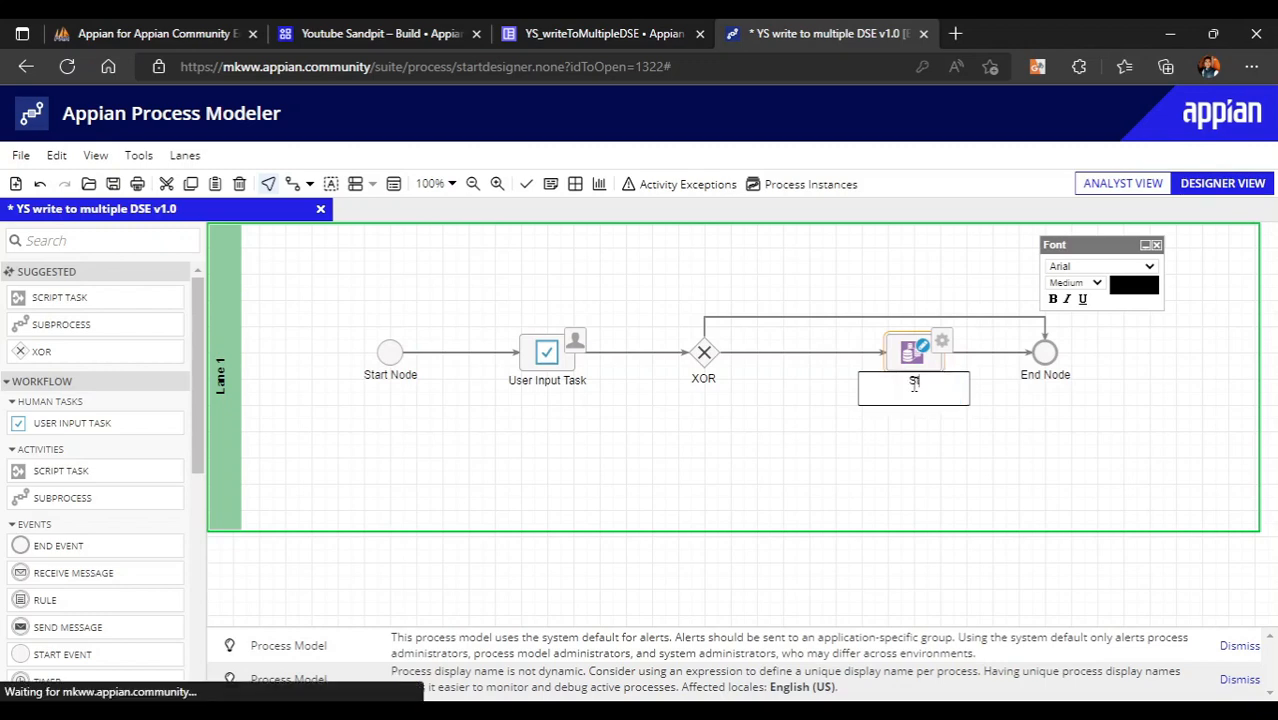
key(BackSpace)
key(BackSpace)
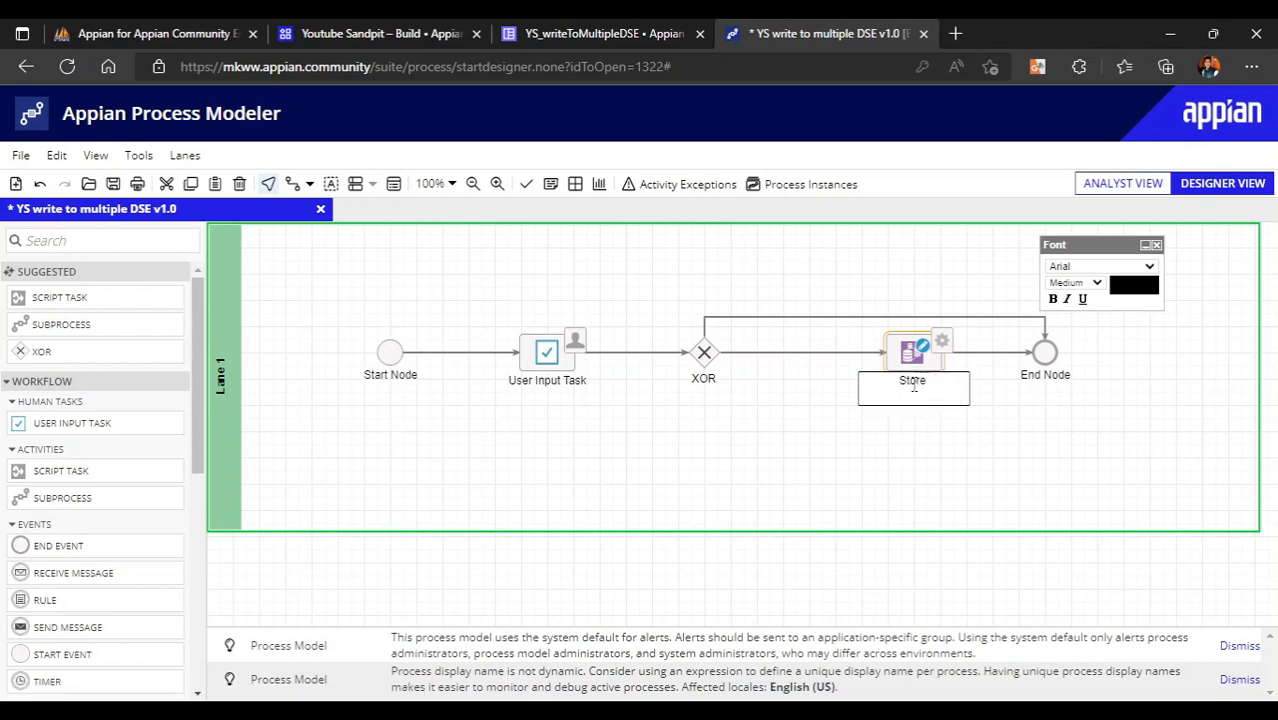
text(basic and Address info)
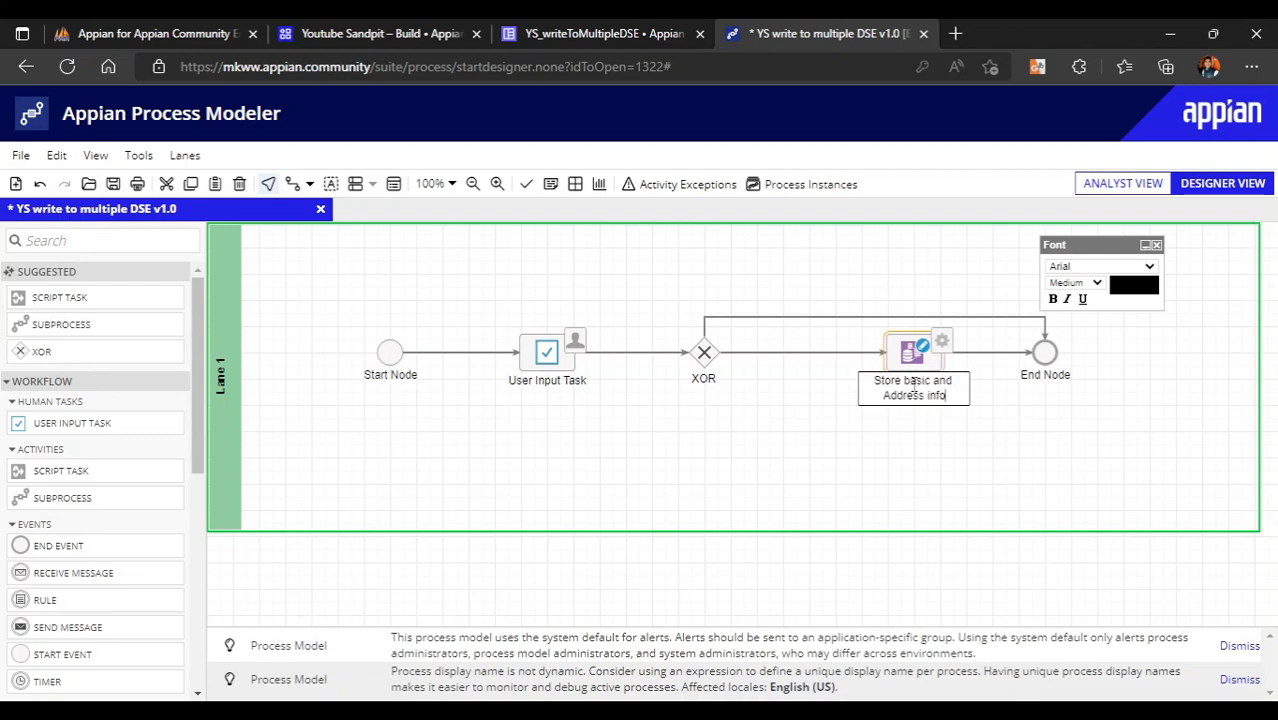
click(757, 496)
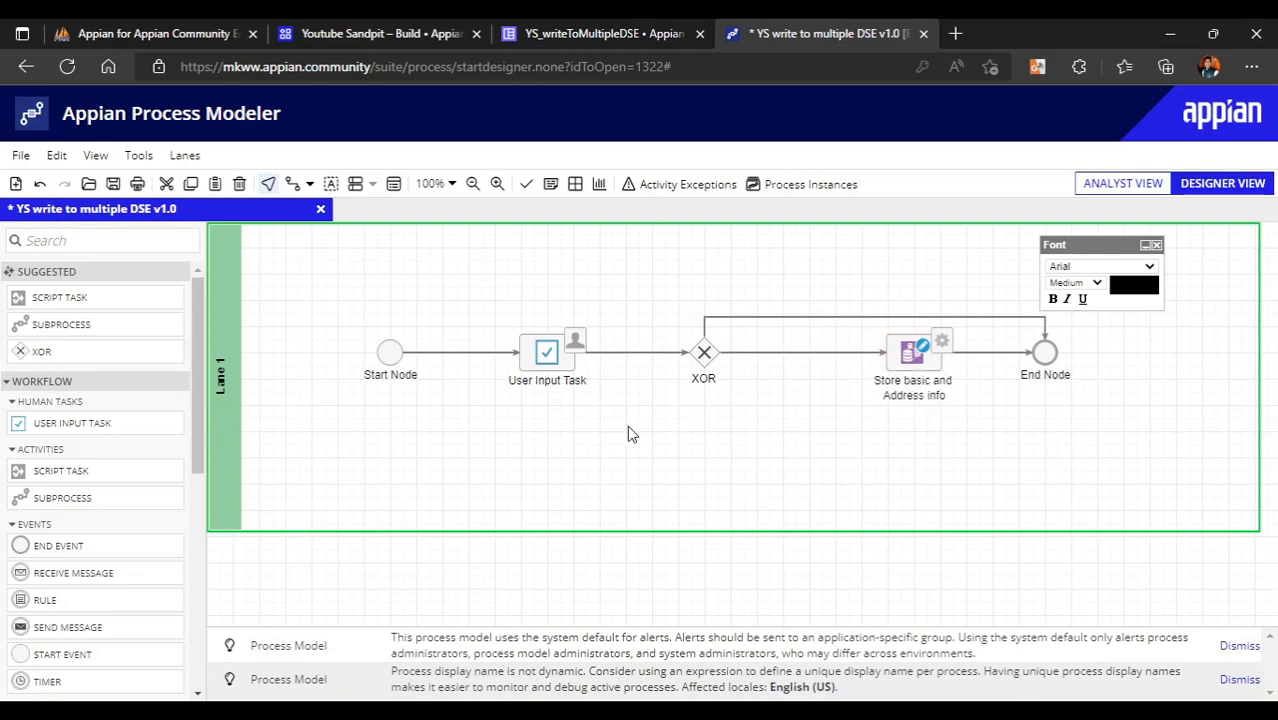
- Select all nodes and shift the whole flow left within the lane
drag(340, 290, 1190, 434)
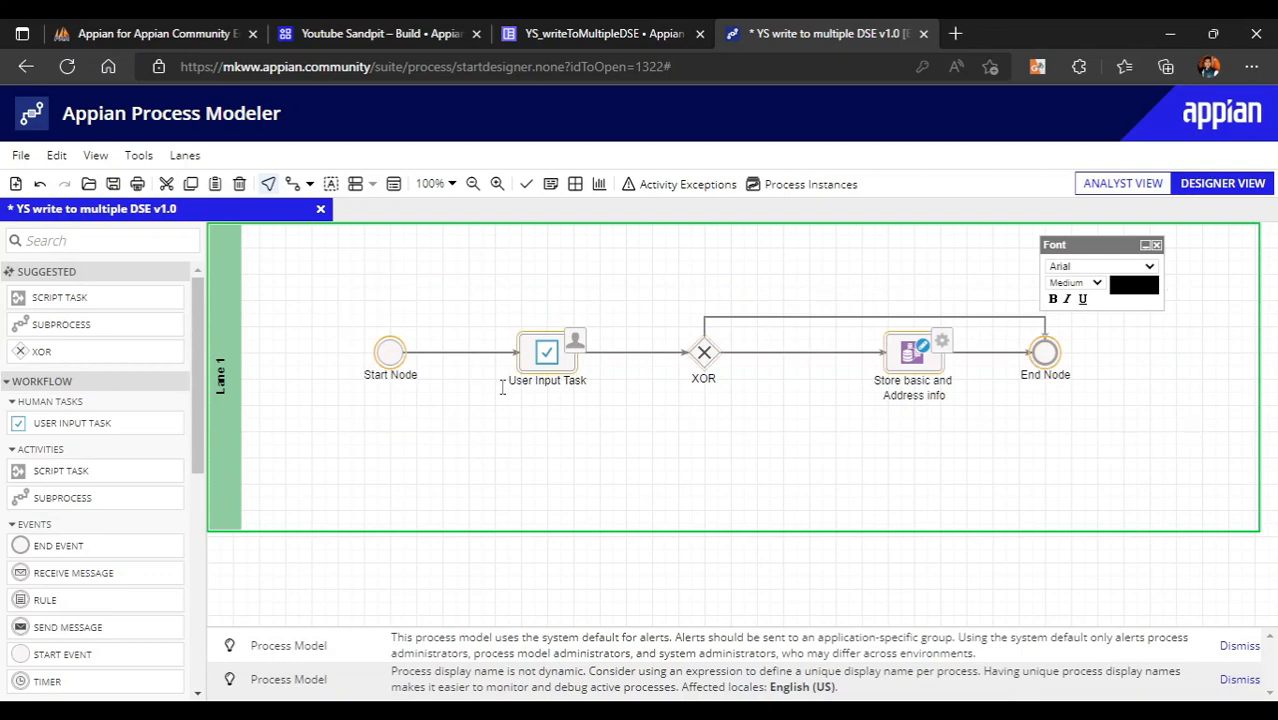
drag(396, 356, 317, 356)
click(650, 416)
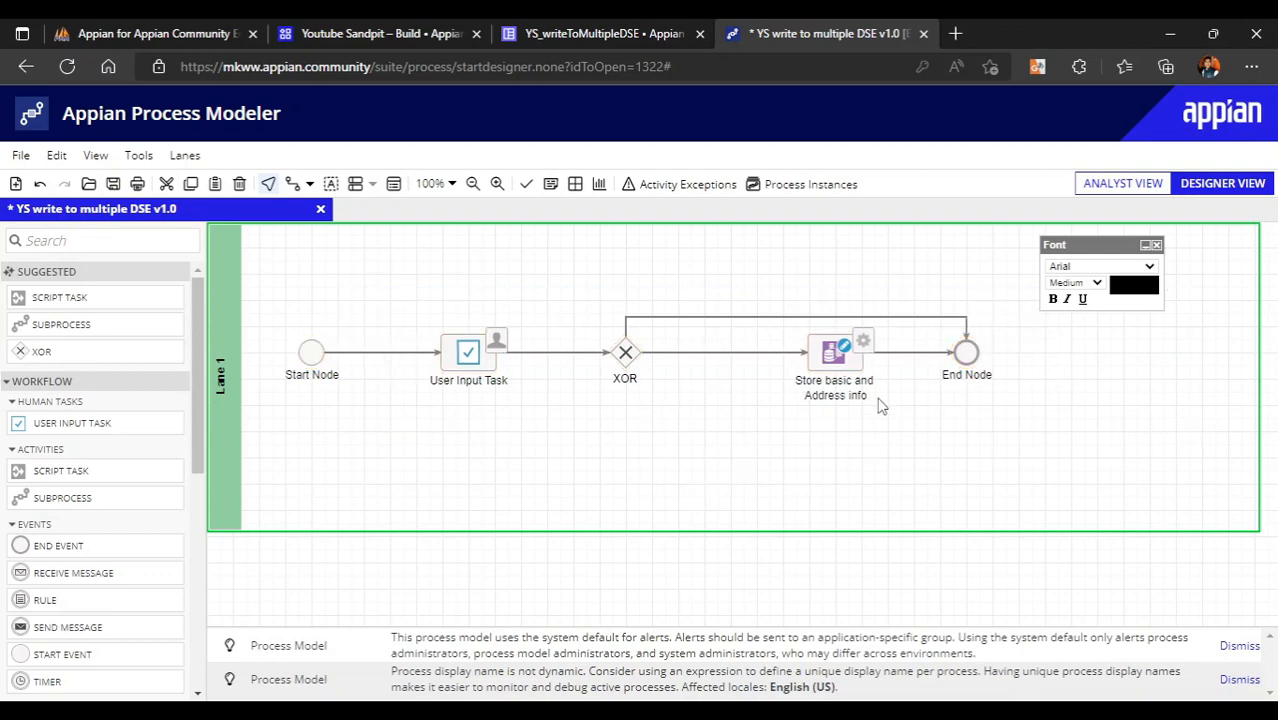
- Open the write node's data inputs and expand Value To Store
drag(835, 368, 808, 368)
right_click(808, 368)
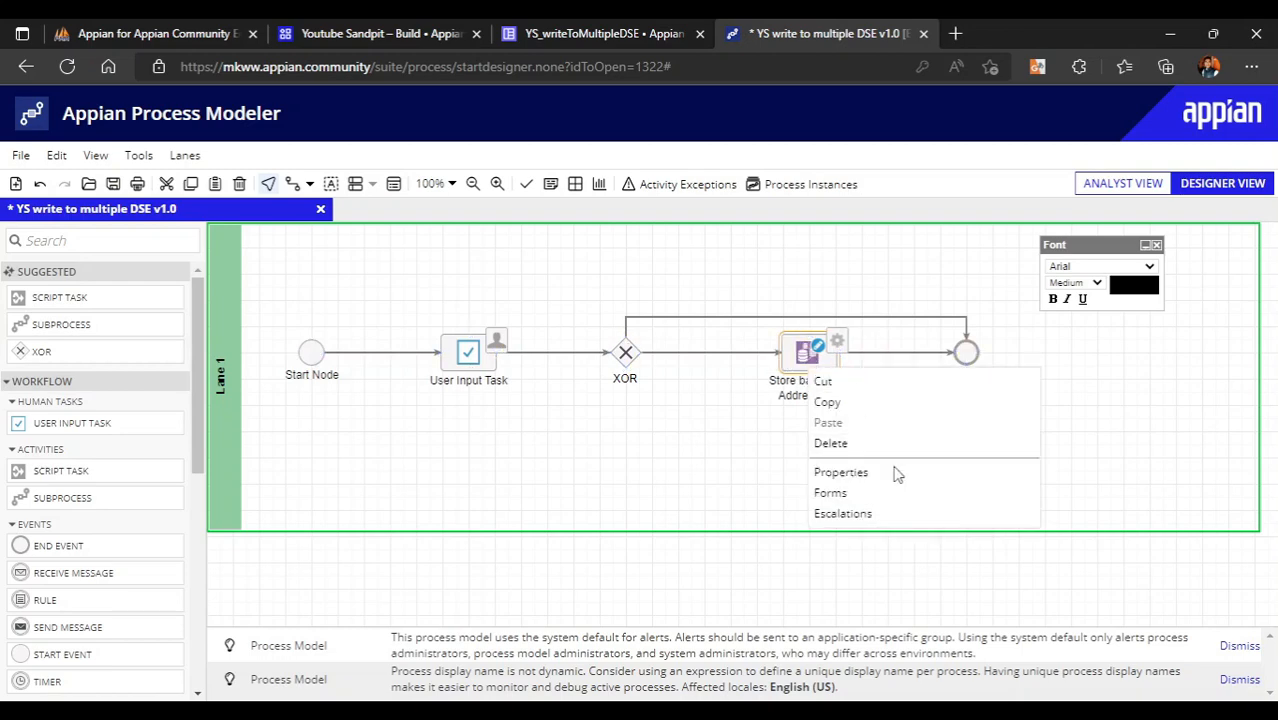
click(880, 474)
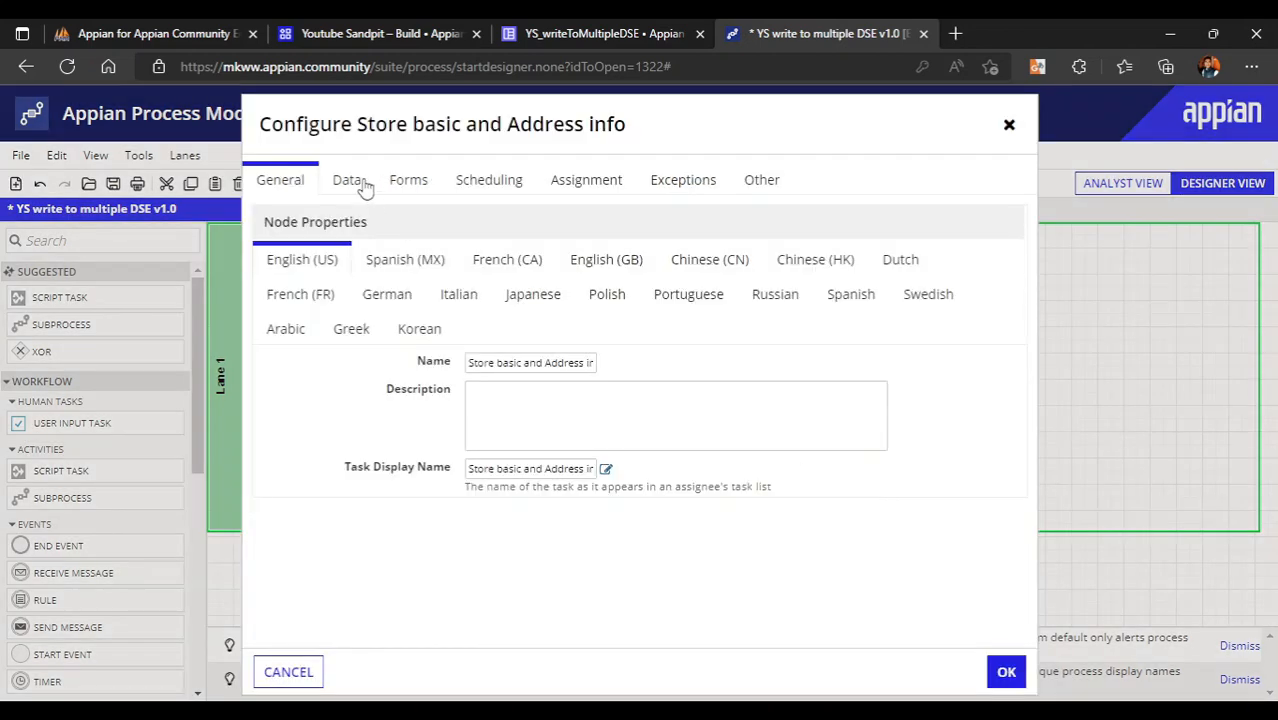
click(363, 185)
click(309, 341)
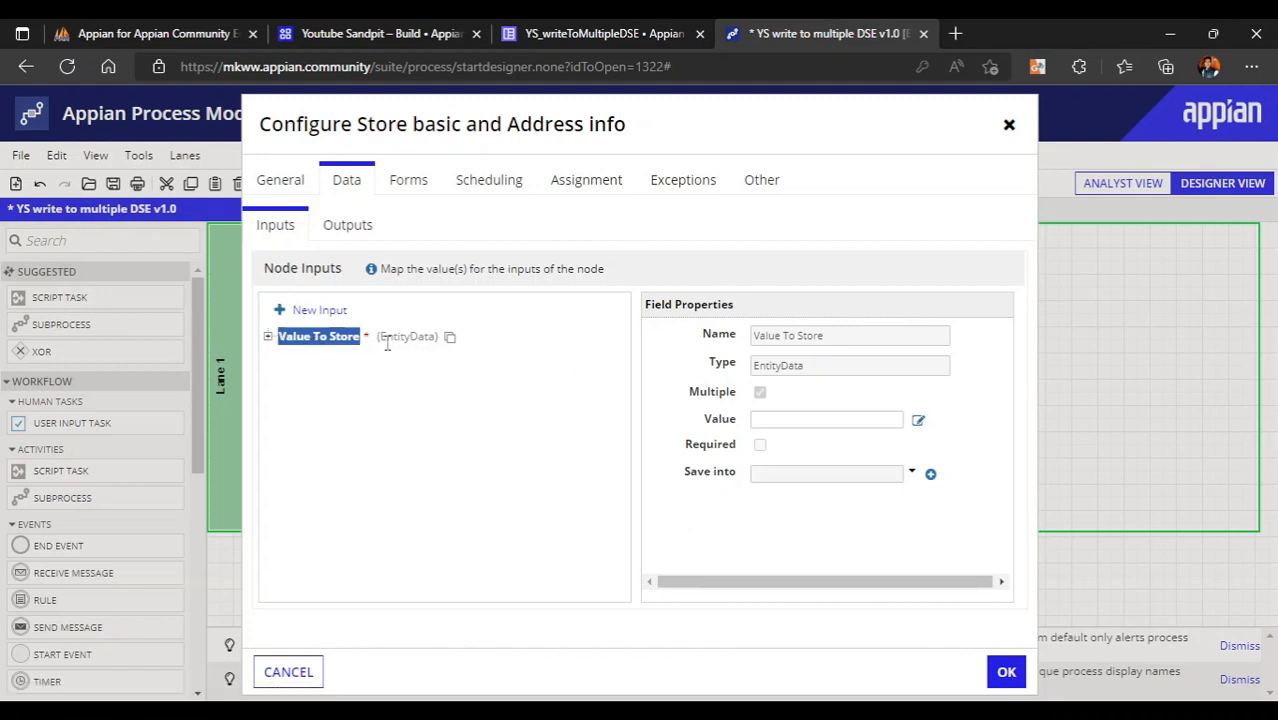
click(266, 339)
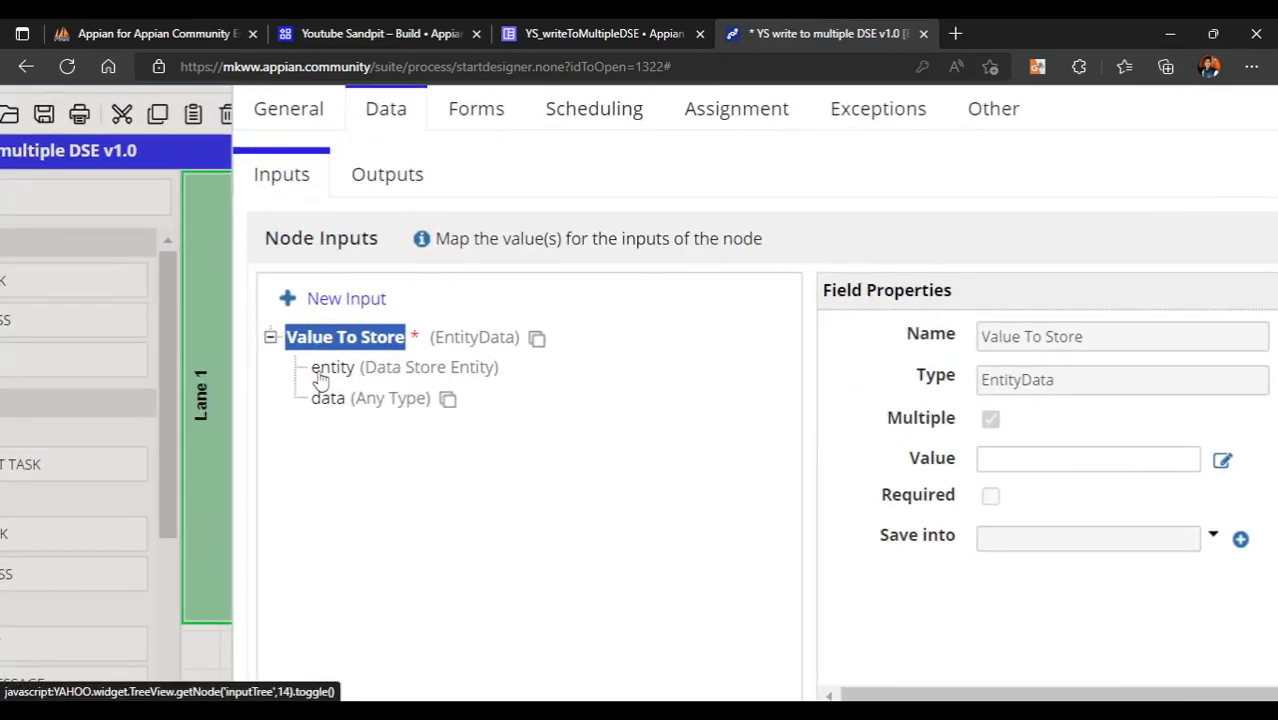
- Inspect the entity and data fields and the EntityData type of Value To Store
click(330, 368)
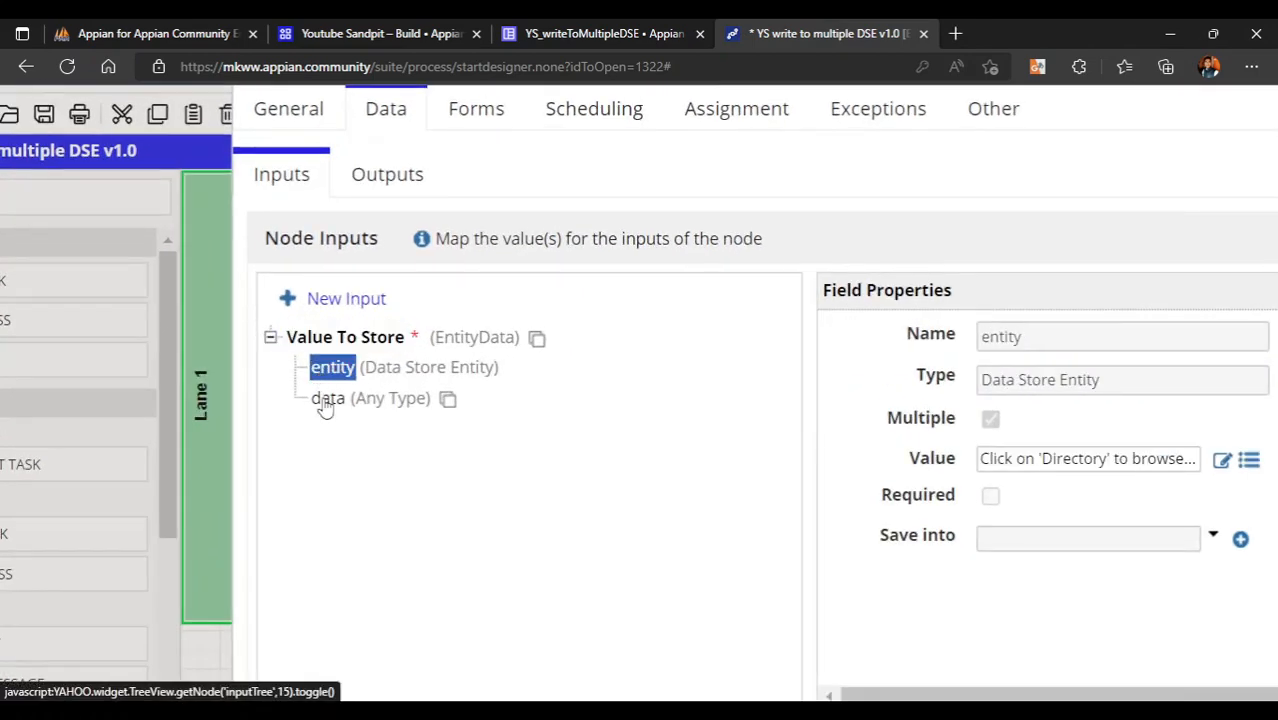
click(326, 400)
click(331, 367)
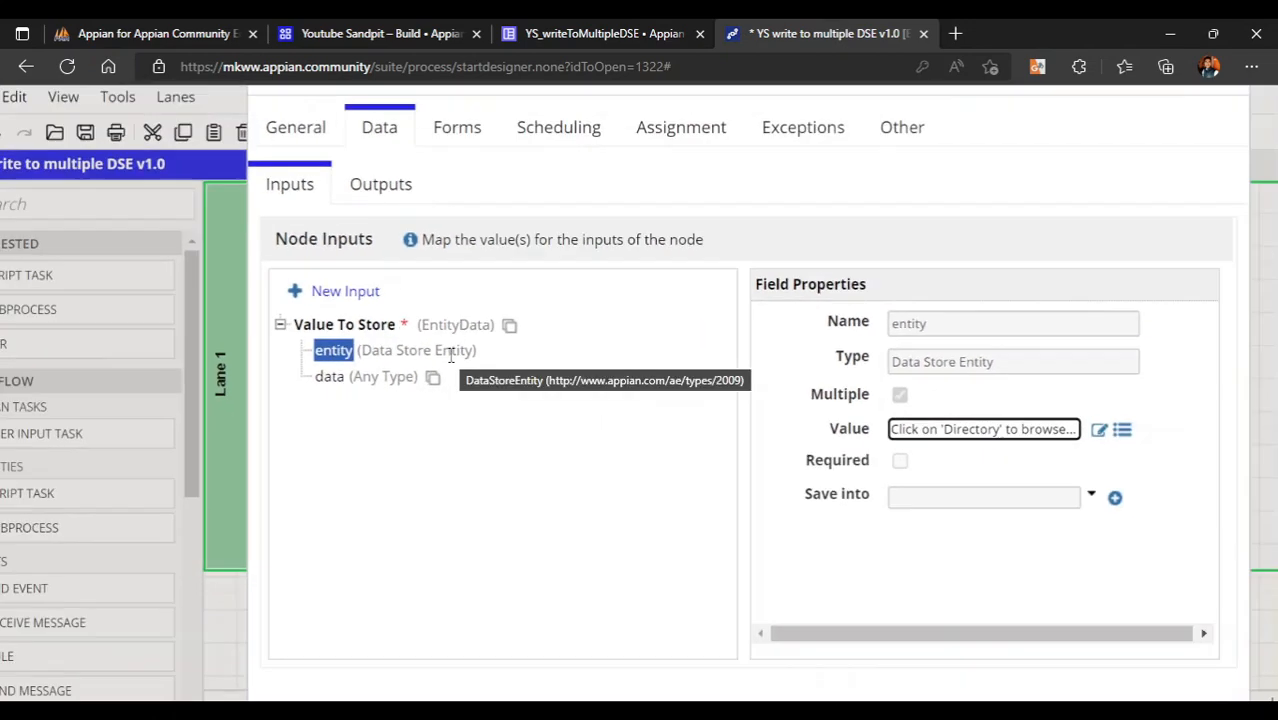
click(335, 378)
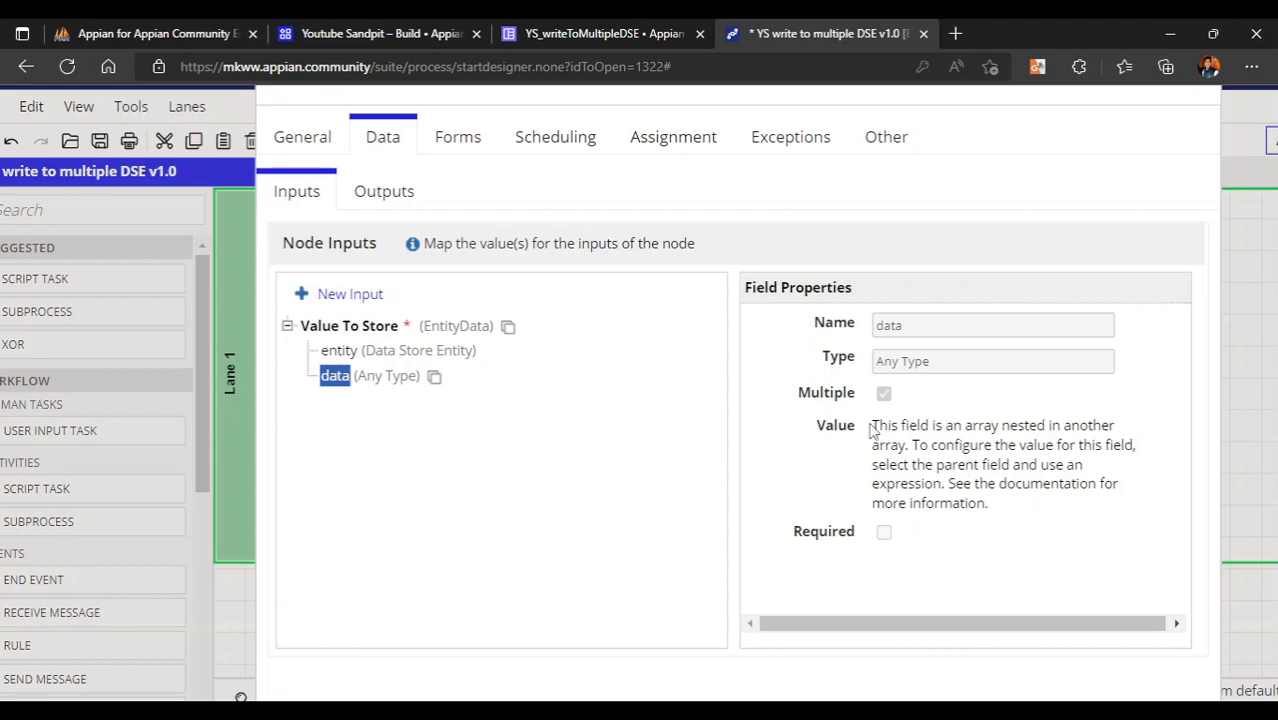
drag(872, 428, 1050, 515)
click(493, 522)
click(358, 330)
drag(422, 326, 472, 326)
- Enter a!entityData() as the Value To Store expression and save it
click(598, 515)
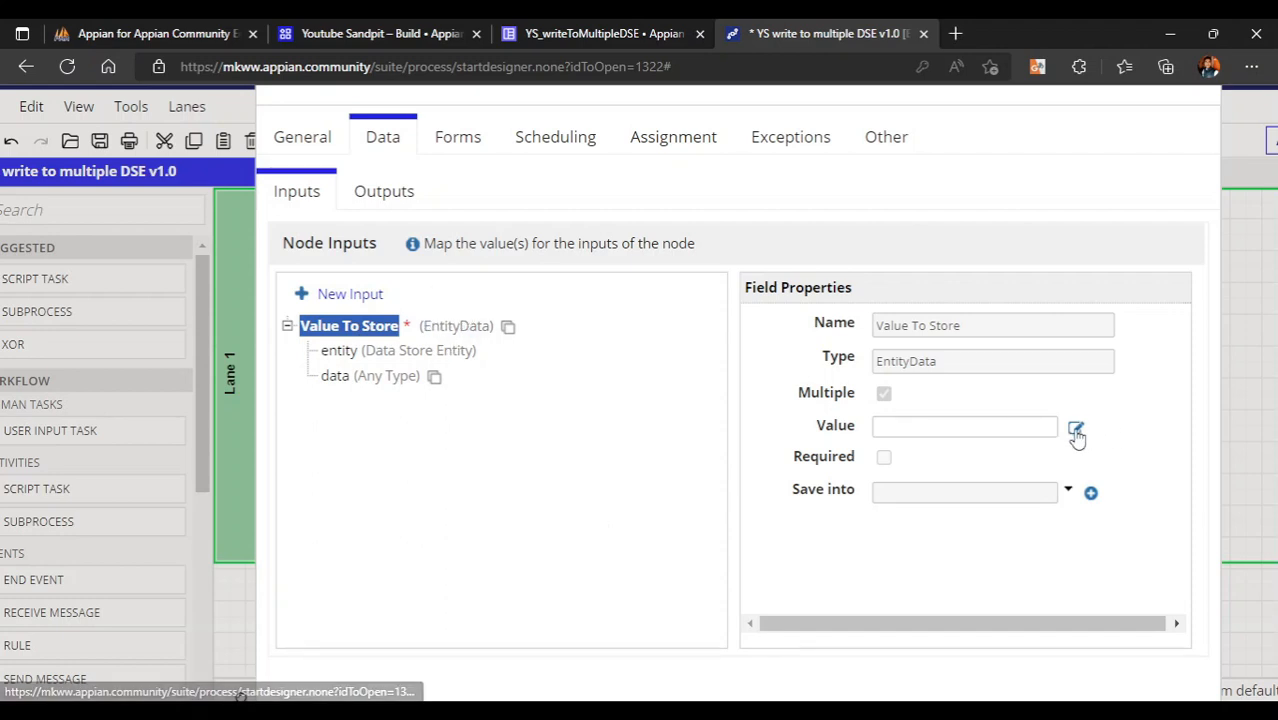
scroll(633, 416, up, 1)
scroll(634, 417, down, 2)
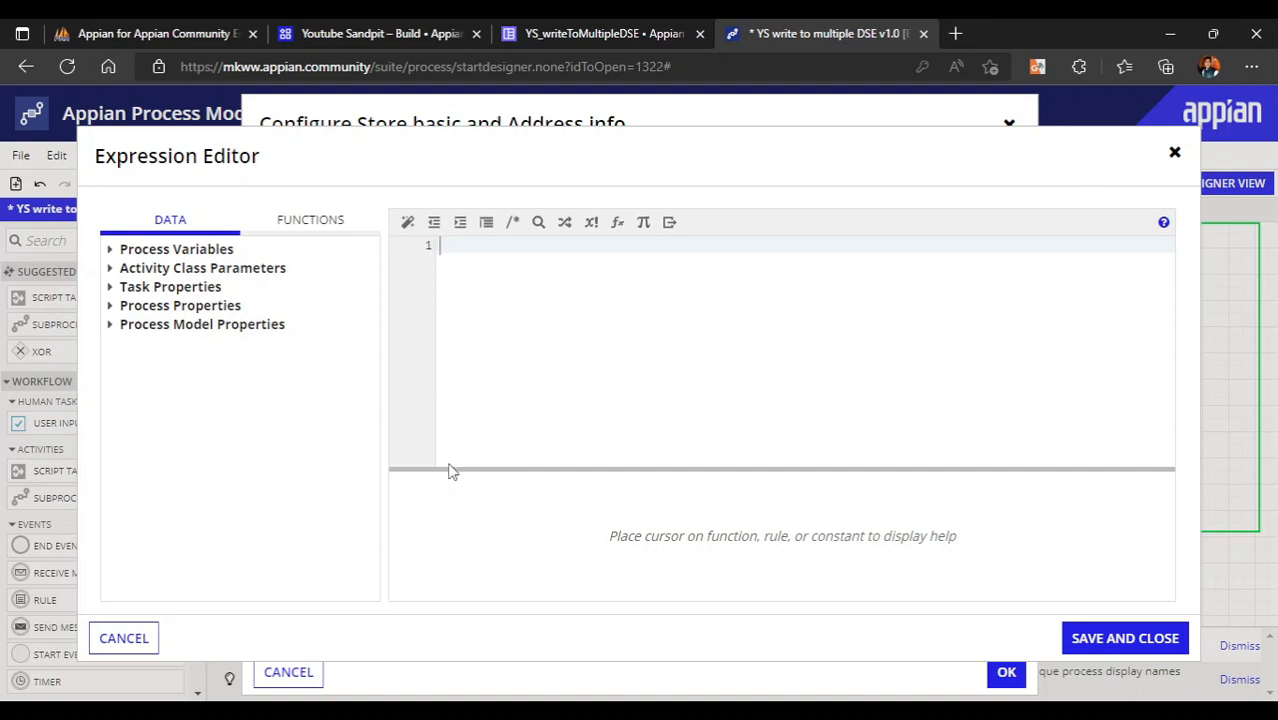
click(124, 639)
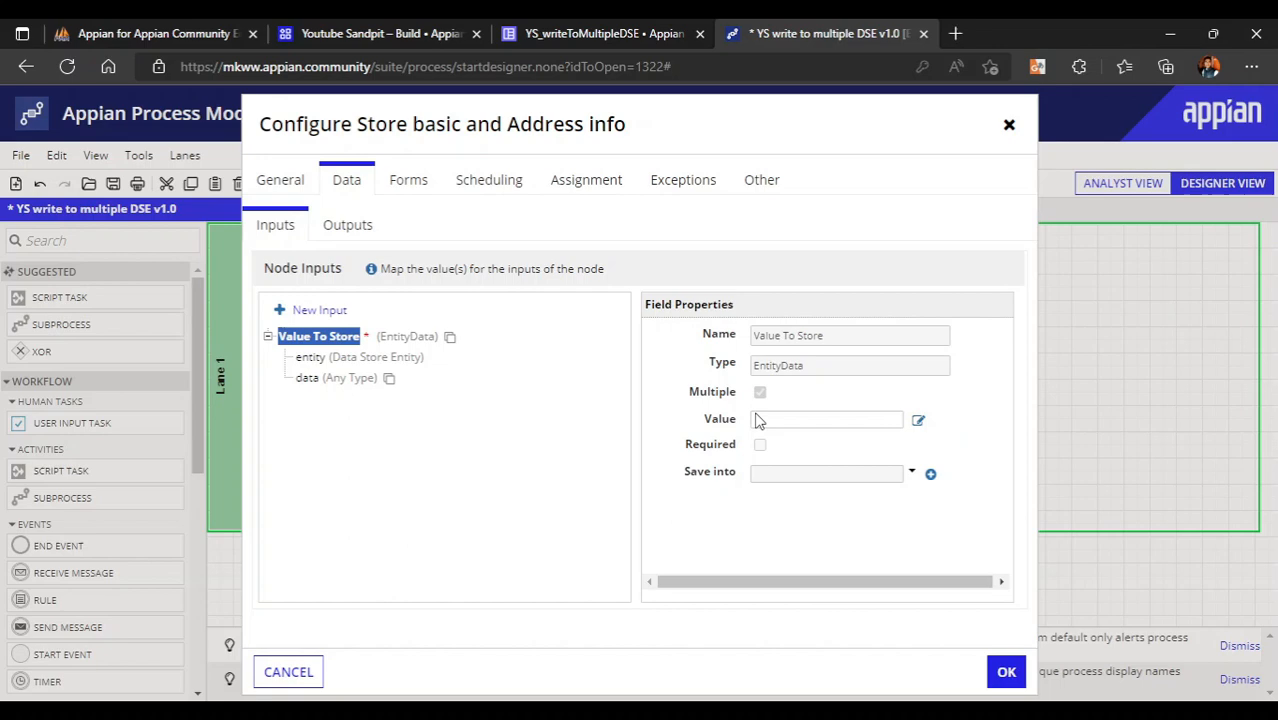
click(918, 421)
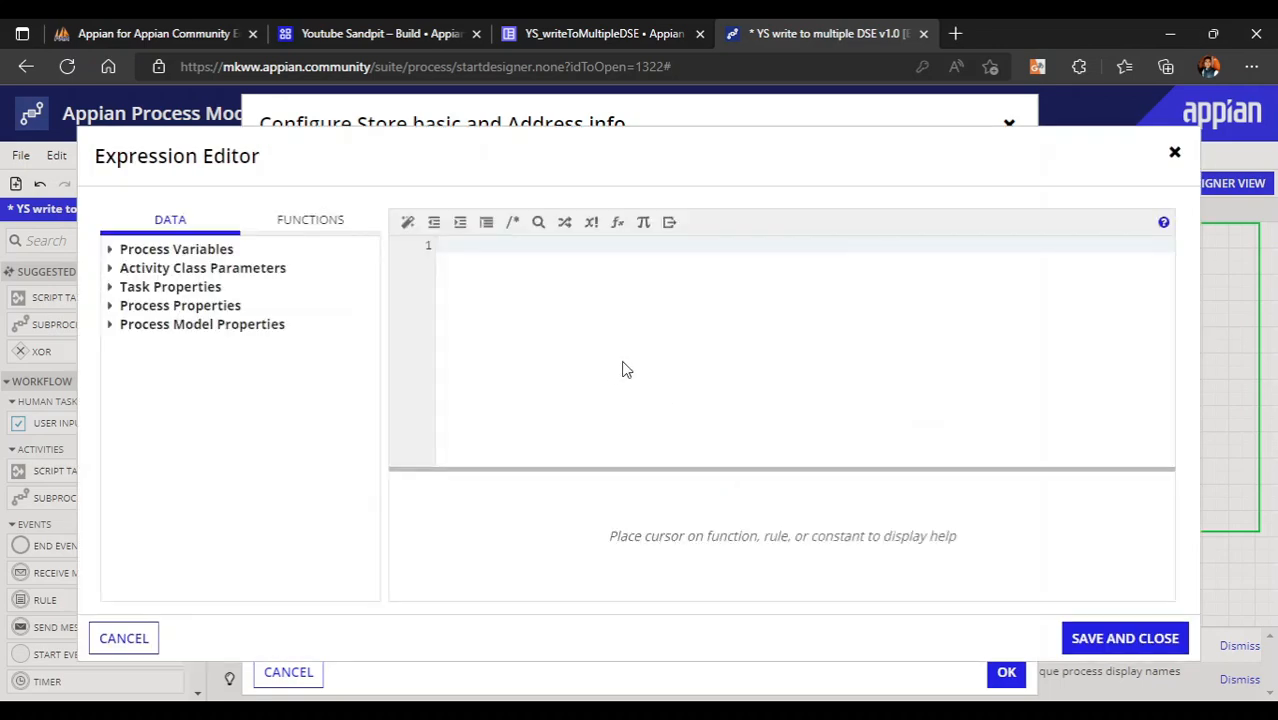
text(entit)
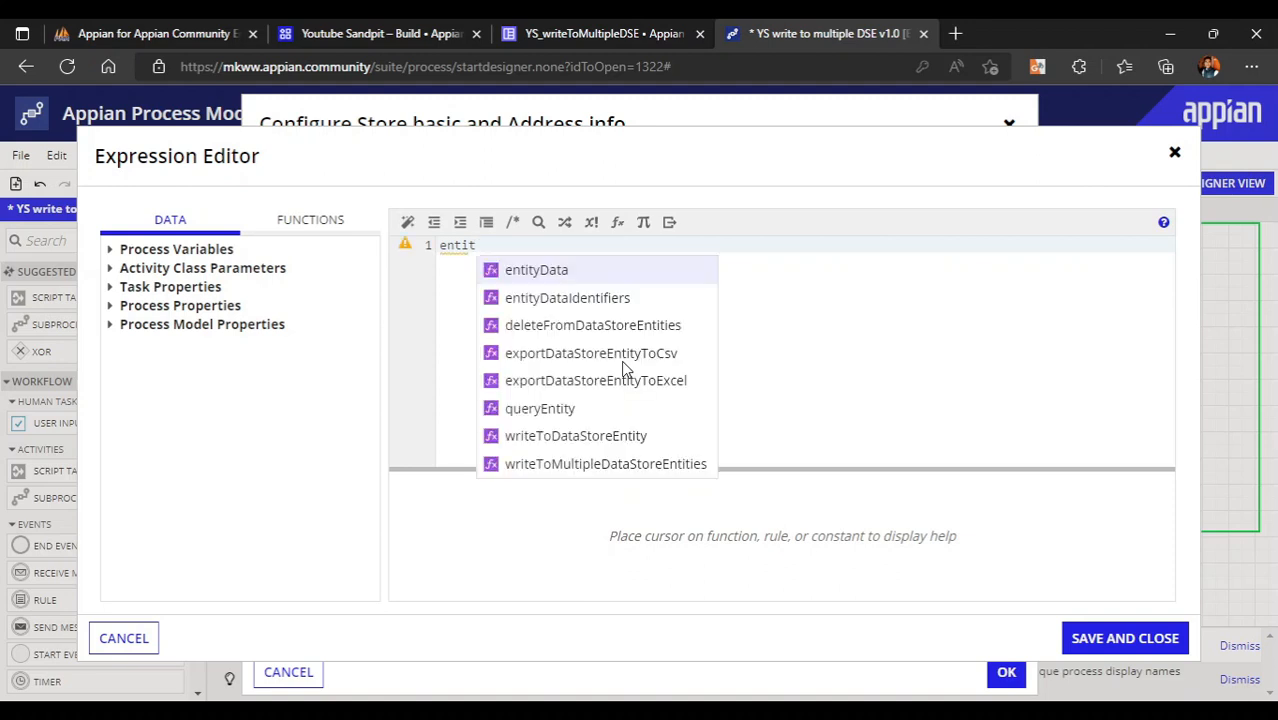
key(Return)
key(Return)
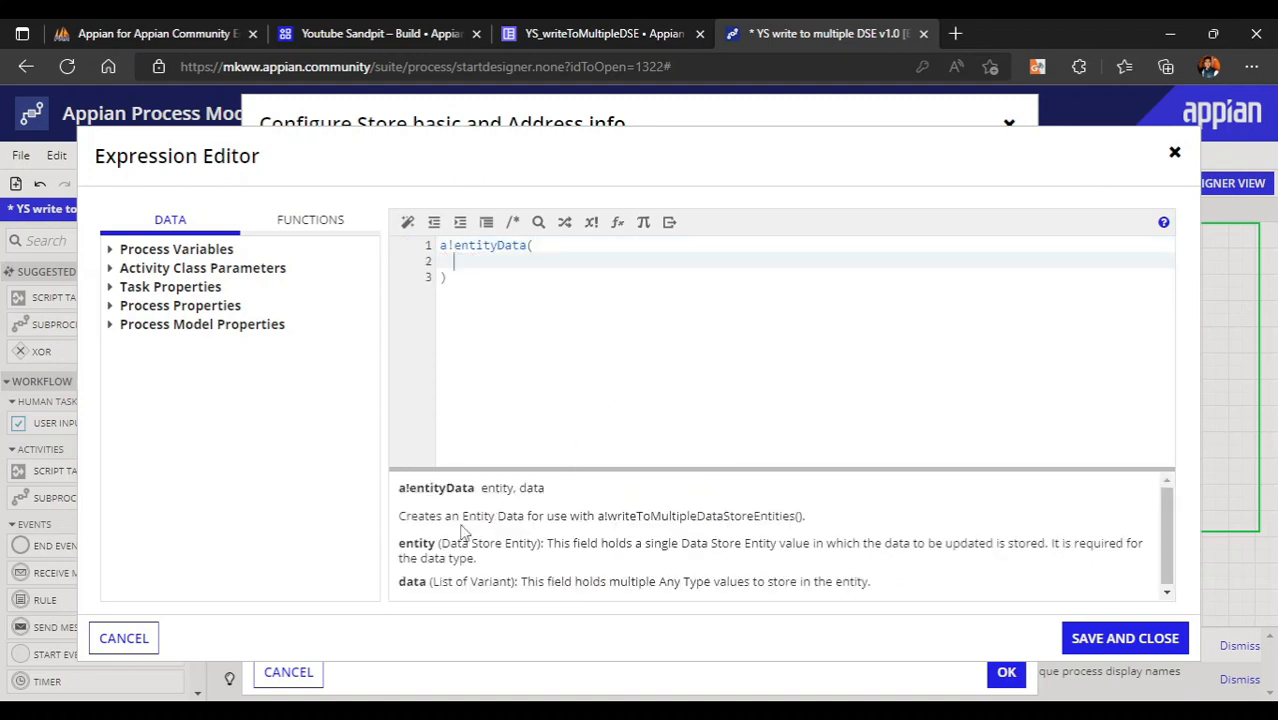
click(1080, 640)
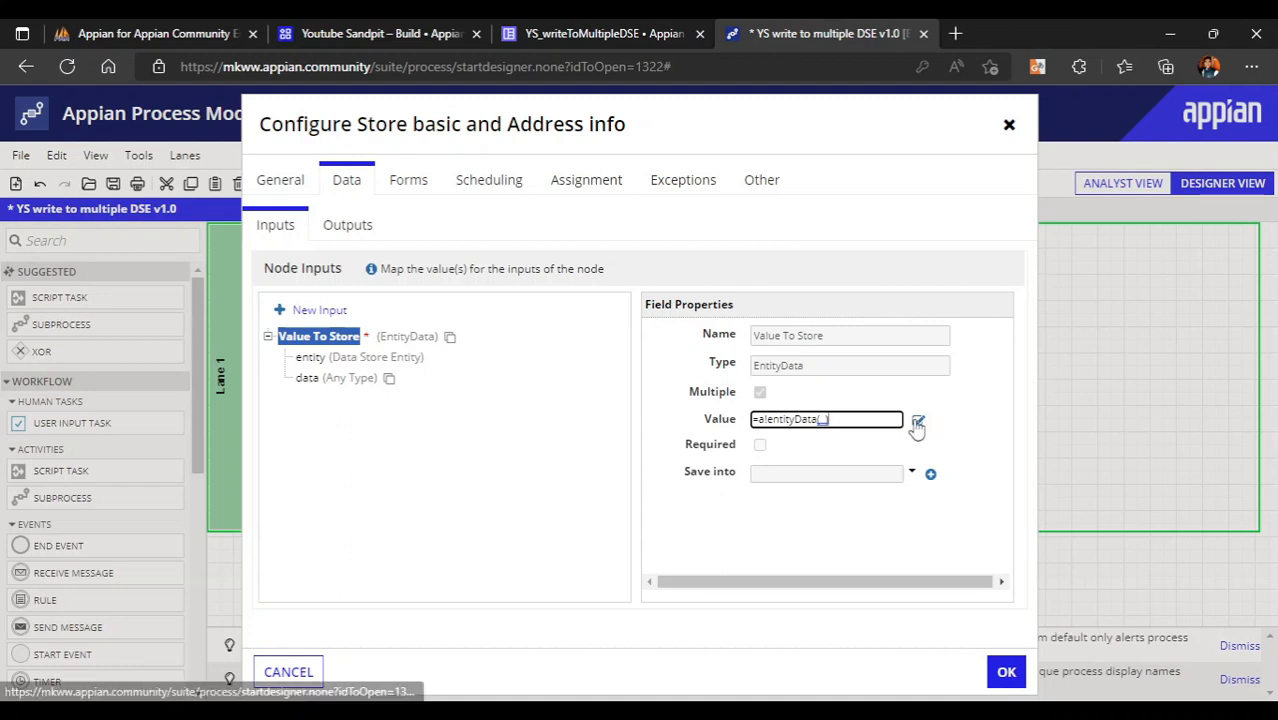
- Add an empty entity: parameter on its own line inside a!entityData
click(917, 423)
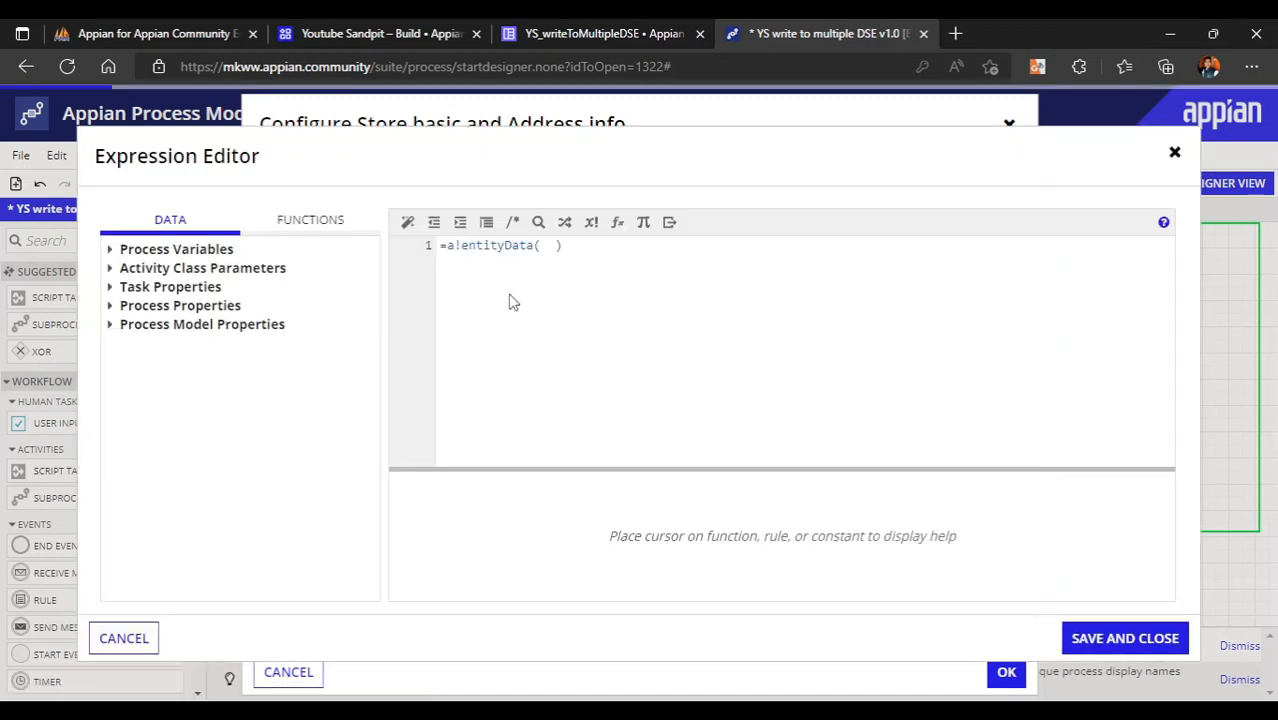
click(543, 246)
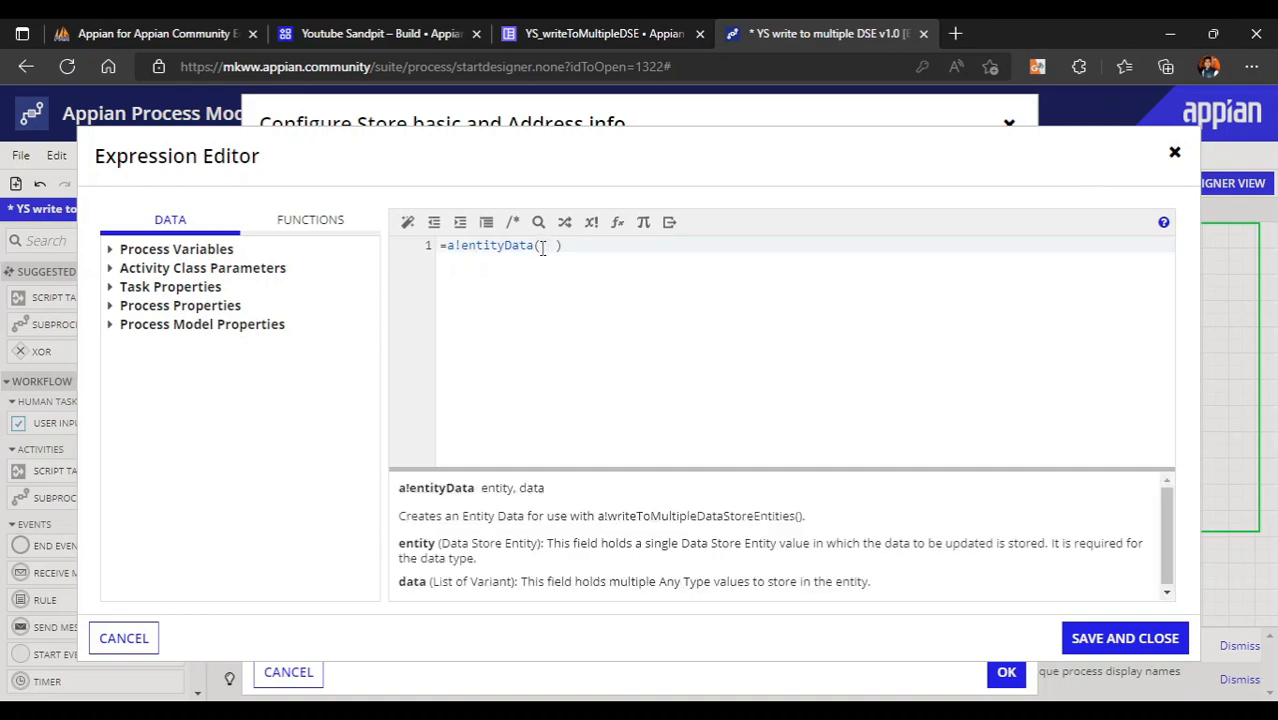
key(Return)
click(543, 247)
key(Return)
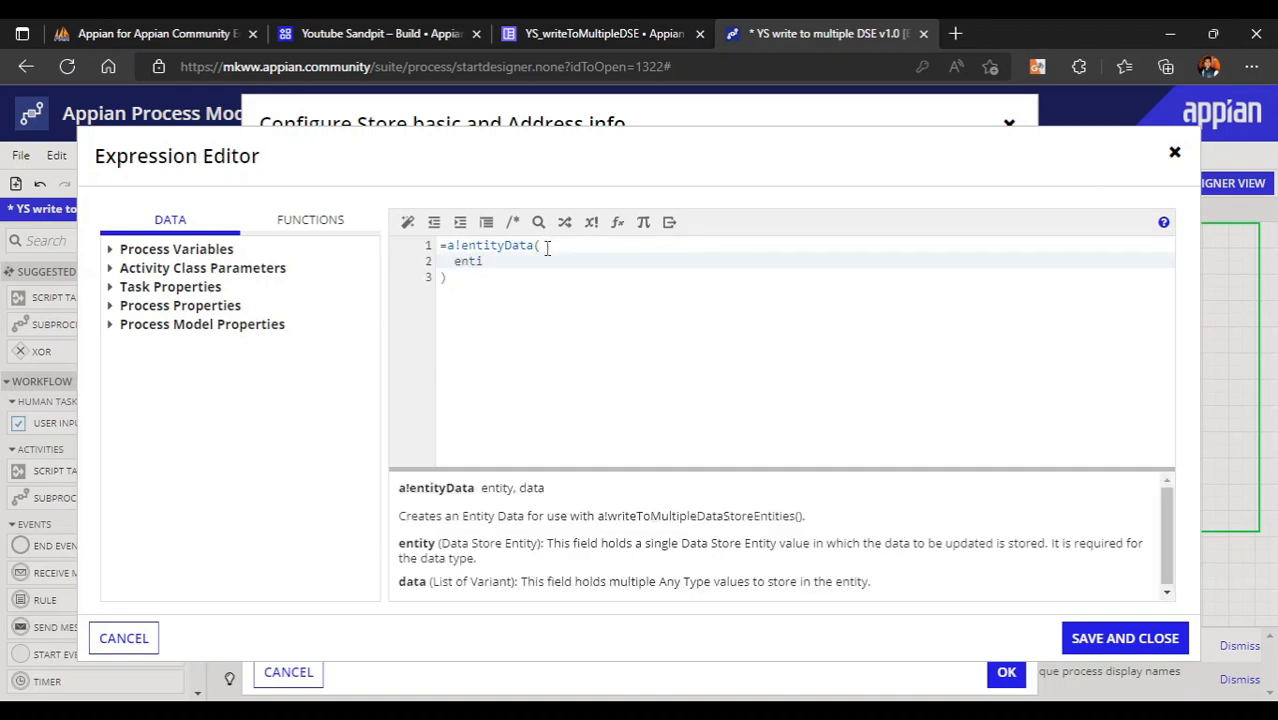
text(enti)
key(Return)
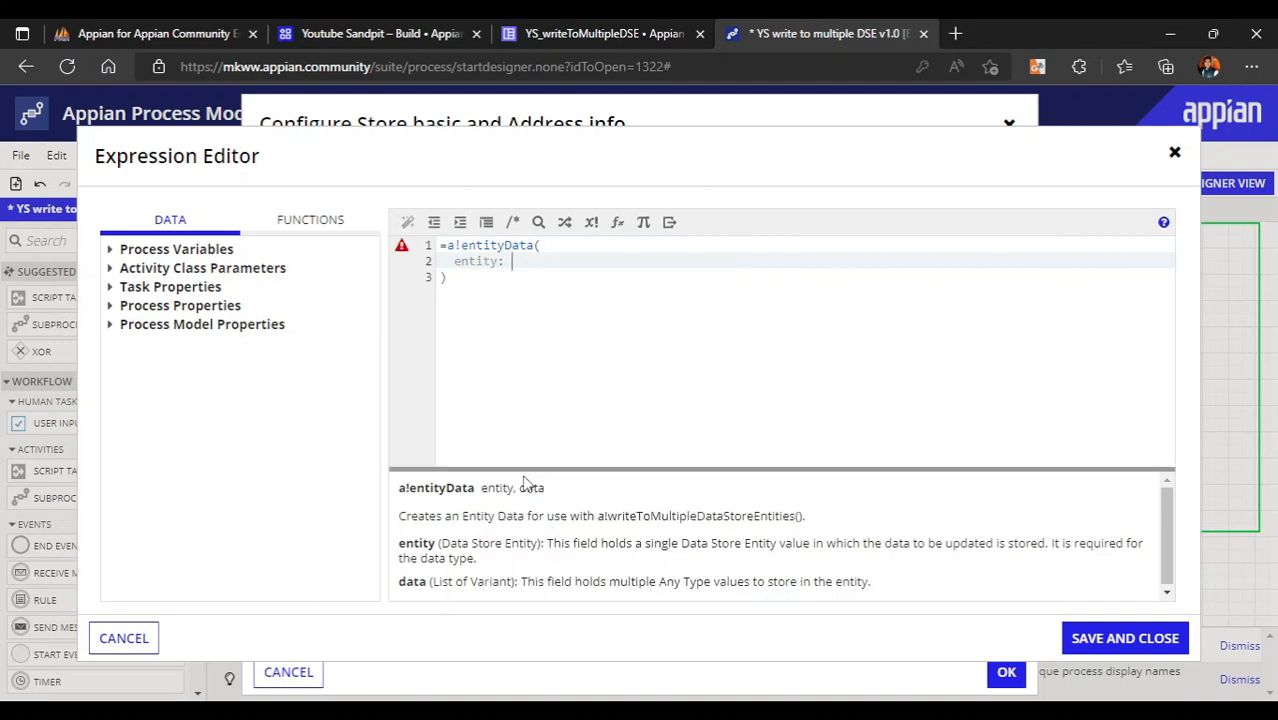
drag(443, 543, 546, 542)
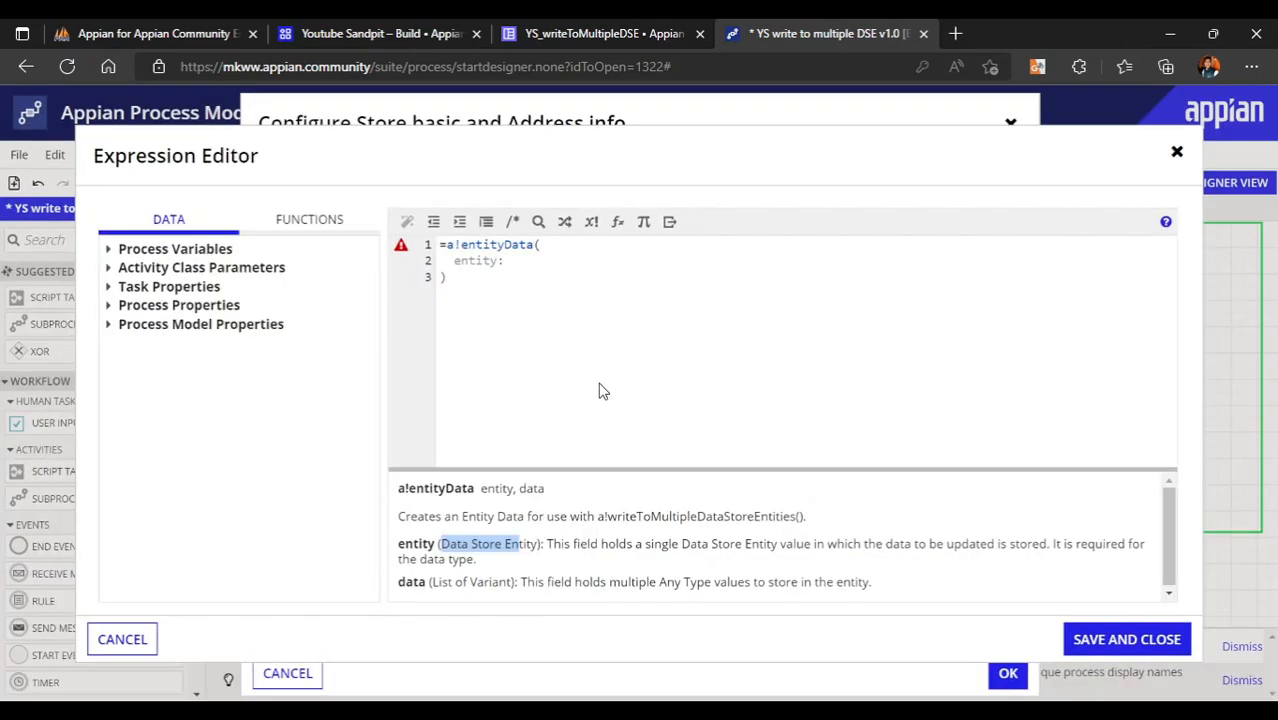
click(382, 30)
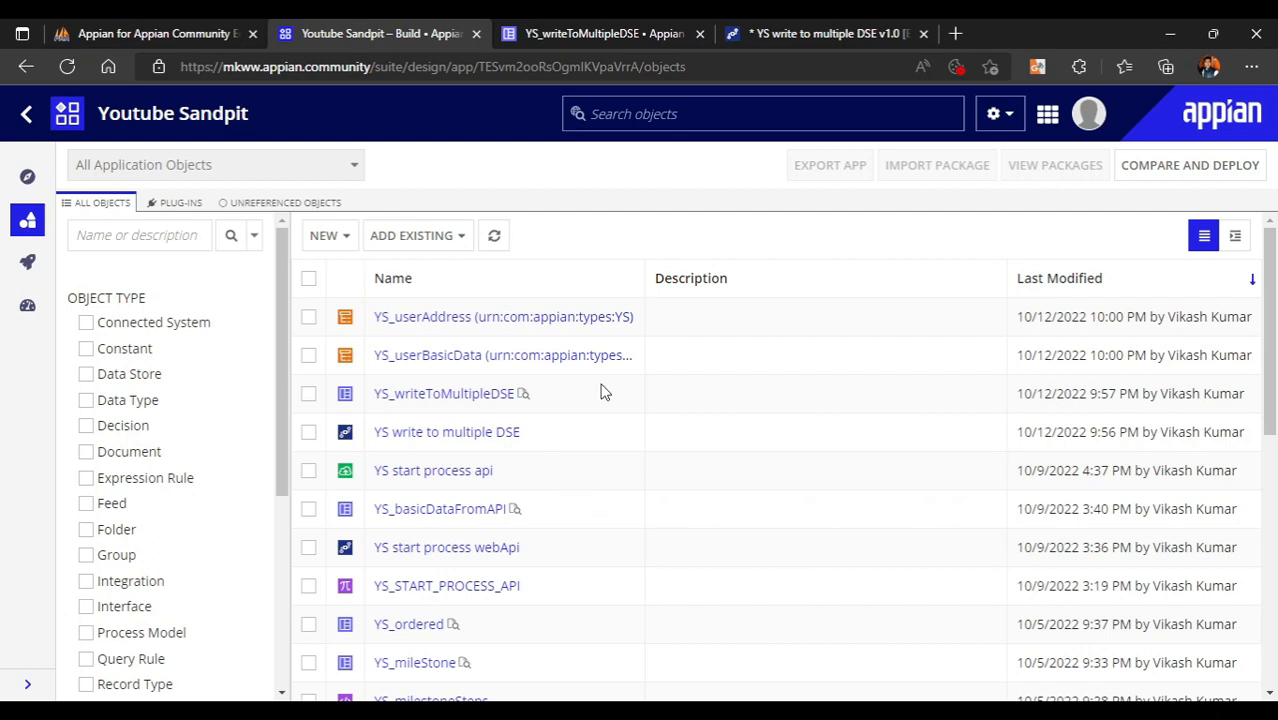
- Start a new constant named YS_BASIC_DATA_DSE with type Data Store Entity
click(331, 238)
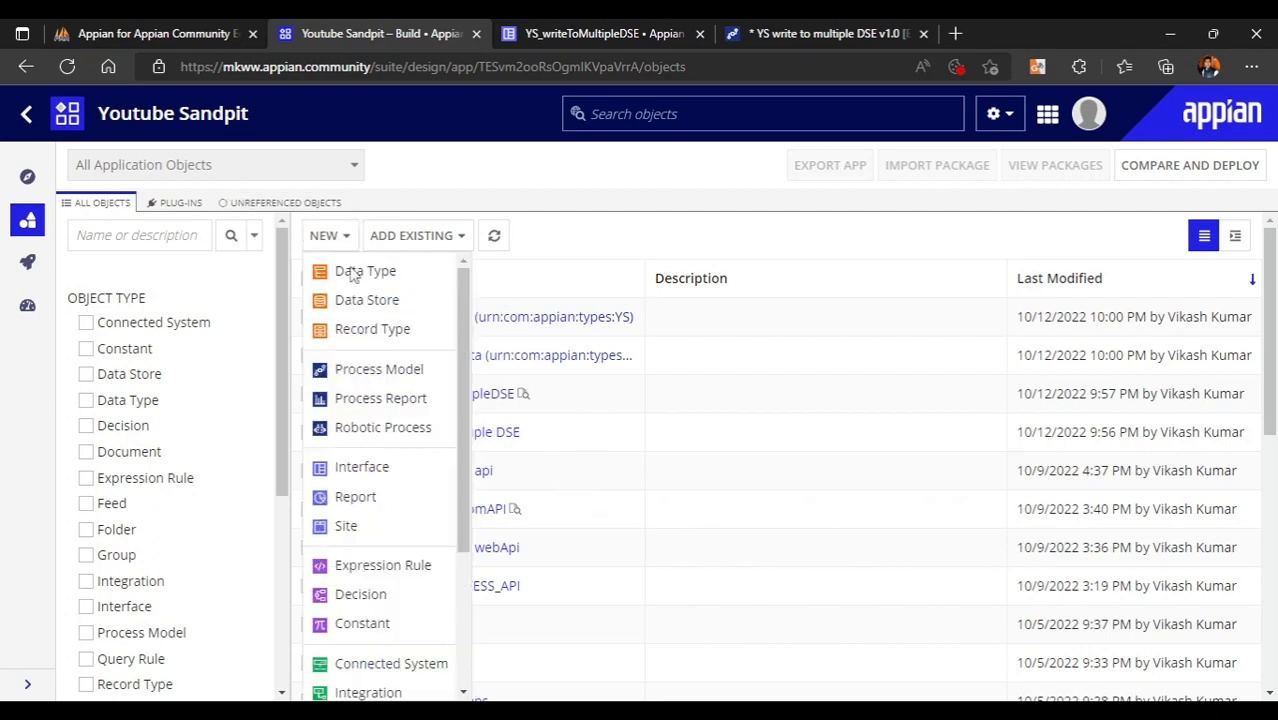
click(374, 630)
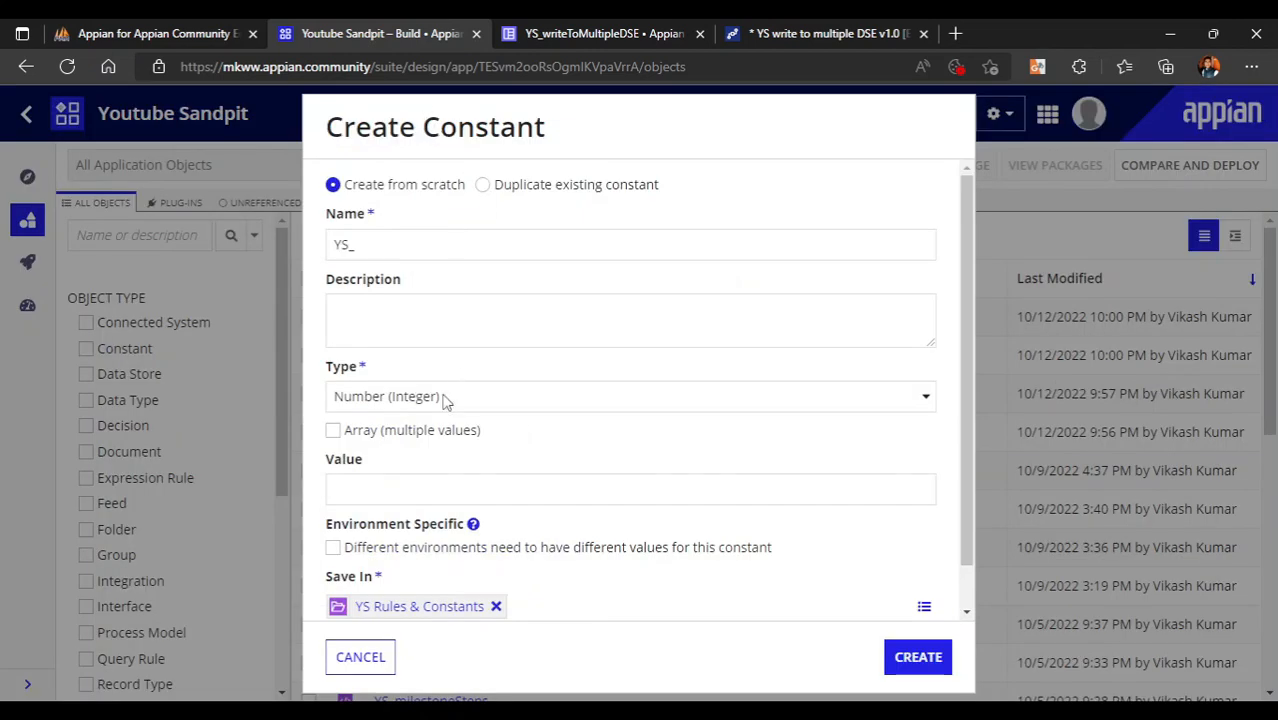
click(419, 243)
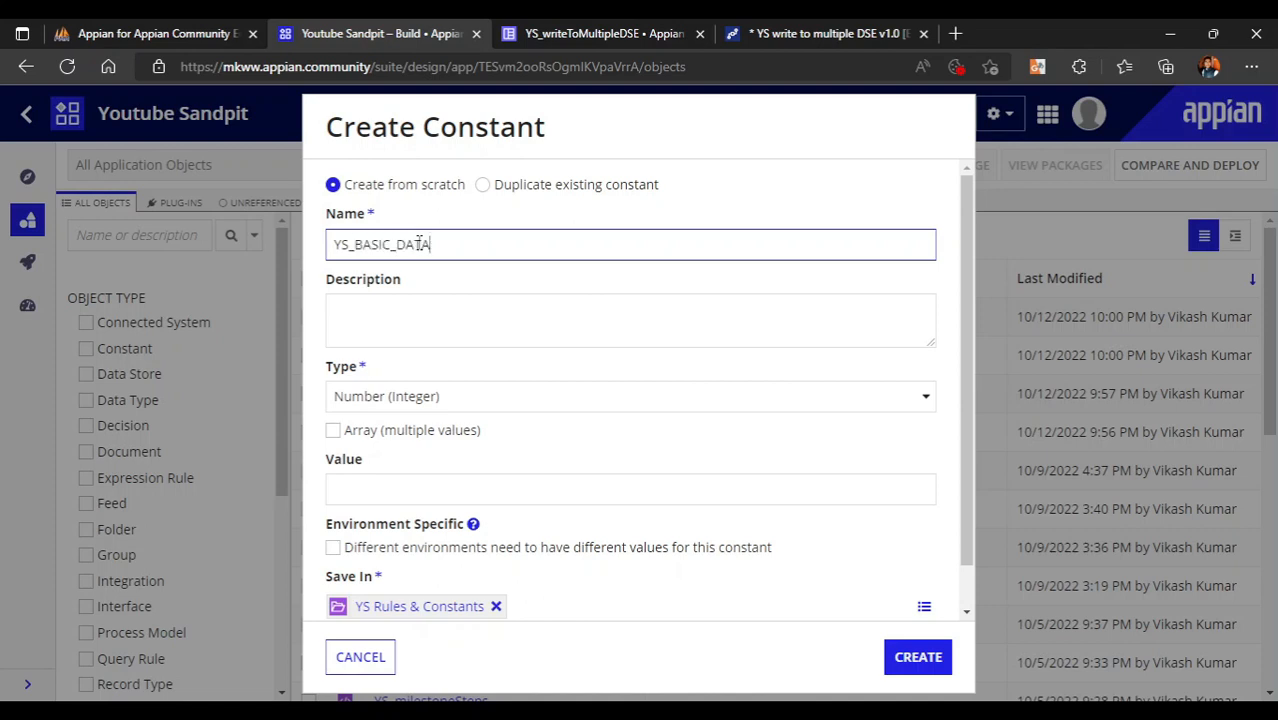
click(414, 400)
scroll(450, 230, up, 2)
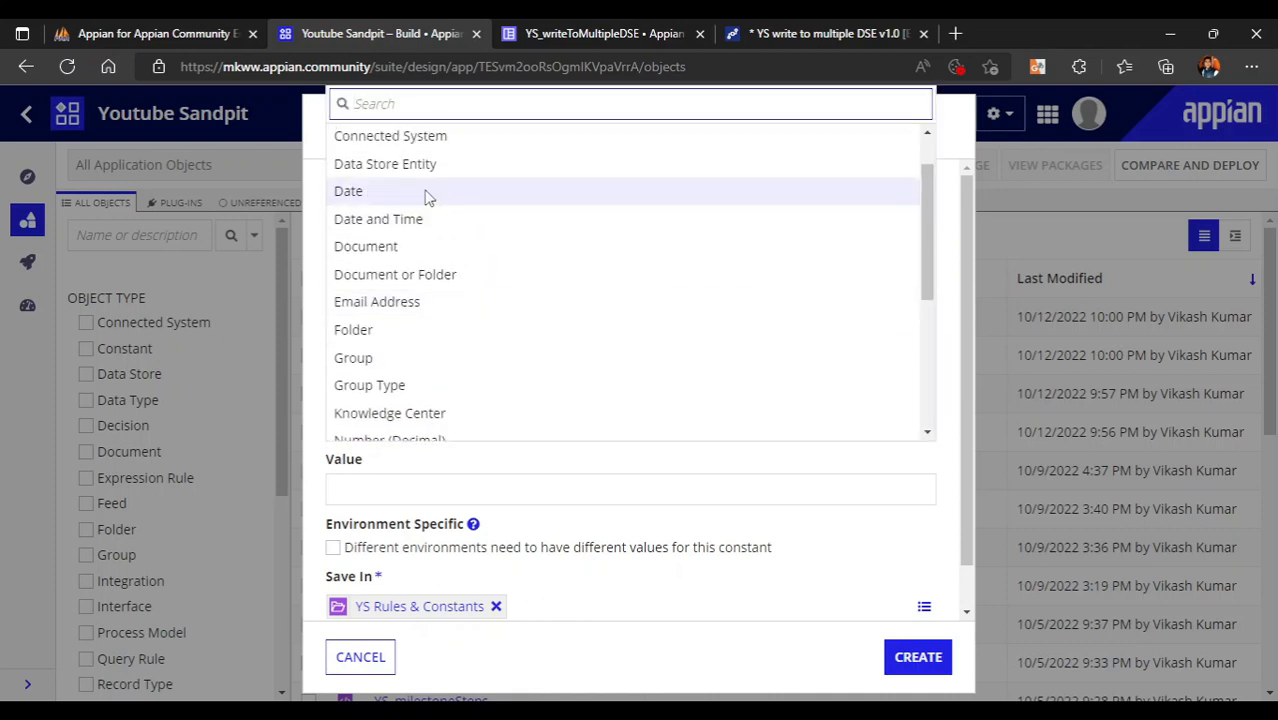
click(397, 163)
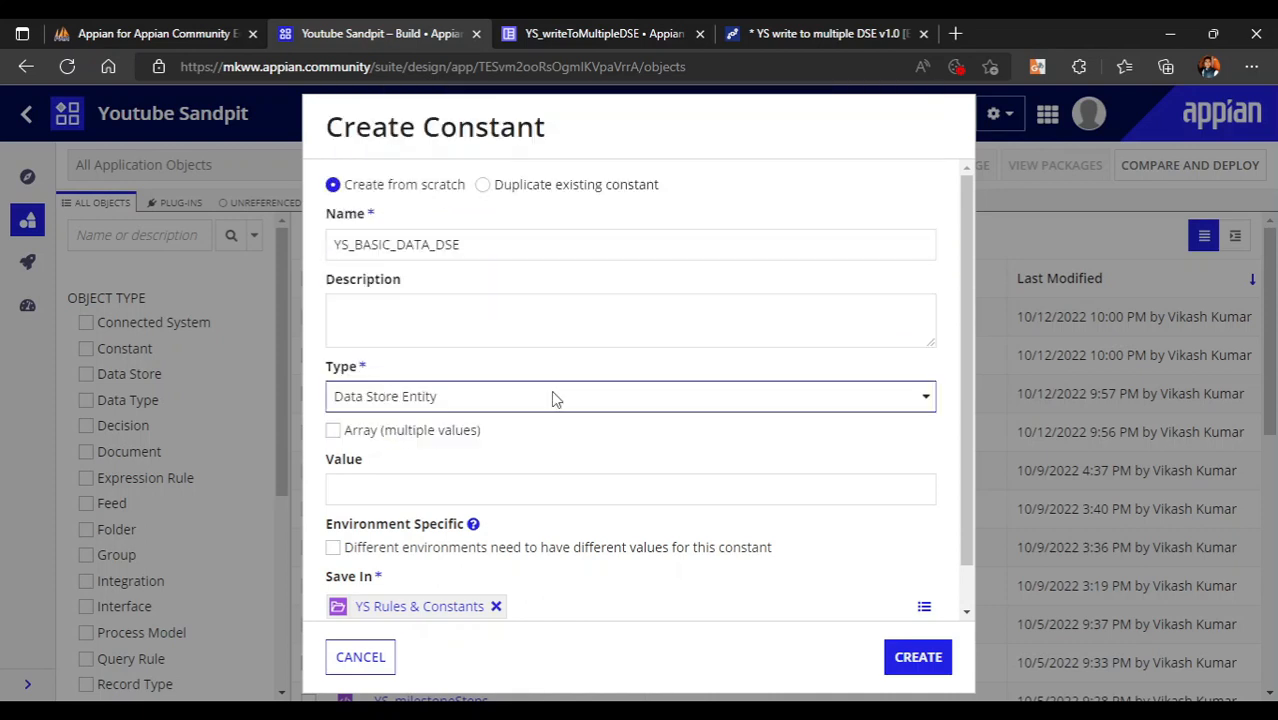
- Point the constant at YS Data Store's basicData entity and create it
click(461, 494)
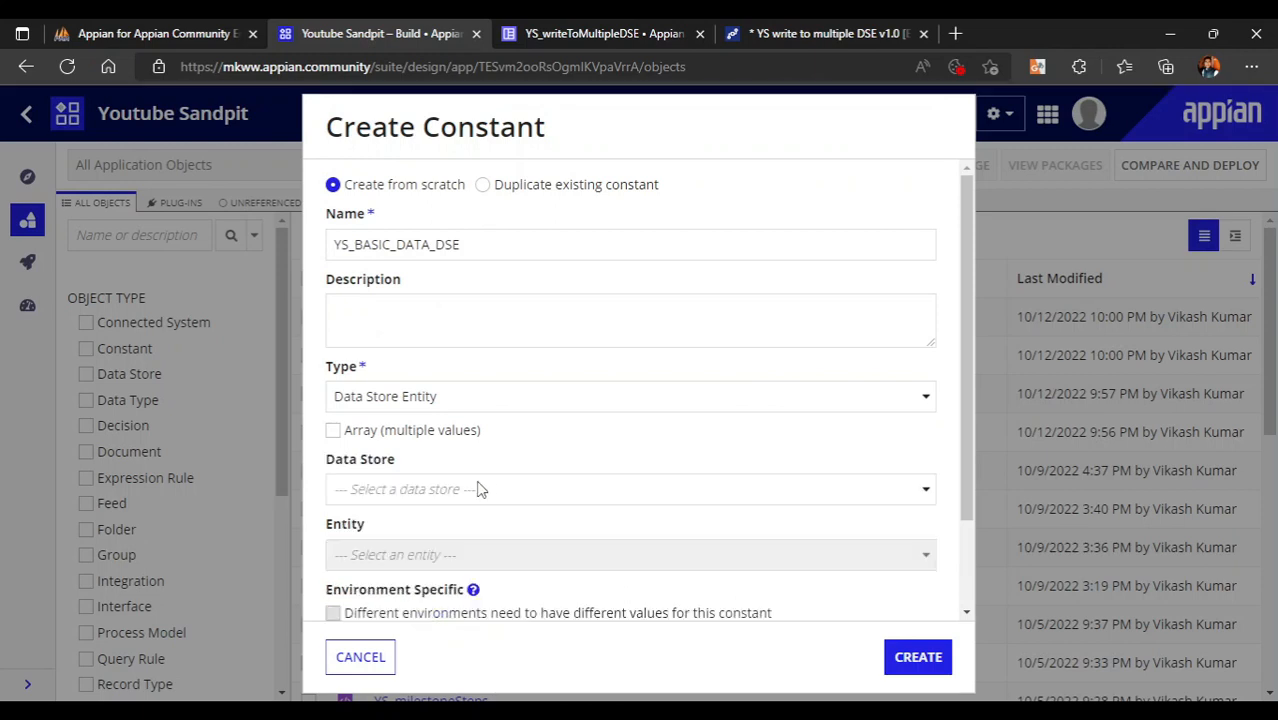
click(476, 492)
text(YS)
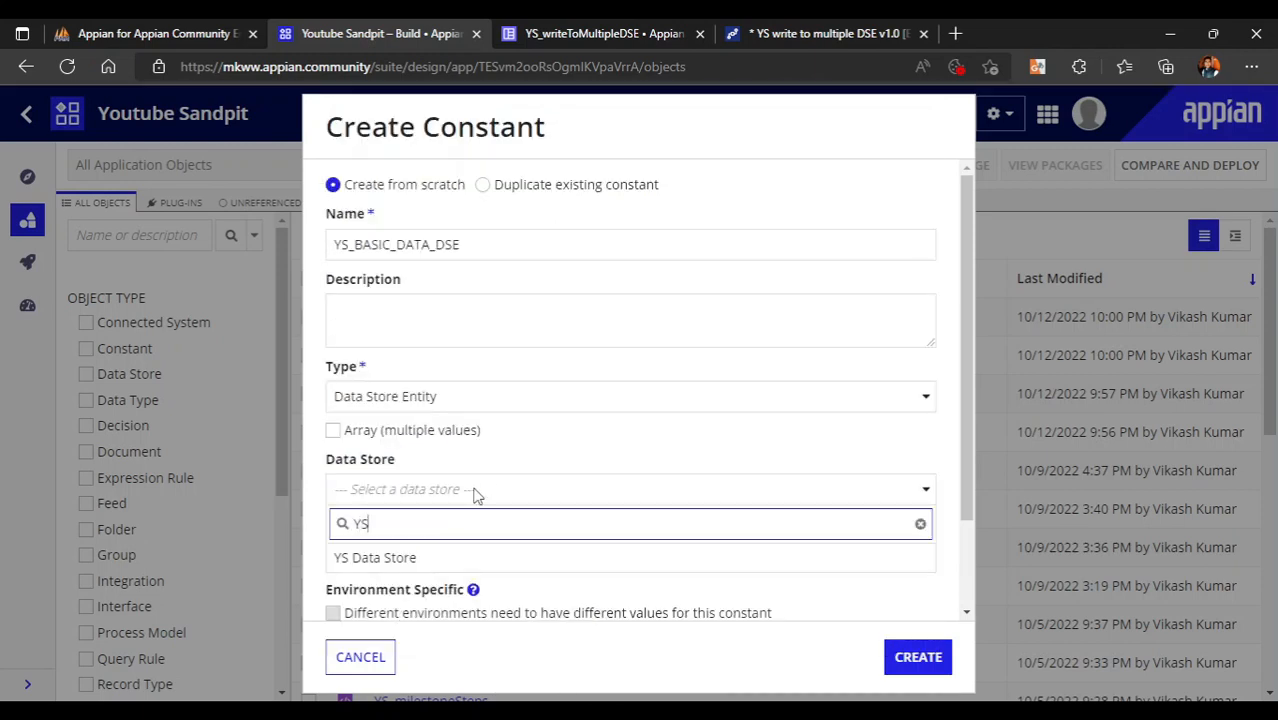
click(406, 556)
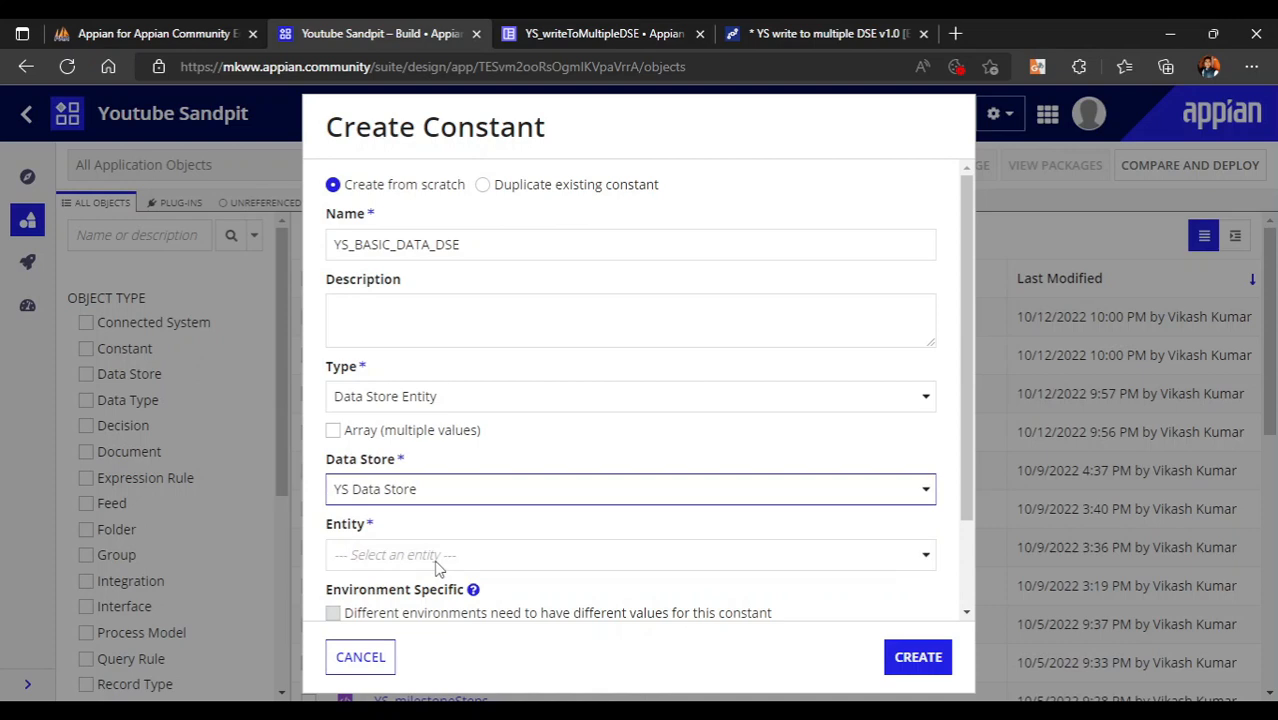
click(407, 554)
click(372, 495)
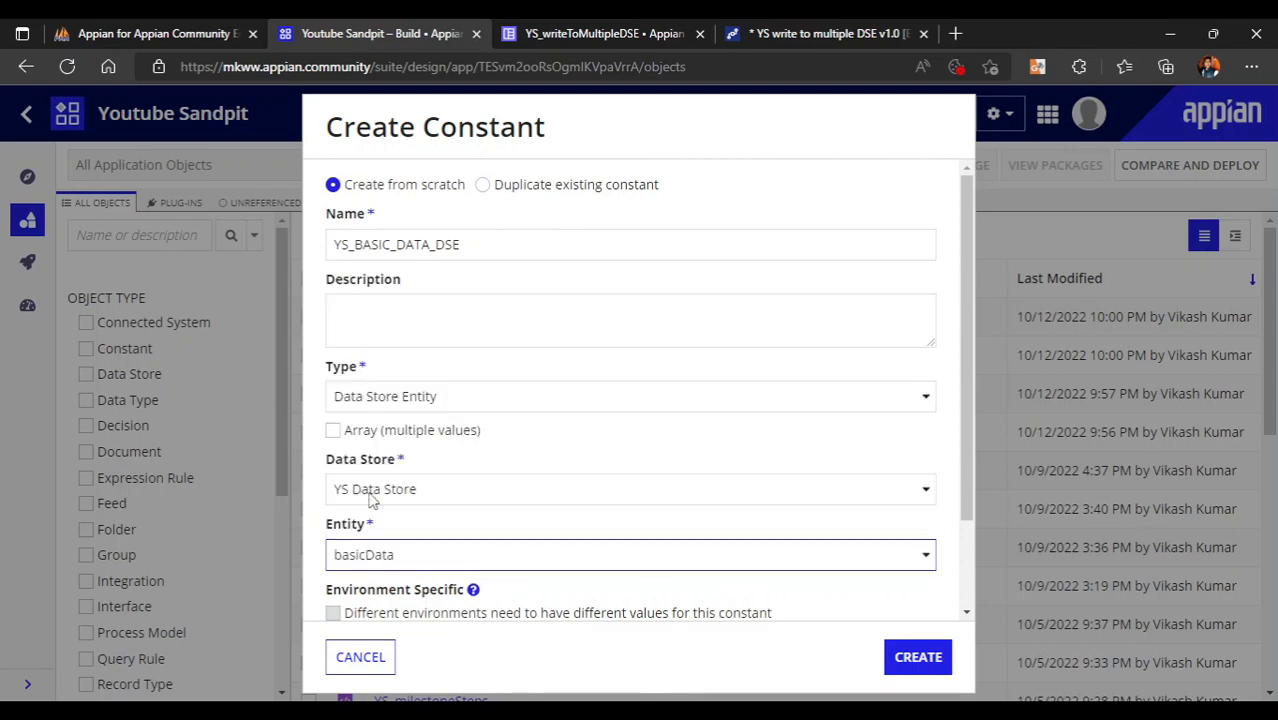
click(918, 657)
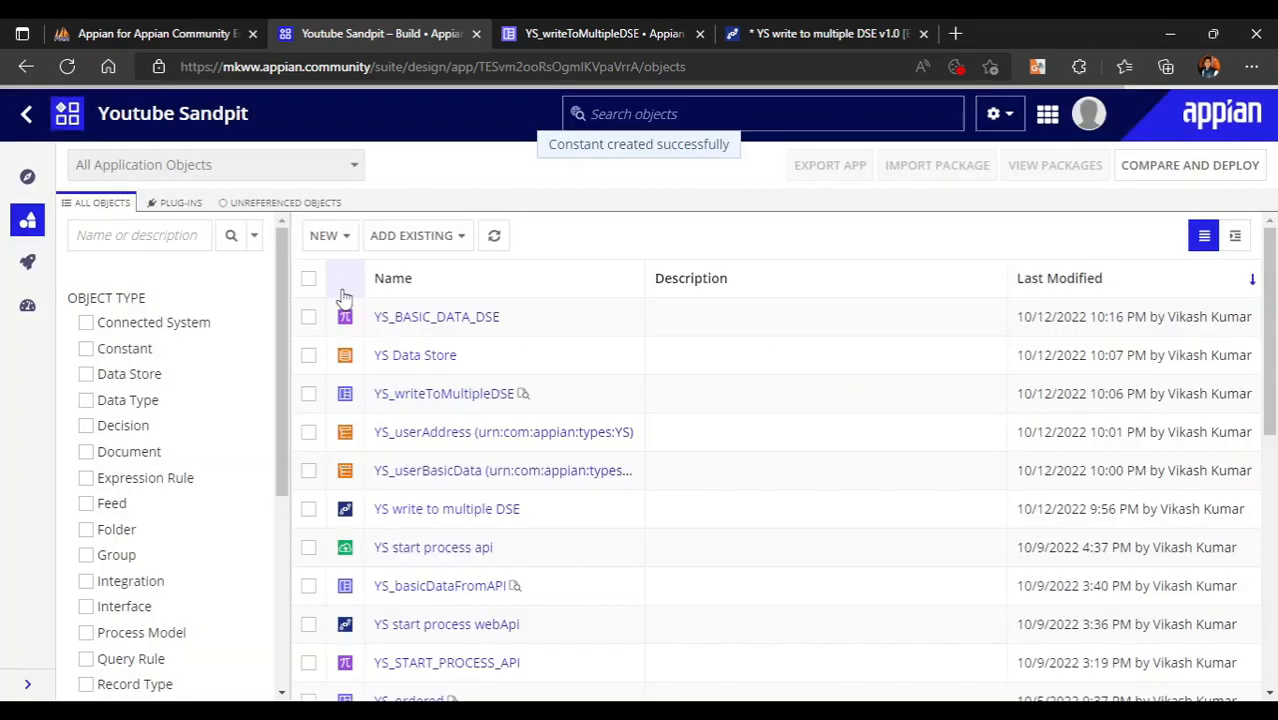
- Start another constant named YS_USER_ADDRESS_DSE with type Data Store Entity
click(322, 236)
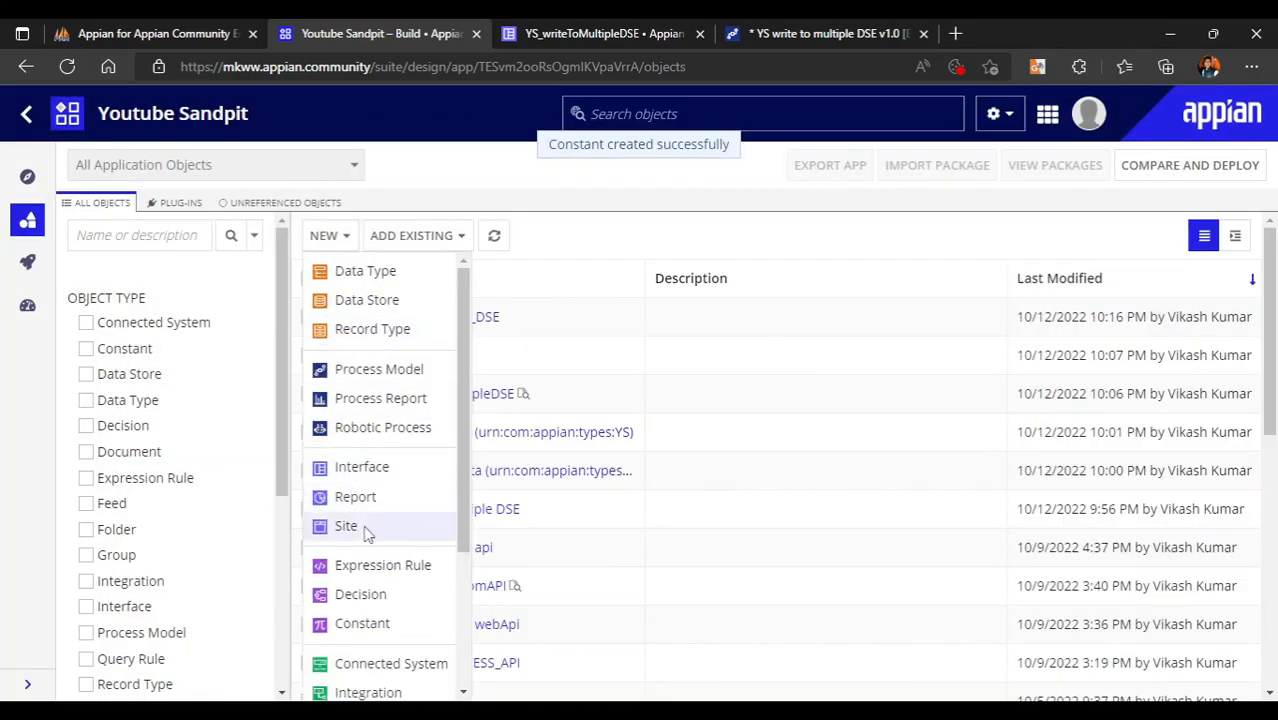
click(372, 624)
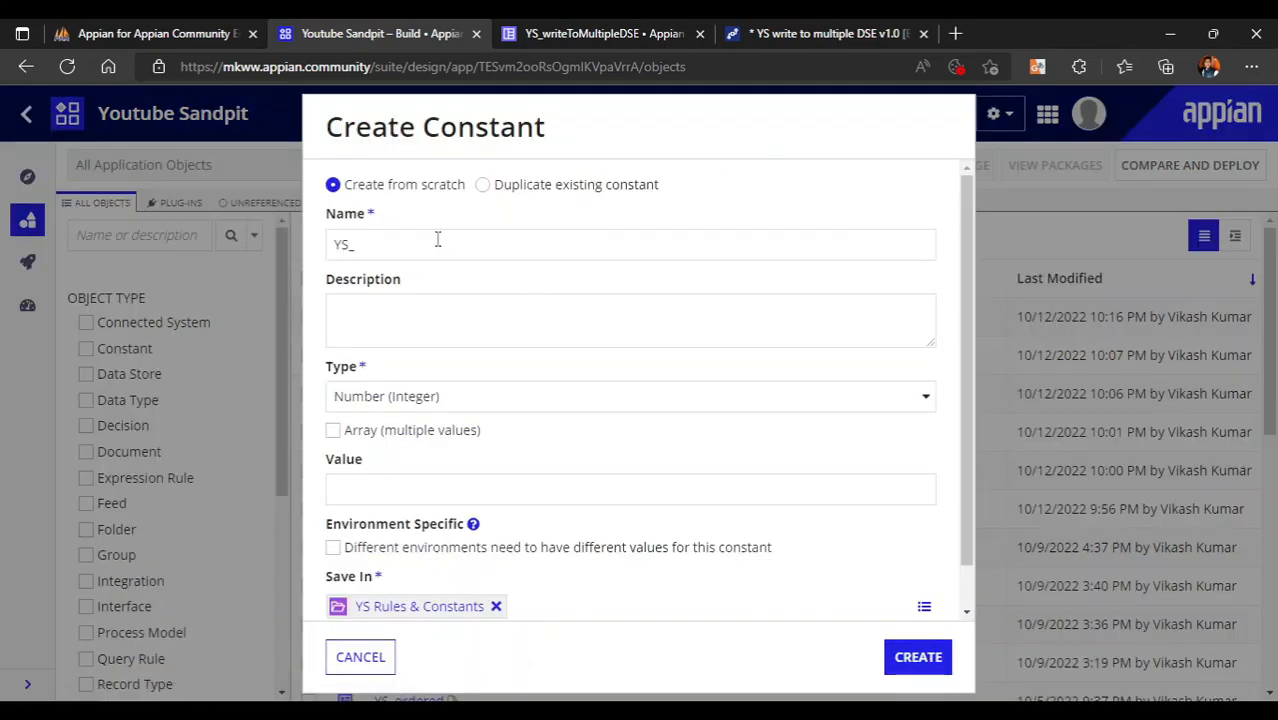
click(426, 240)
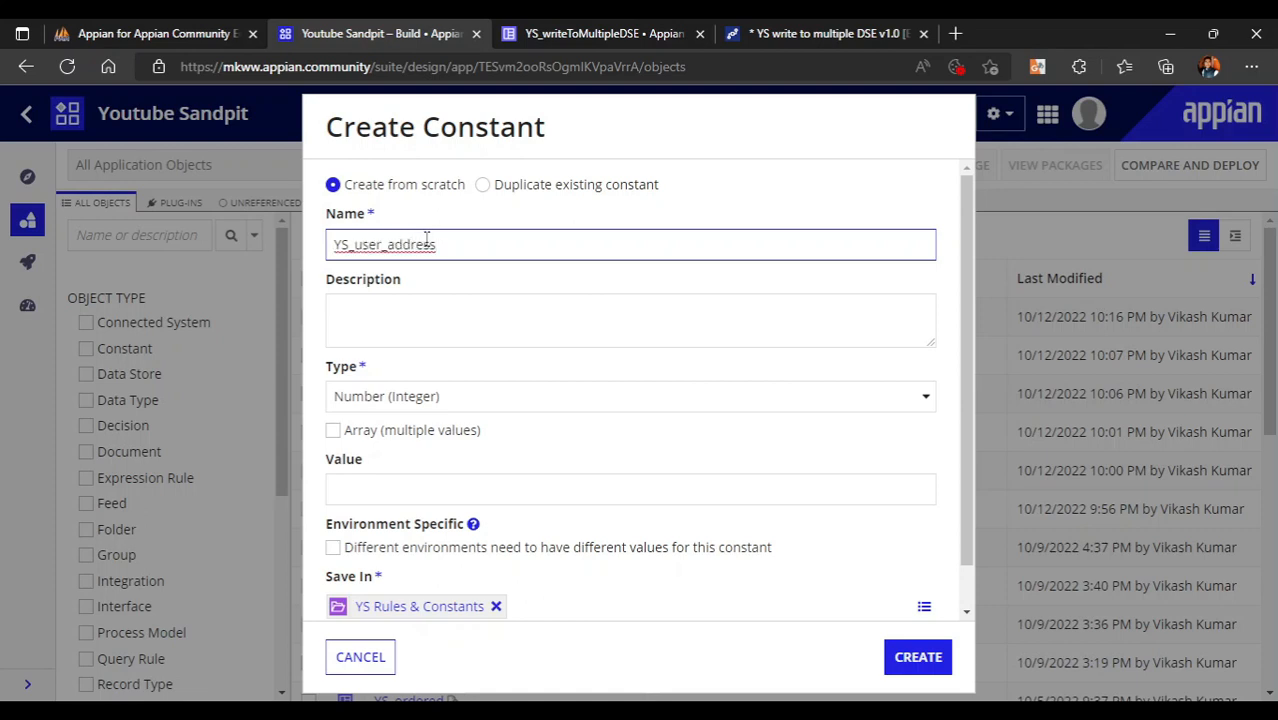
key(BackSpace)
key(BackSpace)
key(BackSpace)
key(BackSpace)
key(BackSpace)
key(BackSpace)
key(BackSpace)
key(BackSpace)
key(BackSpace)
key(BackSpace)
click(416, 397)
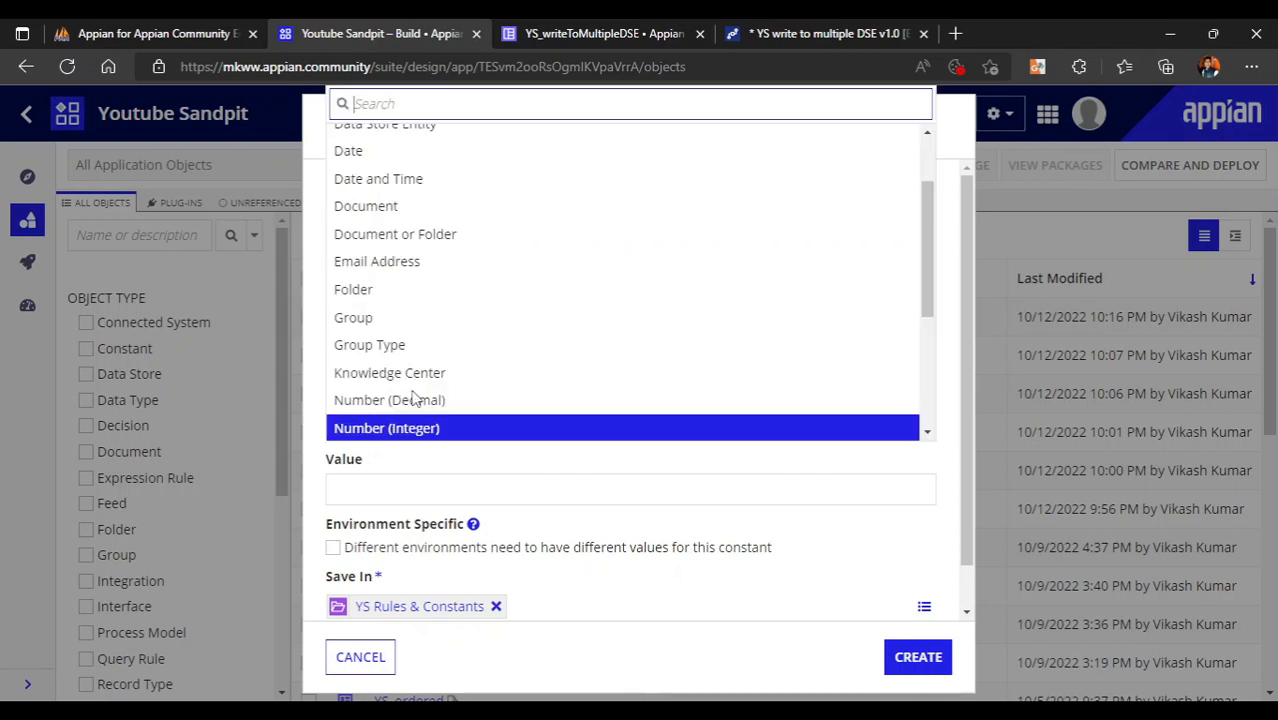
scroll(448, 275, up, 1)
click(420, 156)
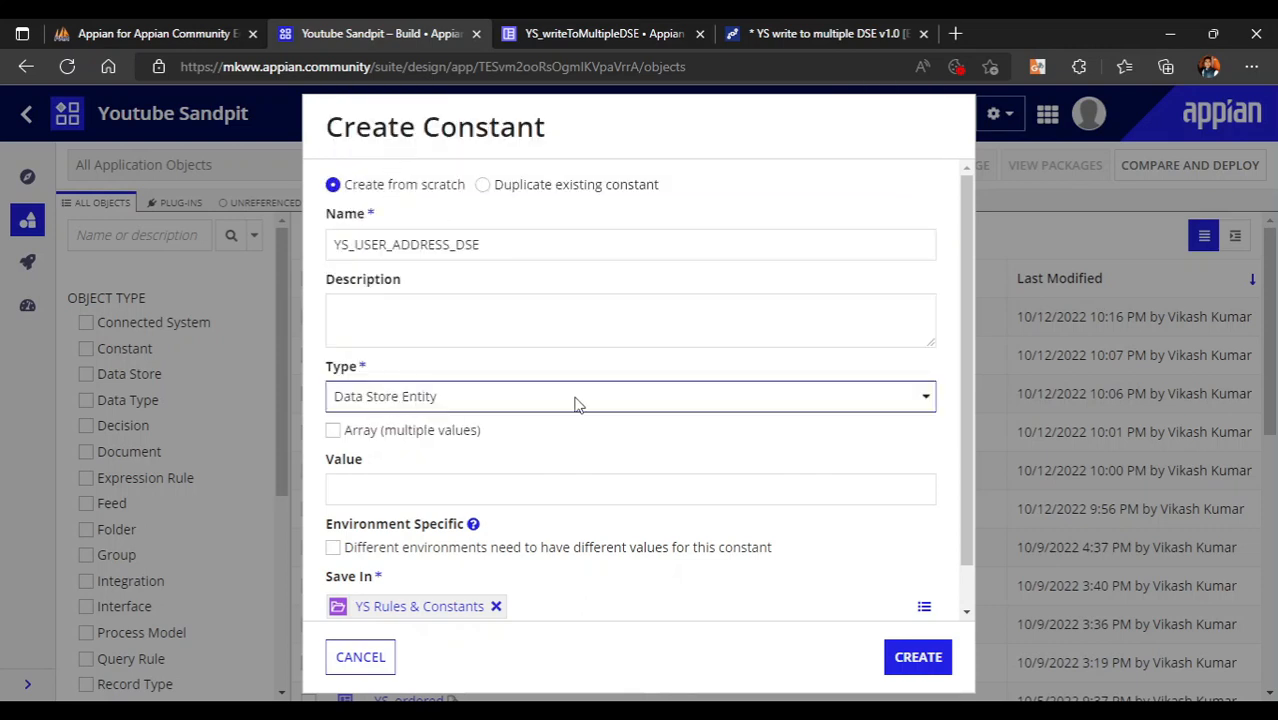
- Point it at YS Data Store's userAddress entity and create the constant
click(442, 495)
text(YS)
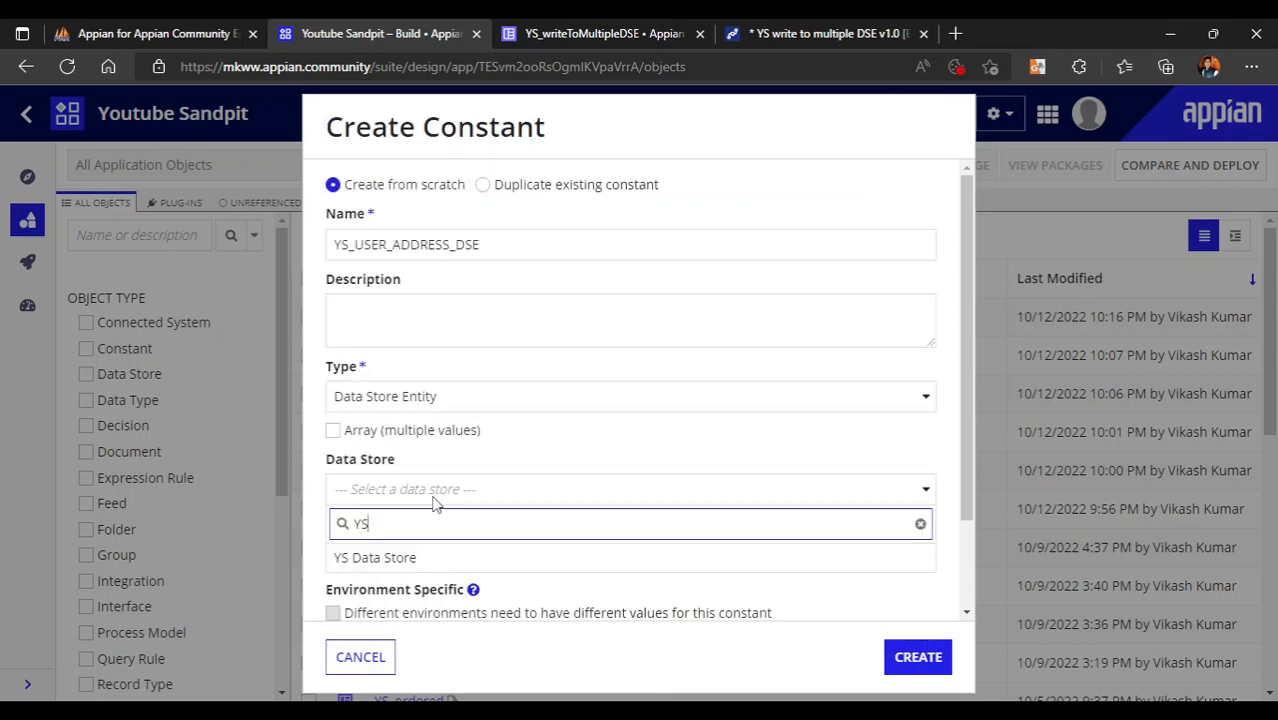
click(405, 558)
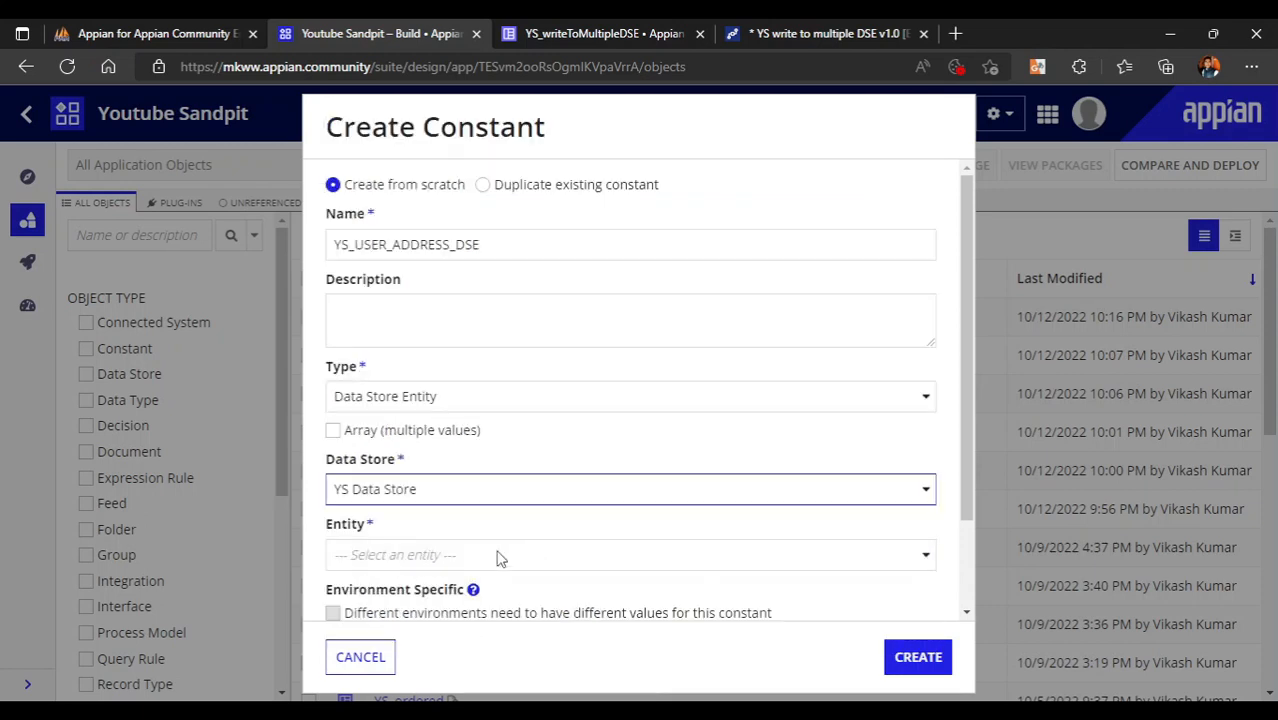
click(483, 556)
click(432, 526)
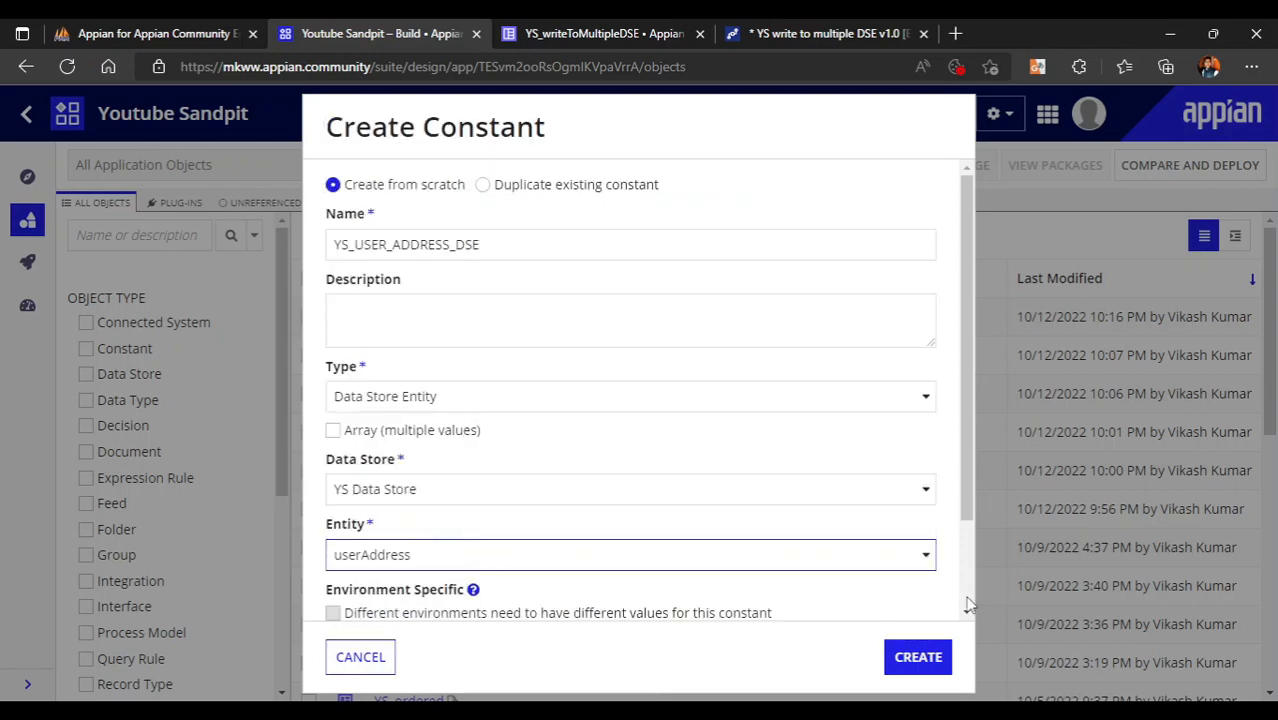
click(918, 660)
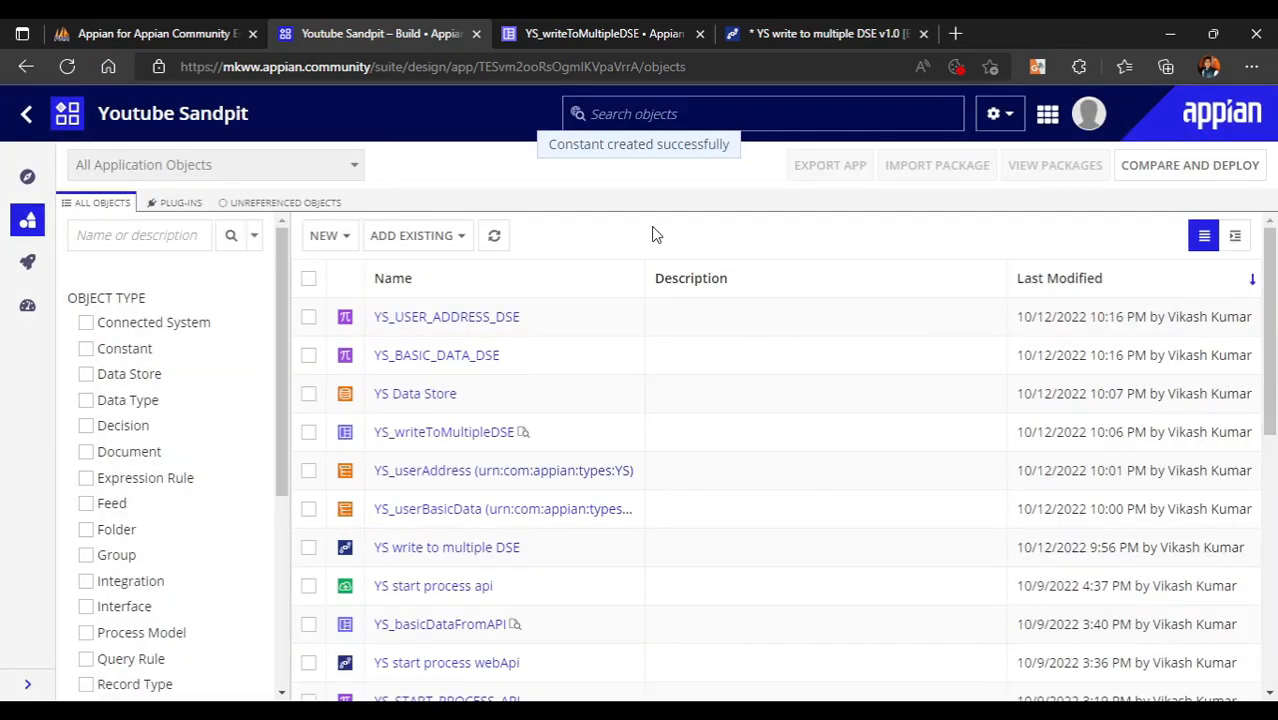
- Return to the '* YS write to multiple DSE' tab and put the cursor after 'entity:'
click(898, 30)
click(529, 247)
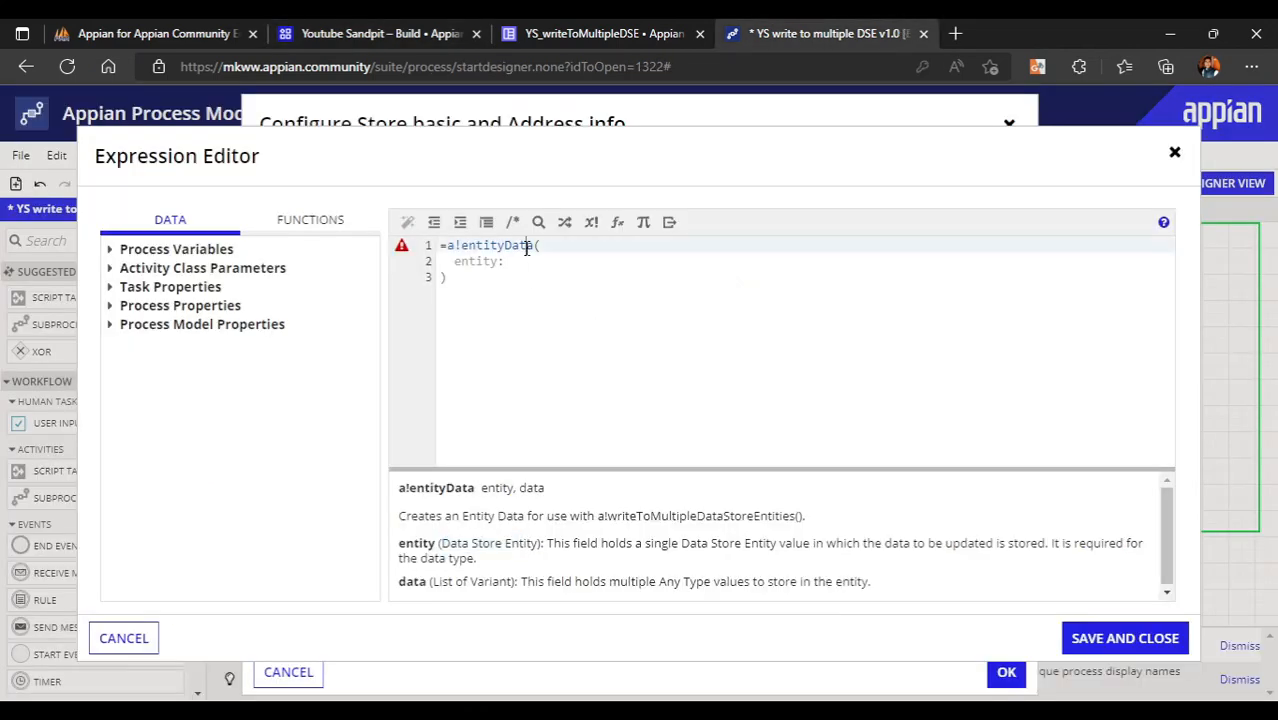
click(512, 261)
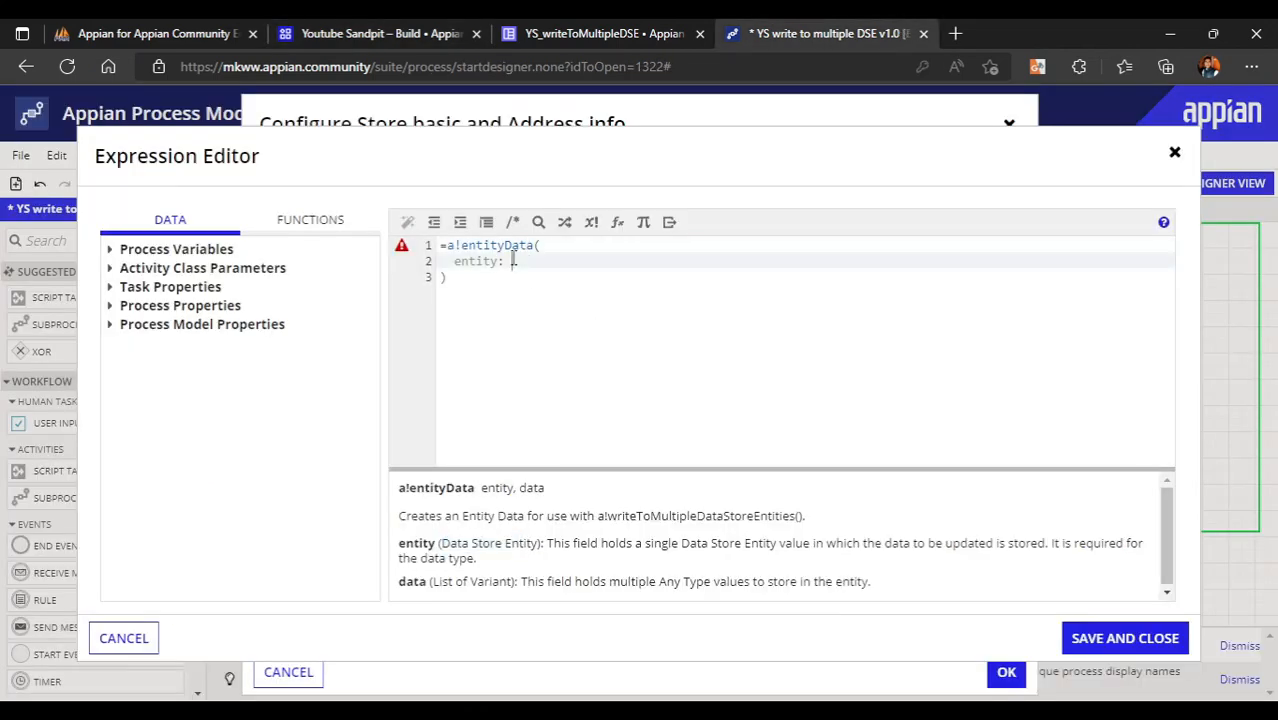
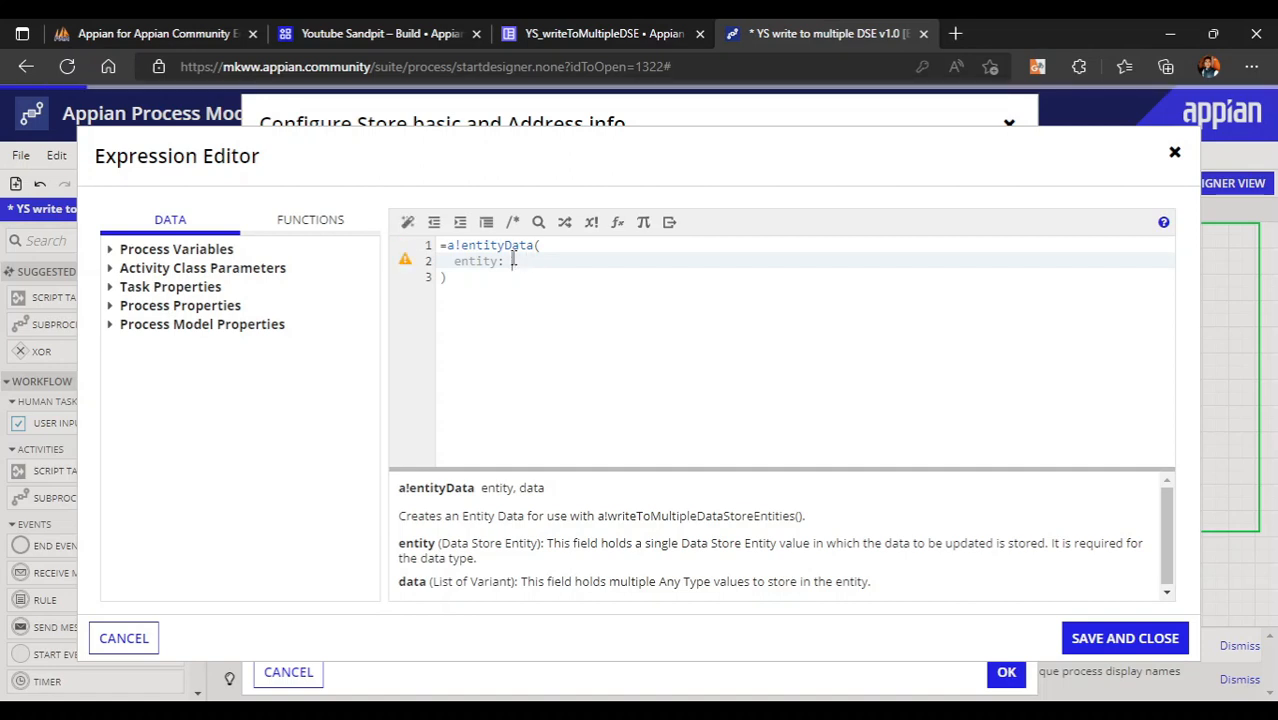
- Set the entity to cons!YS_BASIC_DATA_DSE, copying the exact name from the constants list
text(ons!ys)
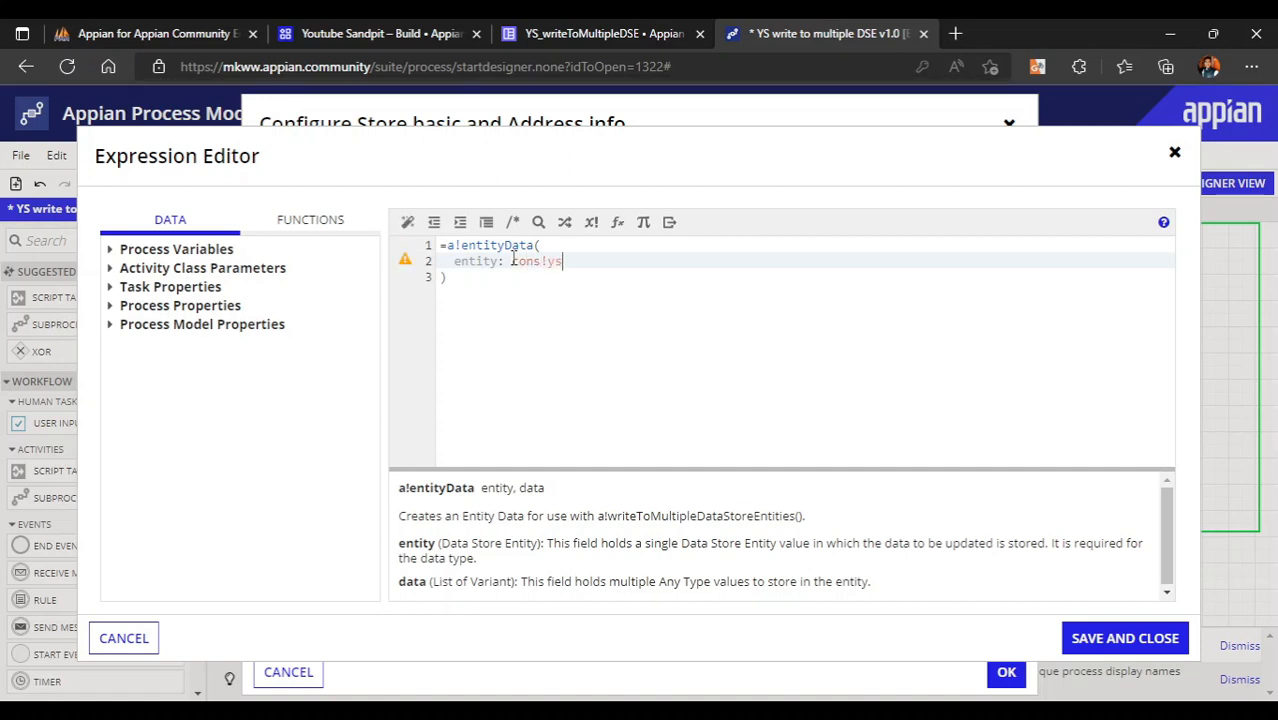
text(_yser)
key(BackSpace)
key(BackSpace)
key(BackSpace)
key(BackSpace)
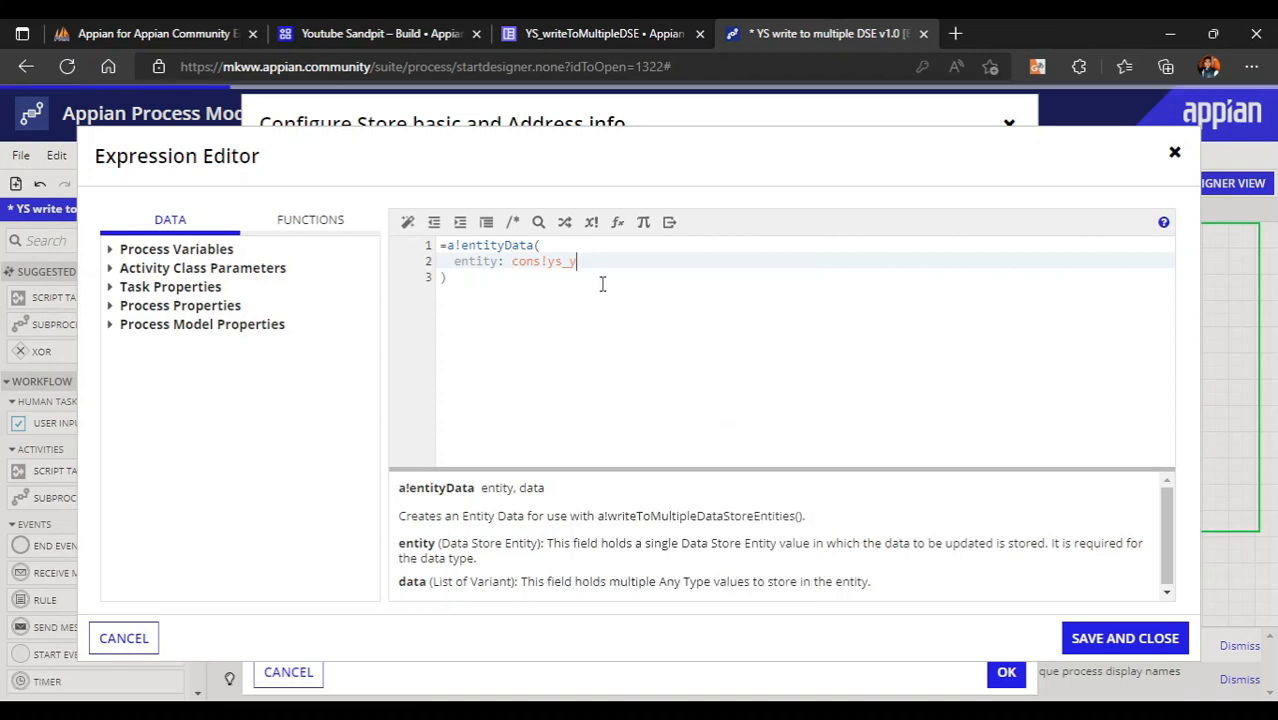
text(user)
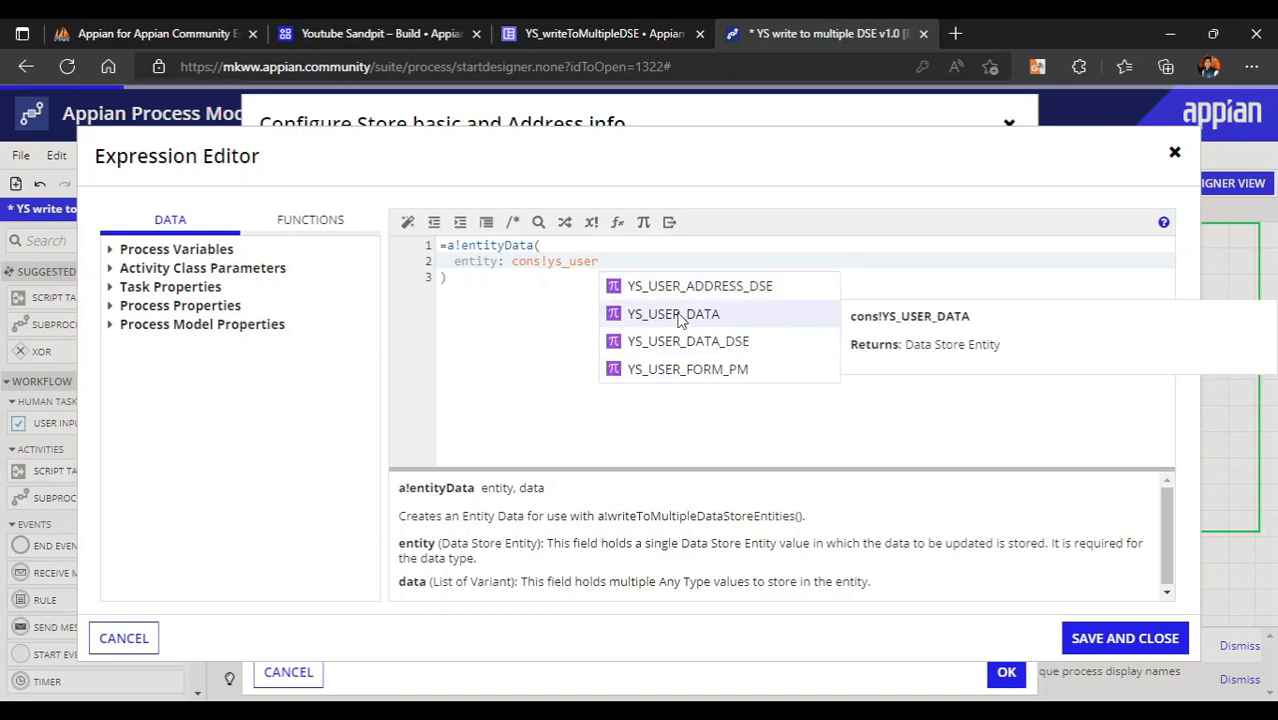
click(400, 33)
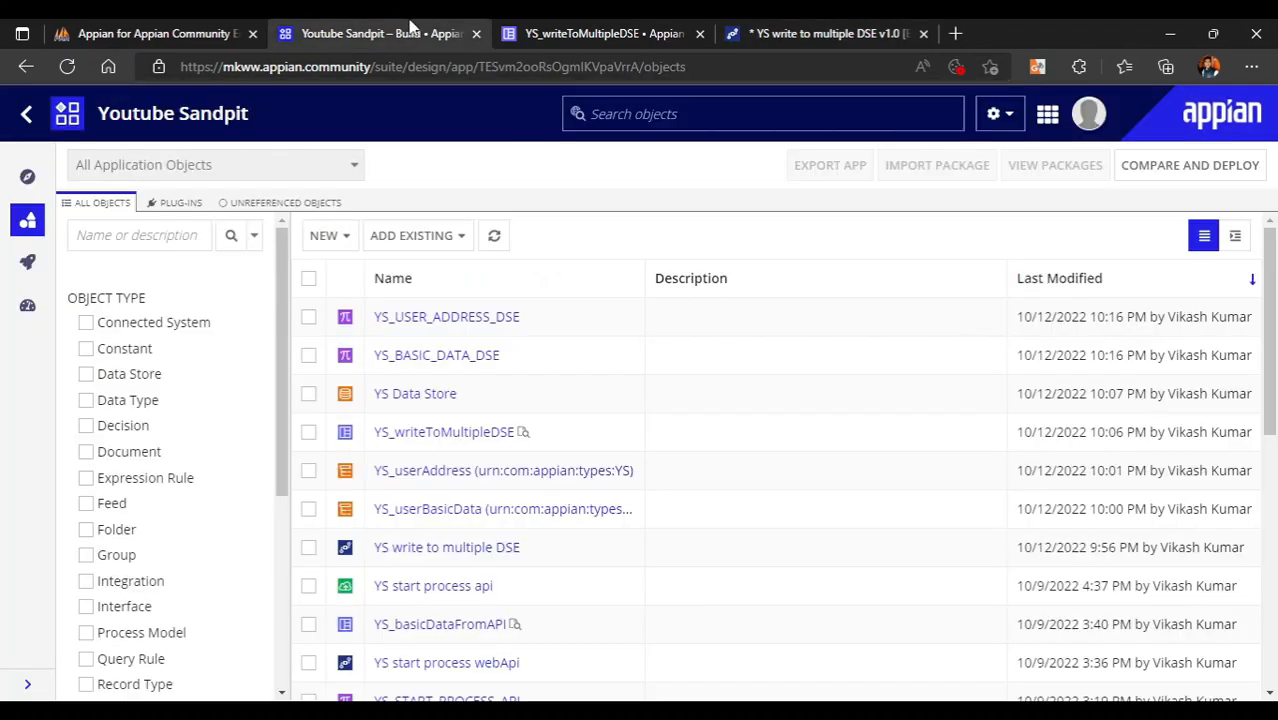
drag(508, 355, 370, 362)
key(ctrl+c)
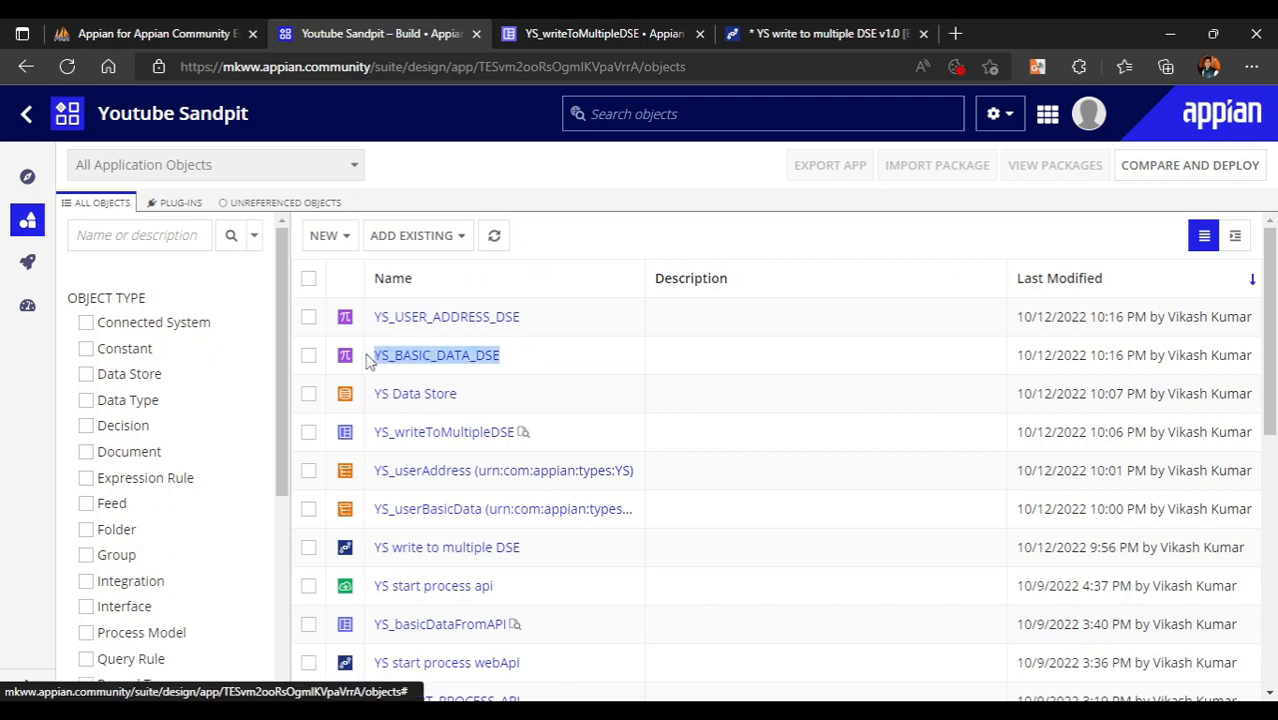
click(805, 33)
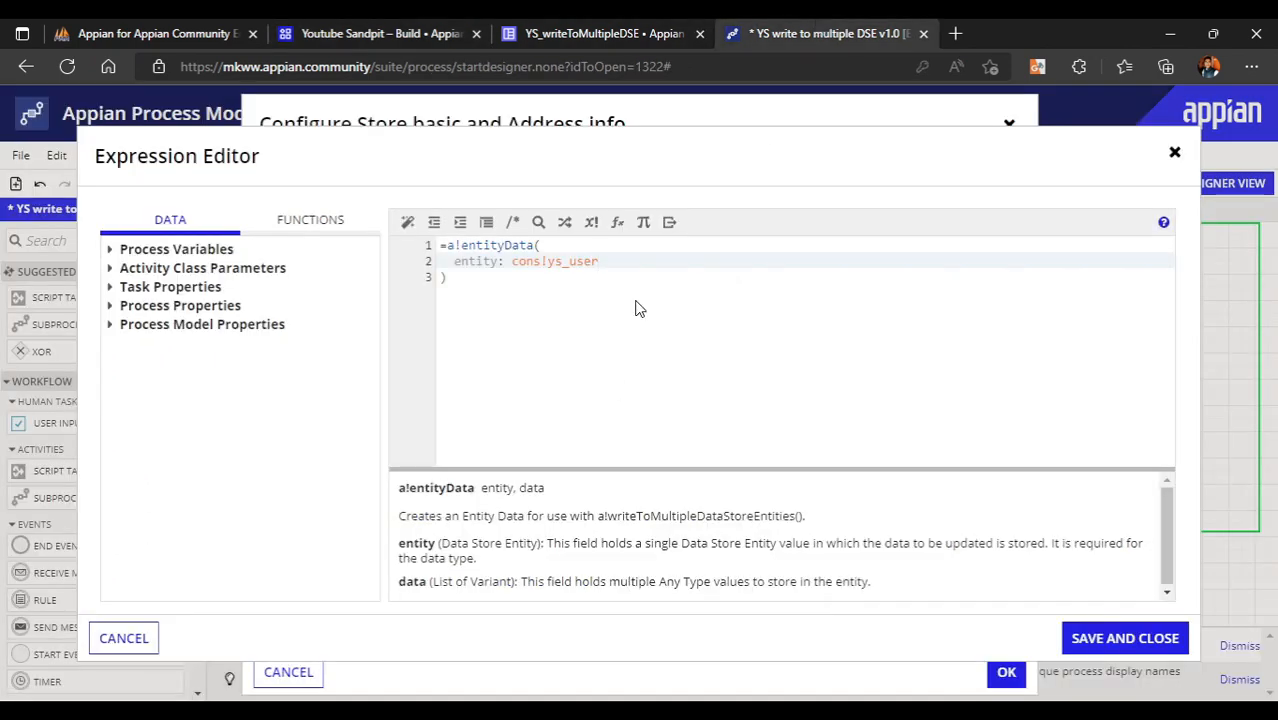
key(BackSpace)
key(BackSpace)
key(BackSpace)
key(BackSpace)
key(ctrl+v)
text(,)
key(Return)
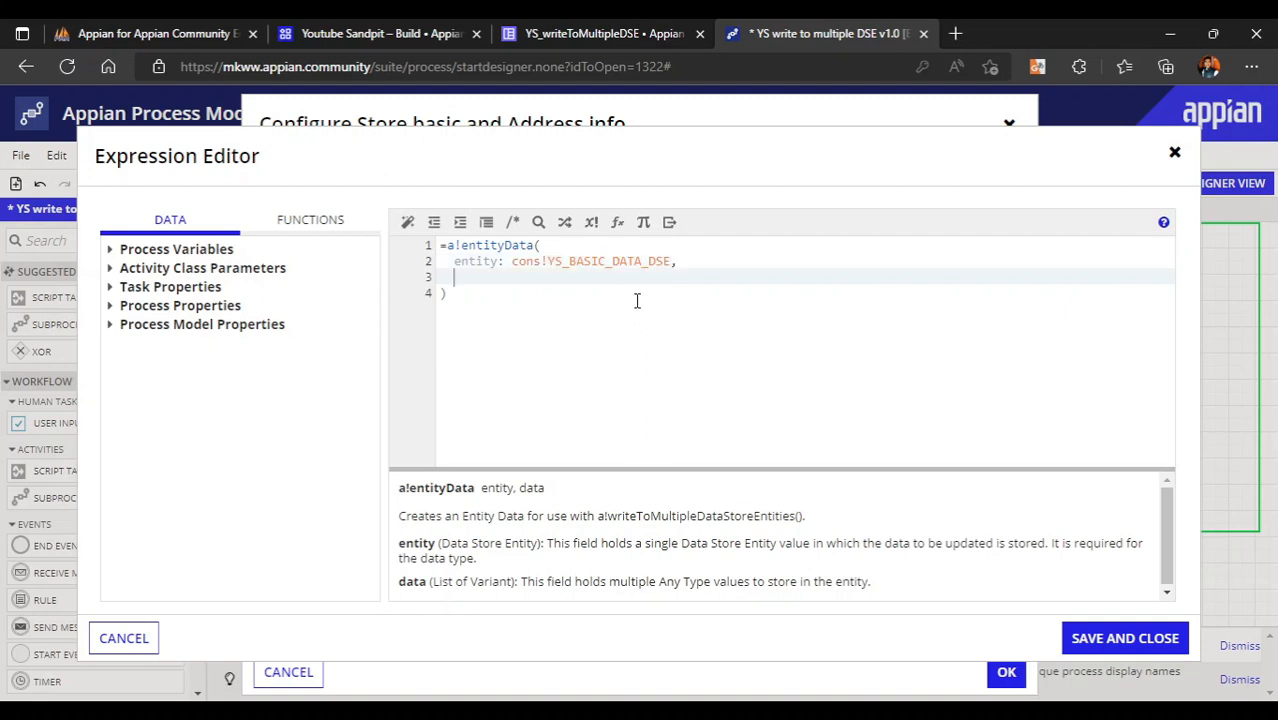
- Add data: pv!basicData from the process variables and save the expression
text(data:)
click(577, 28)
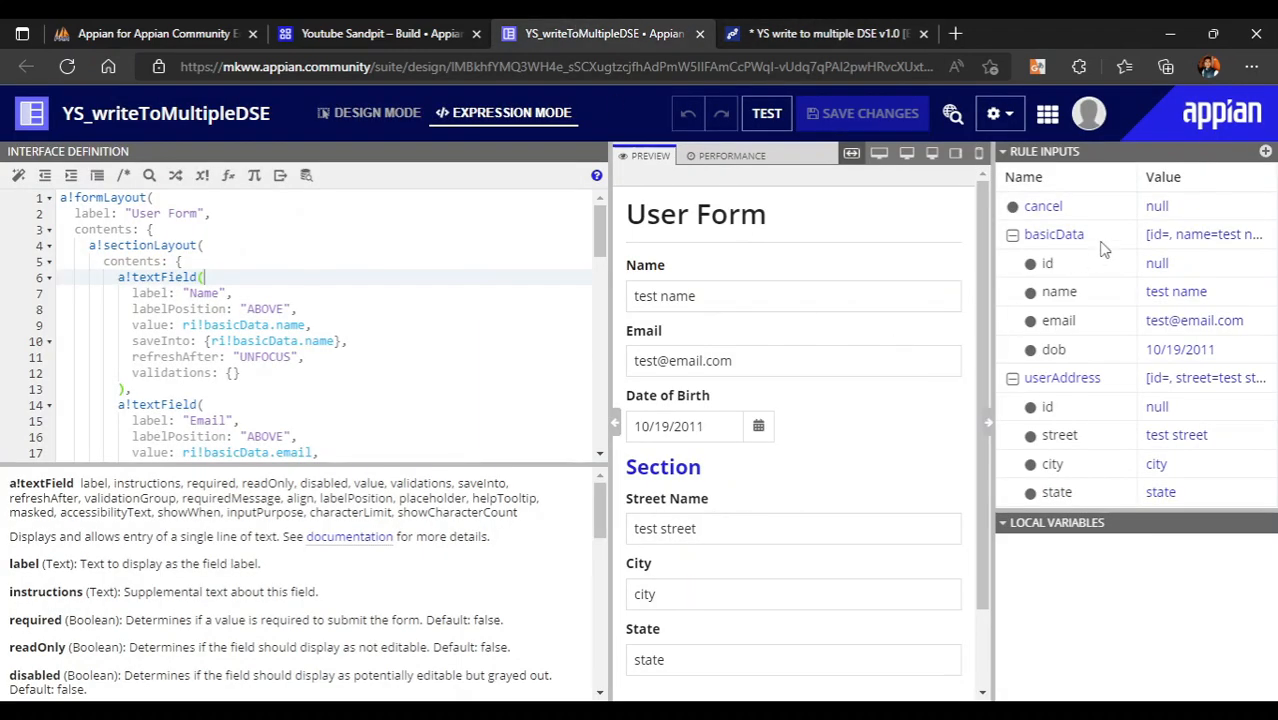
drag(1086, 236, 1030, 243)
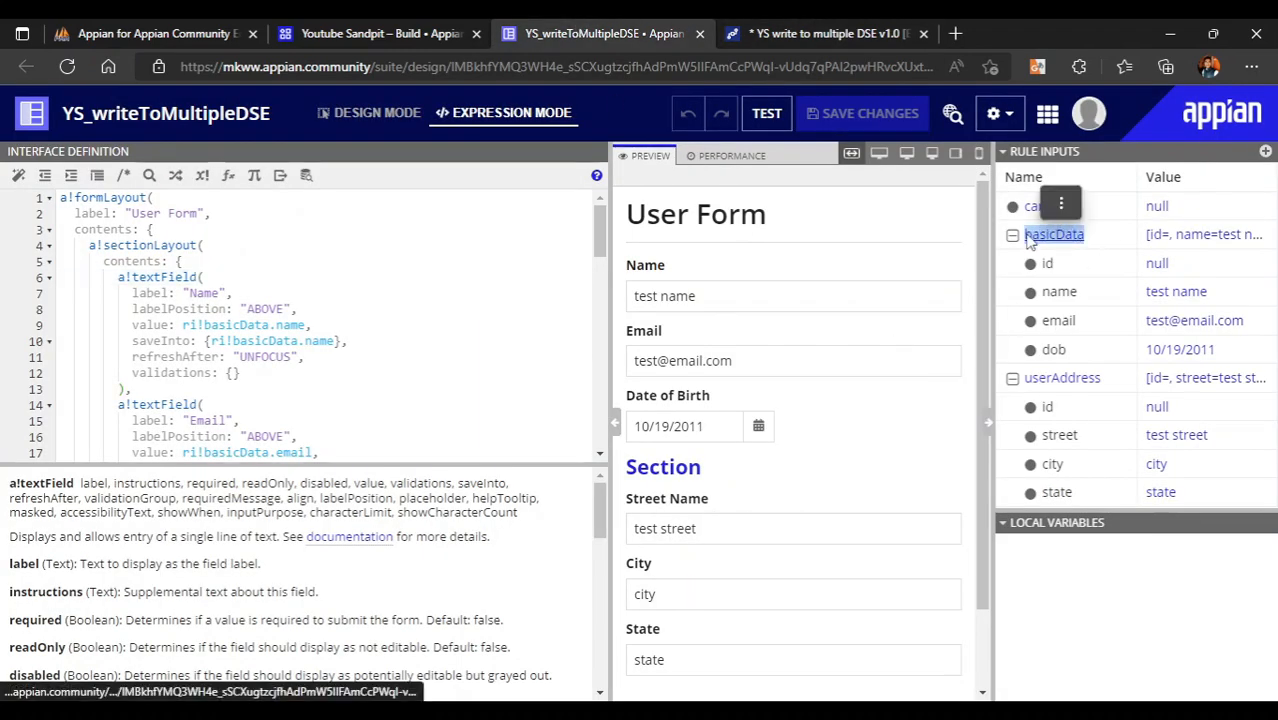
click(1100, 246)
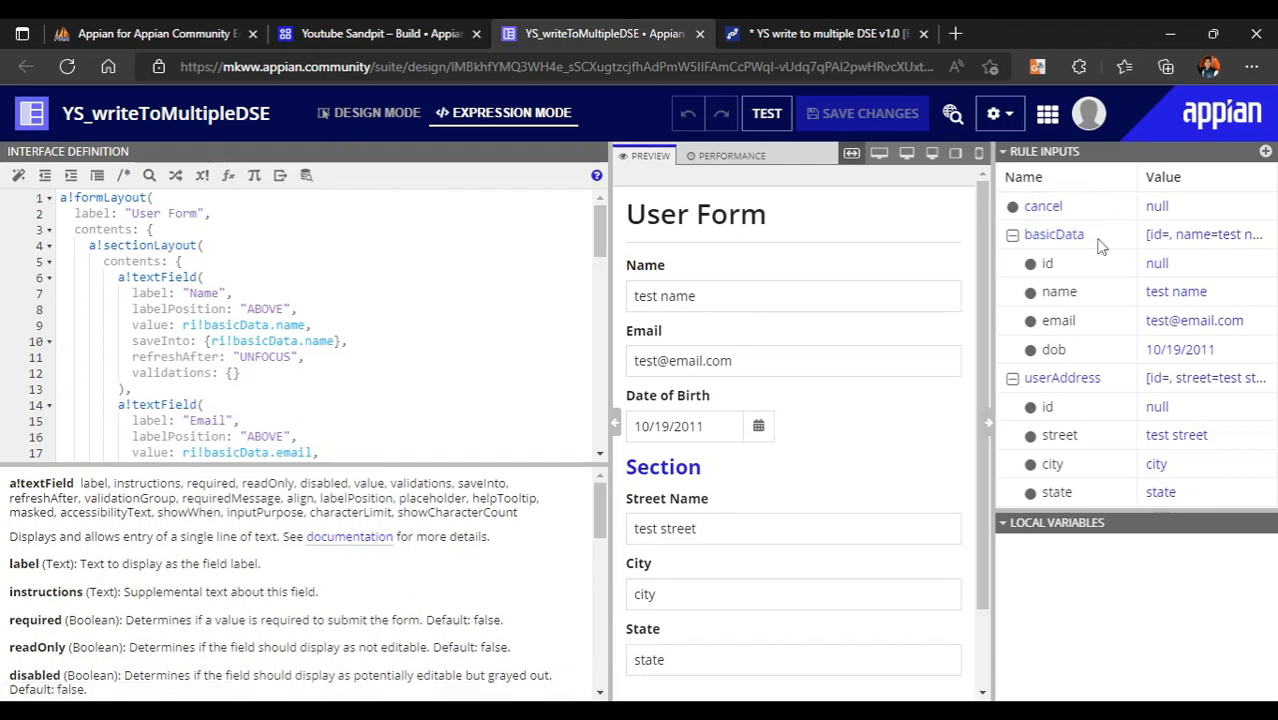
click(748, 30)
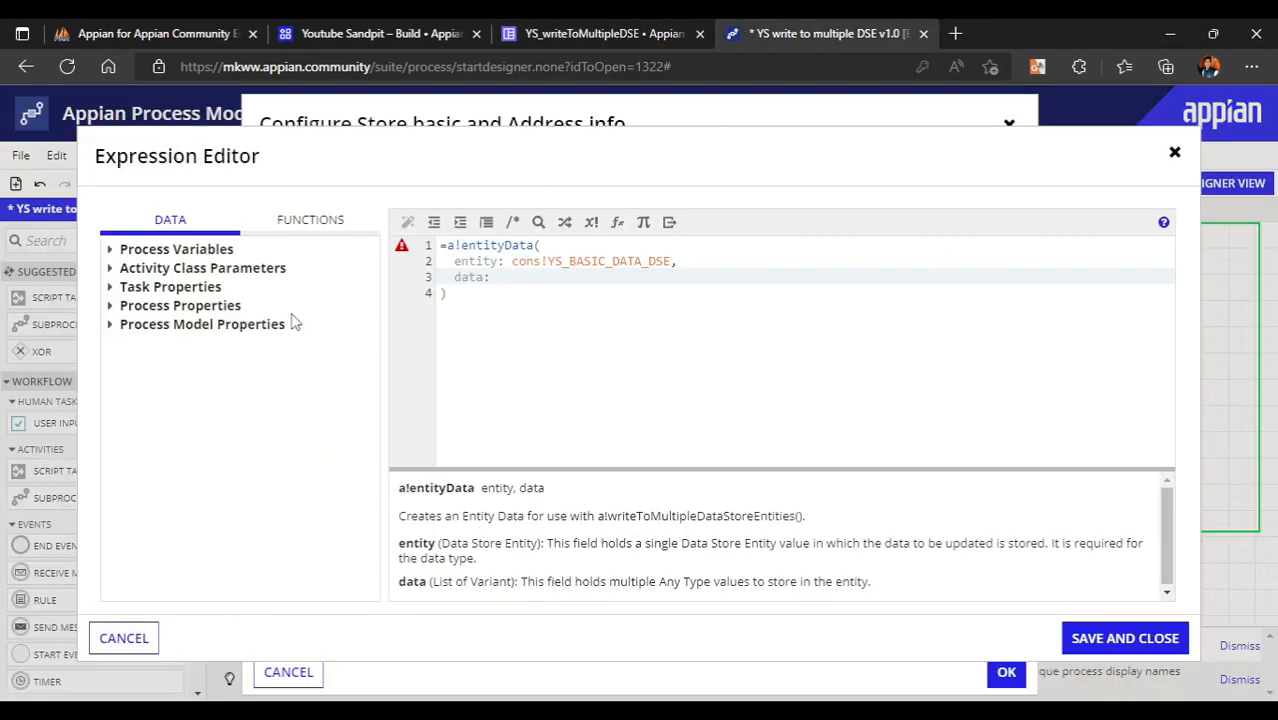
click(110, 250)
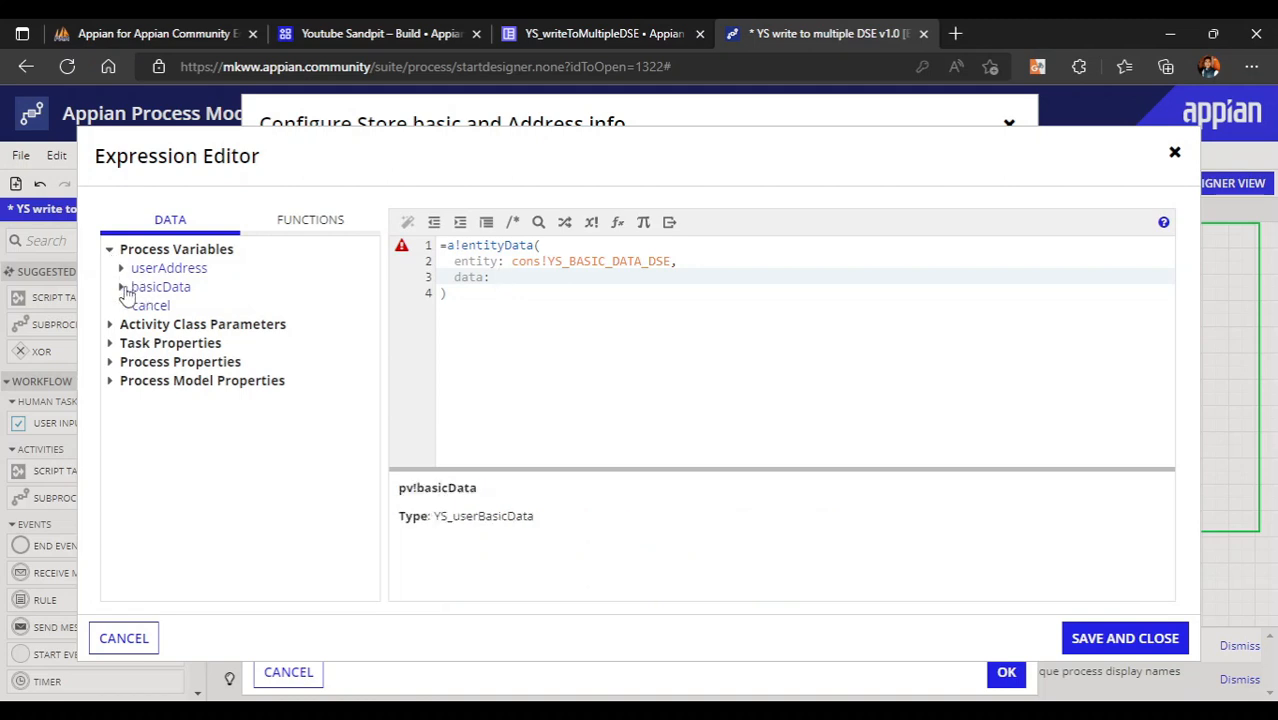
click(121, 287)
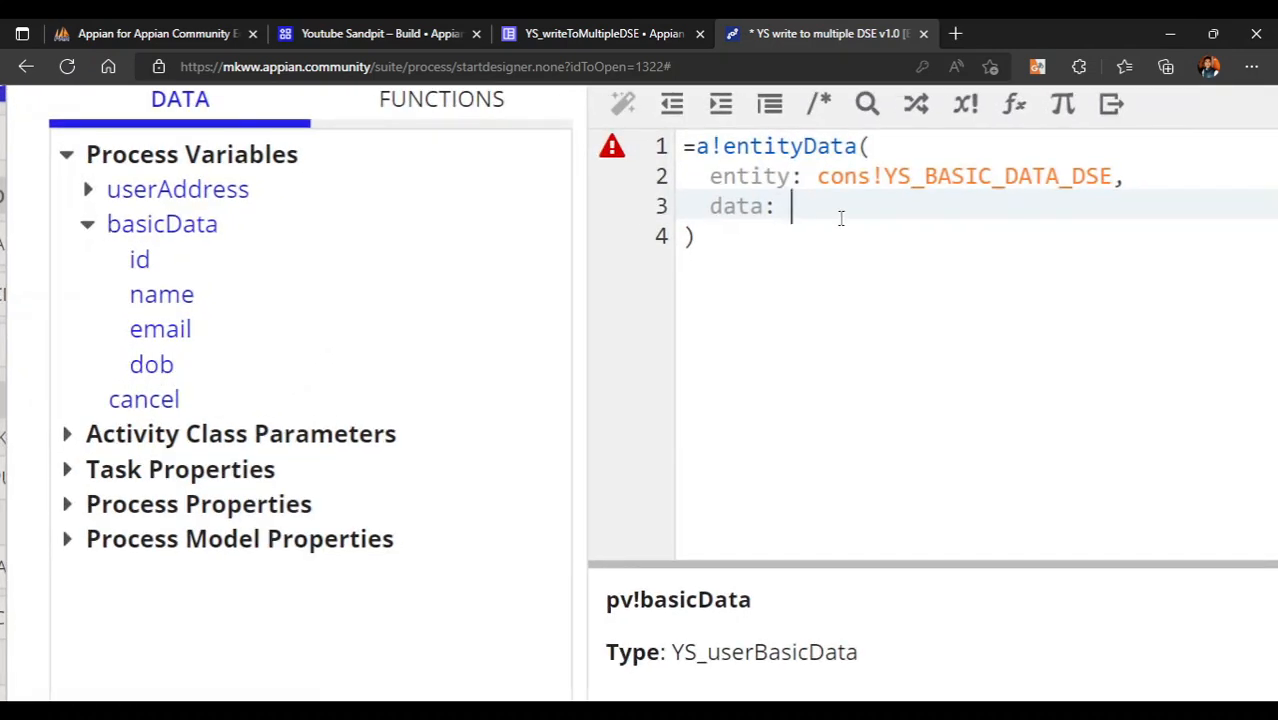
click(185, 228)
scroll(998, 208, down, 5)
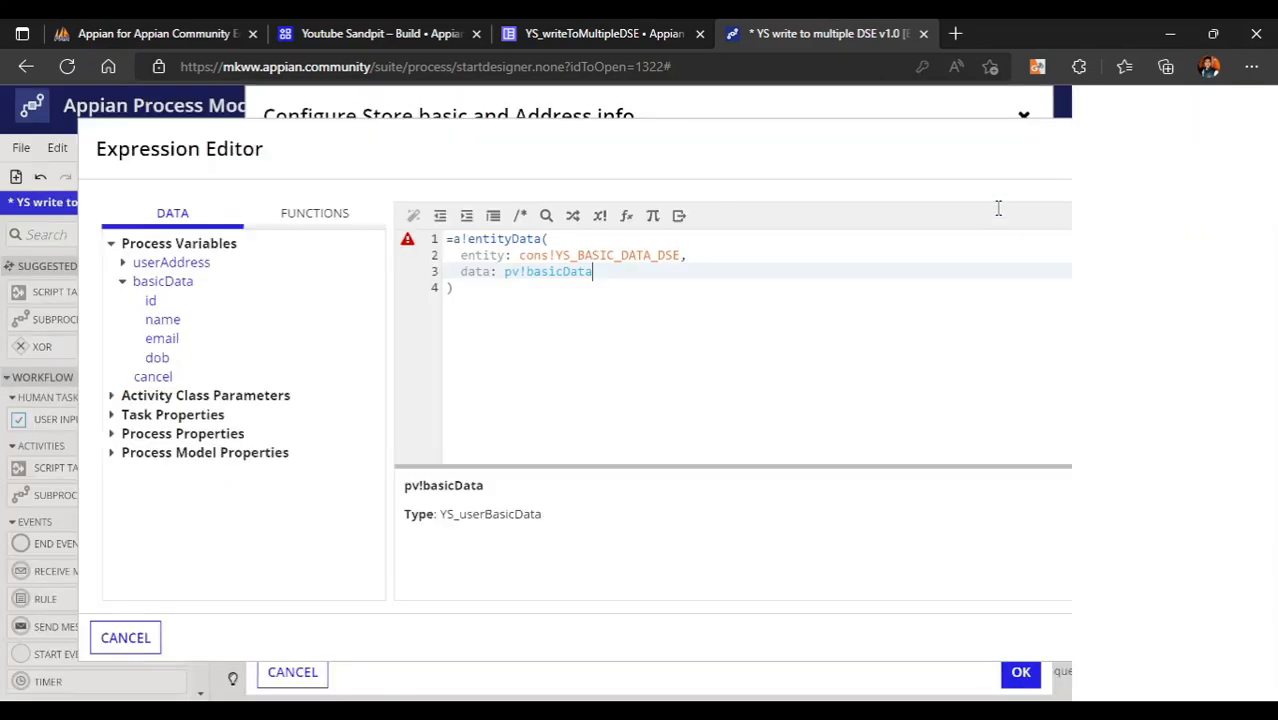
click(667, 299)
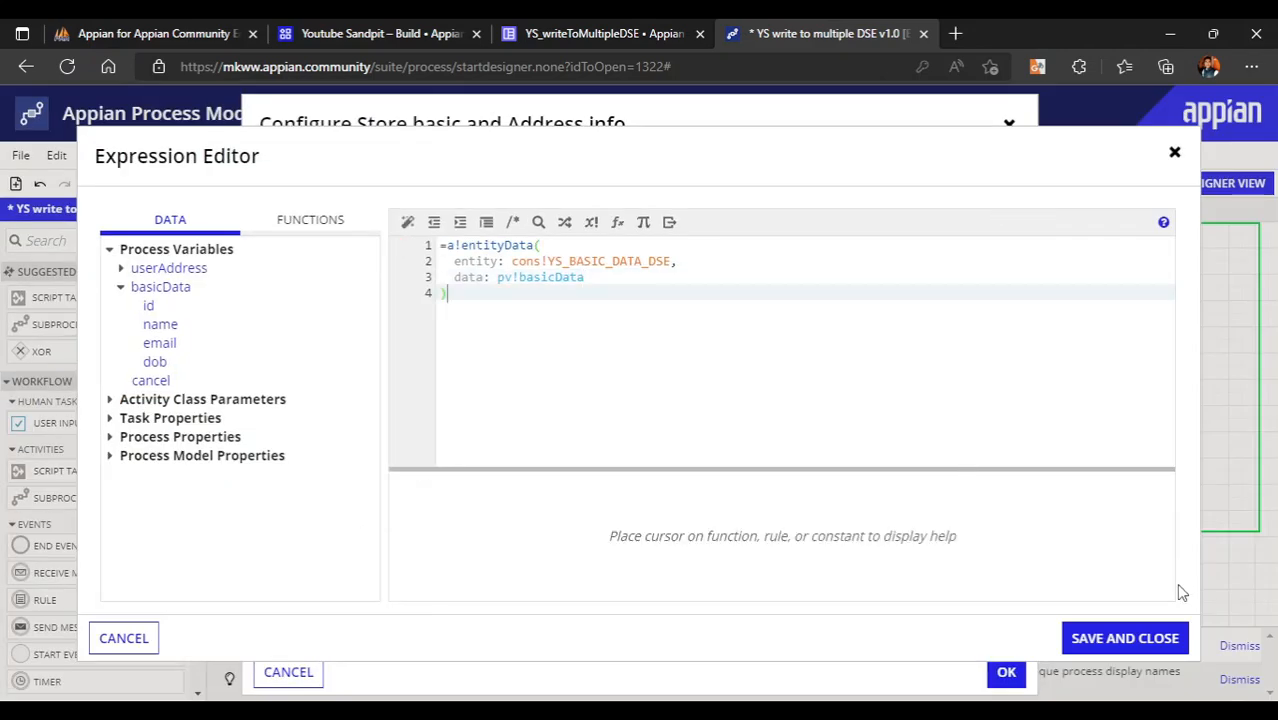
click(1148, 638)
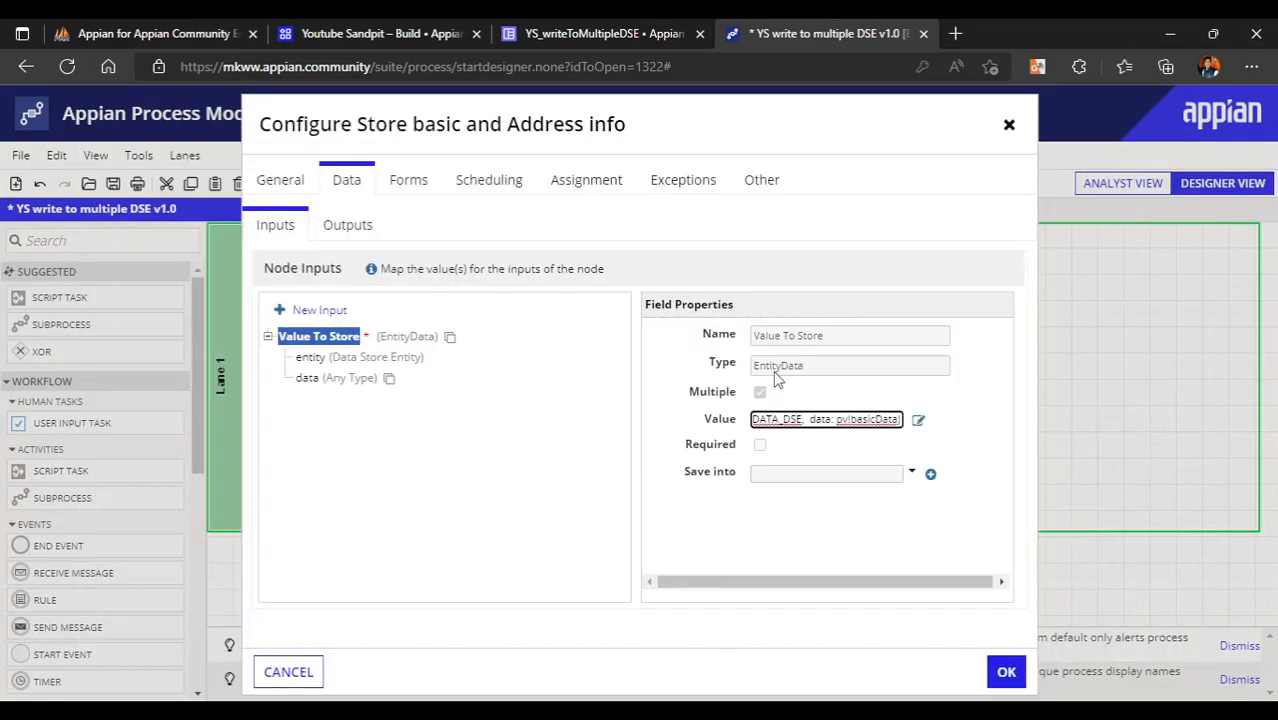
- Reformat the expression and wrap the first entityData call in list braces
click(918, 422)
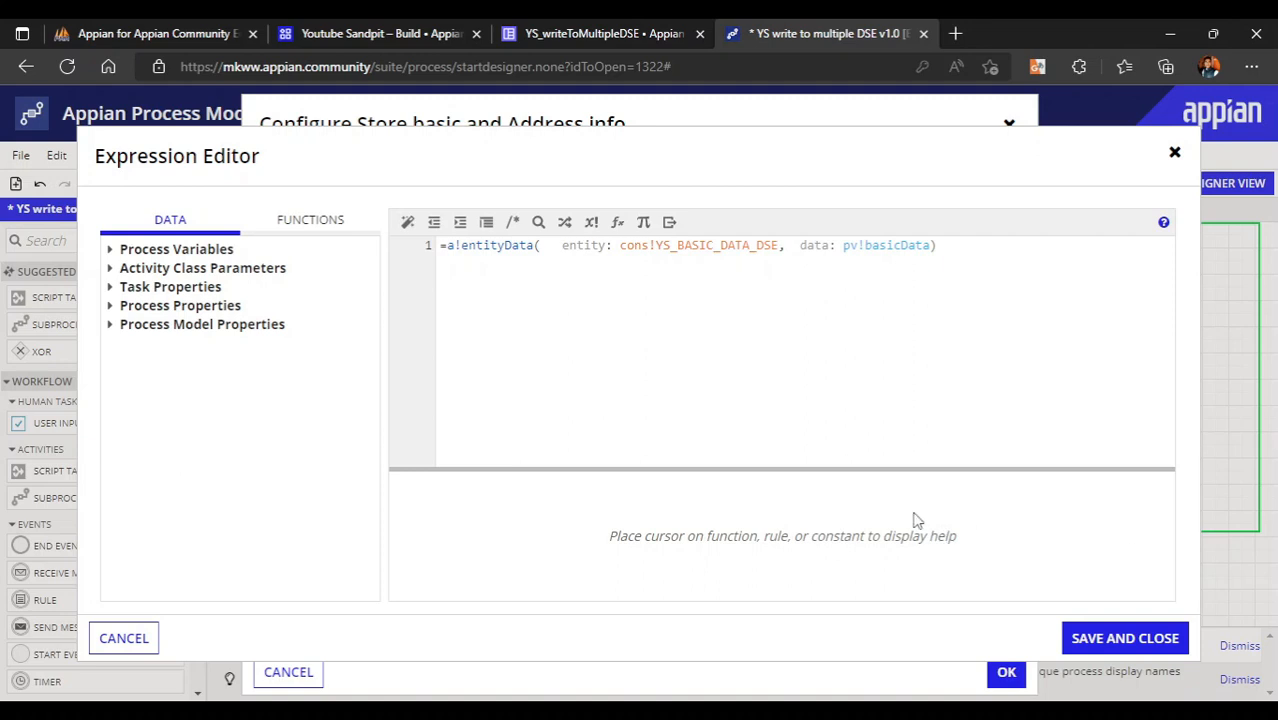
click(407, 221)
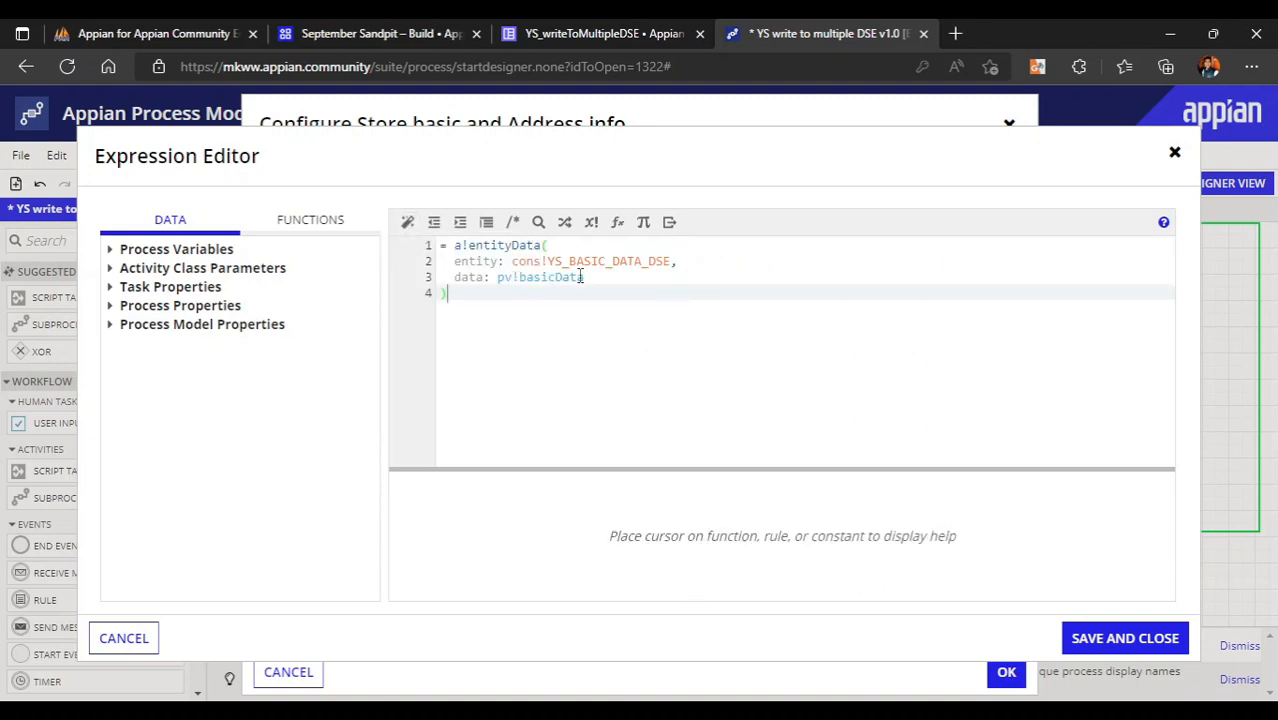
click(454, 247)
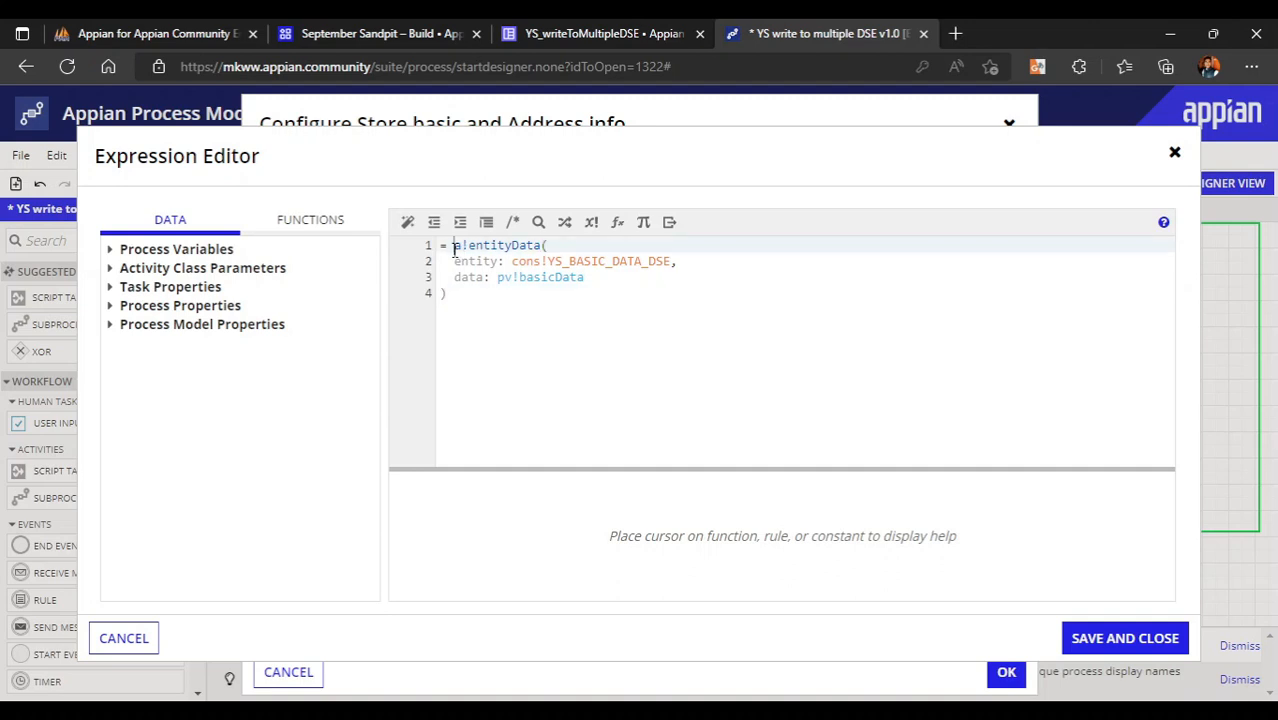
text({)
key(Return)
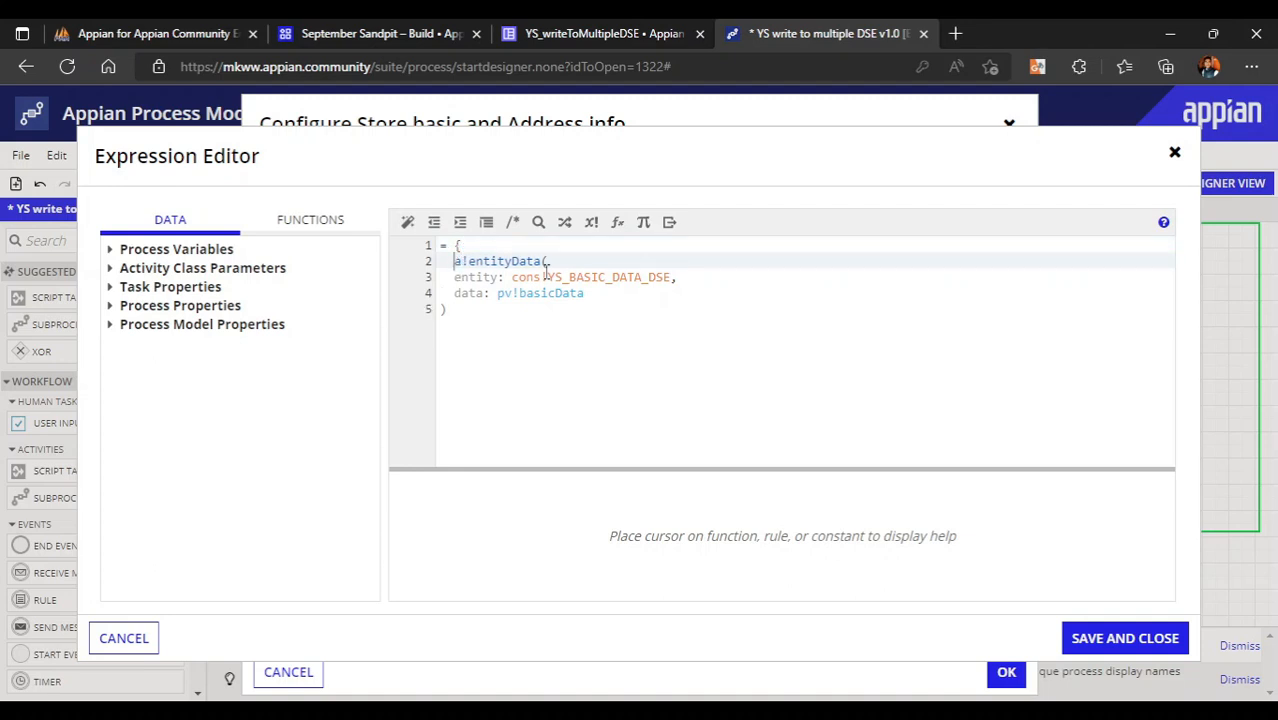
click(463, 310)
key(Return)
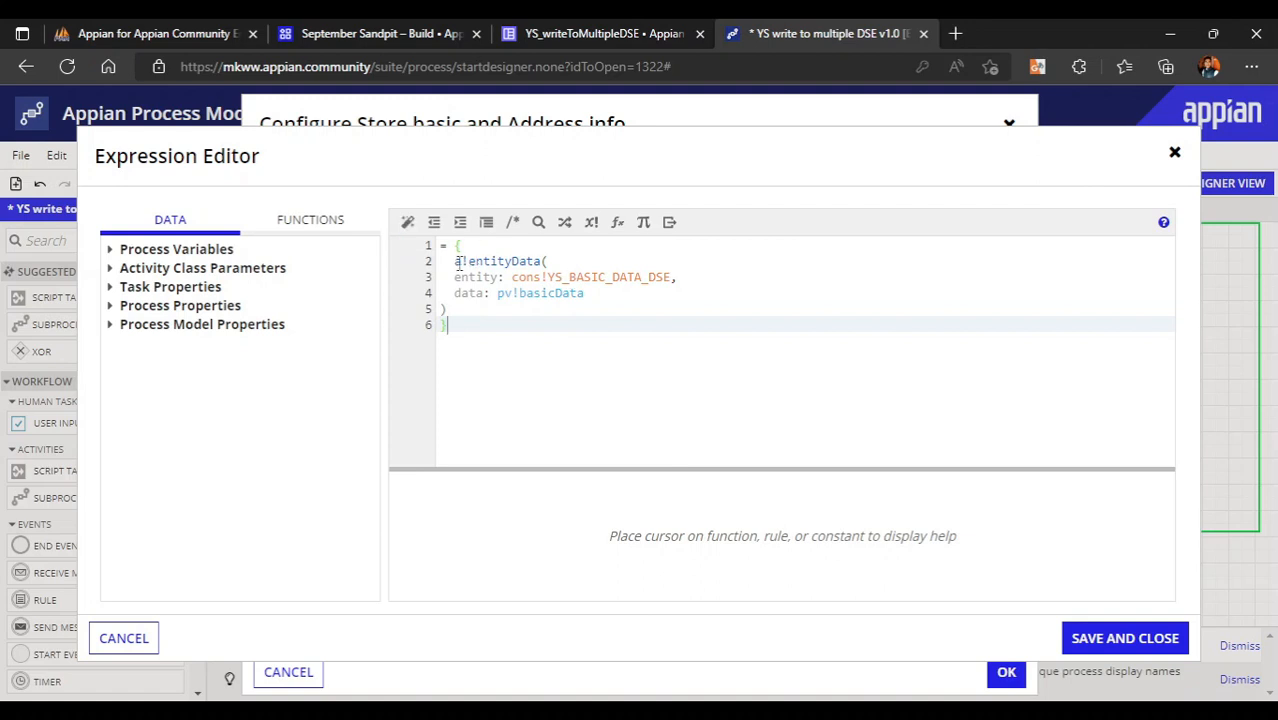
click(566, 274)
click(550, 262)
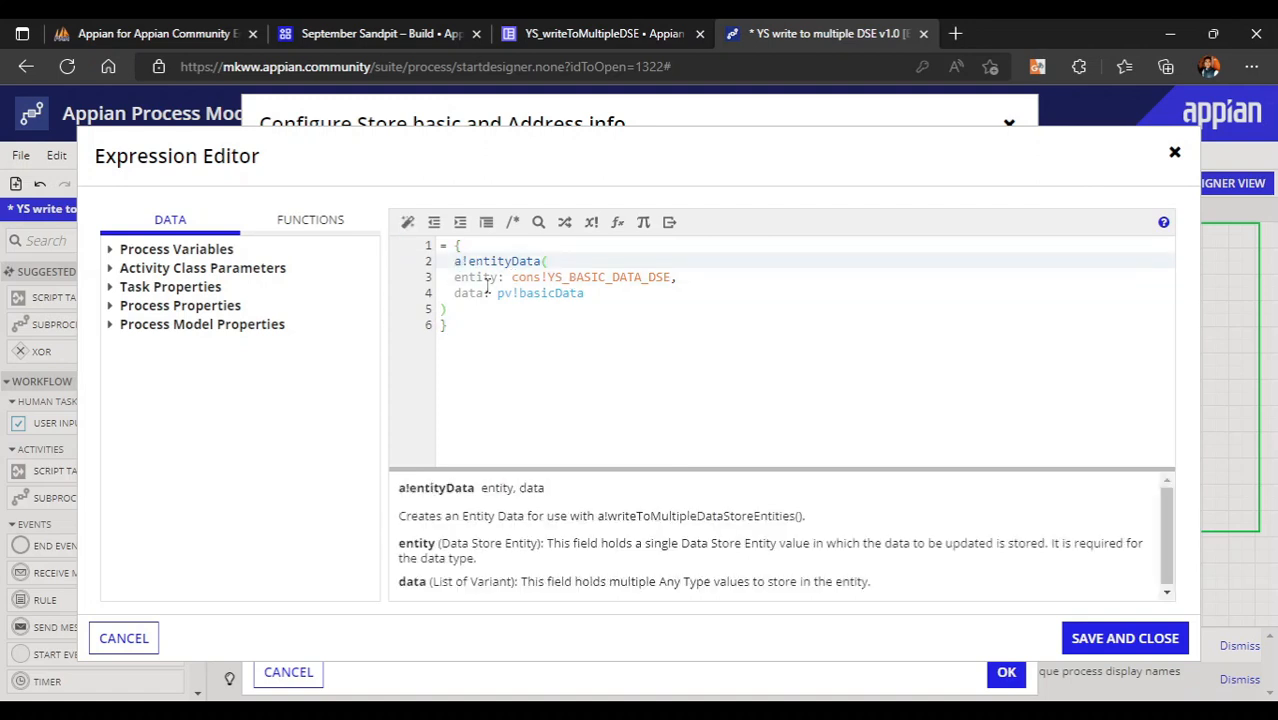
click(469, 305)
- Add a second a!entityData whose entity is cons!YS_USER_ADDRESS_DSE
text(,)
key(Return)
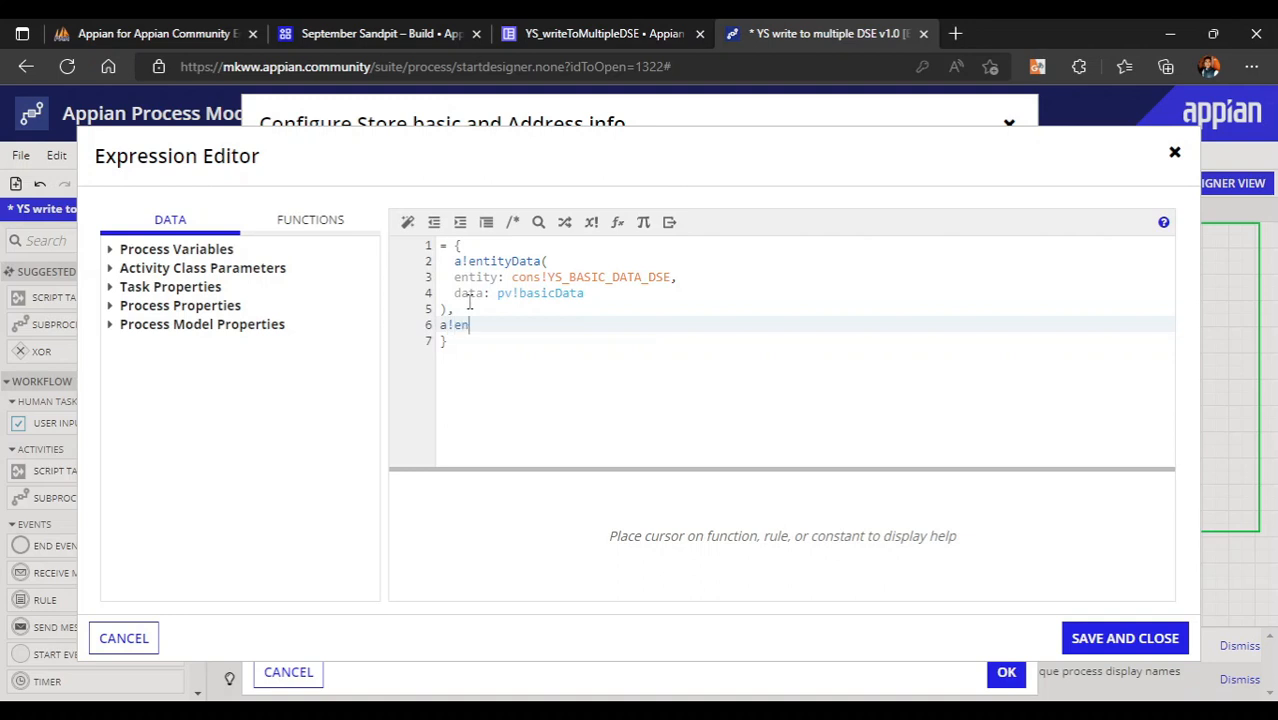
text(a!entit)
key(Return)
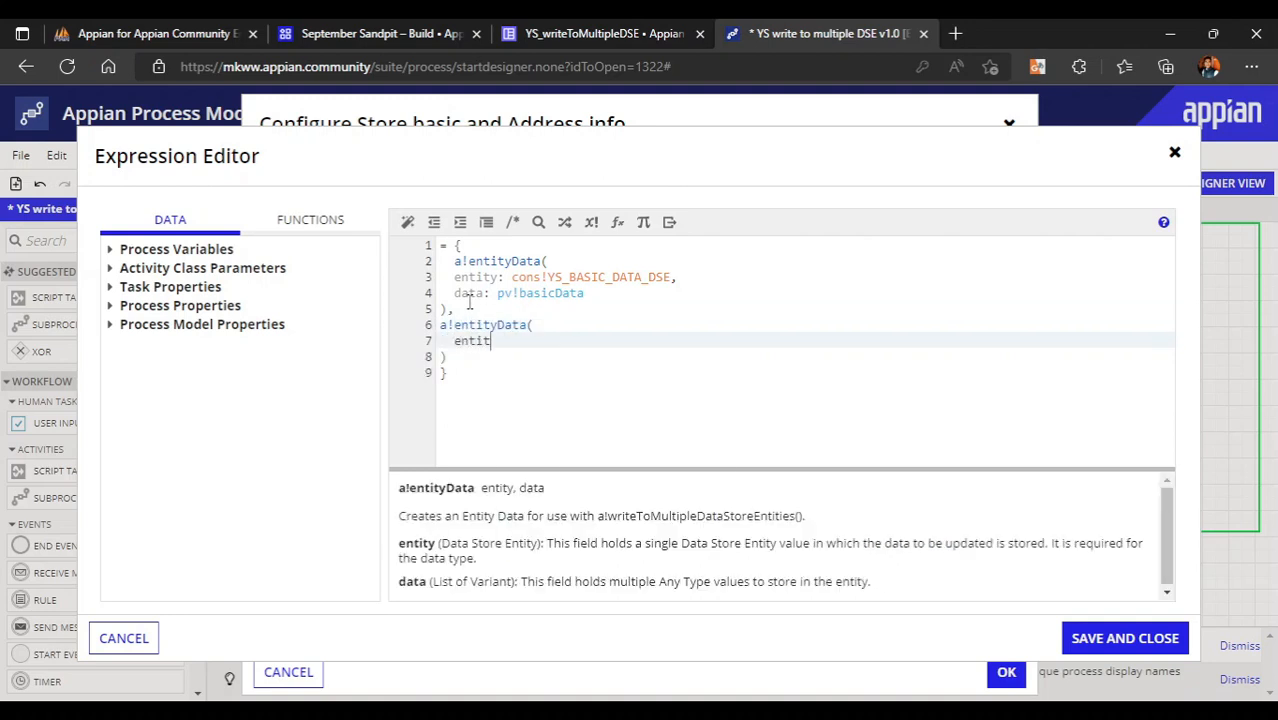
text(entit)
key(Return)
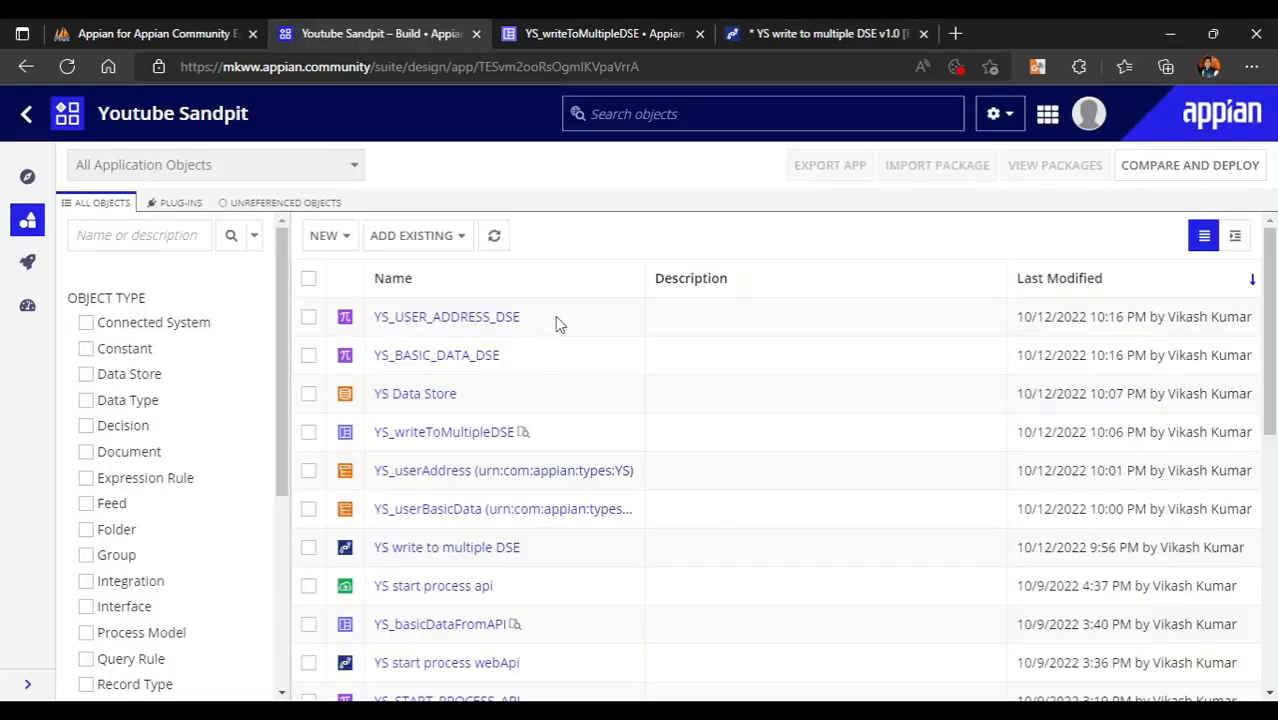
drag(555, 316, 372, 334)
key(ctrl+c)
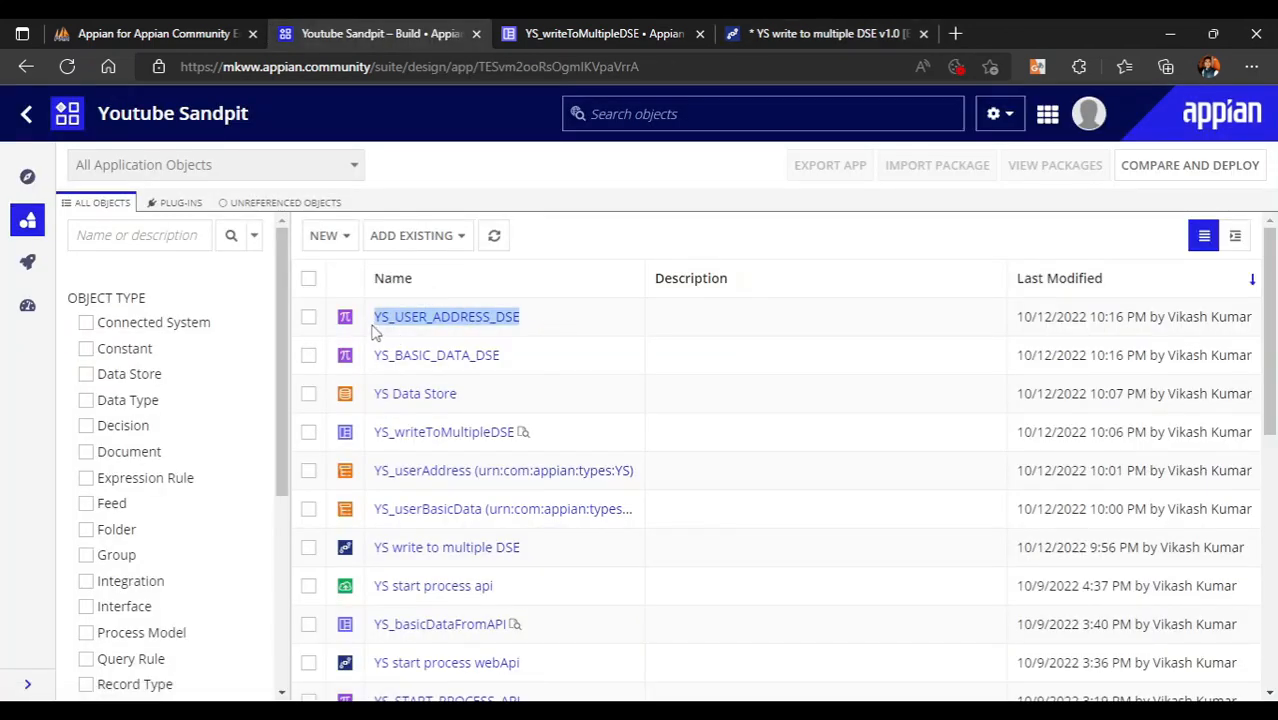
click(733, 33)
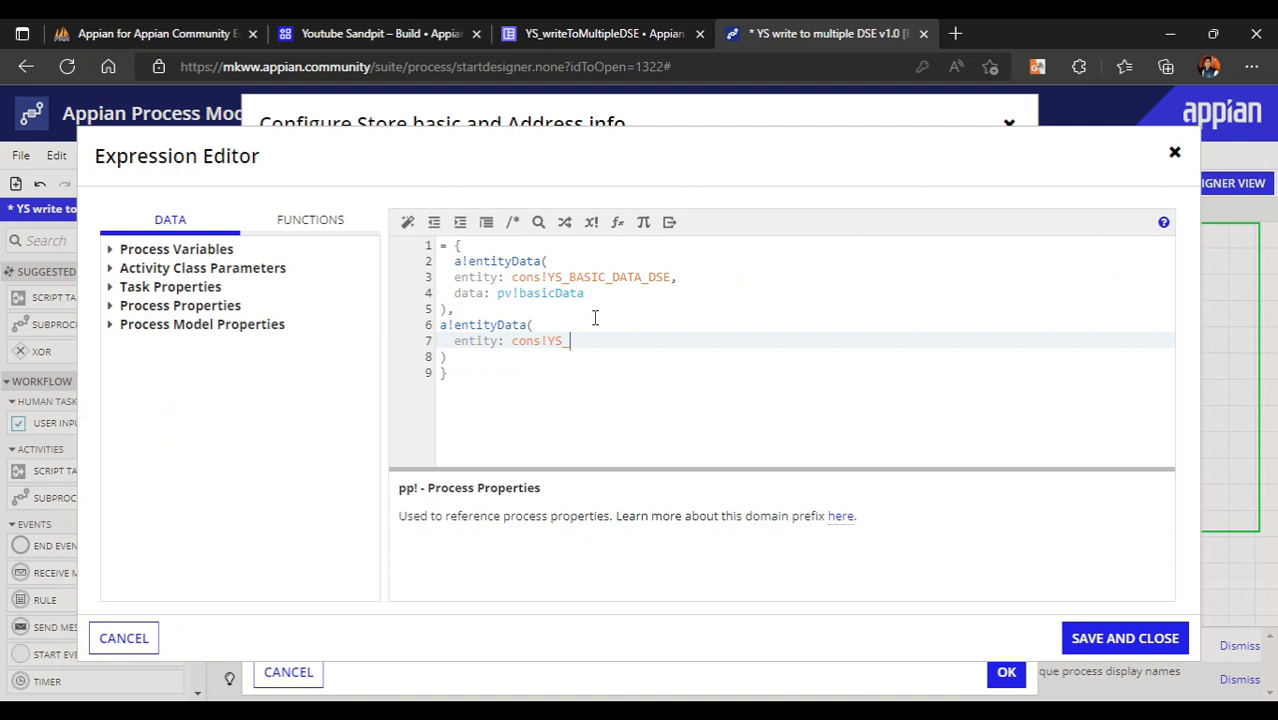
key(BackSpace)
key(BackSpace)
key(BackSpace)
key(ctrl+v)
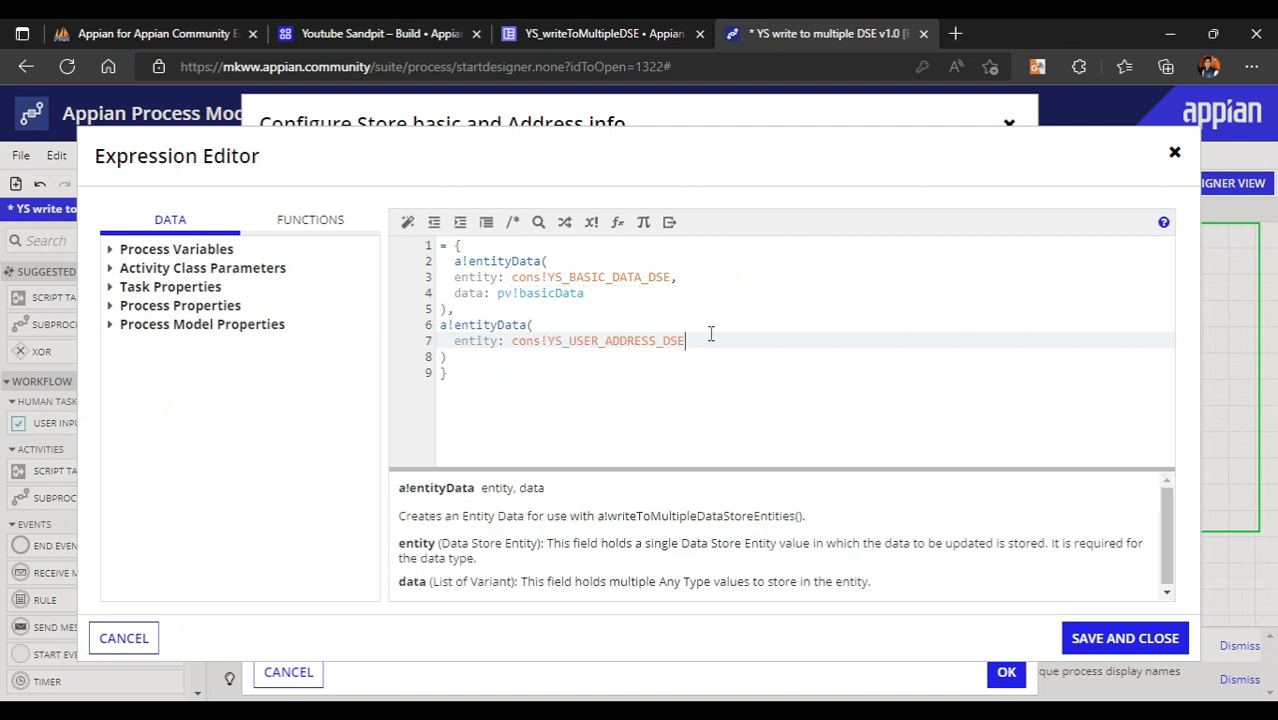
- Set the second entity's data to pv!userAddress, reformat, and save the expression
text(,)
key(Return)
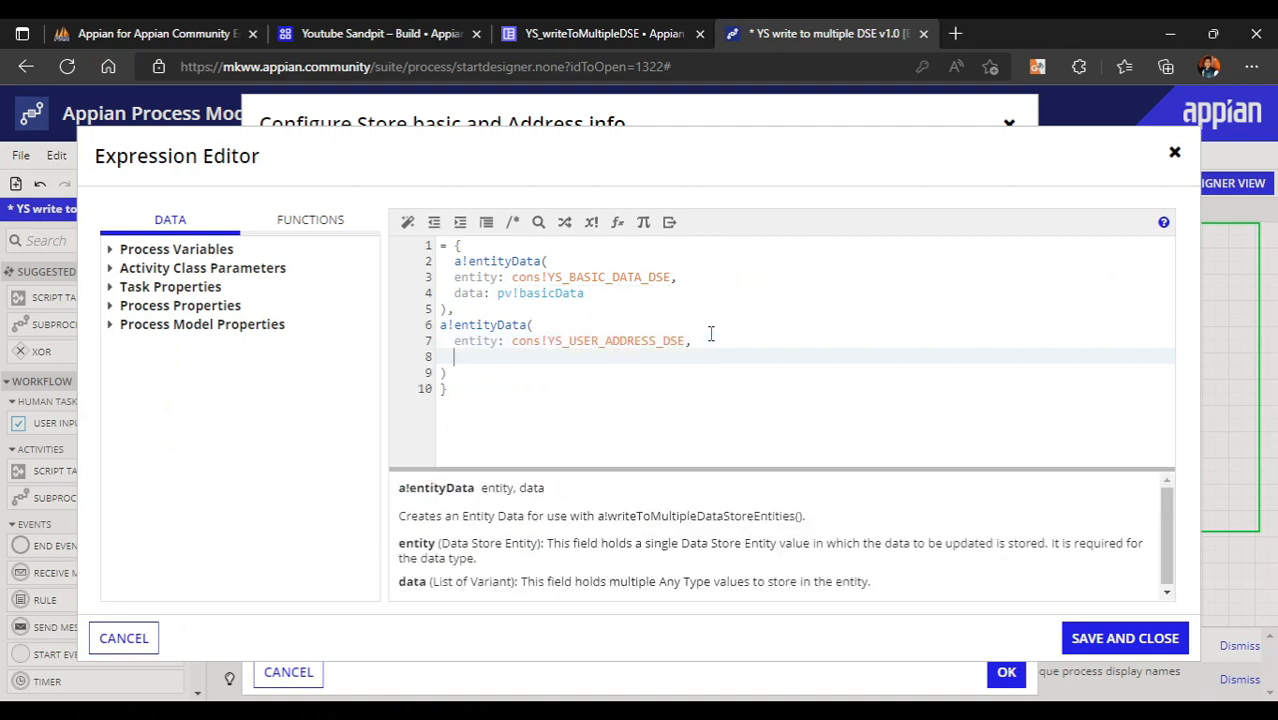
text(data:)
click(109, 249)
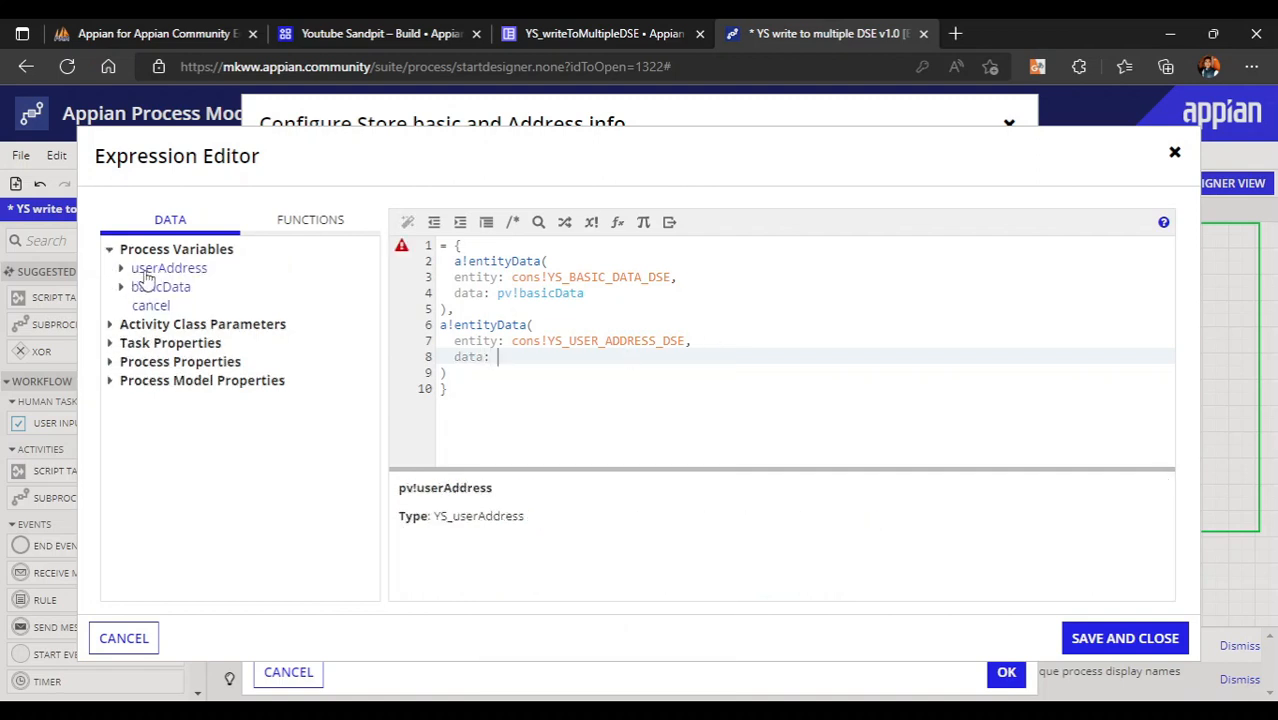
click(140, 270)
click(608, 24)
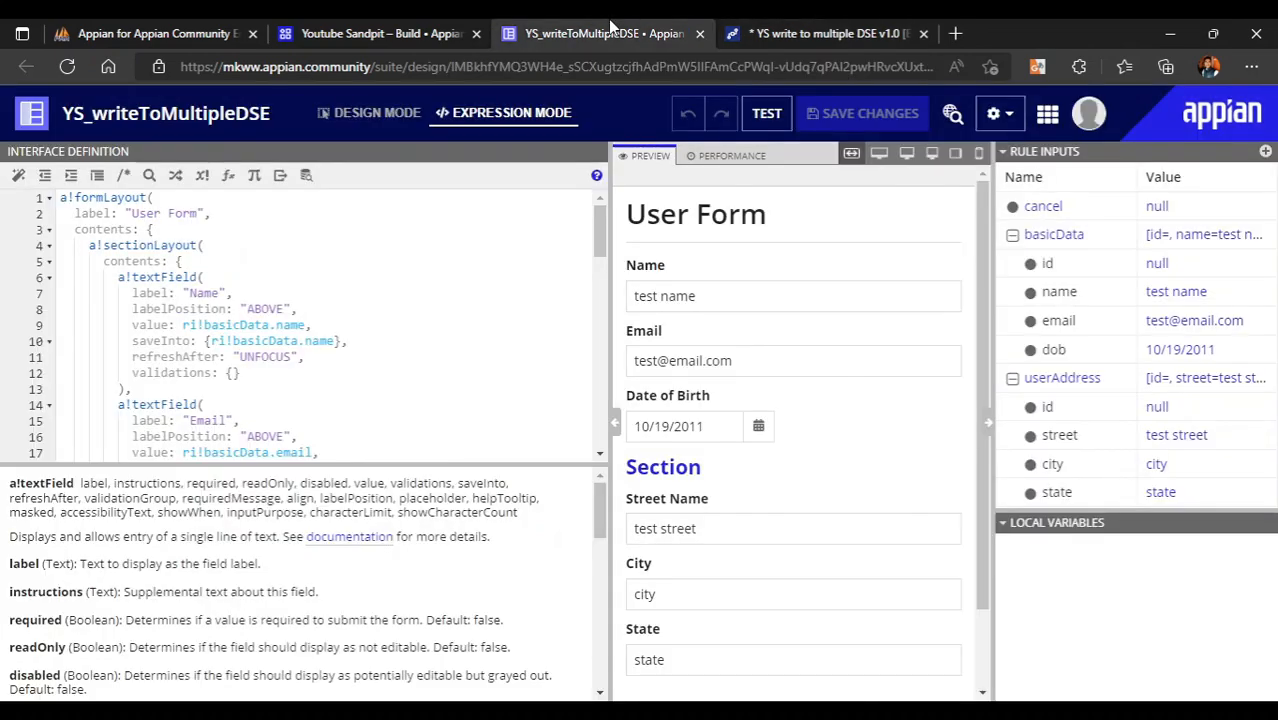
drag(1103, 379, 1024, 382)
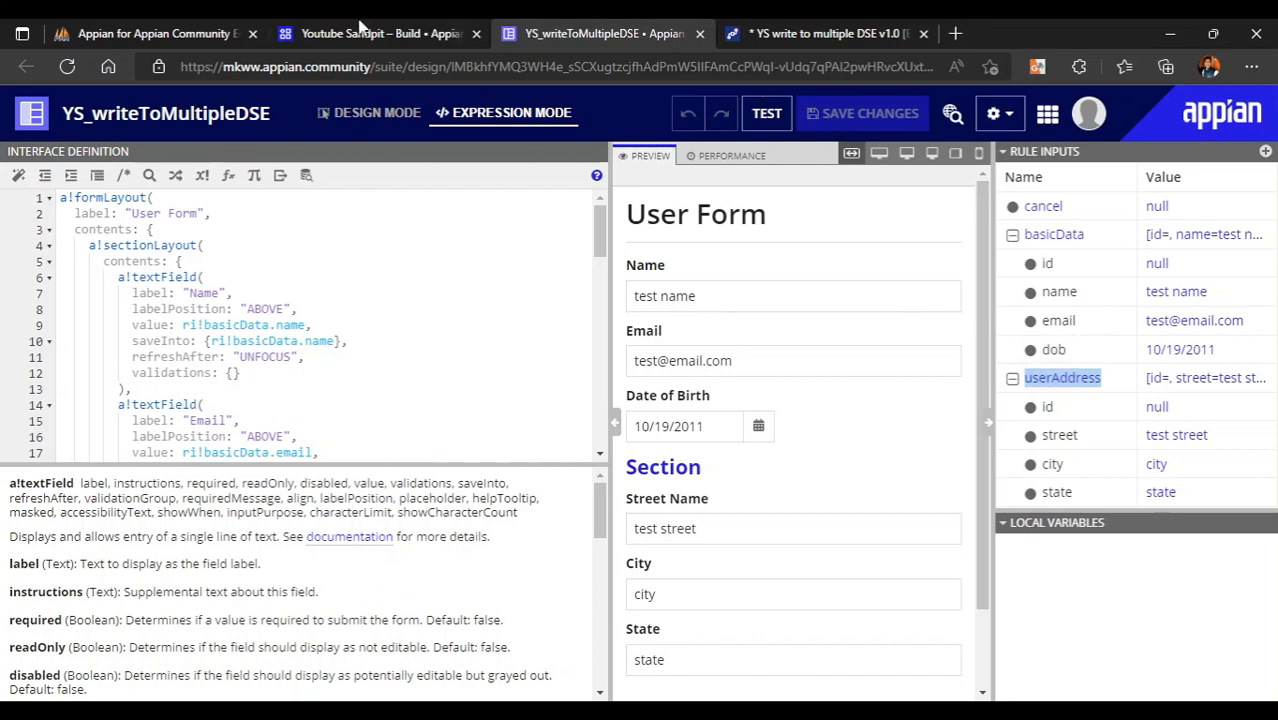
click(808, 27)
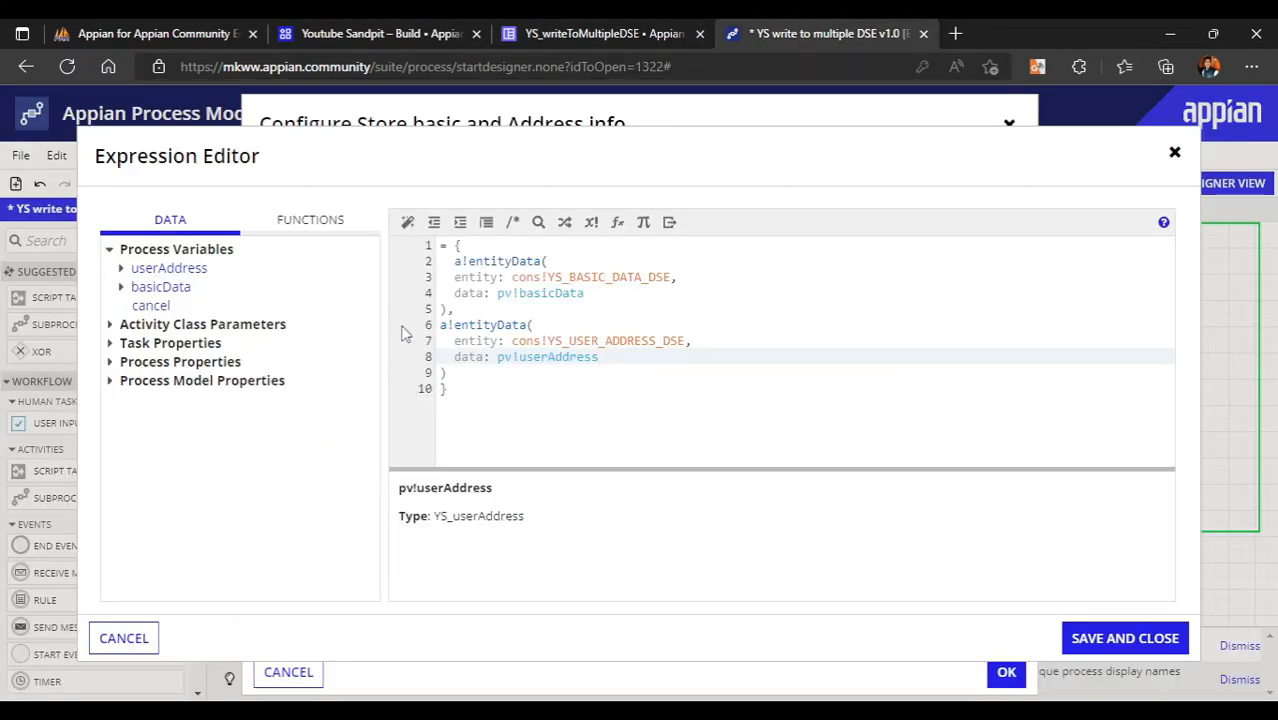
click(120, 268)
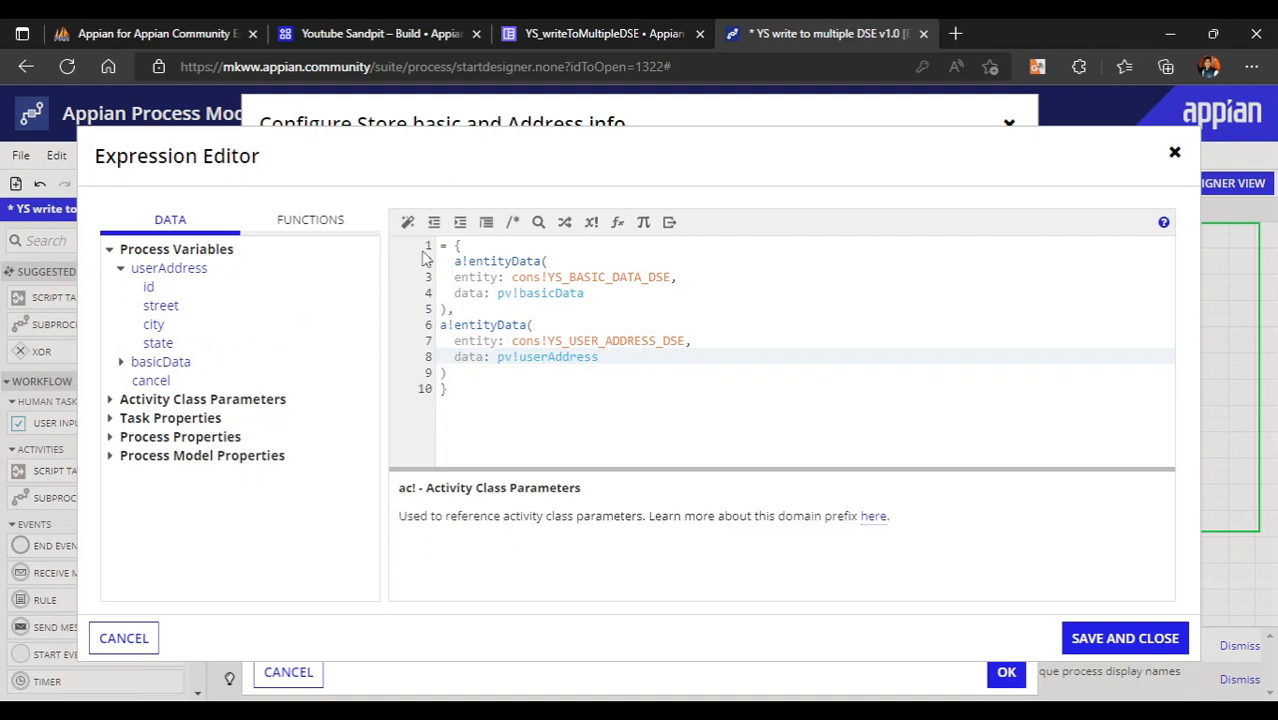
click(407, 221)
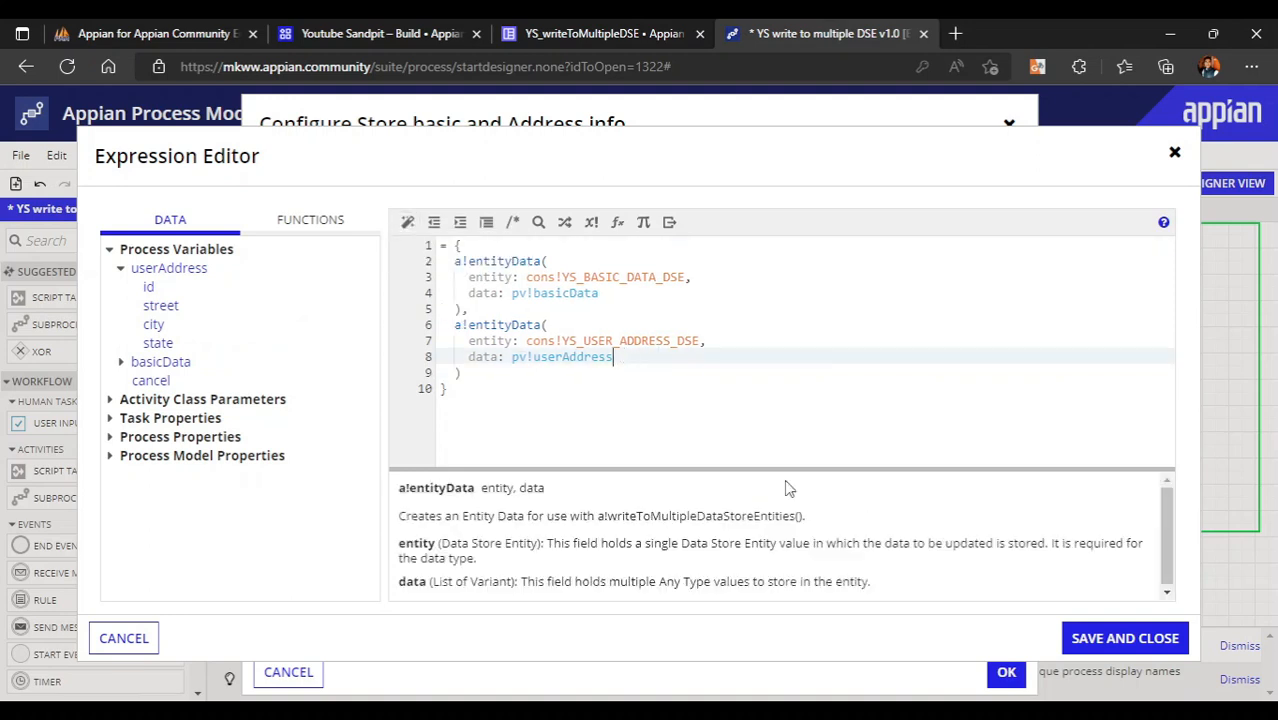
click(1100, 638)
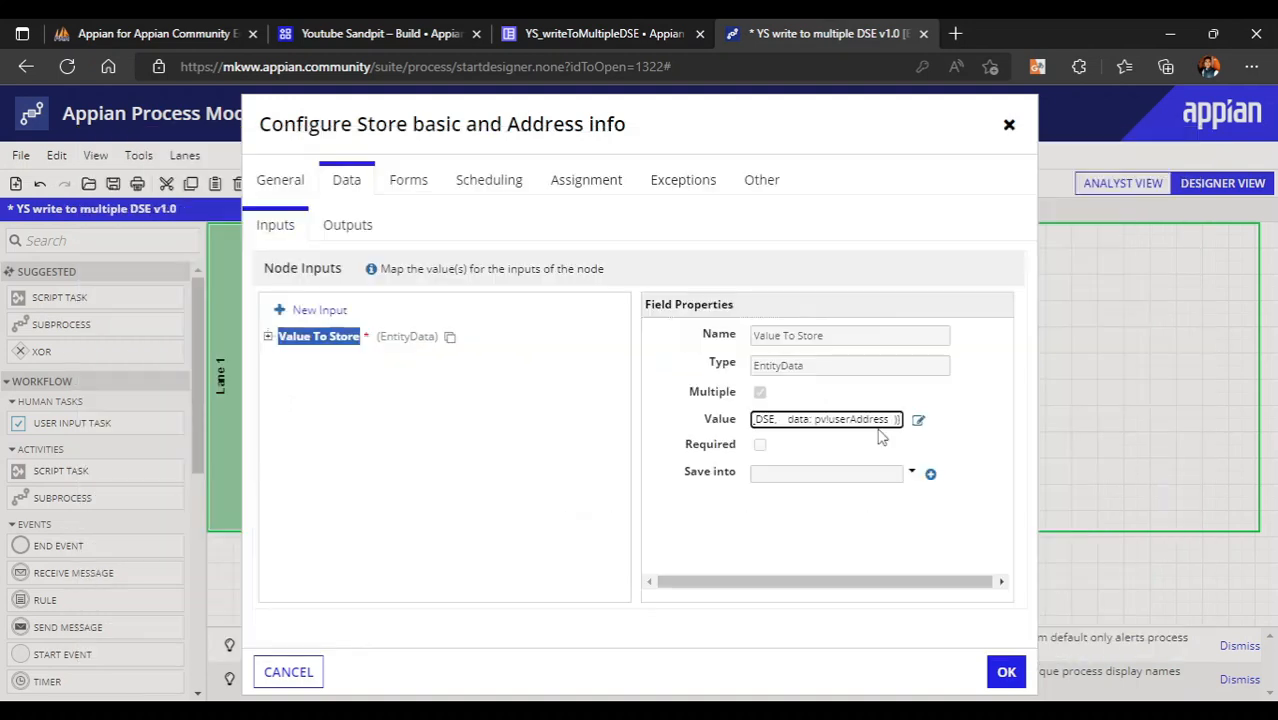
- Map the Stored Values output to a new StoredValues process variable, then validate the model
click(347, 225)
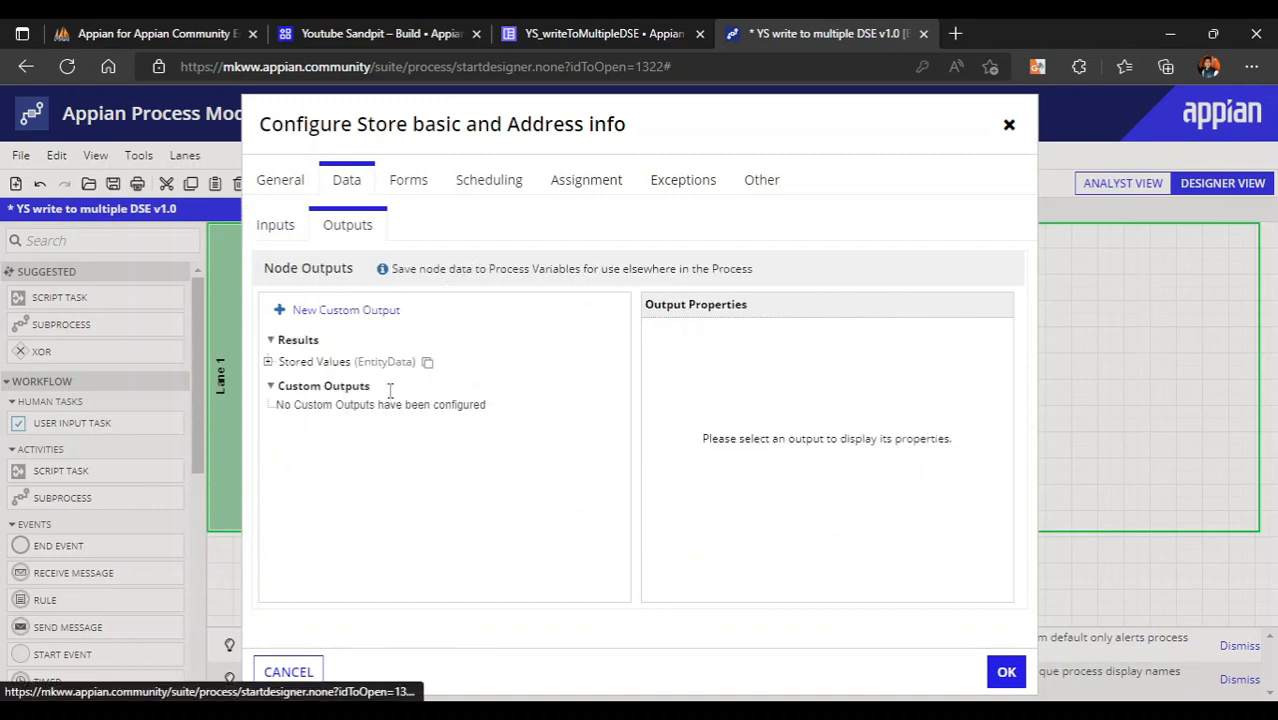
click(306, 362)
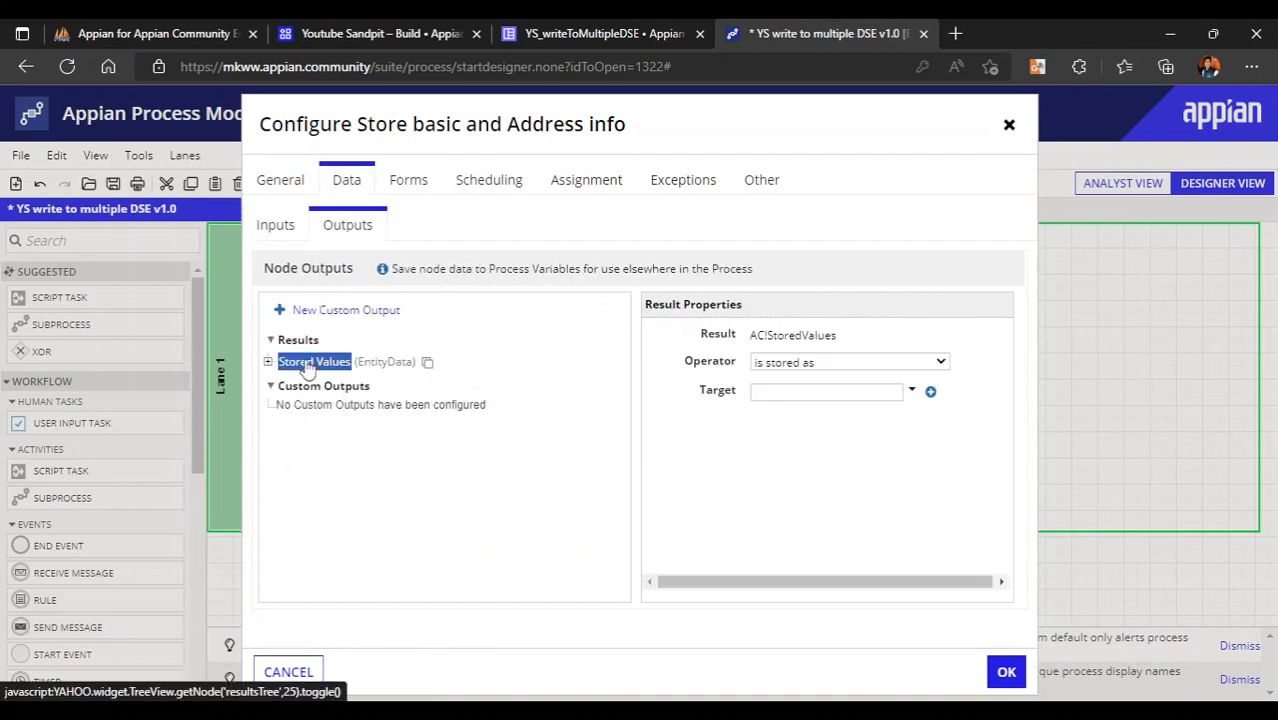
click(931, 393)
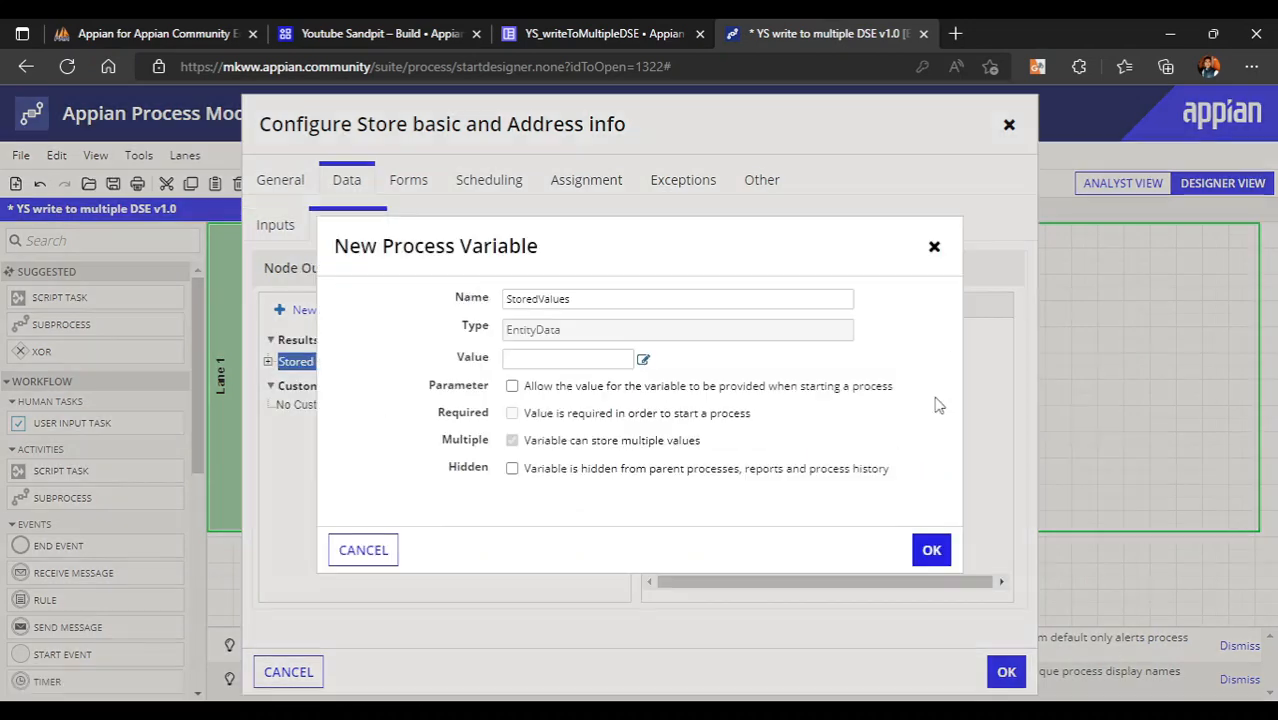
click(931, 552)
click(1004, 670)
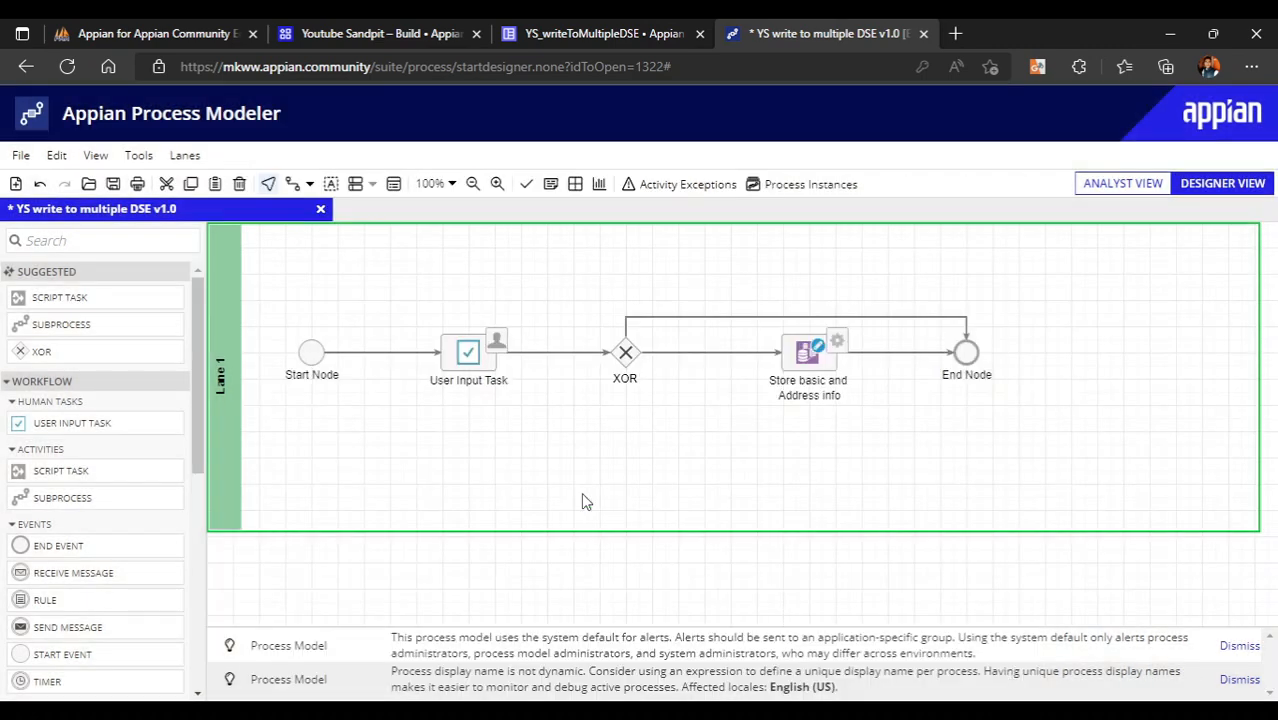
click(527, 187)
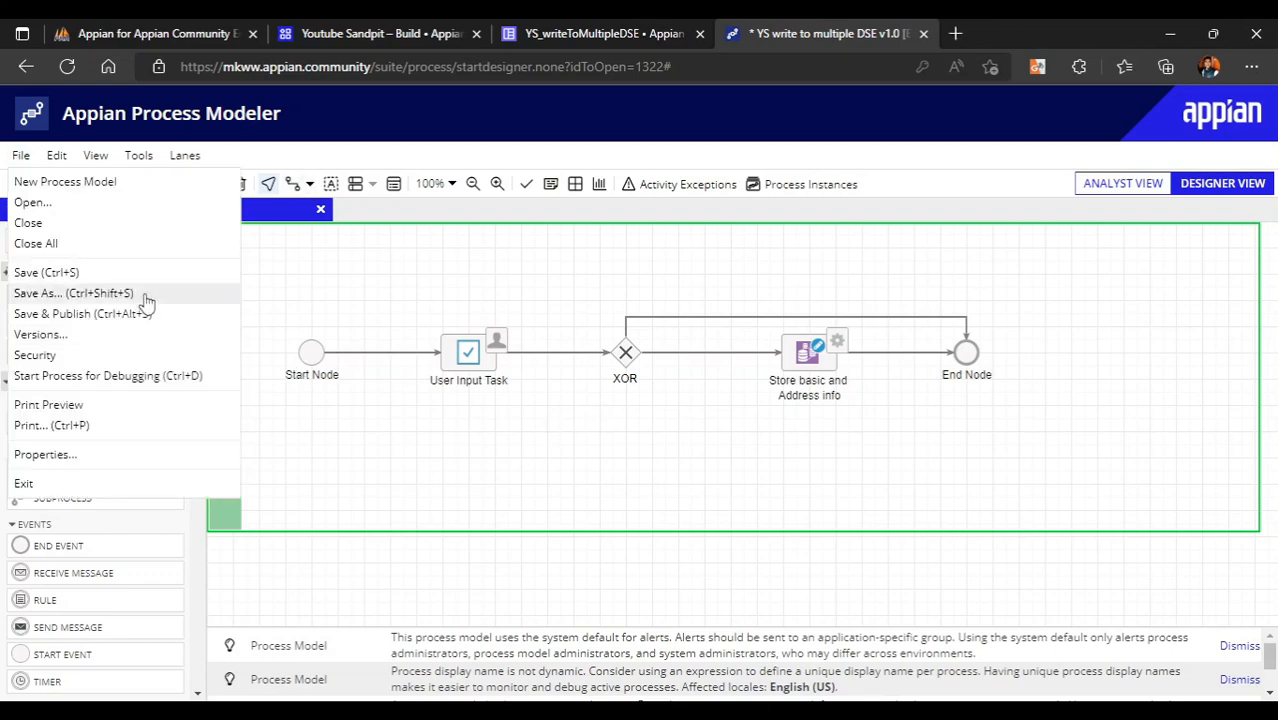
- Save and publish the model as v2.0, then start the process for debugging
click(110, 311)
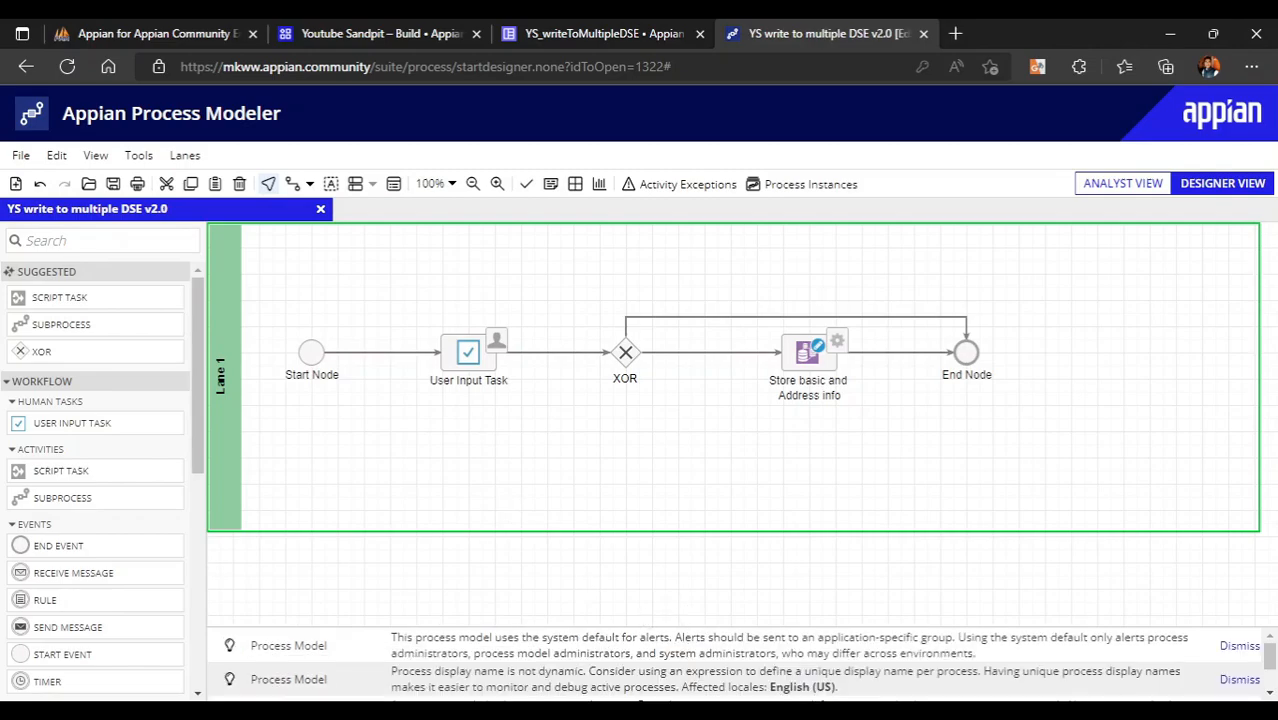
key(alt+Tab)
click(1267, 577)
drag(284, 306, 1080, 458)
click(575, 474)
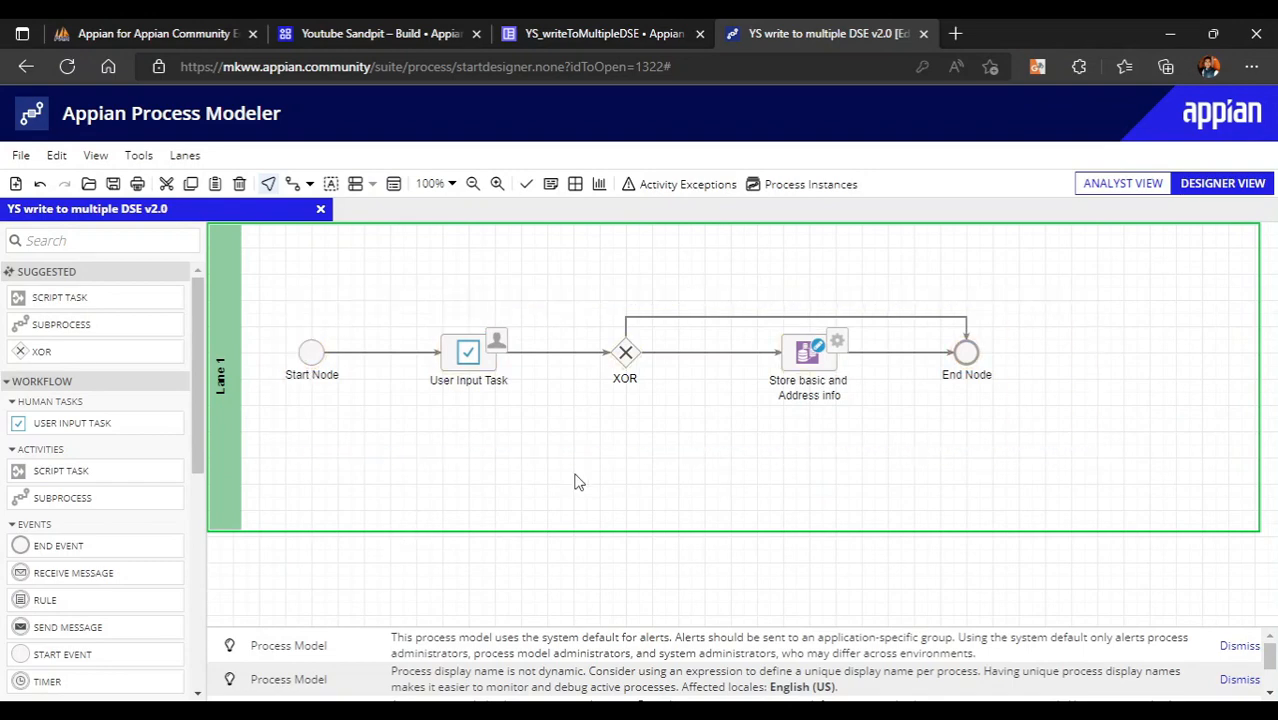
click(20, 155)
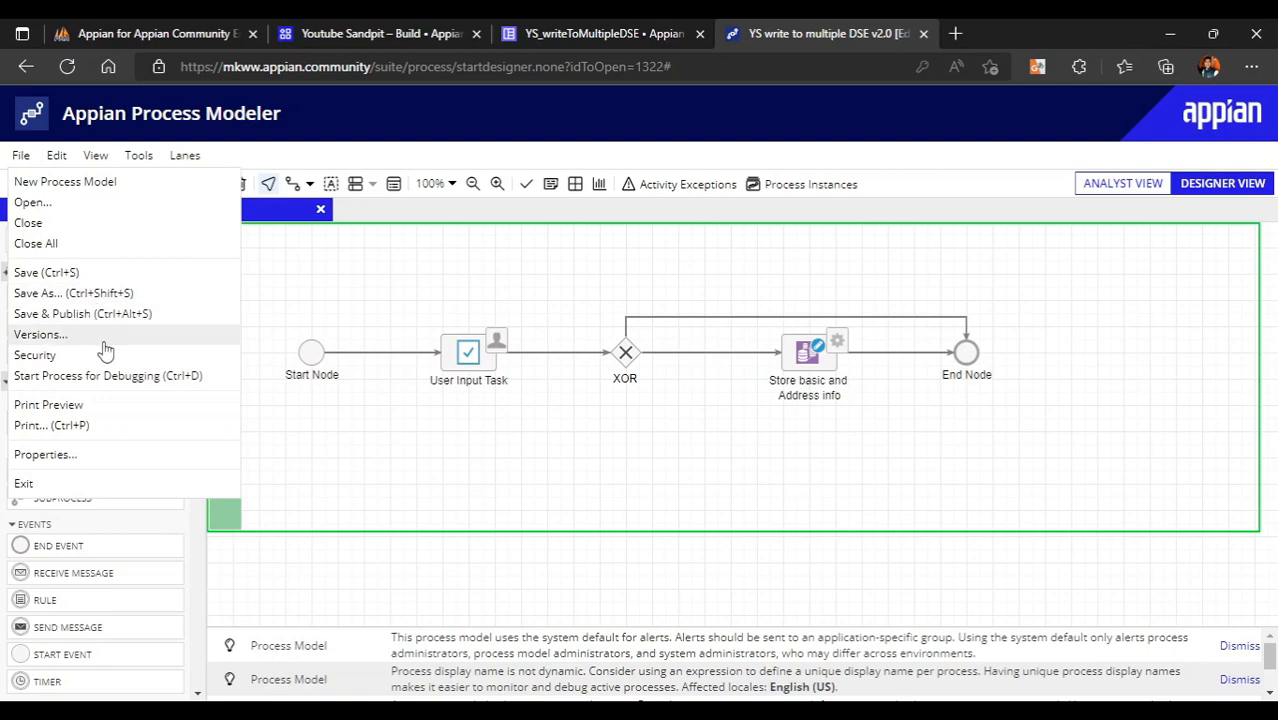
click(114, 376)
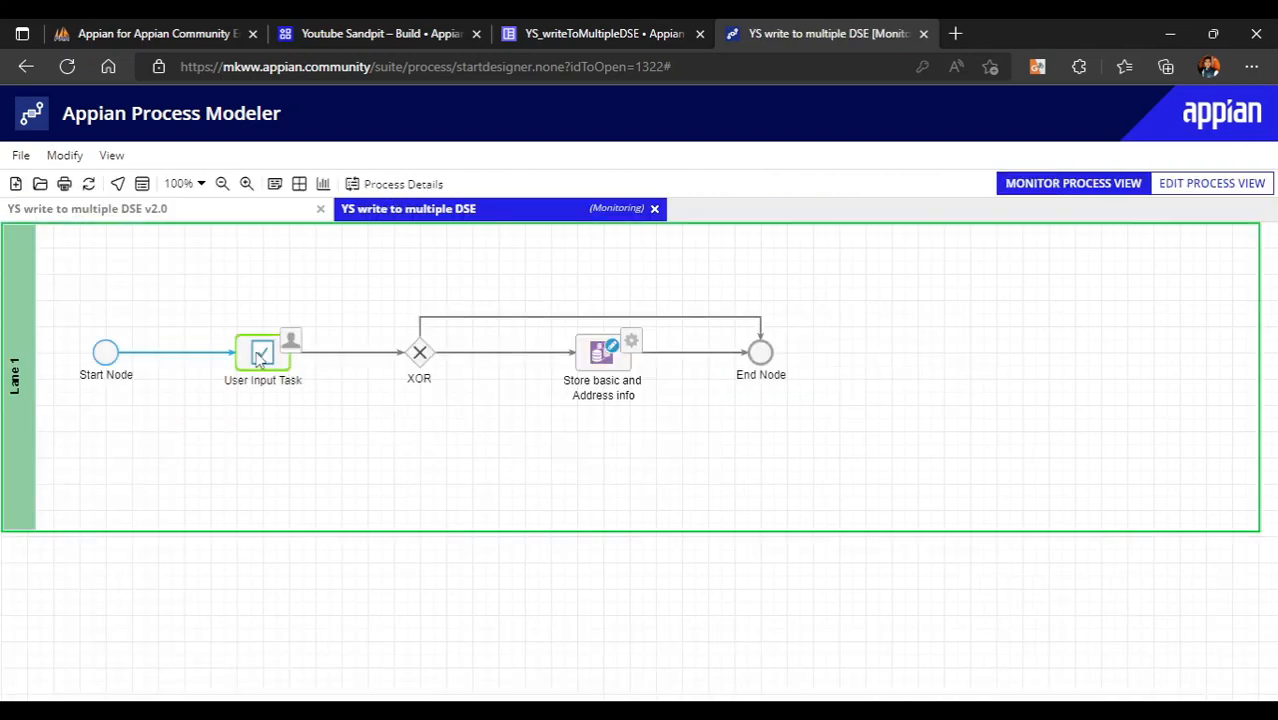
- Open the User Input Task's form in the debug run and enter a sample name and e-mail
right_click(259, 358)
click(336, 439)
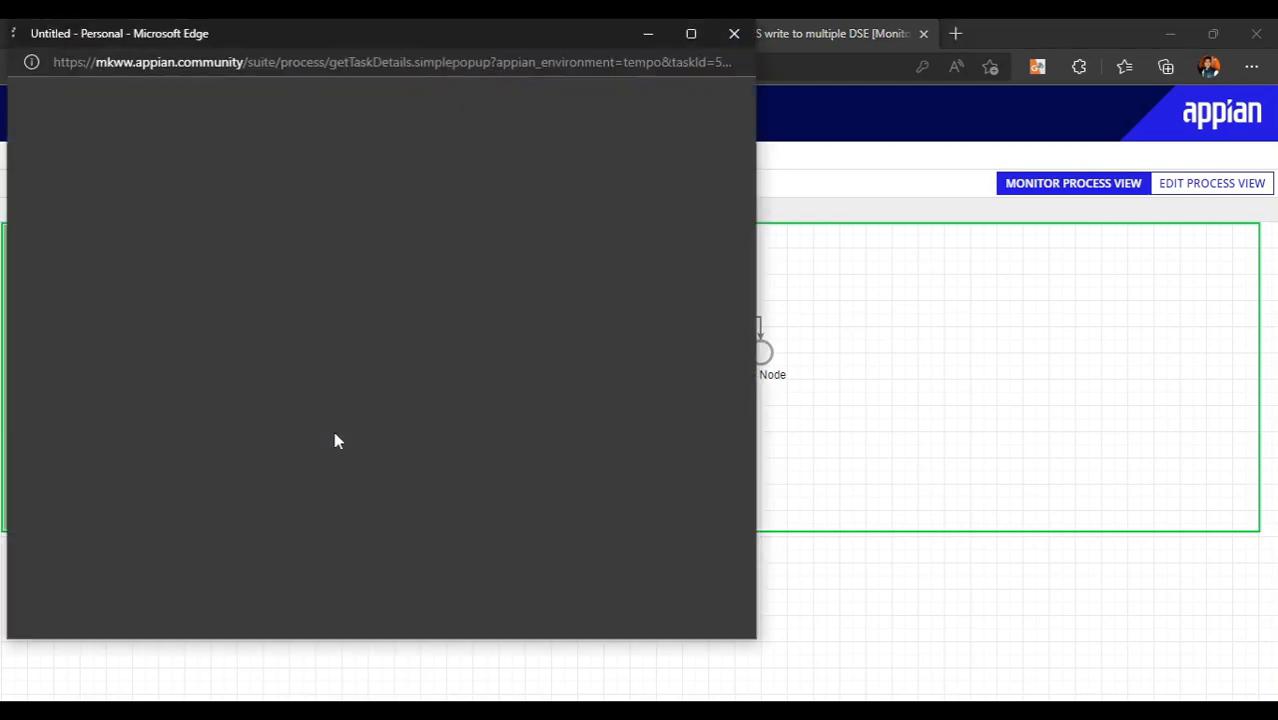
drag(415, 40, 664, 53)
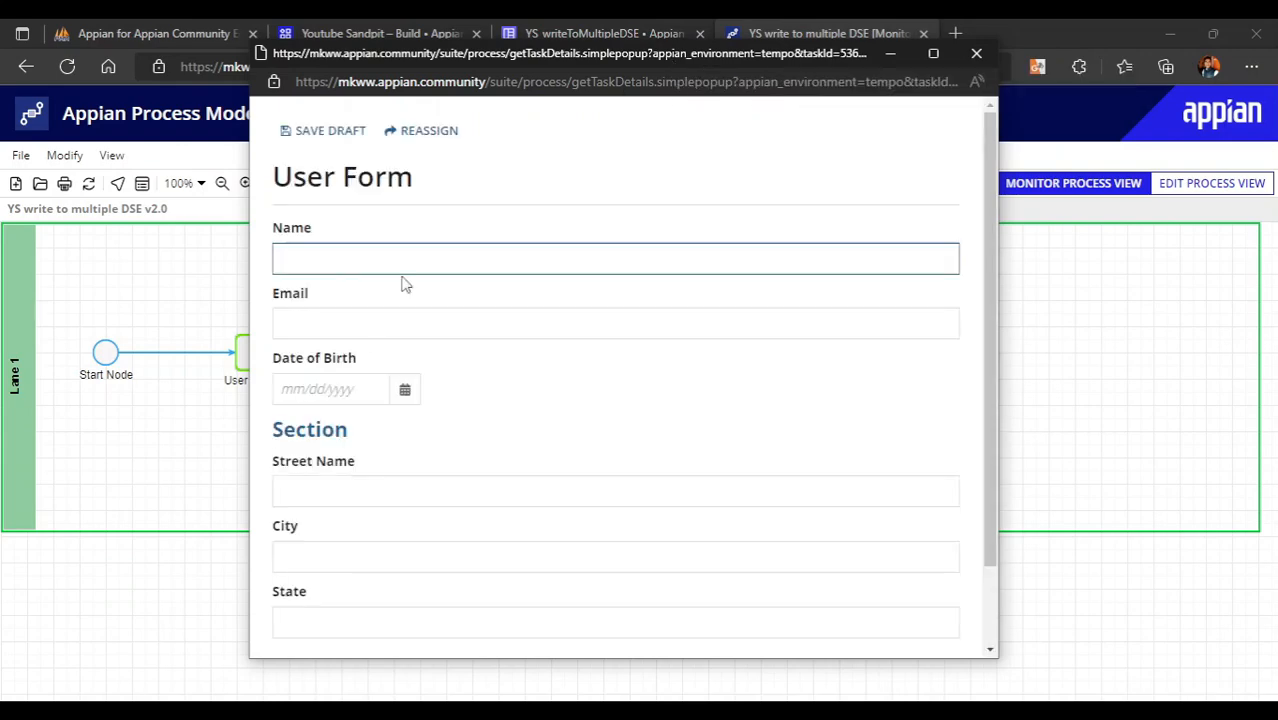
scroll(508, 397, down, 2)
scroll(508, 392, up, 2)
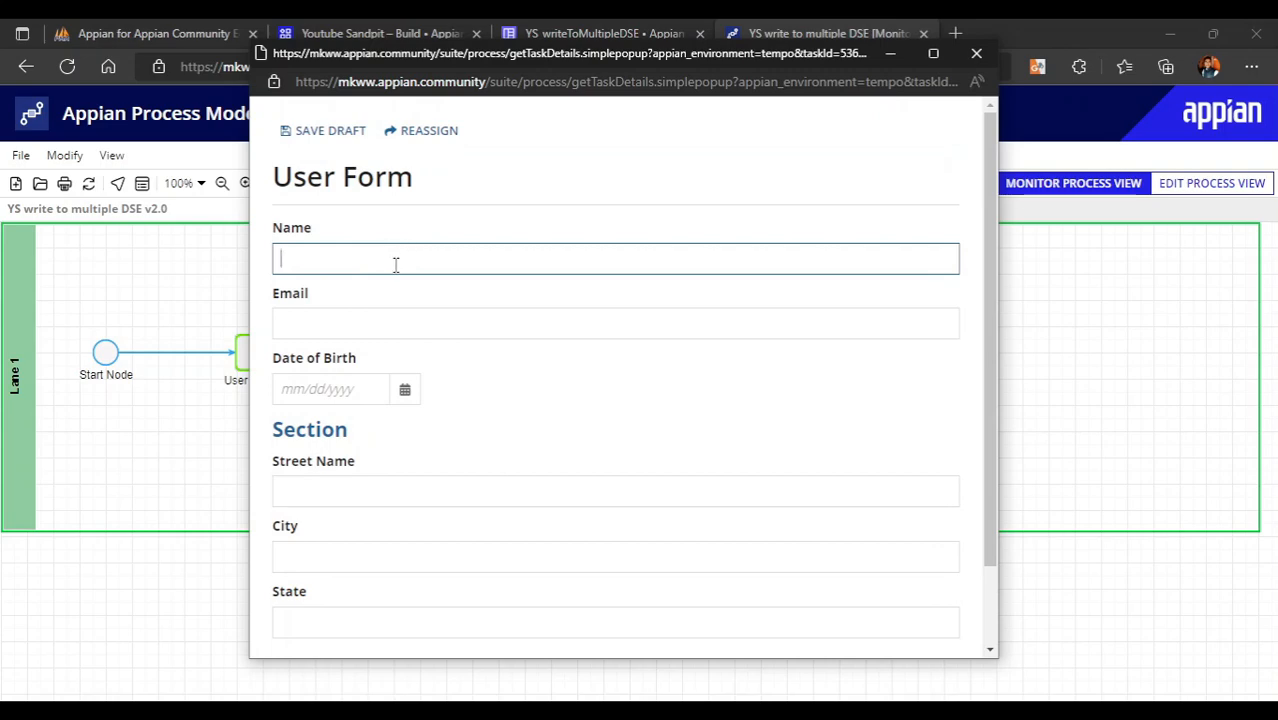
scroll(420, 295, down, 2)
scroll(437, 282, up, 2)
text(ony Stark)
click(326, 324)
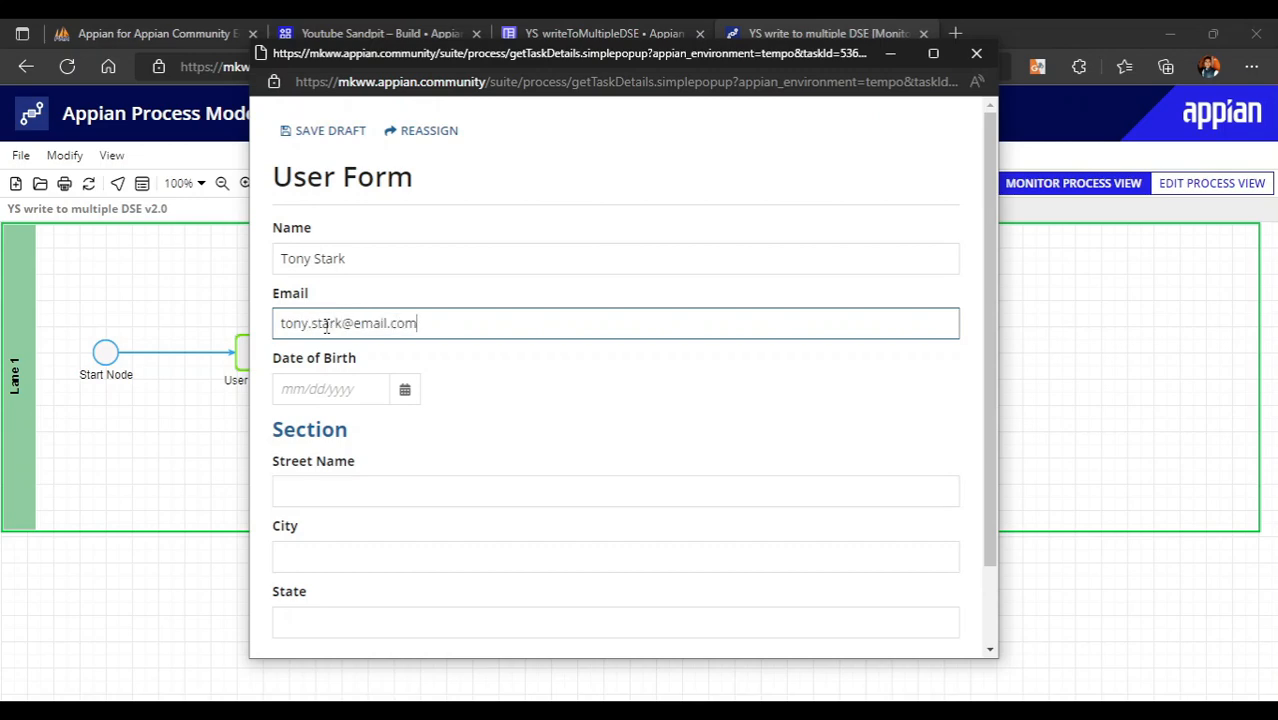
click(468, 381)
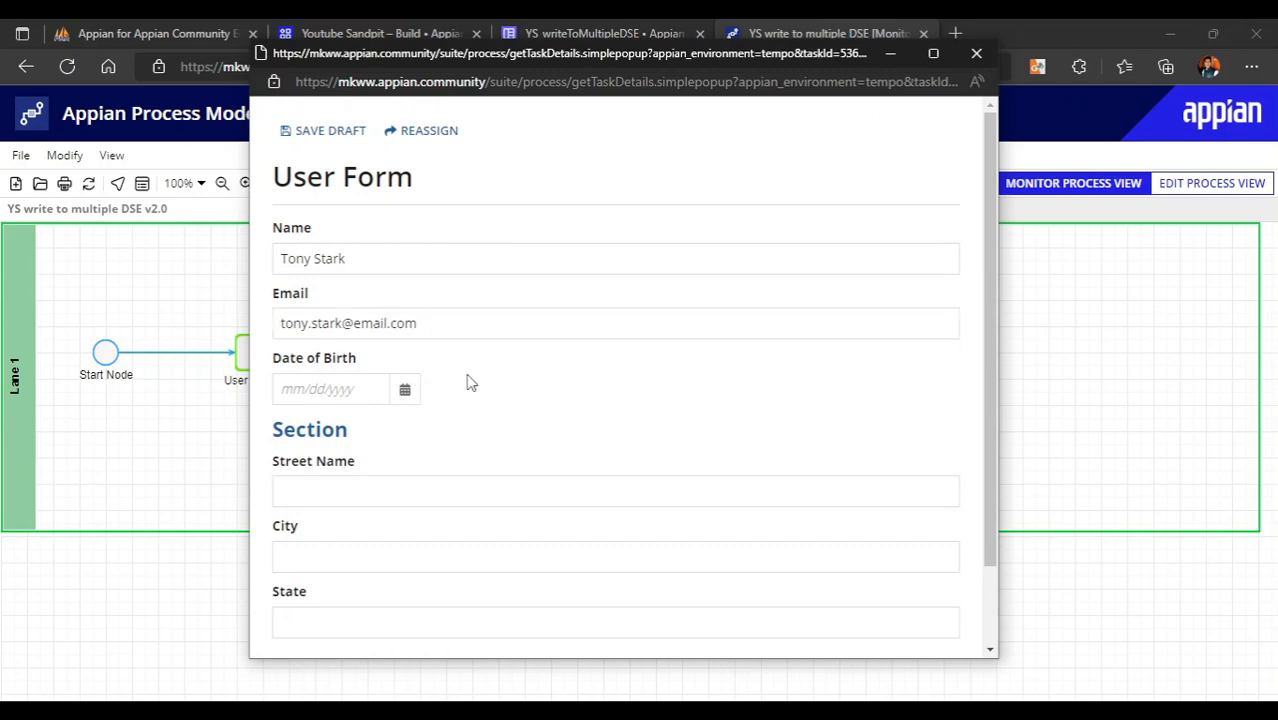
click(404, 390)
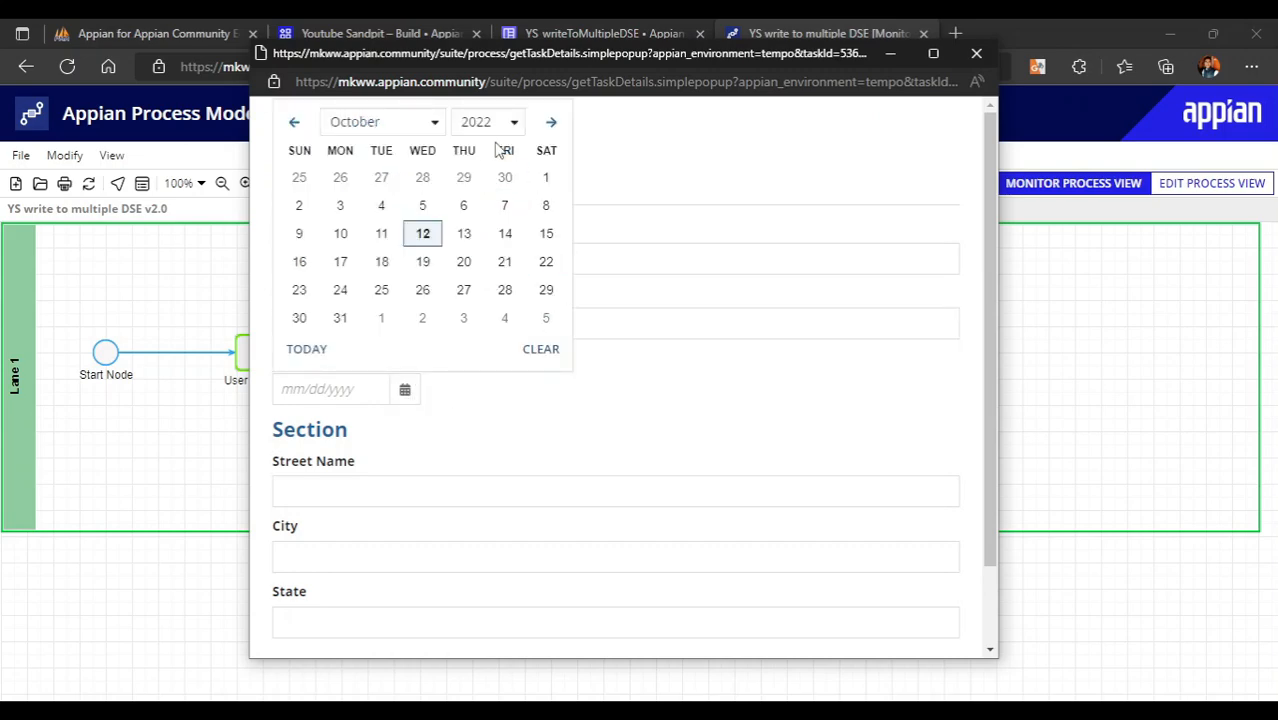
- Set the date of birth to October 17, 1973 in the date picker
click(490, 130)
scroll(488, 310, up, 6)
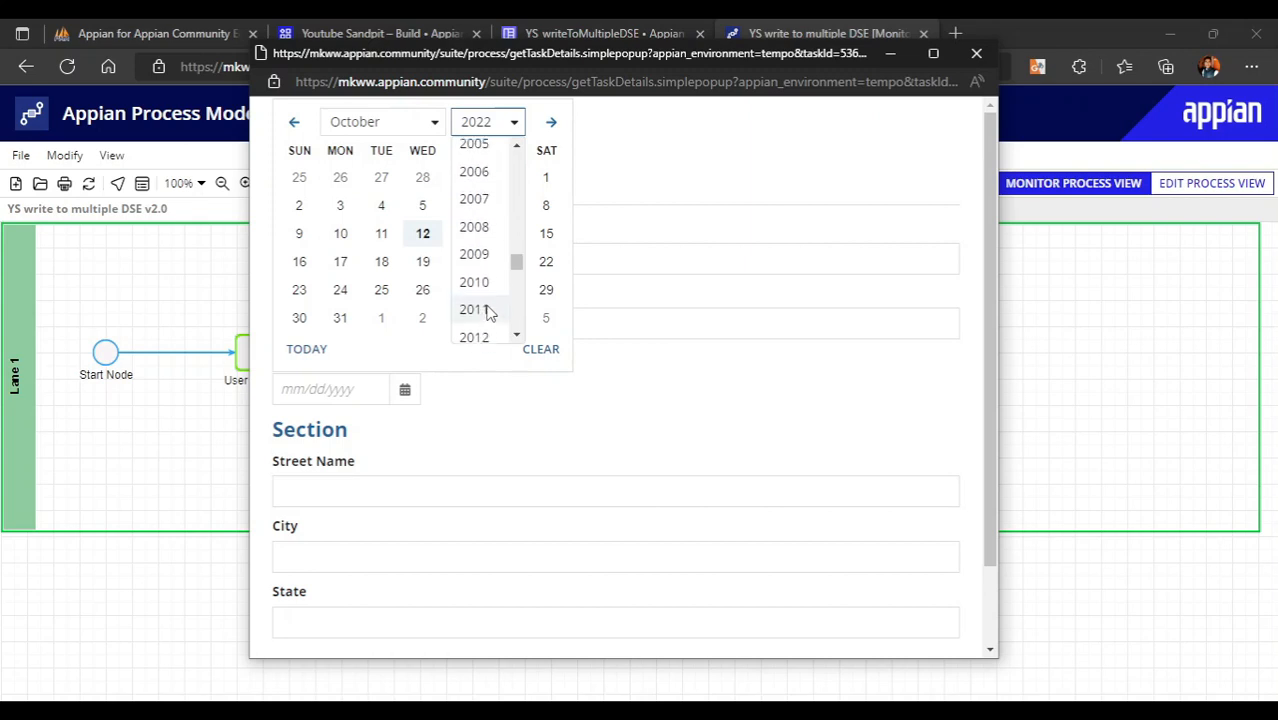
scroll(488, 313, up, 3)
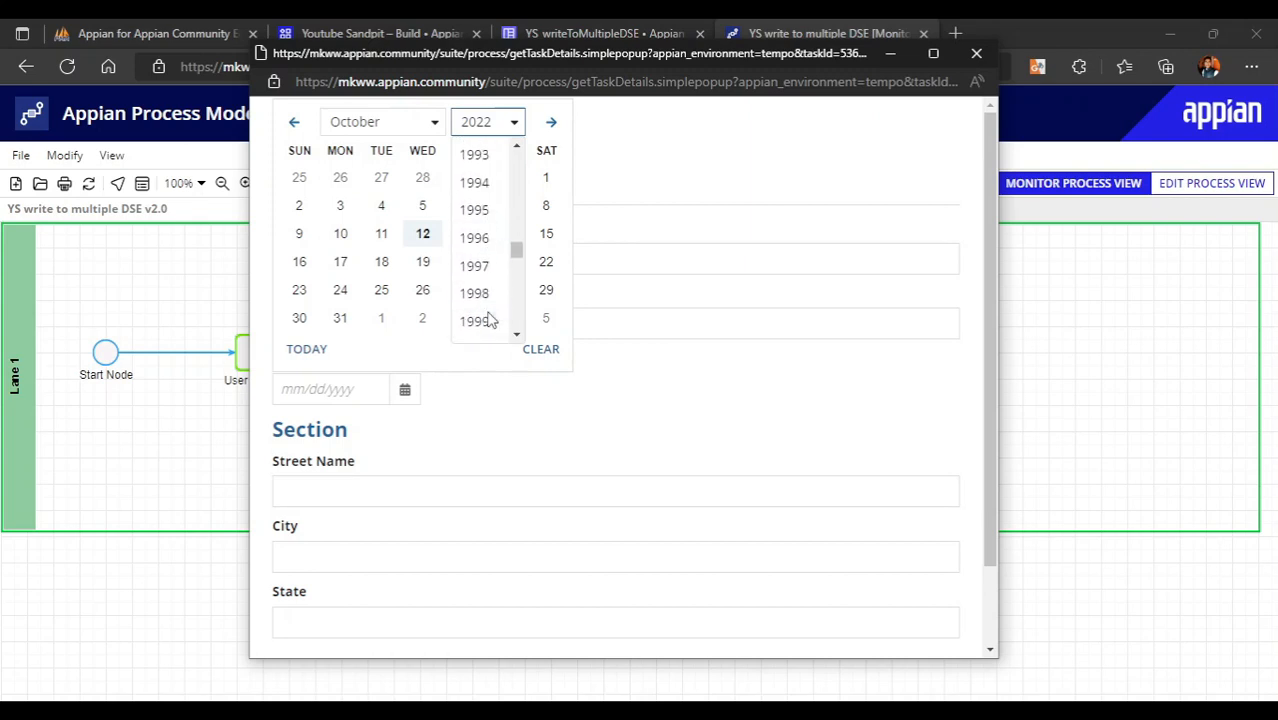
scroll(490, 318, up, 2)
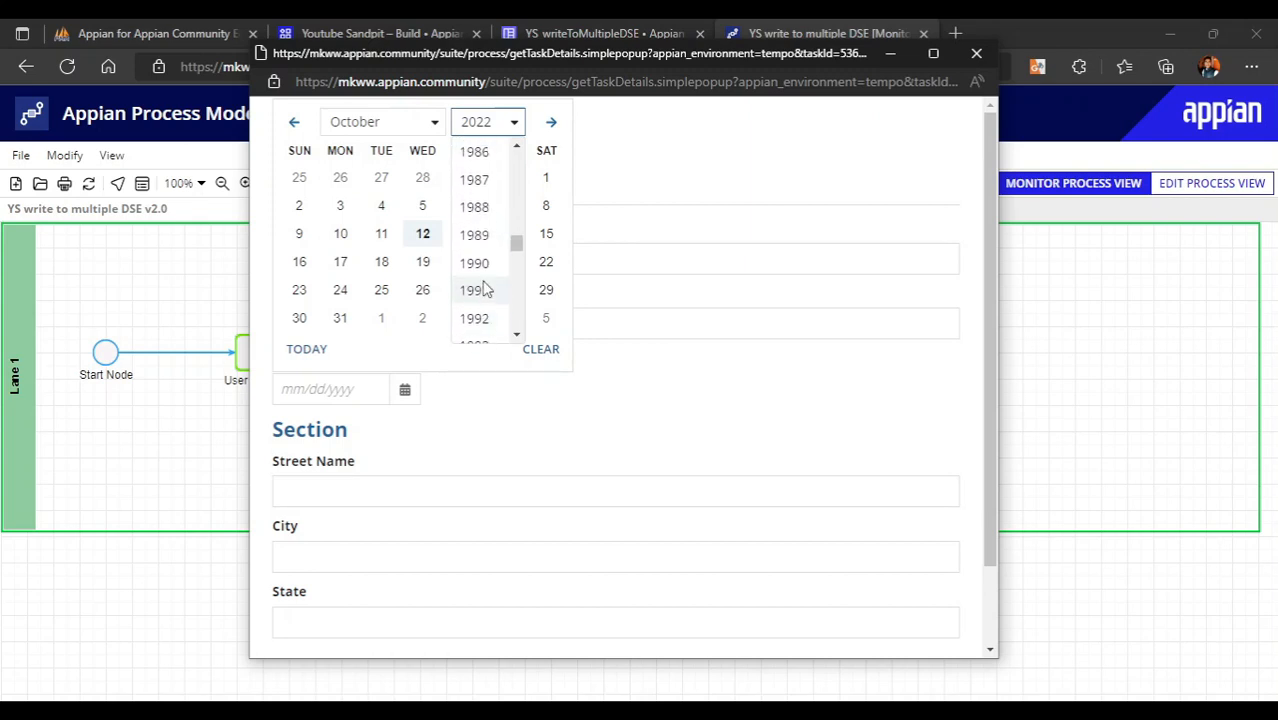
scroll(484, 289, up, 3)
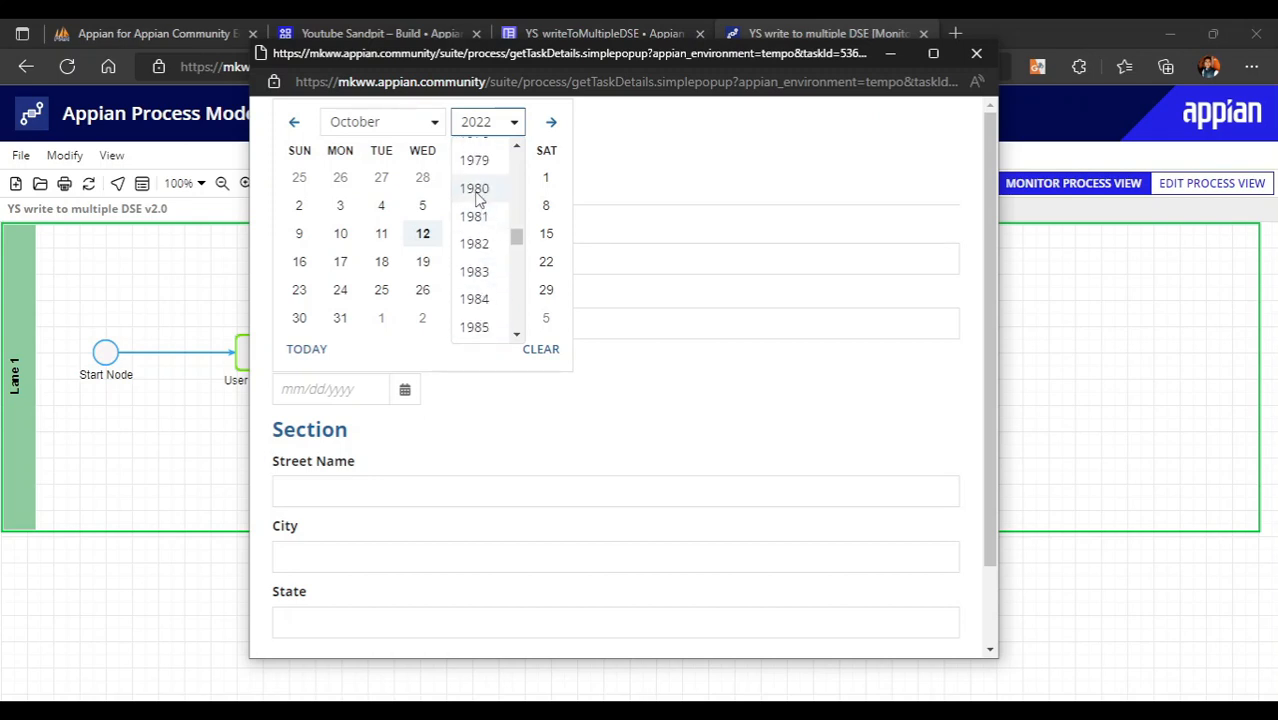
scroll(478, 190, up, 3)
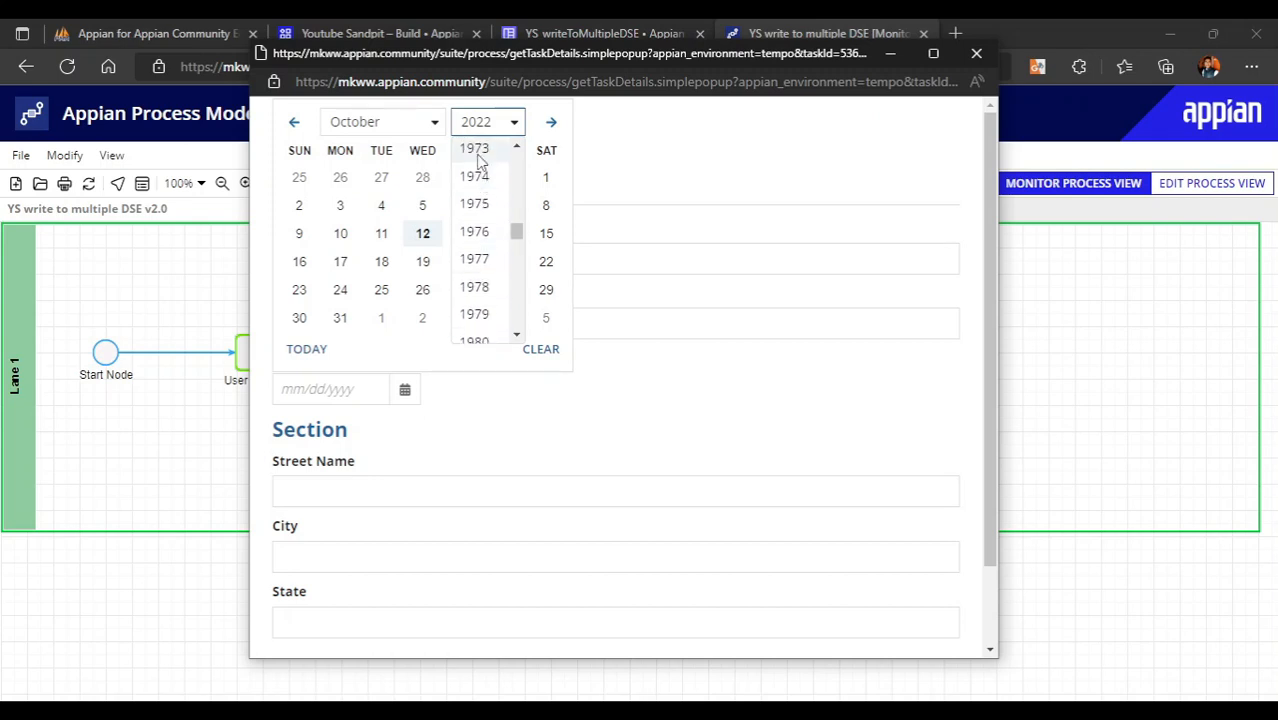
click(475, 155)
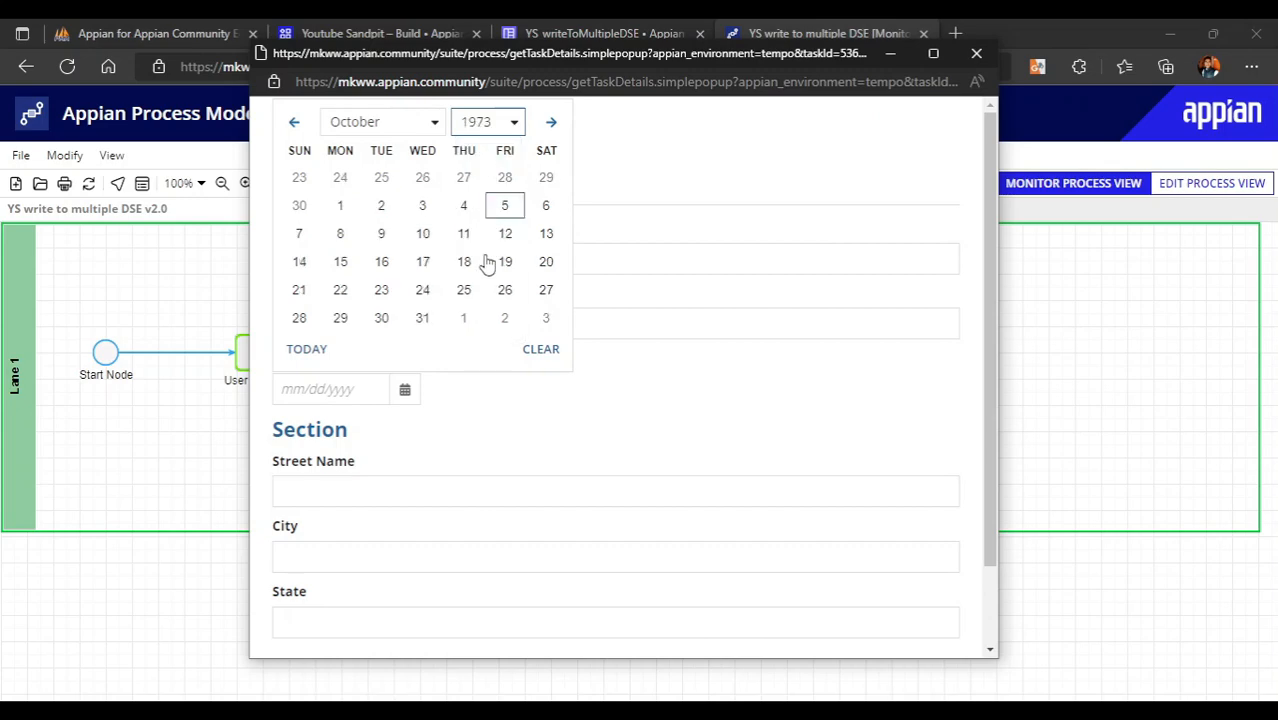
click(434, 260)
click(641, 391)
- Fill in the street, city and state CA, submit the form, and refresh the process
scroll(506, 455, down, 2)
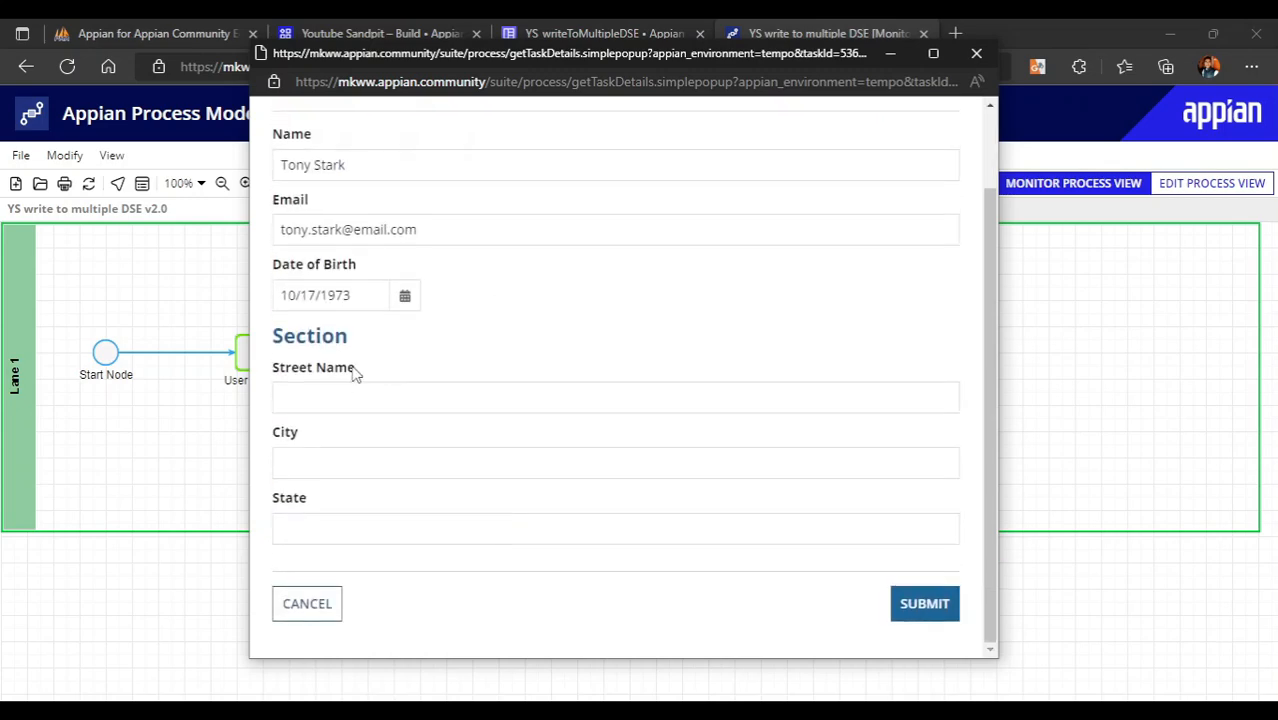
click(327, 393)
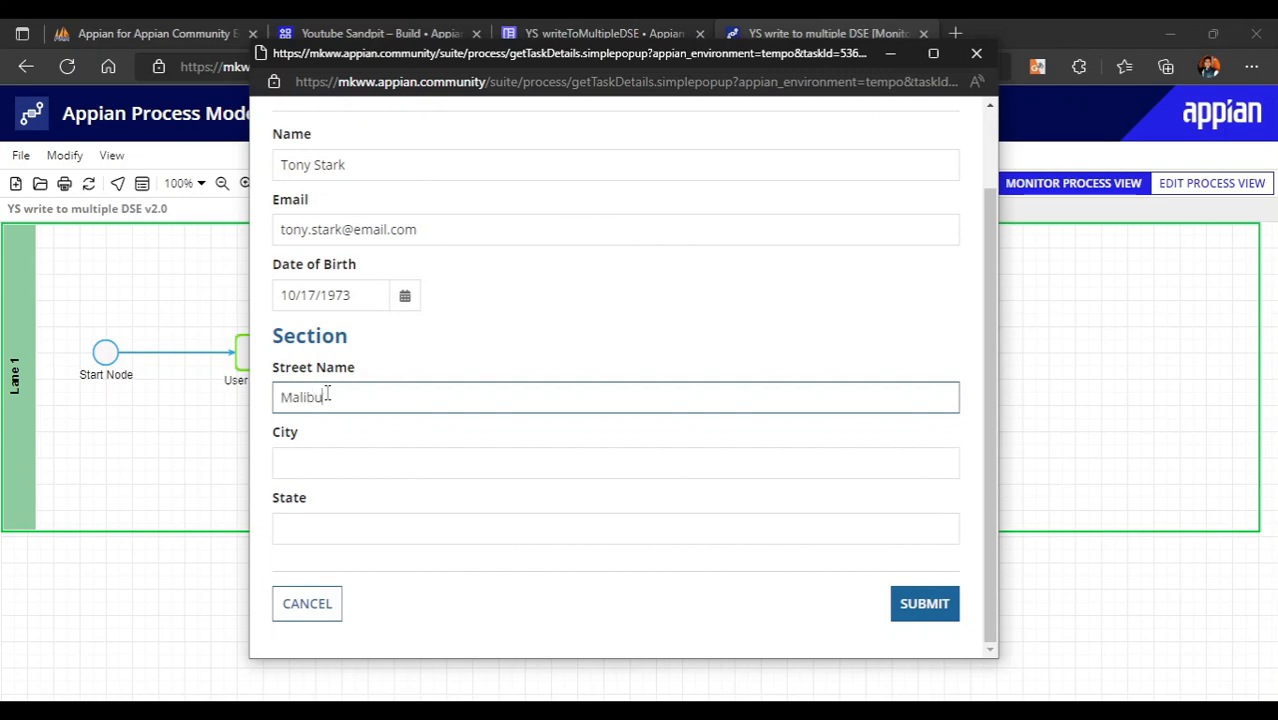
click(332, 462)
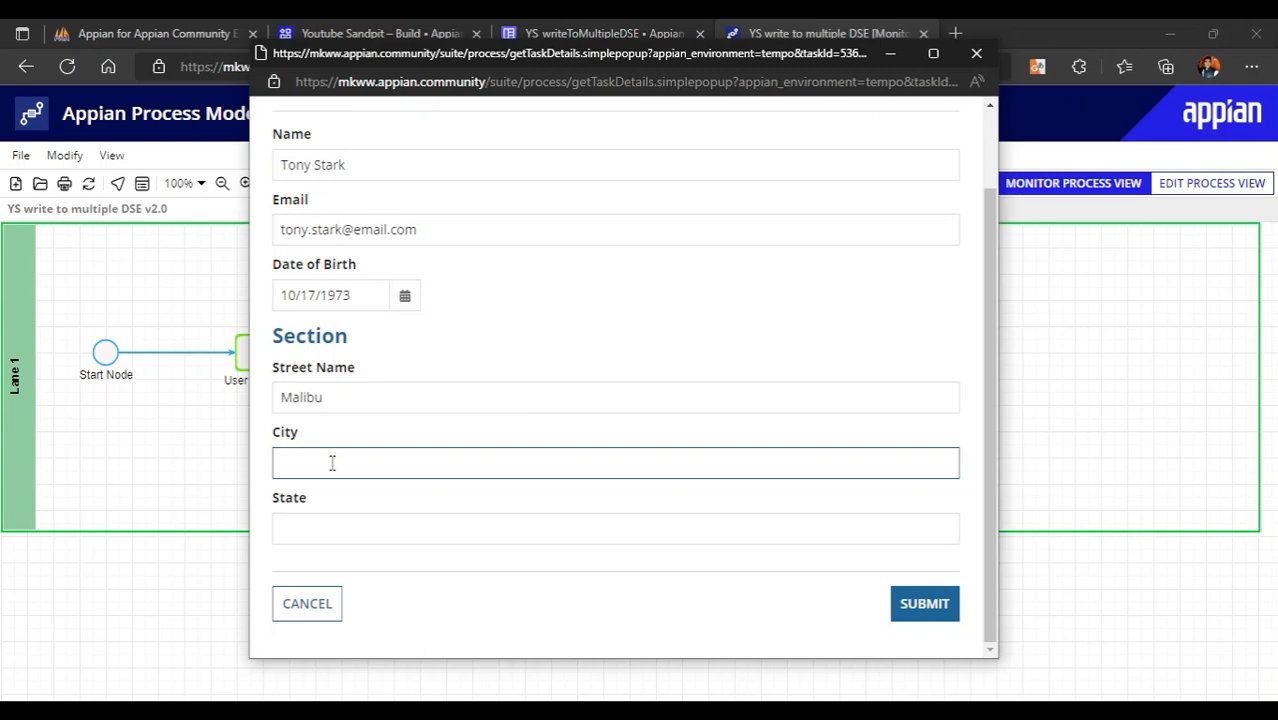
click(314, 528)
text(CA)
click(424, 620)
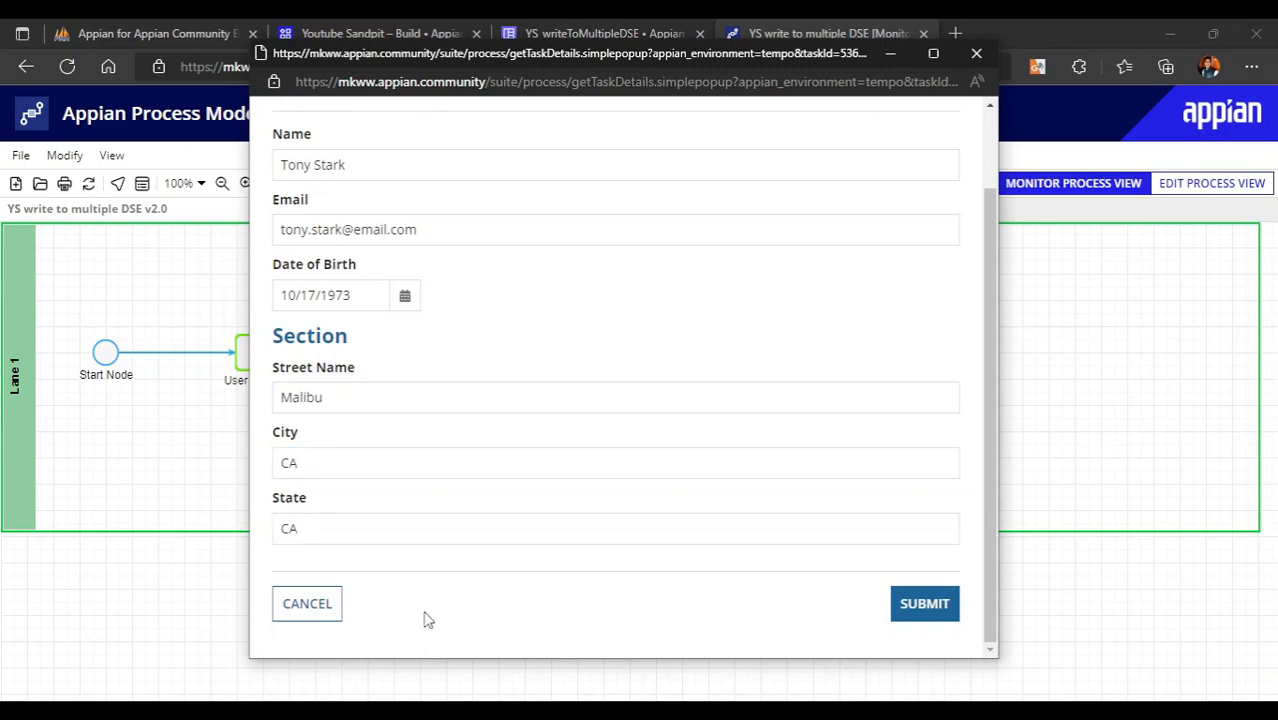
click(938, 606)
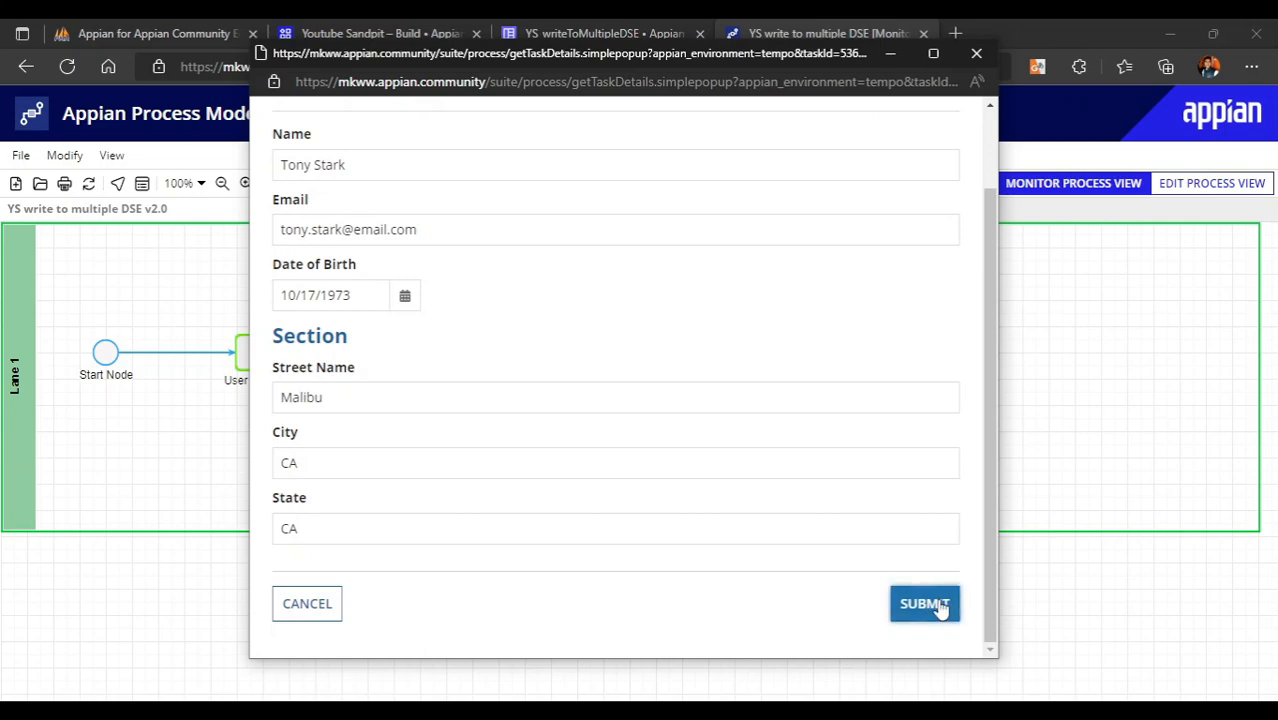
click(88, 184)
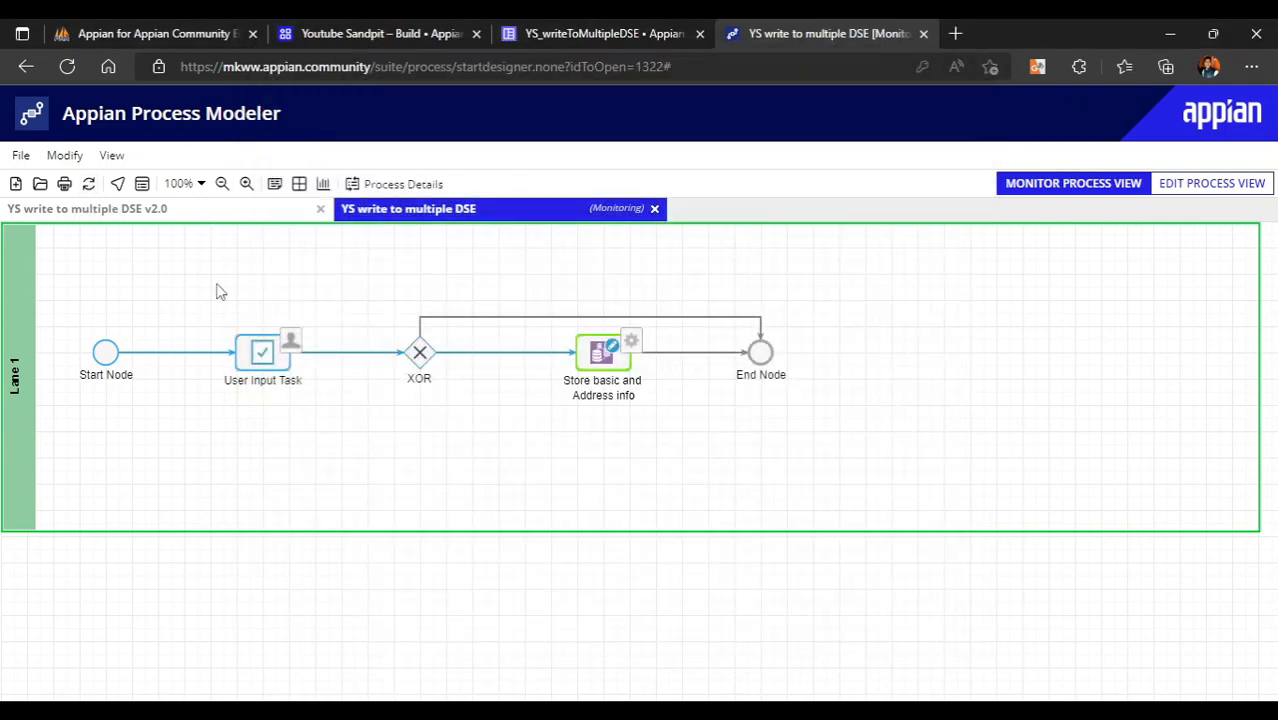
- Refresh the process and inspect its variables, confirming both records were saved with id 1
click(87, 189)
click(142, 185)
scroll(312, 537, up, 5)
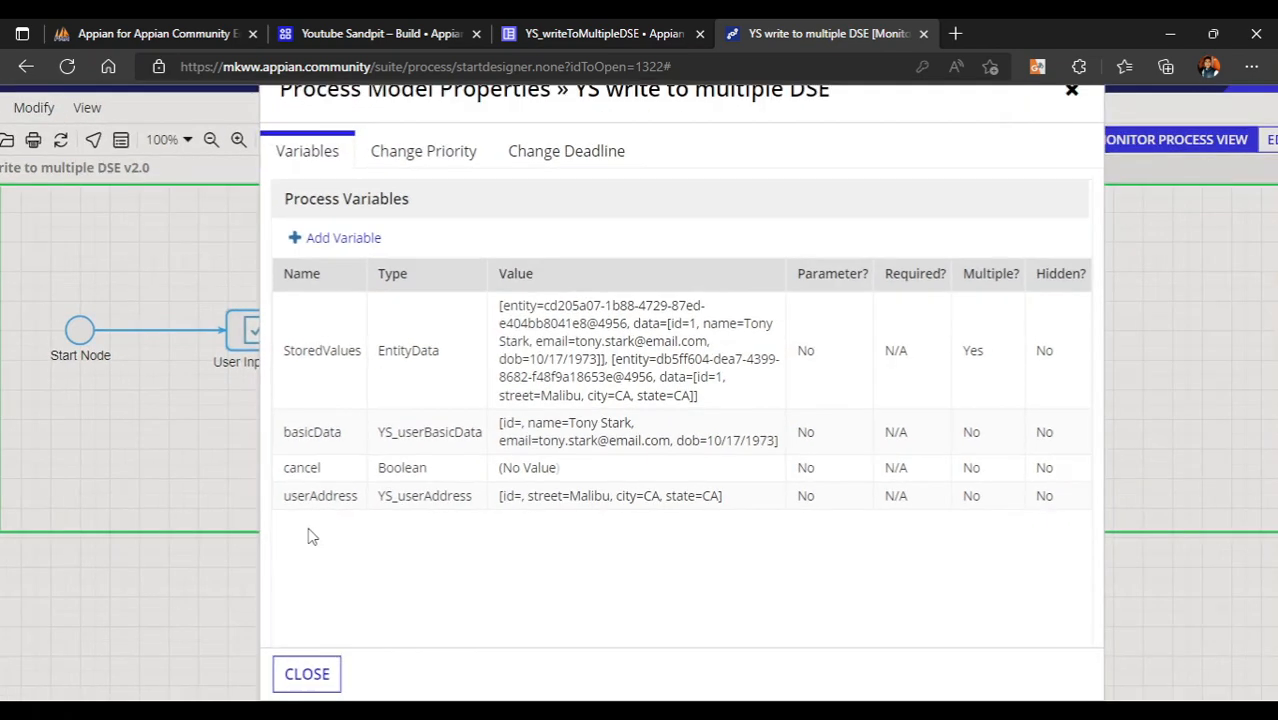
scroll(854, 393, right, 1)
scroll(854, 393, up, 3)
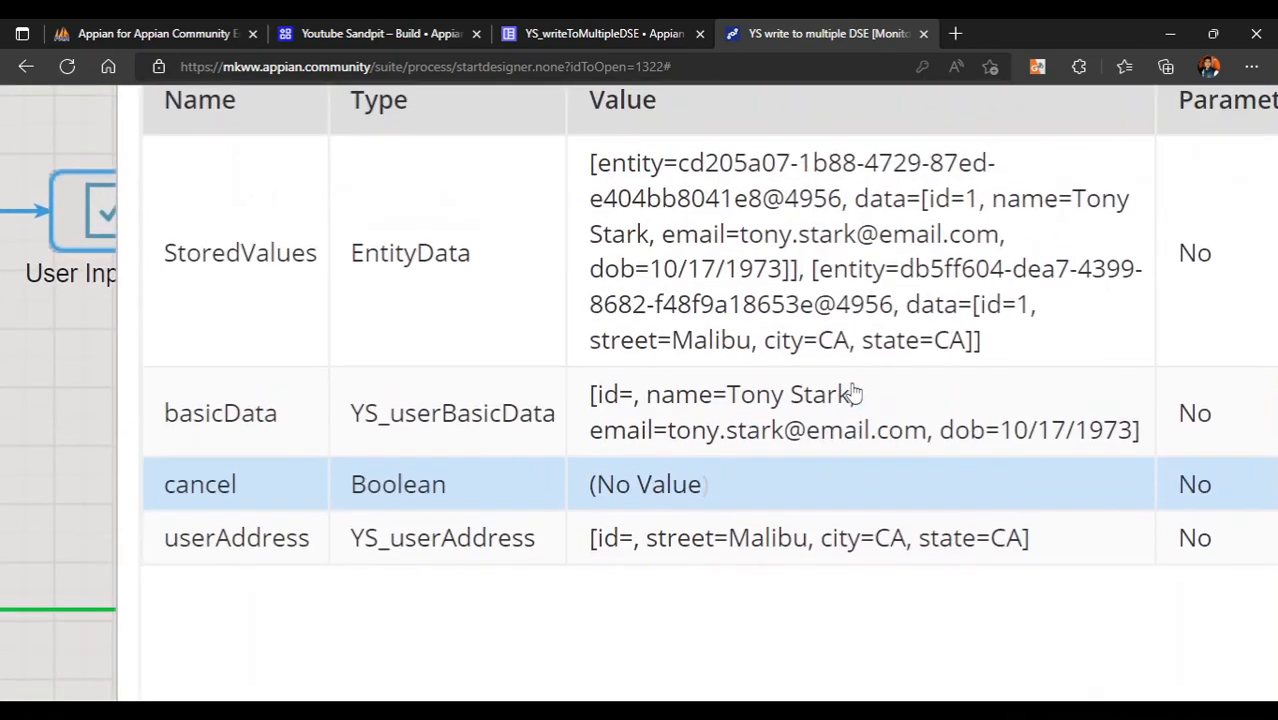
scroll(662, 393, right, 1)
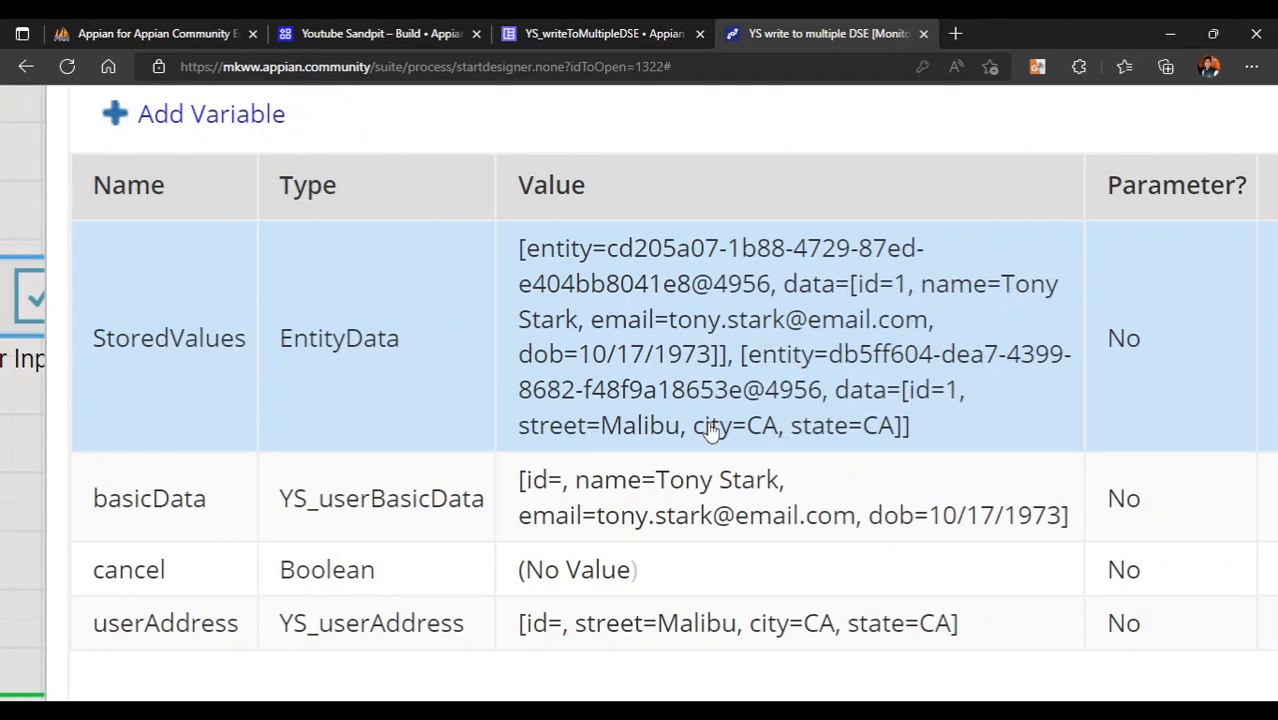
key(ctrl+minus)
key(ctrl+minus)
click(80, 28)
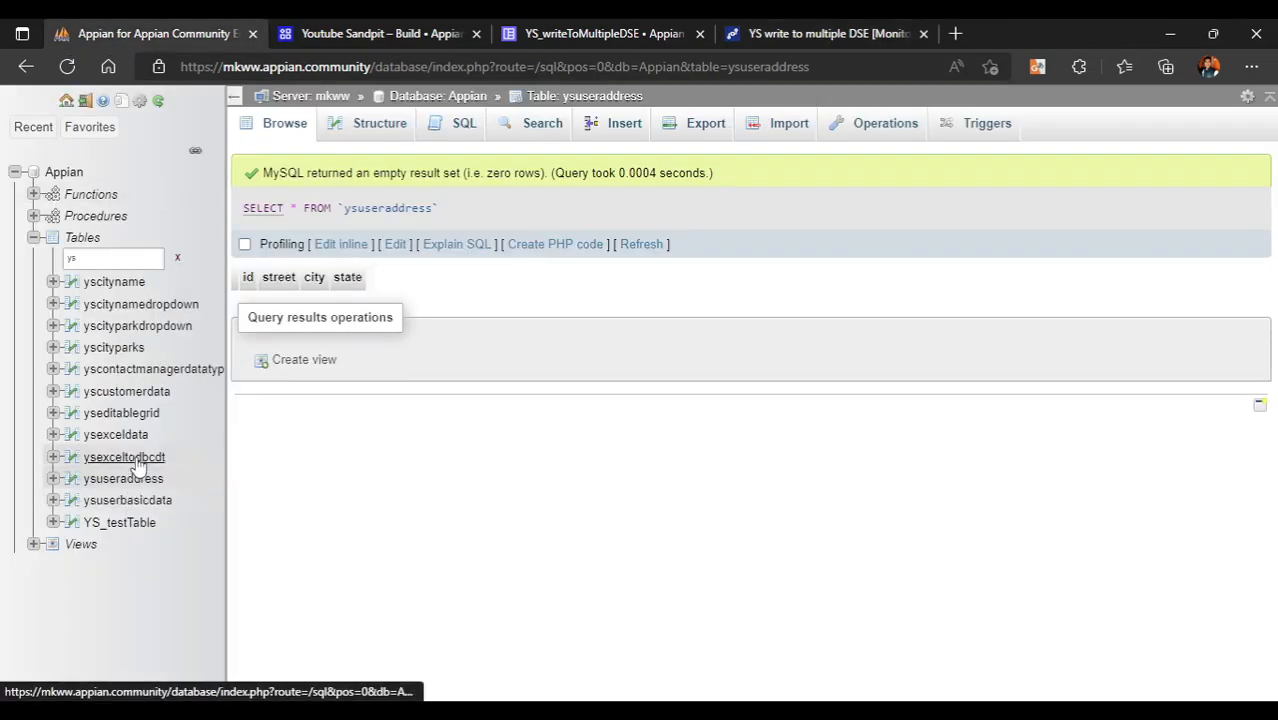
- Browse ysuserbasicdata and ysuseraddress, highlighting each new id 1 row and its address values
click(153, 508)
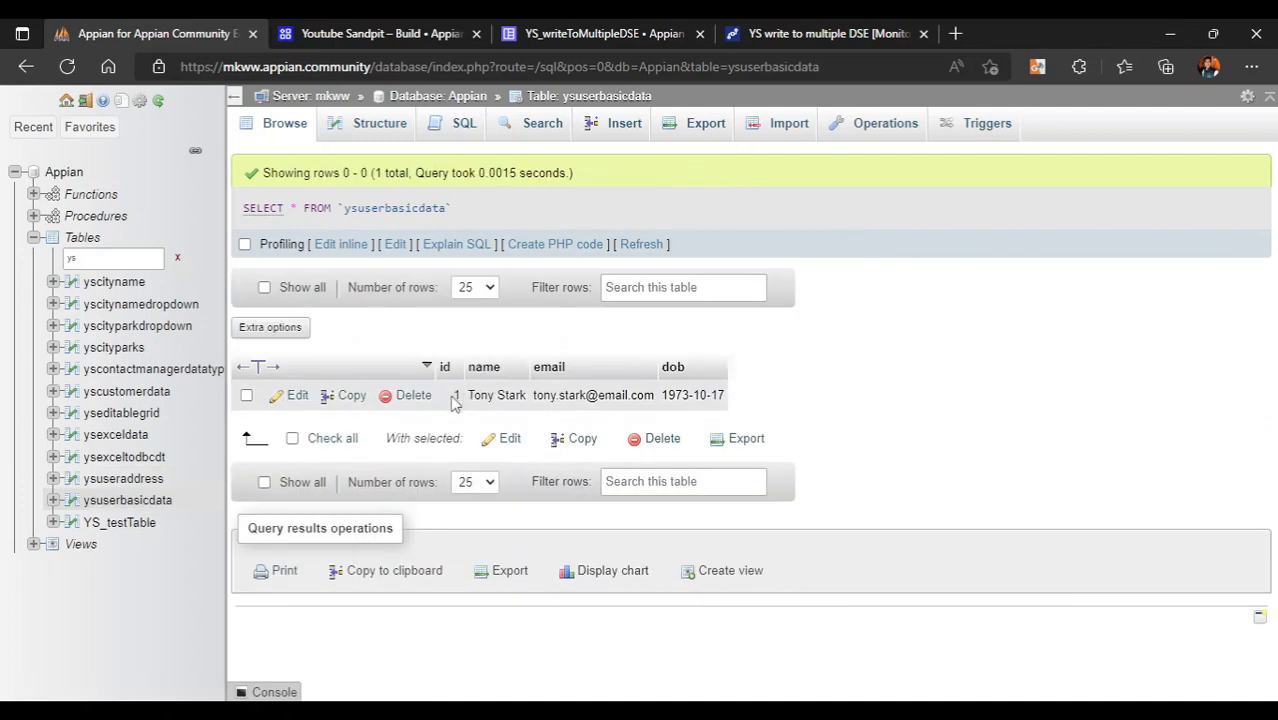
drag(452, 400, 740, 402)
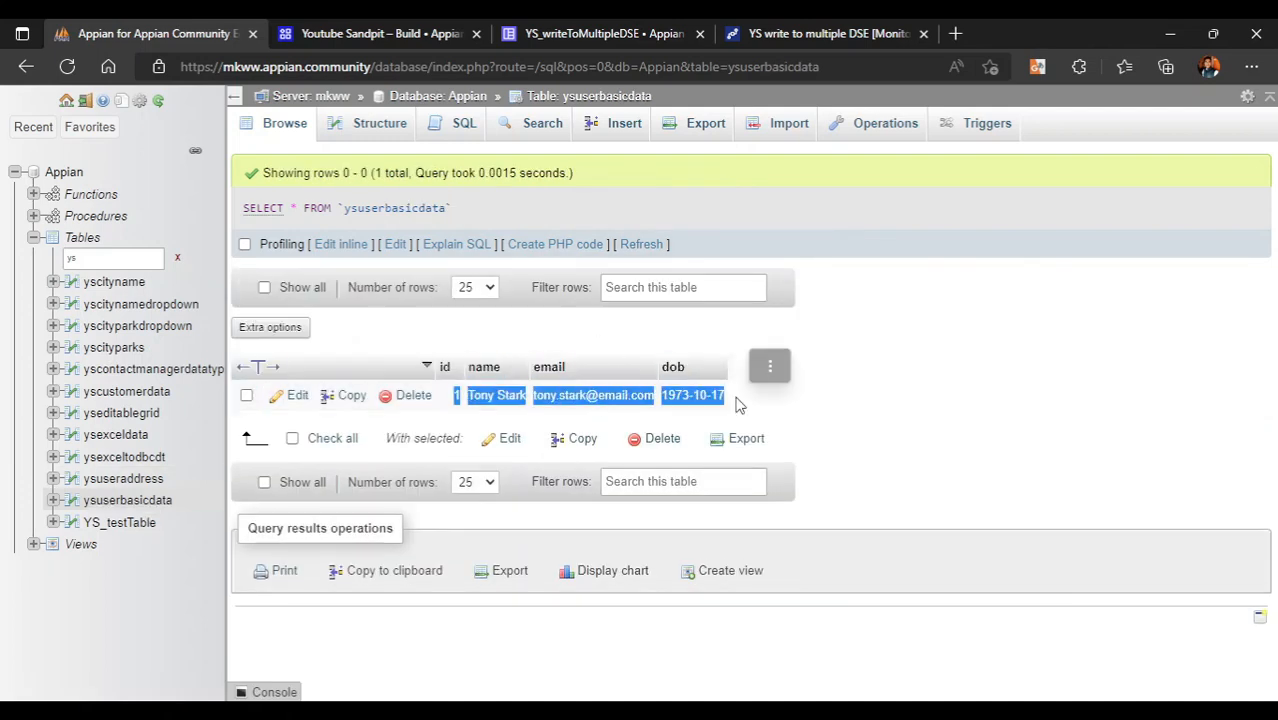
click(123, 478)
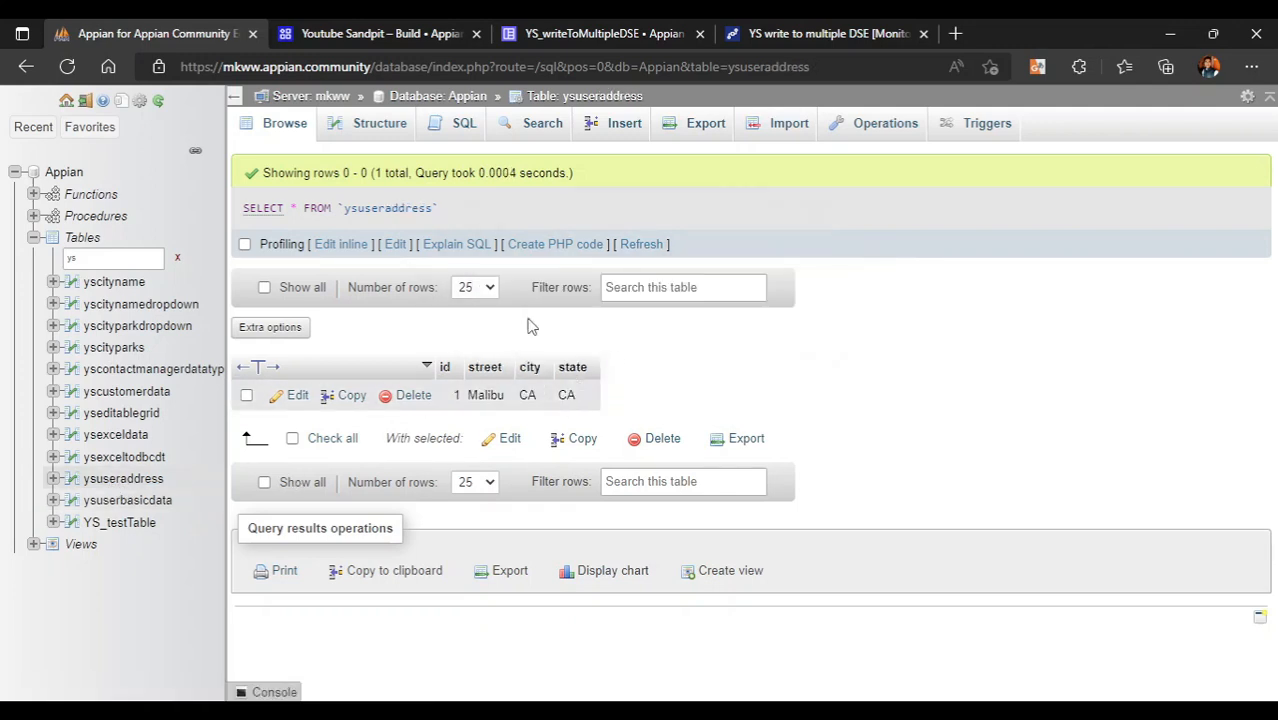
drag(455, 394, 628, 398)
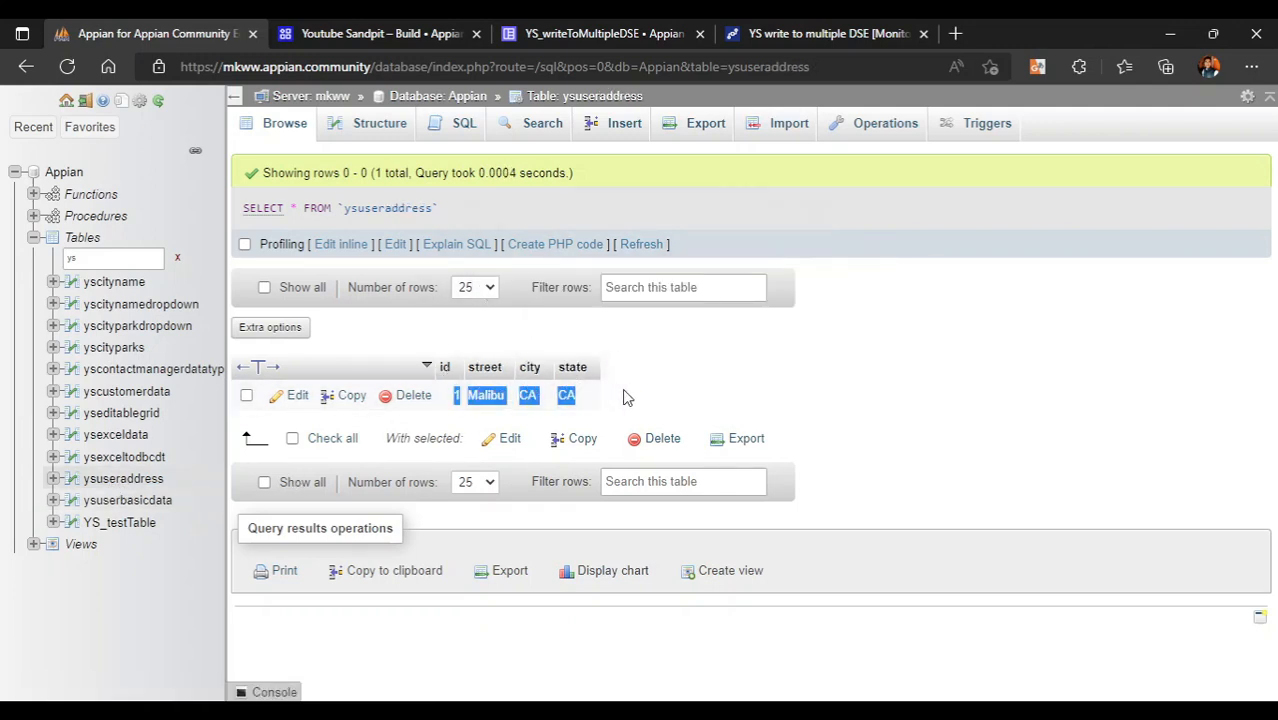
click(675, 399)
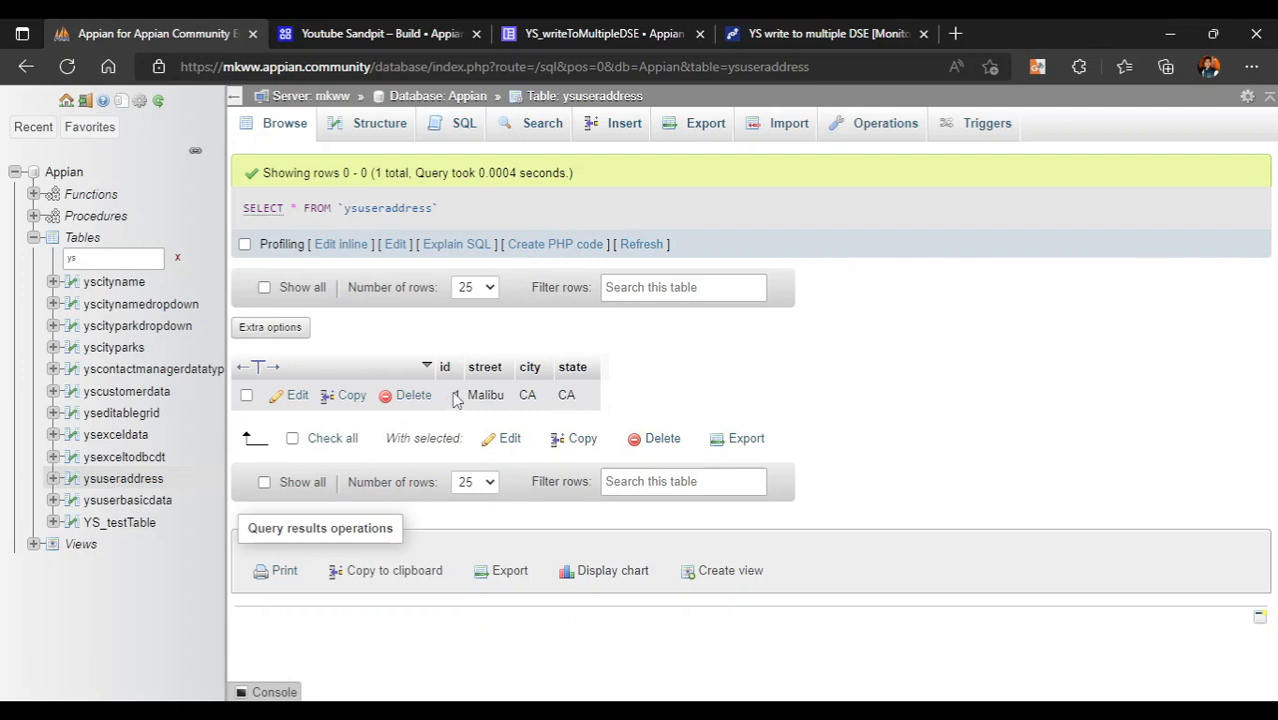
drag(455, 398, 620, 398)
click(665, 408)
drag(452, 401, 636, 418)
click(614, 410)
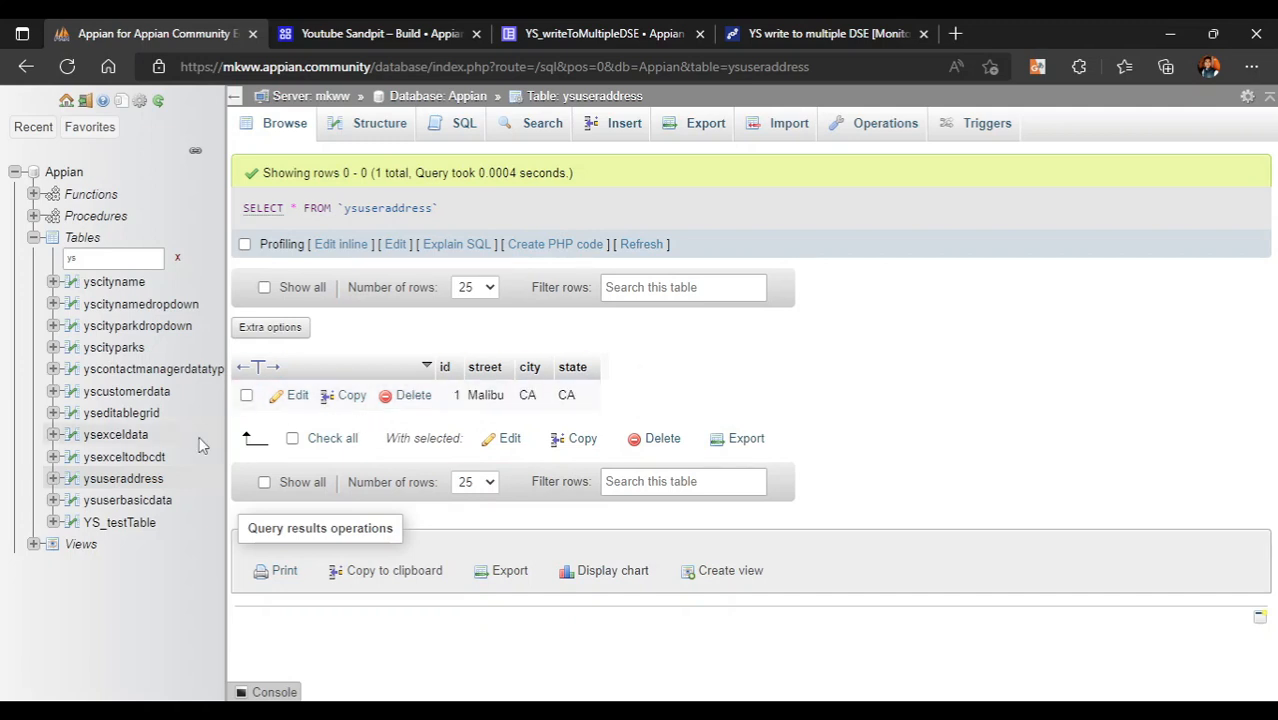
click(130, 501)
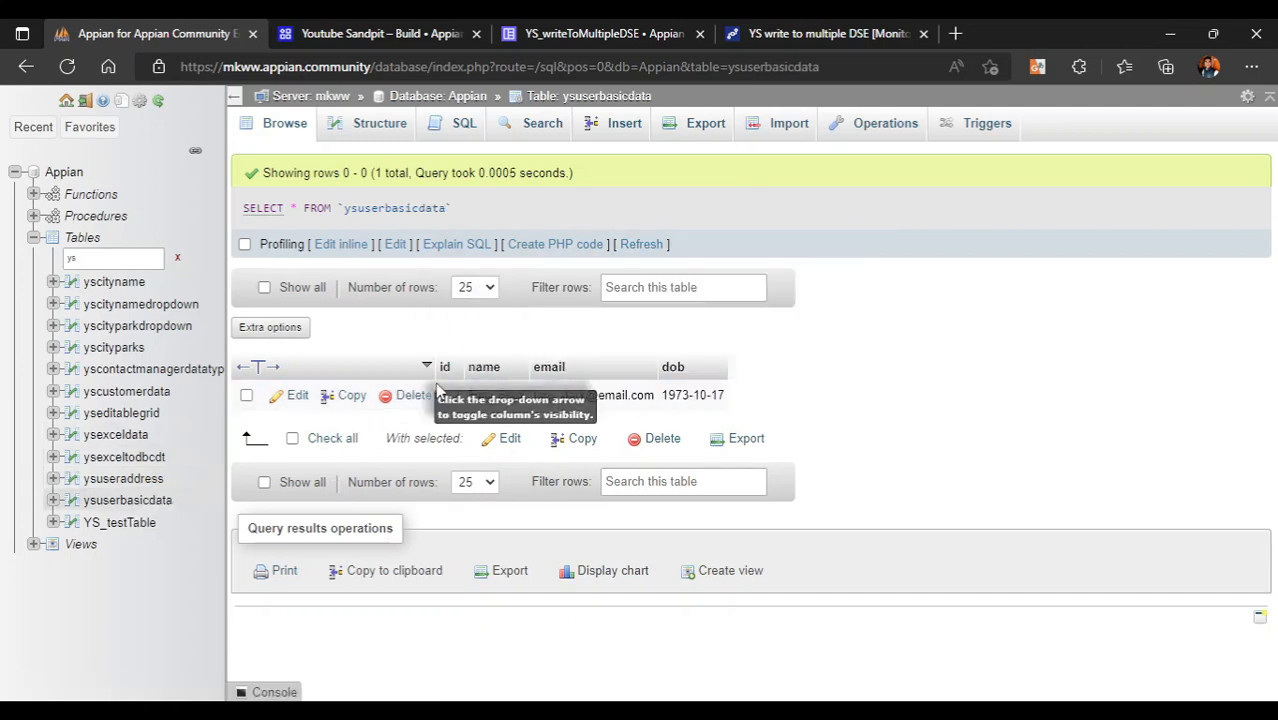
- Filter the table list to vof and browse vofcustomers and vofaddresses
drag(452, 397, 738, 400)
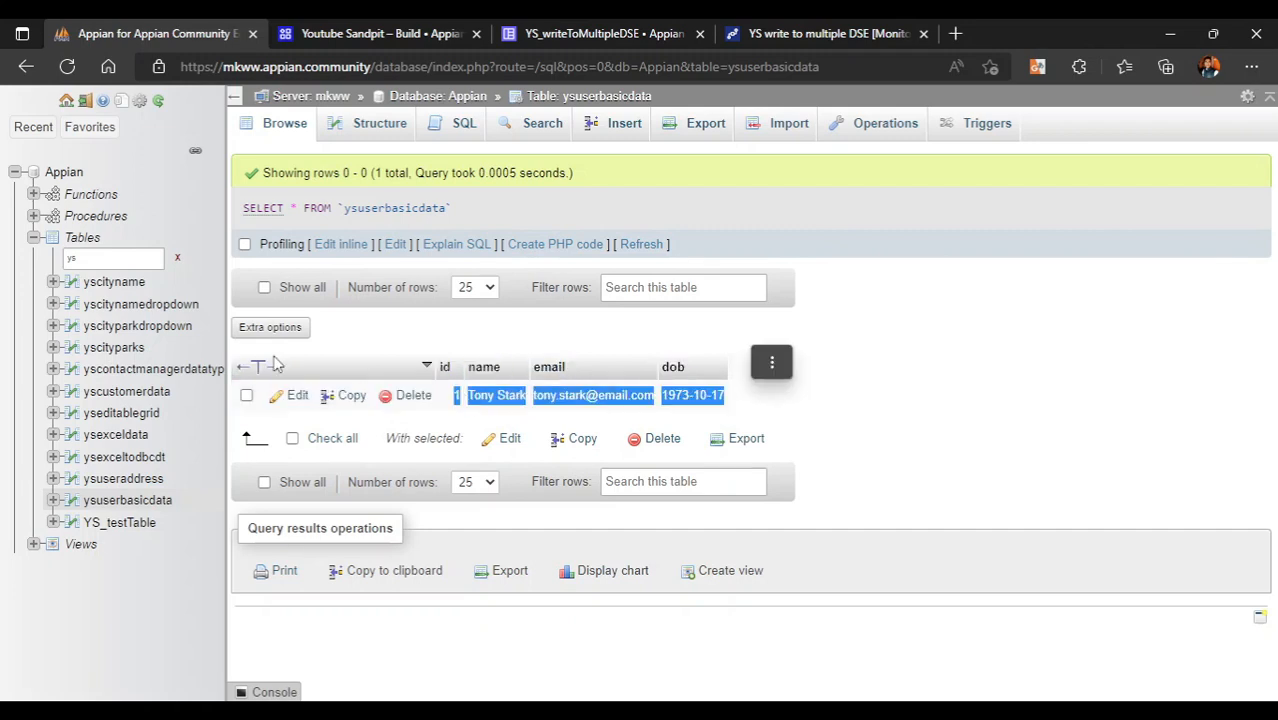
double_click(113, 261)
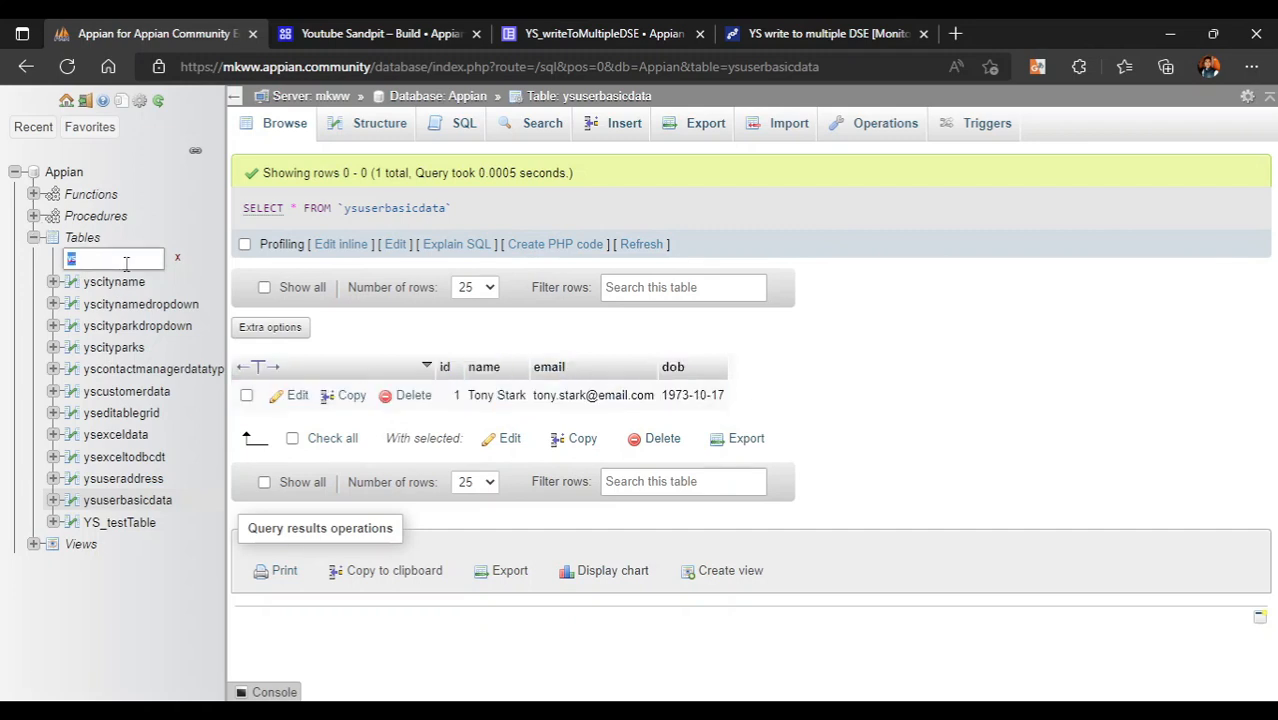
text(vof)
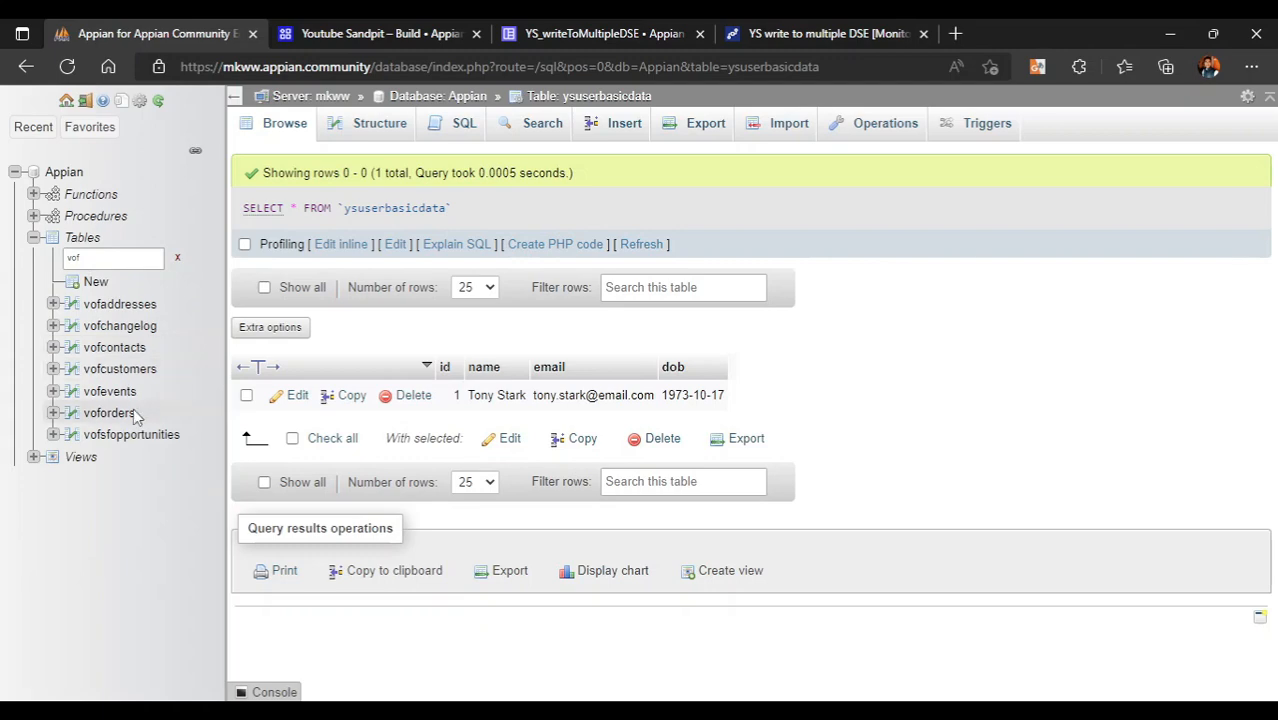
click(119, 369)
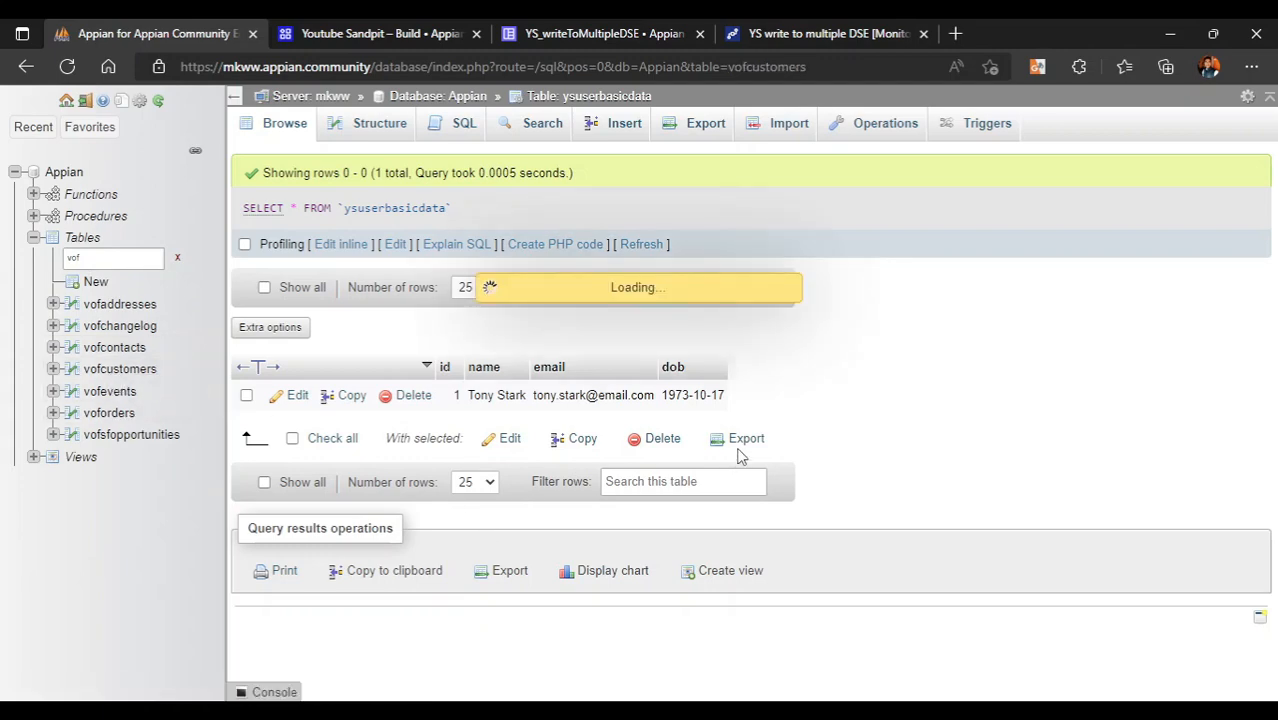
scroll(599, 506, down, 2)
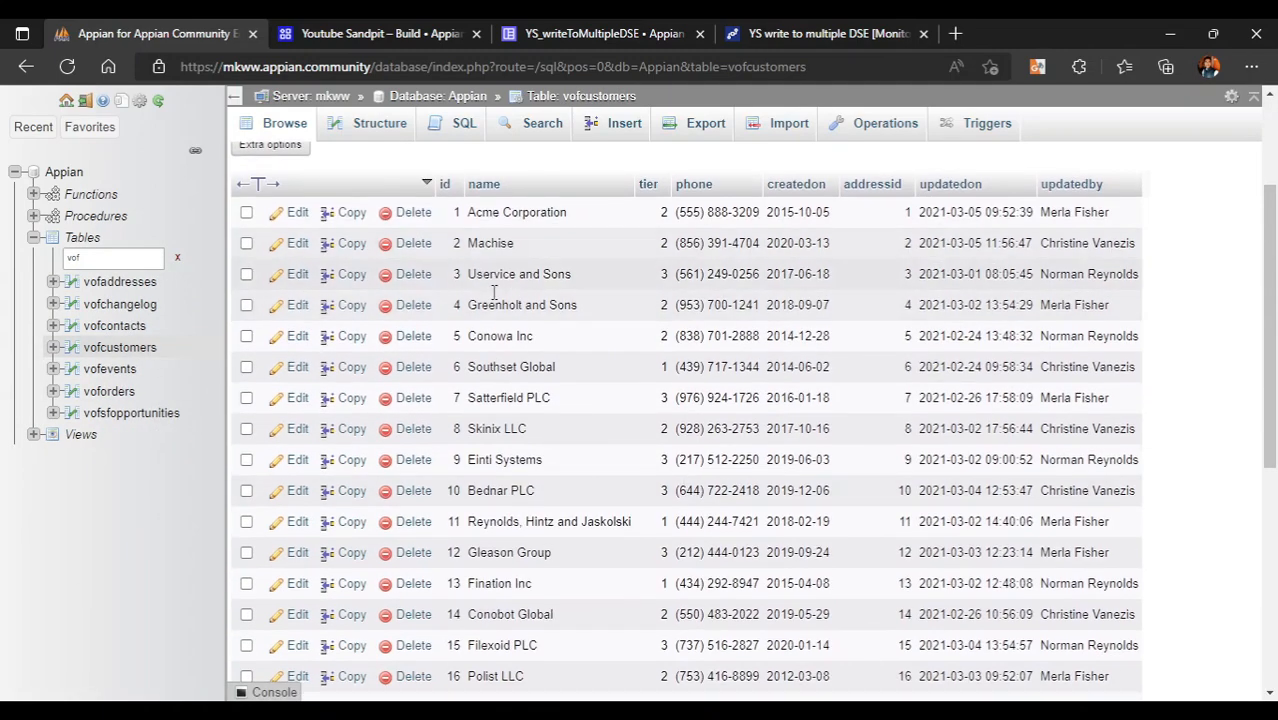
click(119, 283)
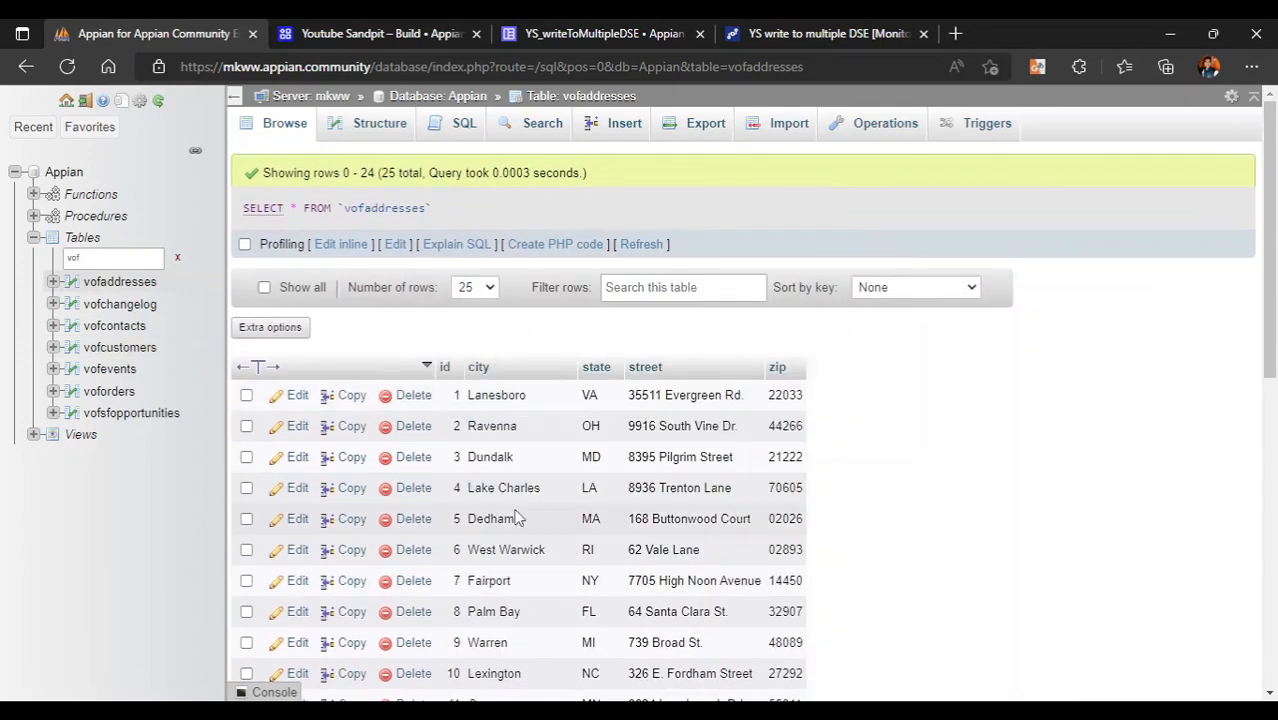
scroll(517, 517, down, 5)
scroll(517, 517, up, 4)
- Filter back to ys tables, open ysuseraddress, and return to the YS_writeToMultipleDSE interface
double_click(86, 257)
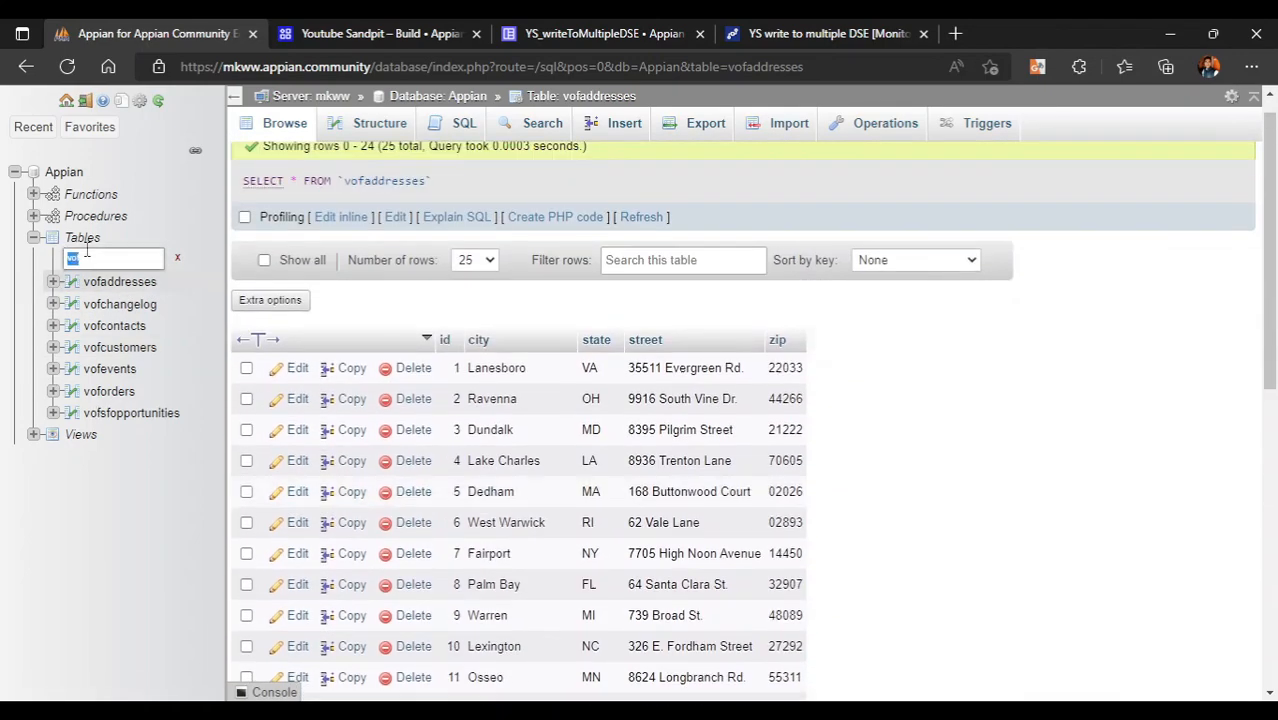
text(ys)
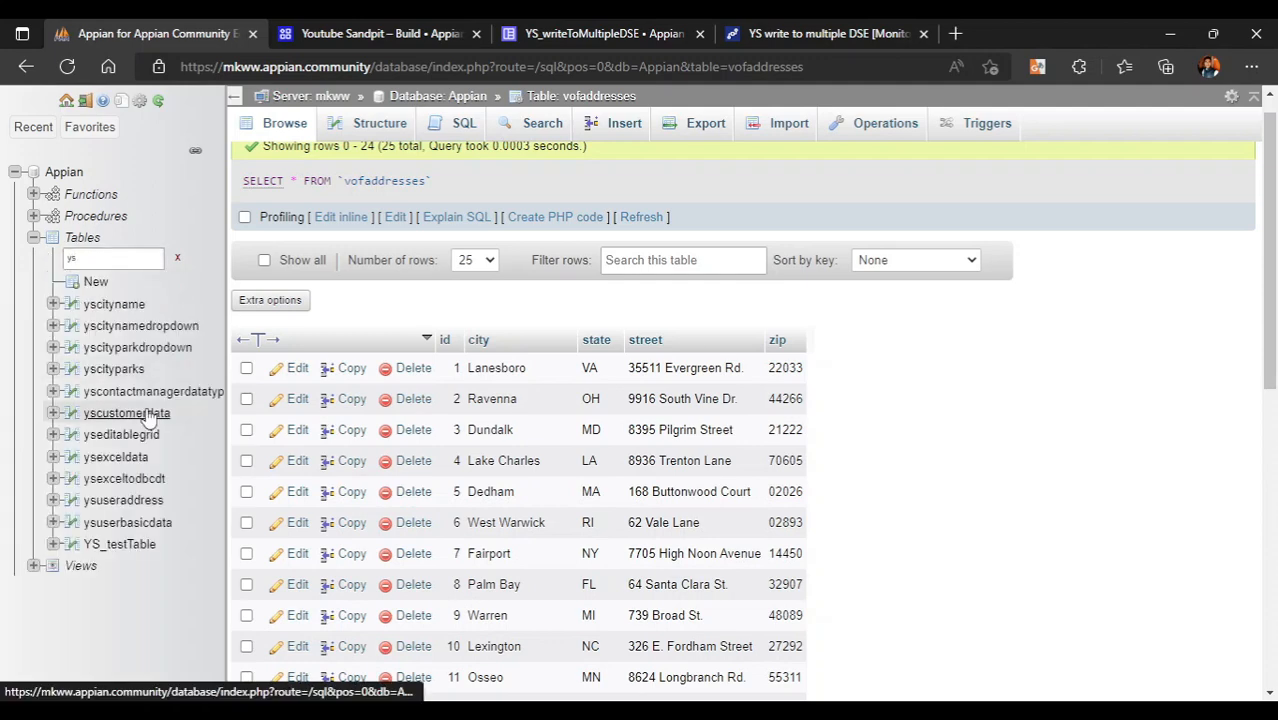
click(138, 500)
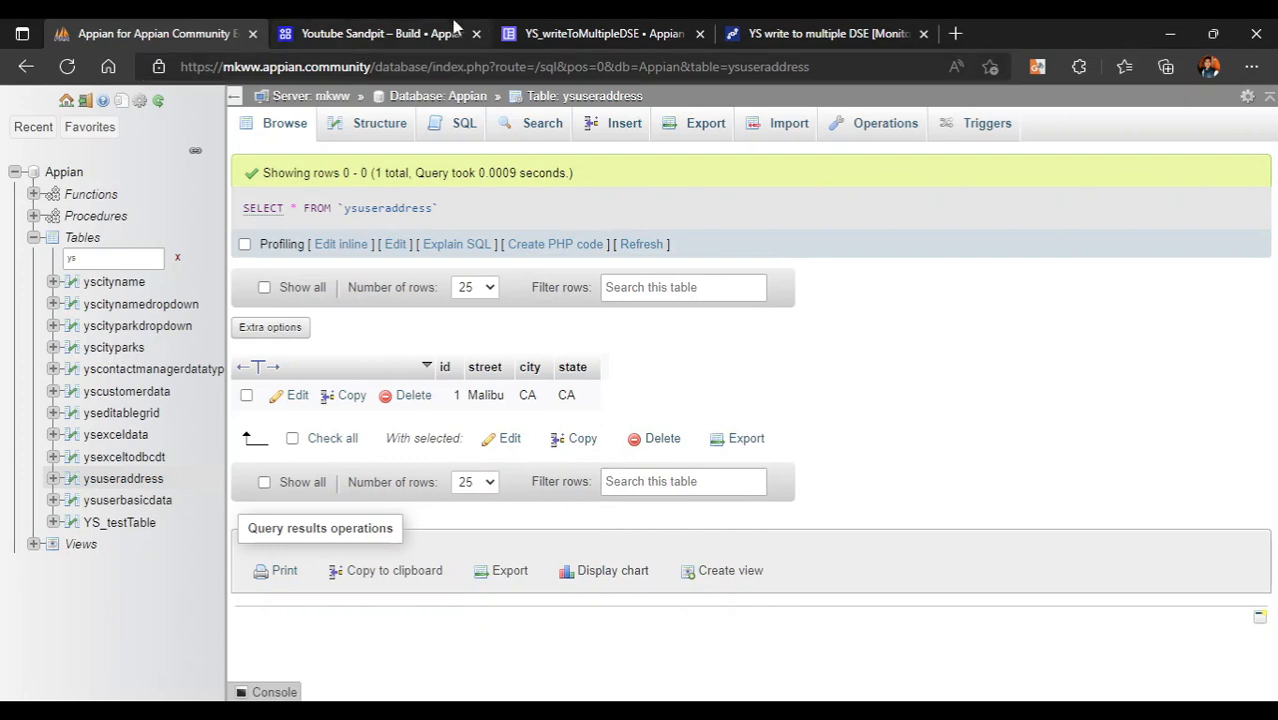
click(605, 33)
scroll(390, 358, down, 7)
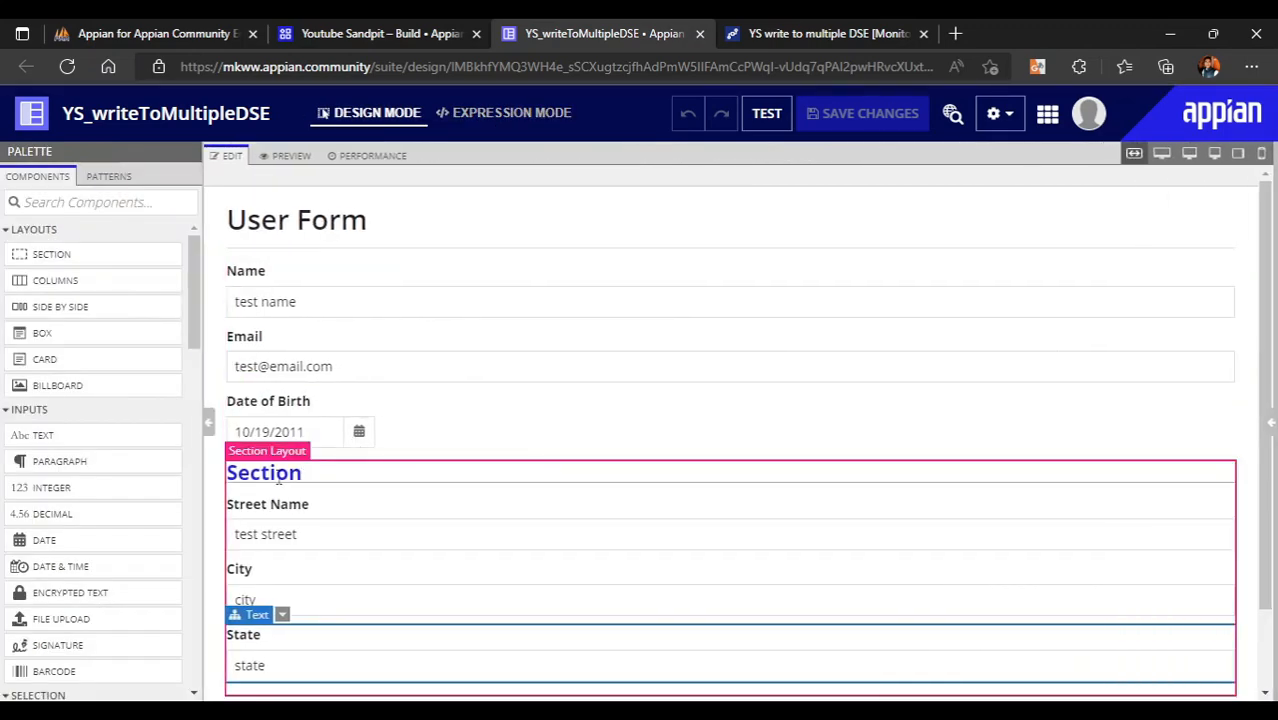
- Retitle the address section 'Address Details' and tick Collapsible in its configuration
double_click(280, 481)
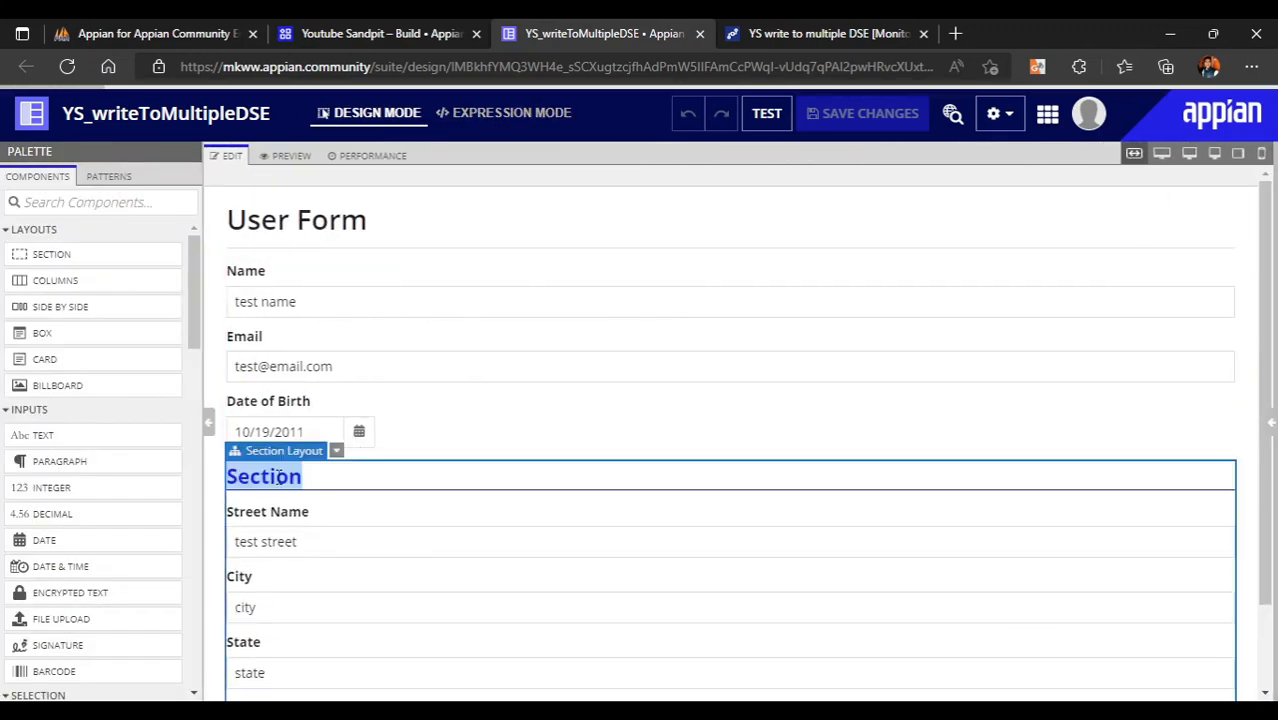
text(Address)
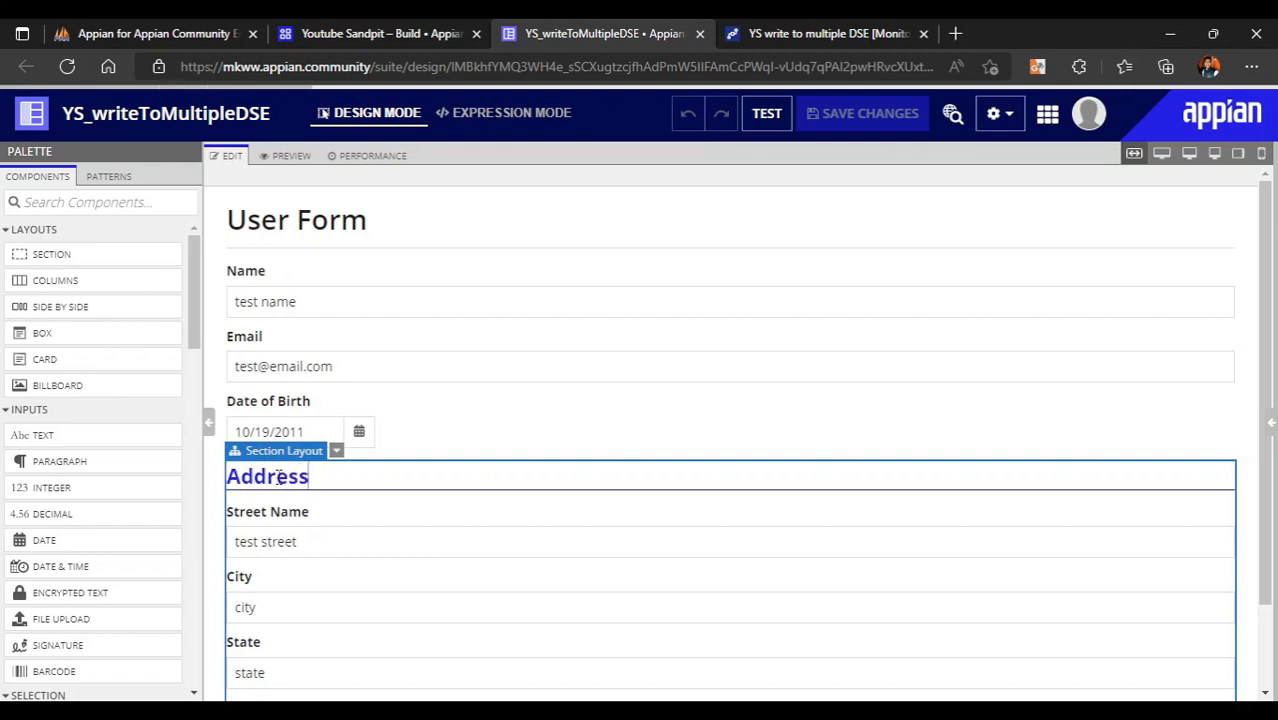
text( Details)
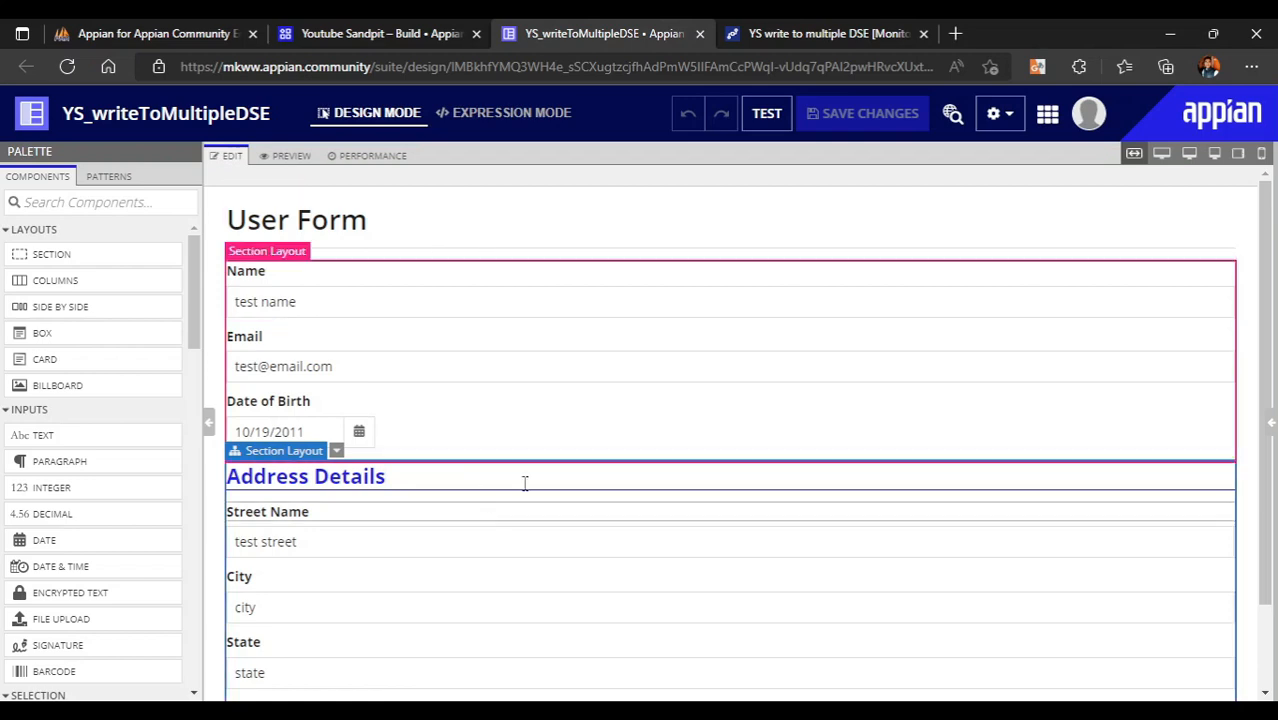
click(1270, 424)
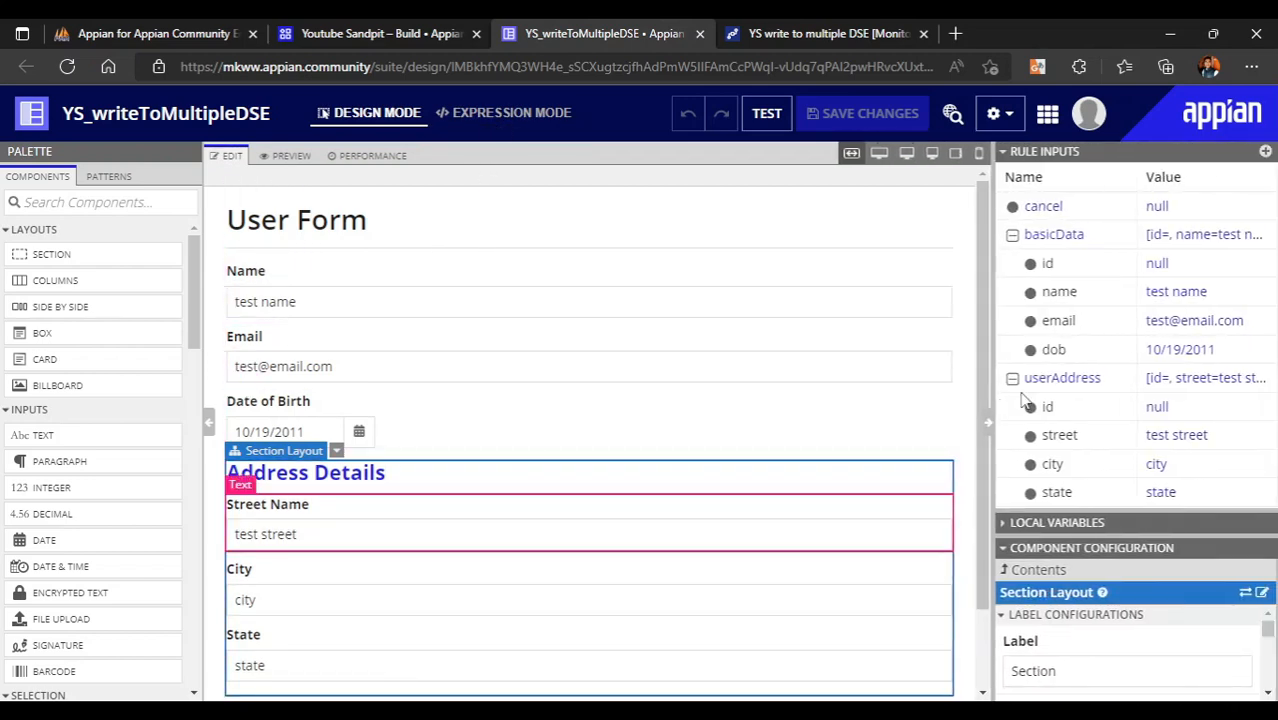
click(1045, 152)
scroll(1155, 580, down, 6)
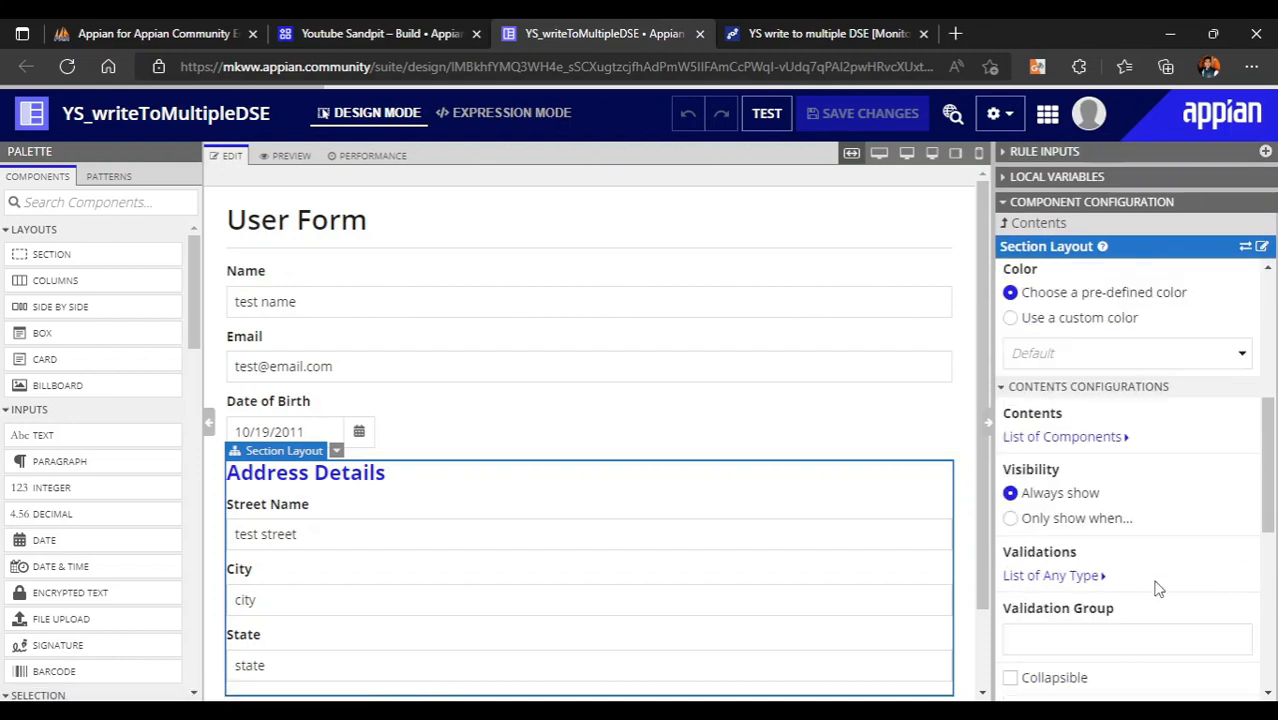
scroll(1158, 590, down, 2)
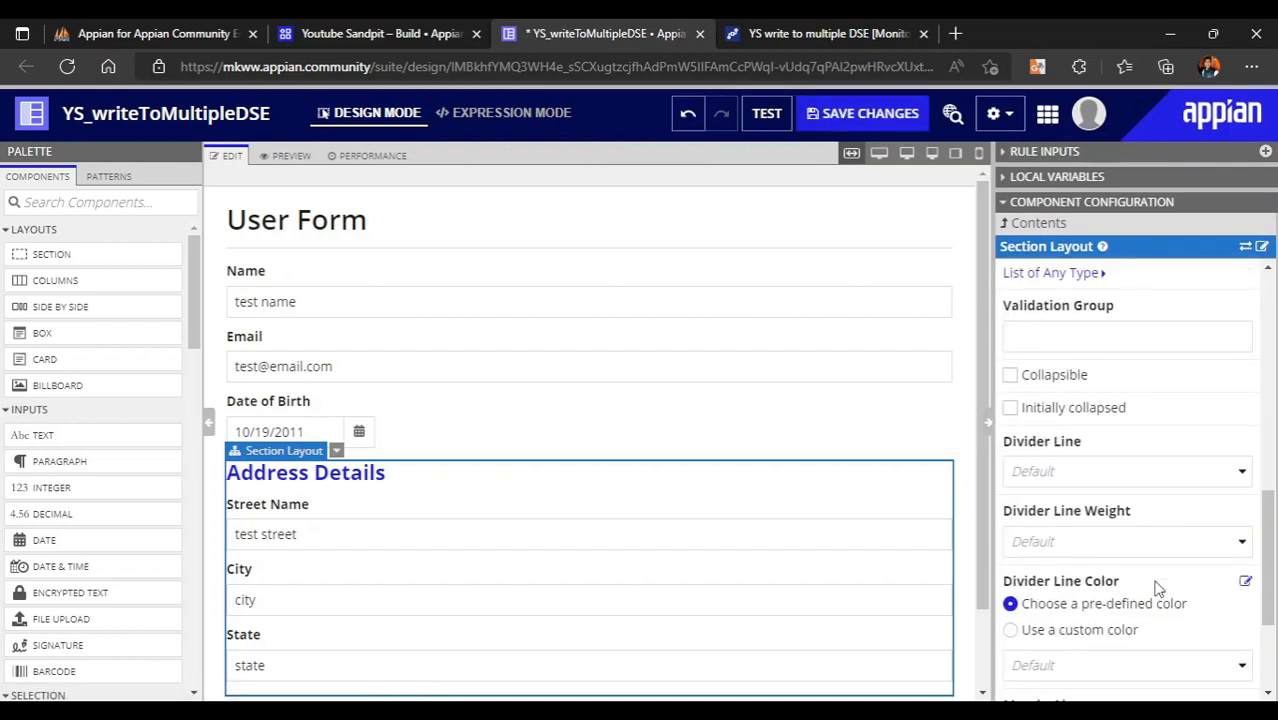
click(1020, 376)
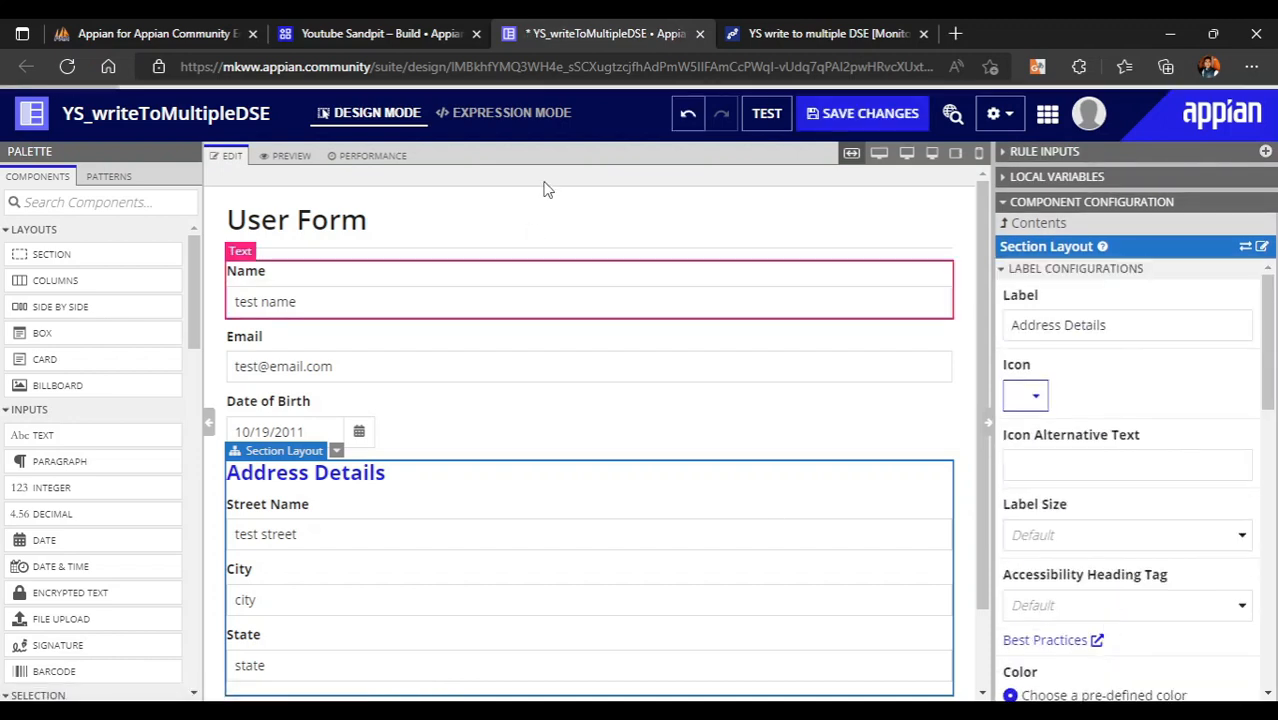
- Label the name, email and birth date section 'Basic Data' and make it collapsible
click(570, 388)
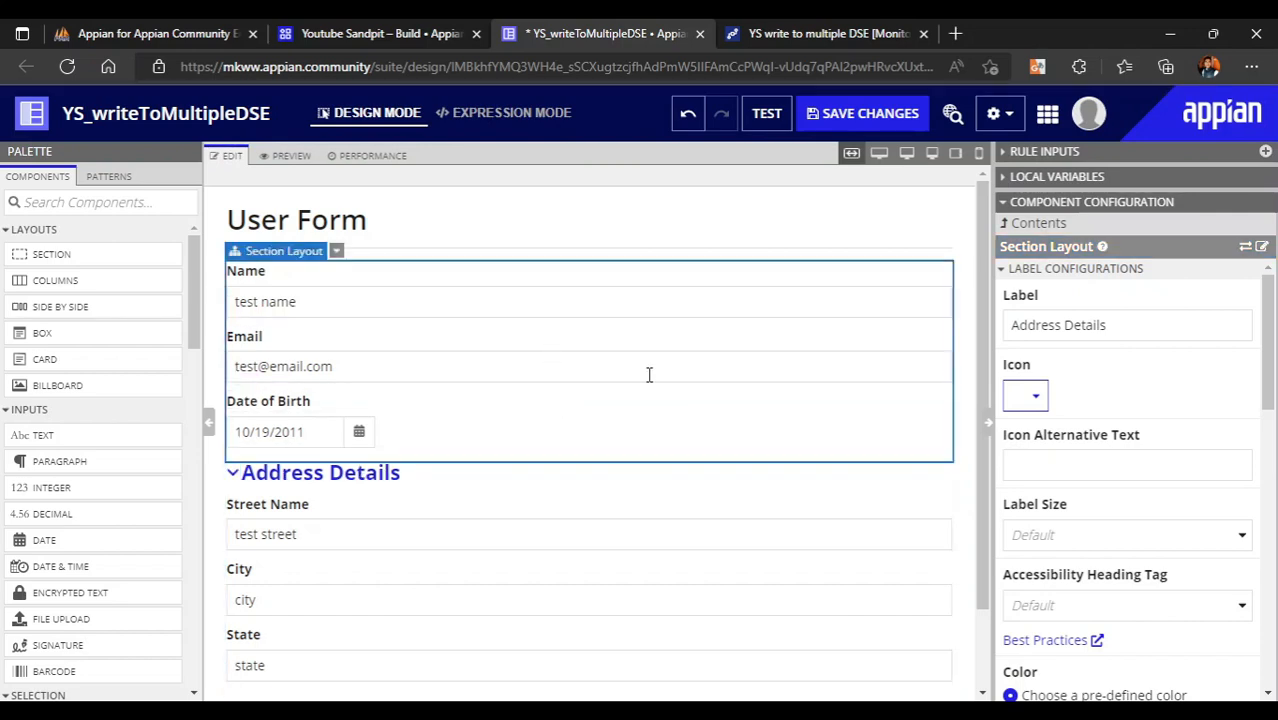
click(1068, 313)
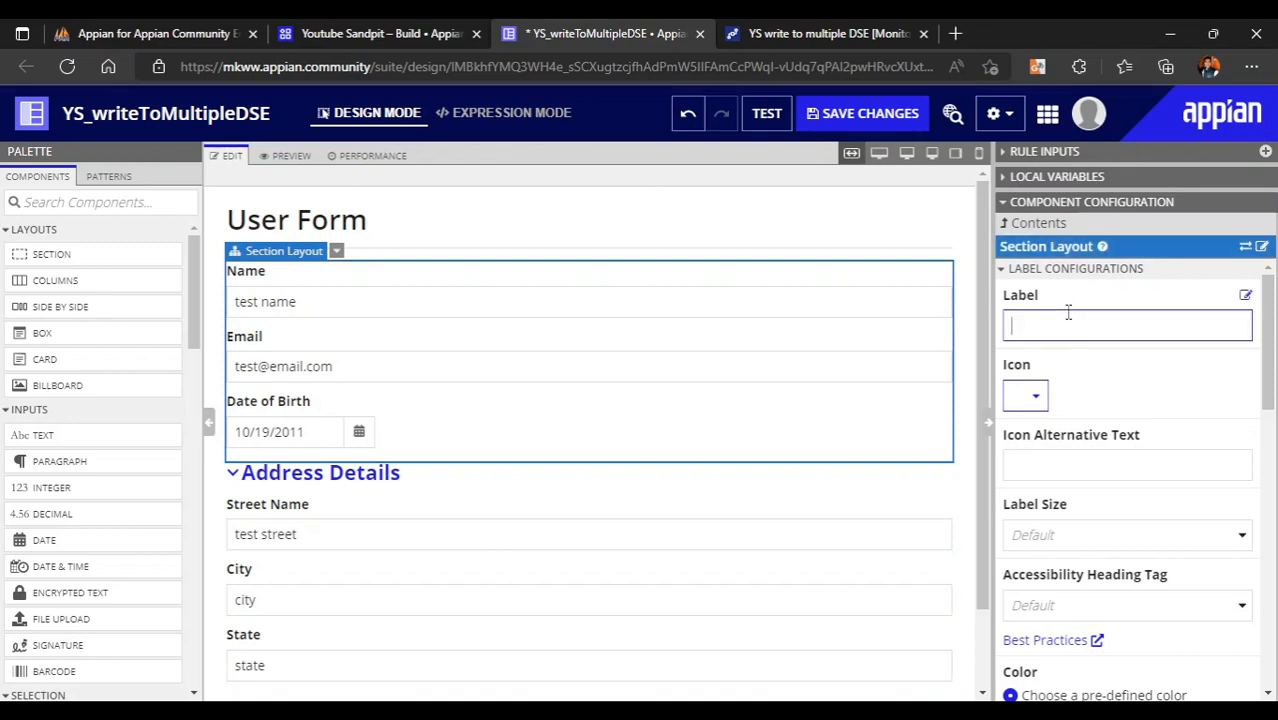
text(Basic Data)
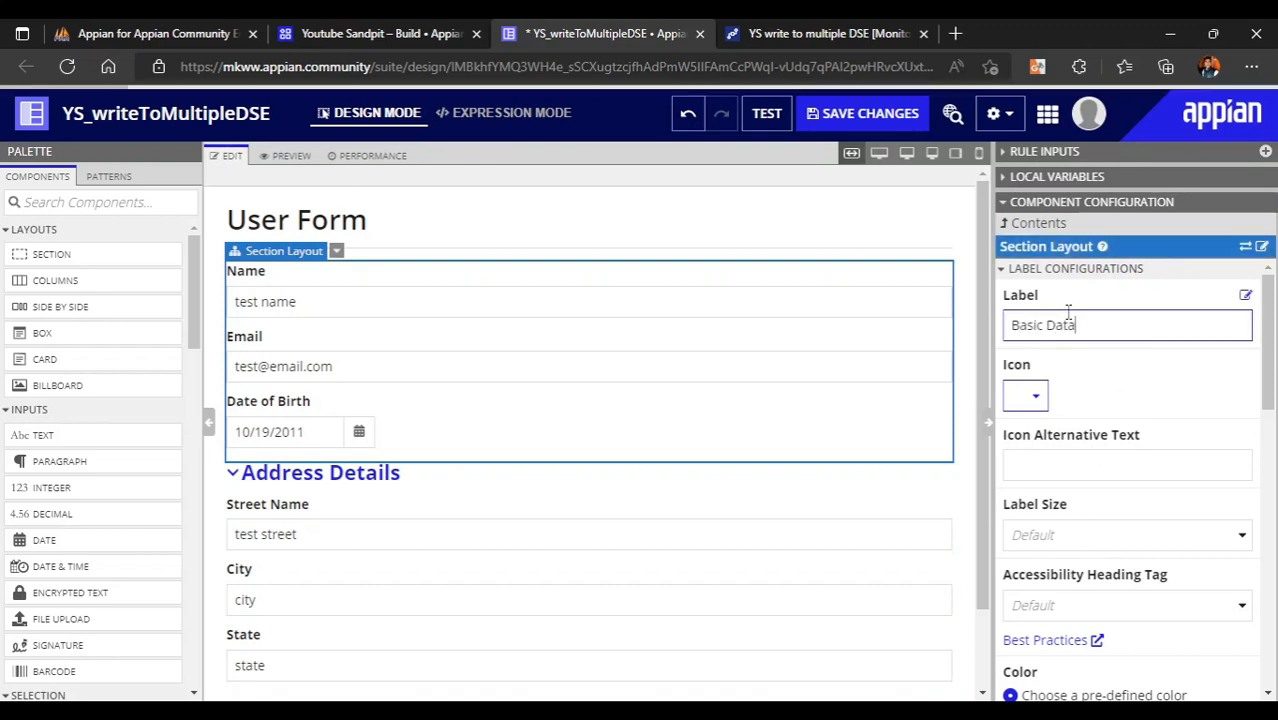
scroll(1118, 385, down, 4)
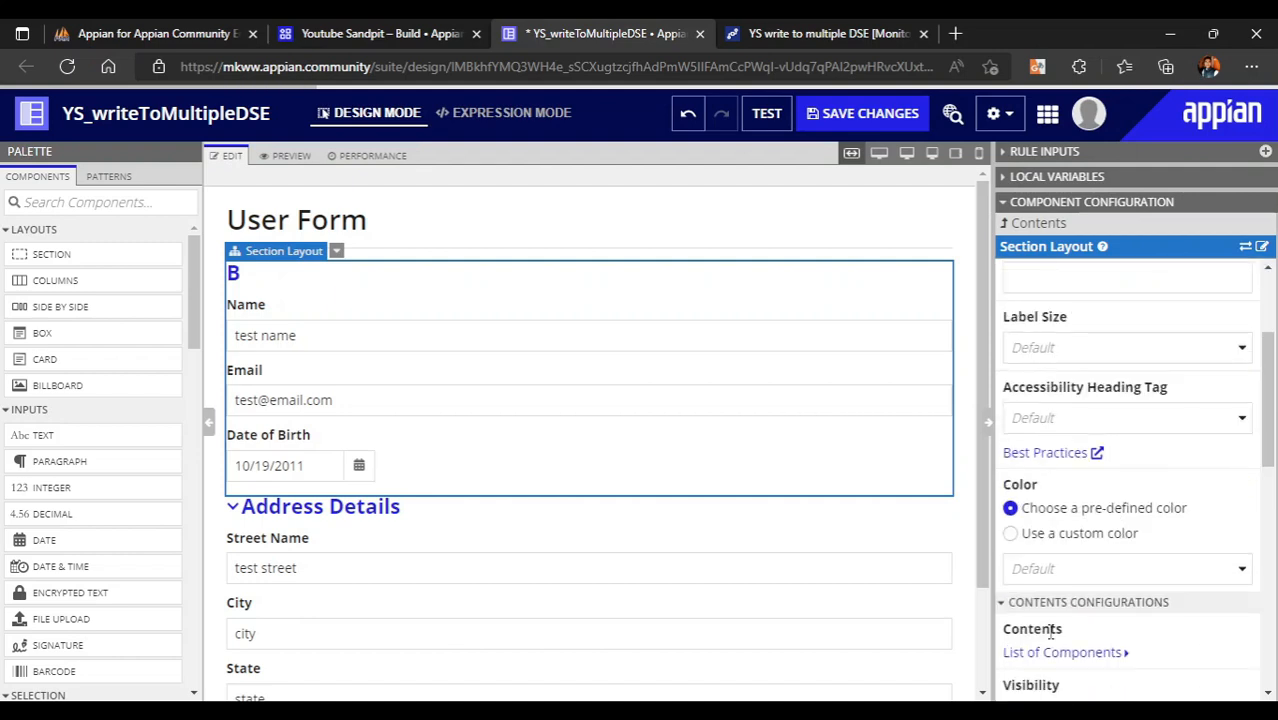
scroll(1045, 625, down, 1)
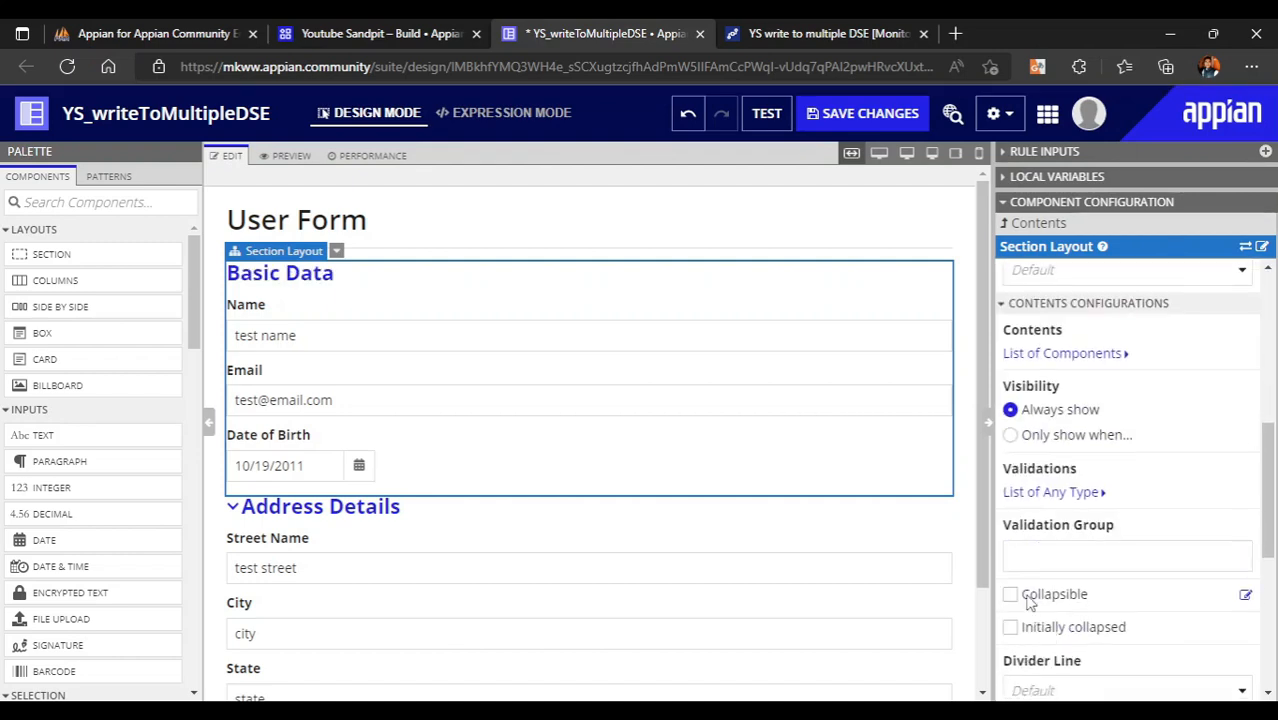
click(1026, 600)
click(987, 420)
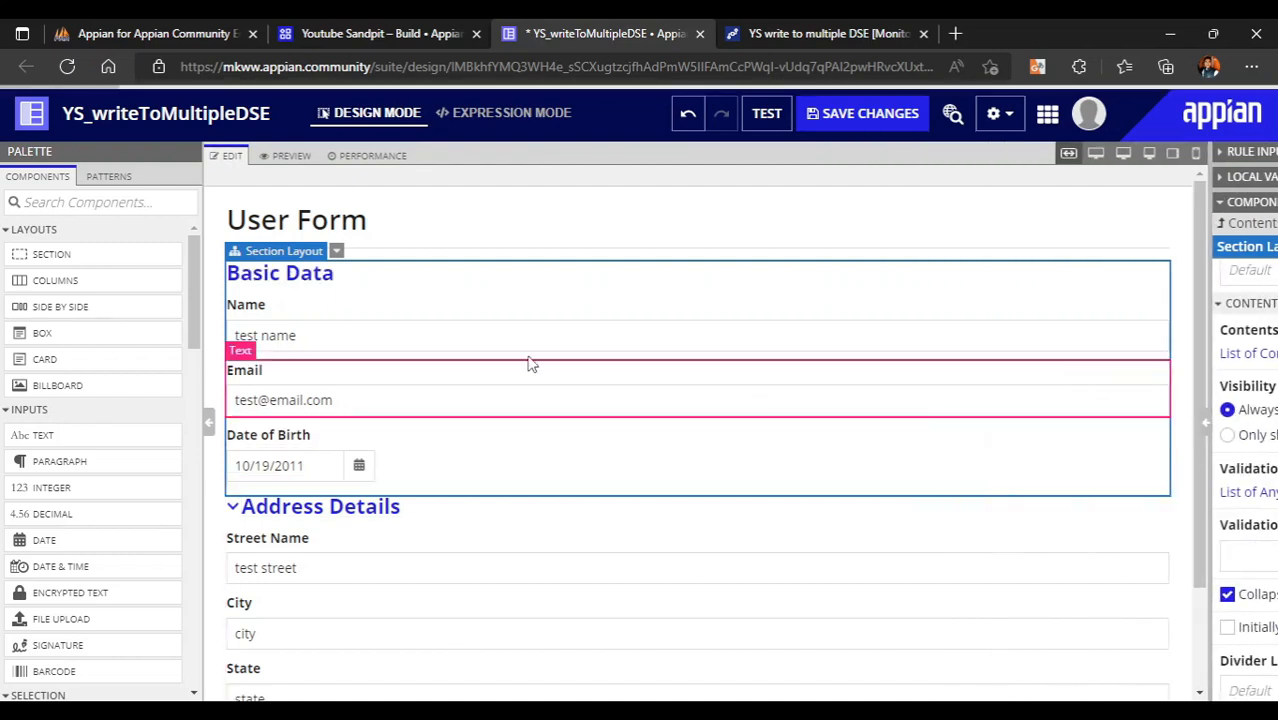
- Collapse the Basic Data section in the form and select the Street Name field
scroll(608, 556, down, 1)
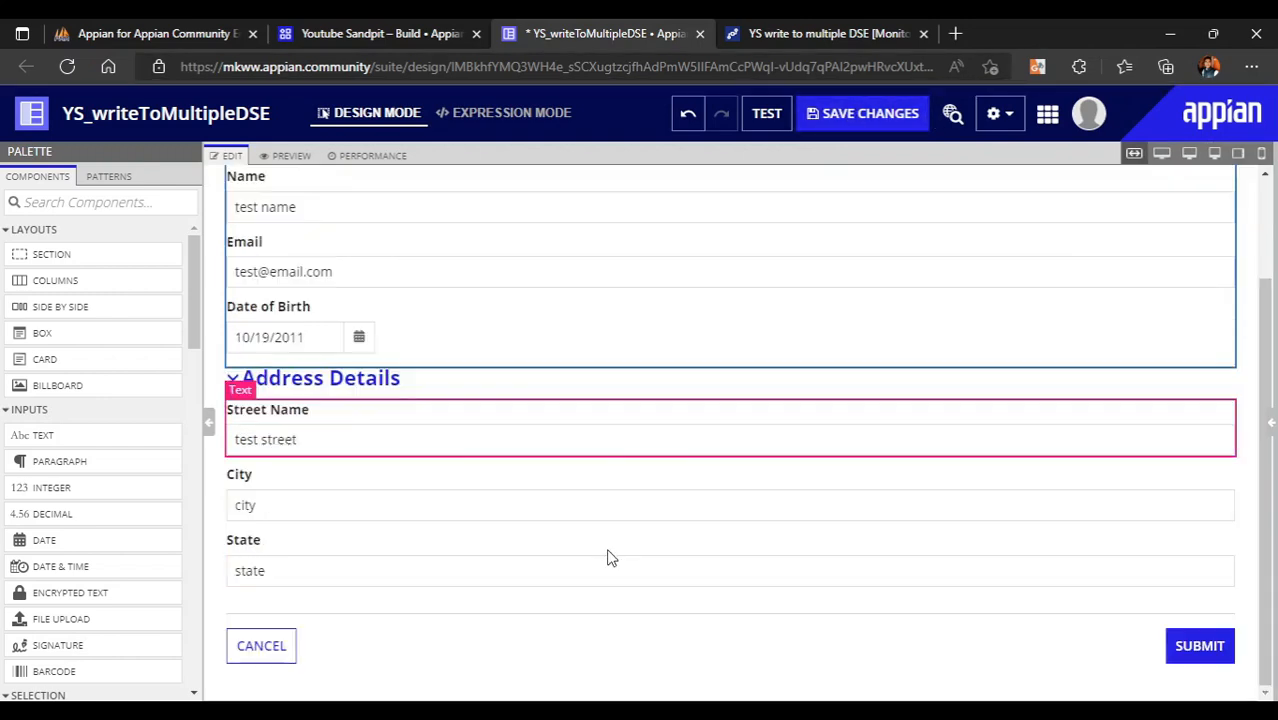
scroll(608, 556, up, 1)
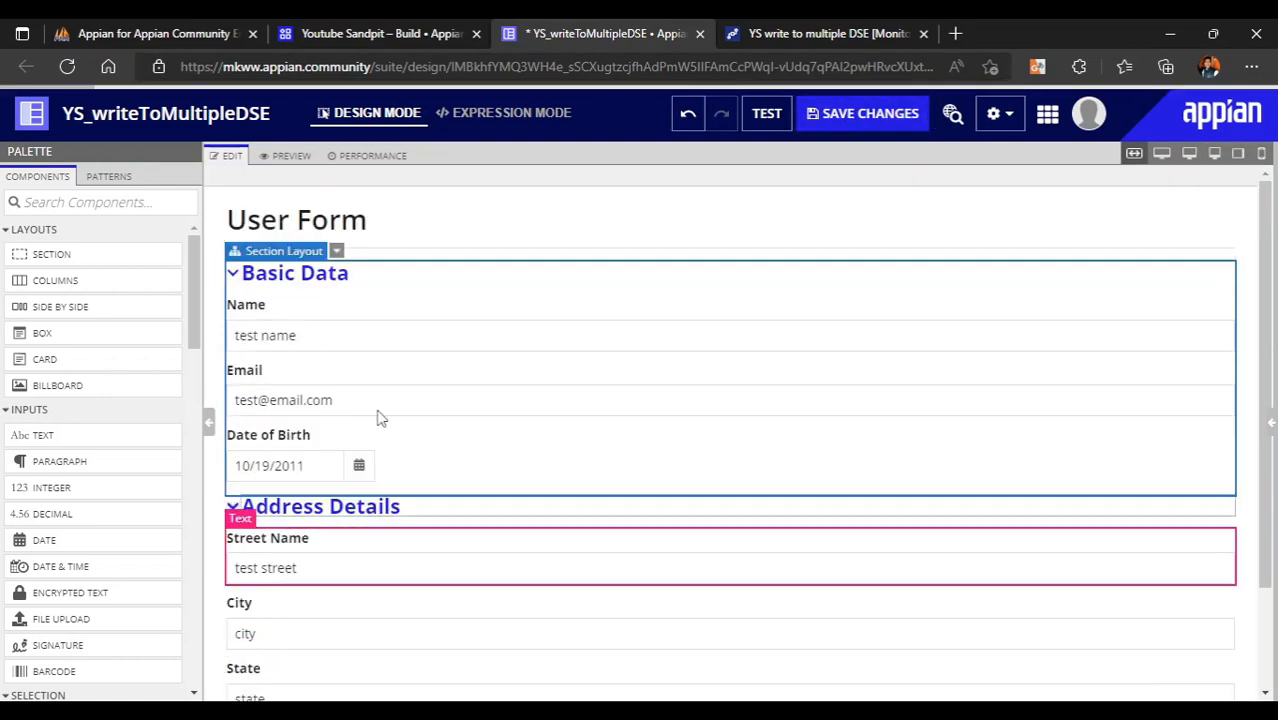
click(233, 275)
click(238, 317)
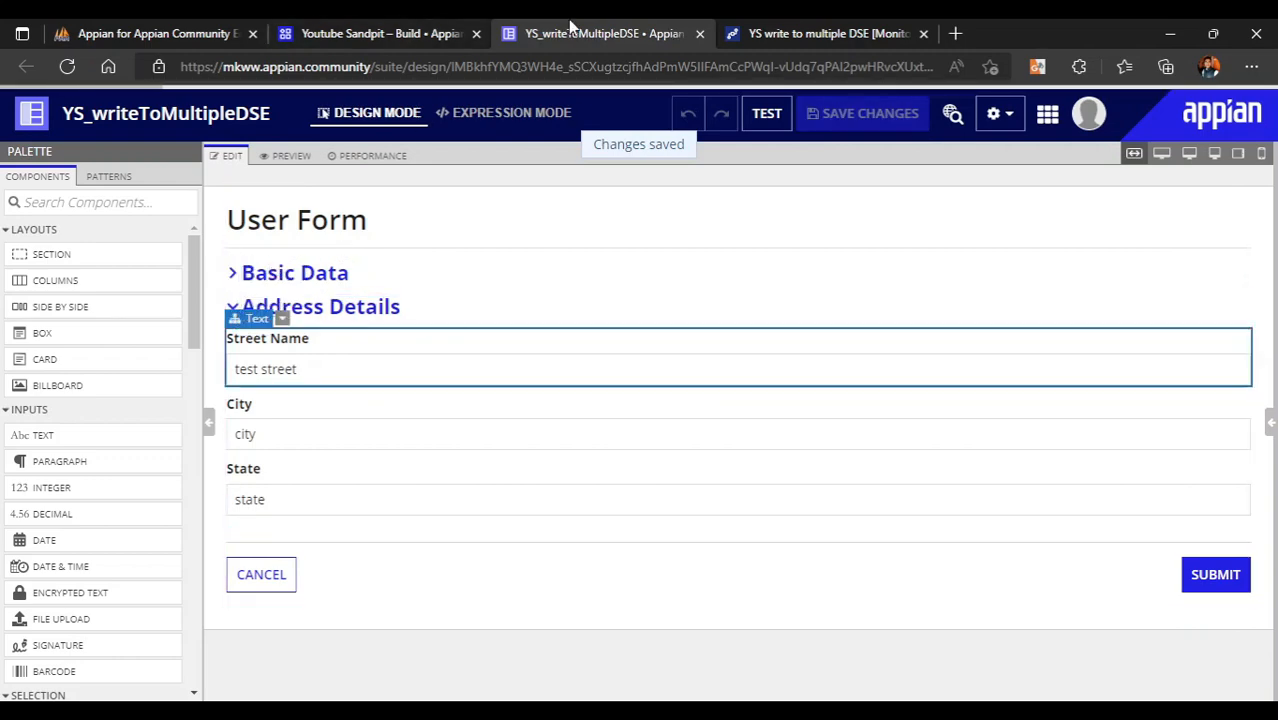
click(785, 33)
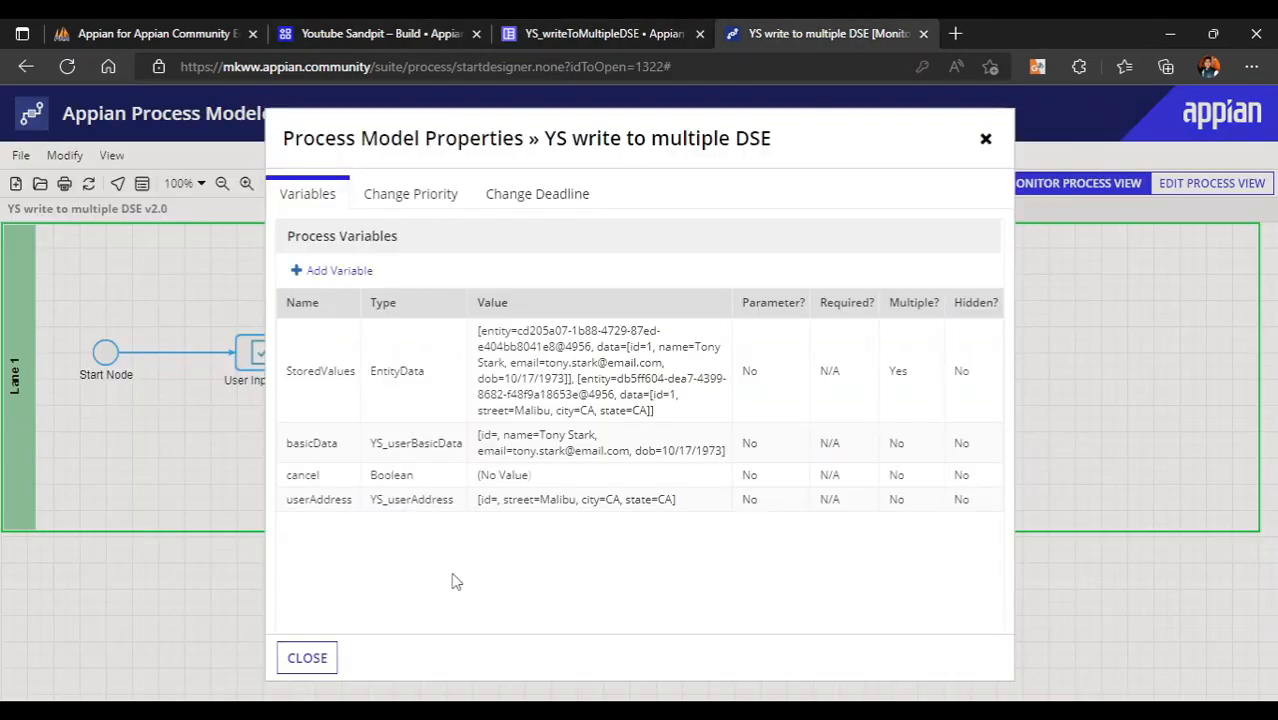
click(305, 656)
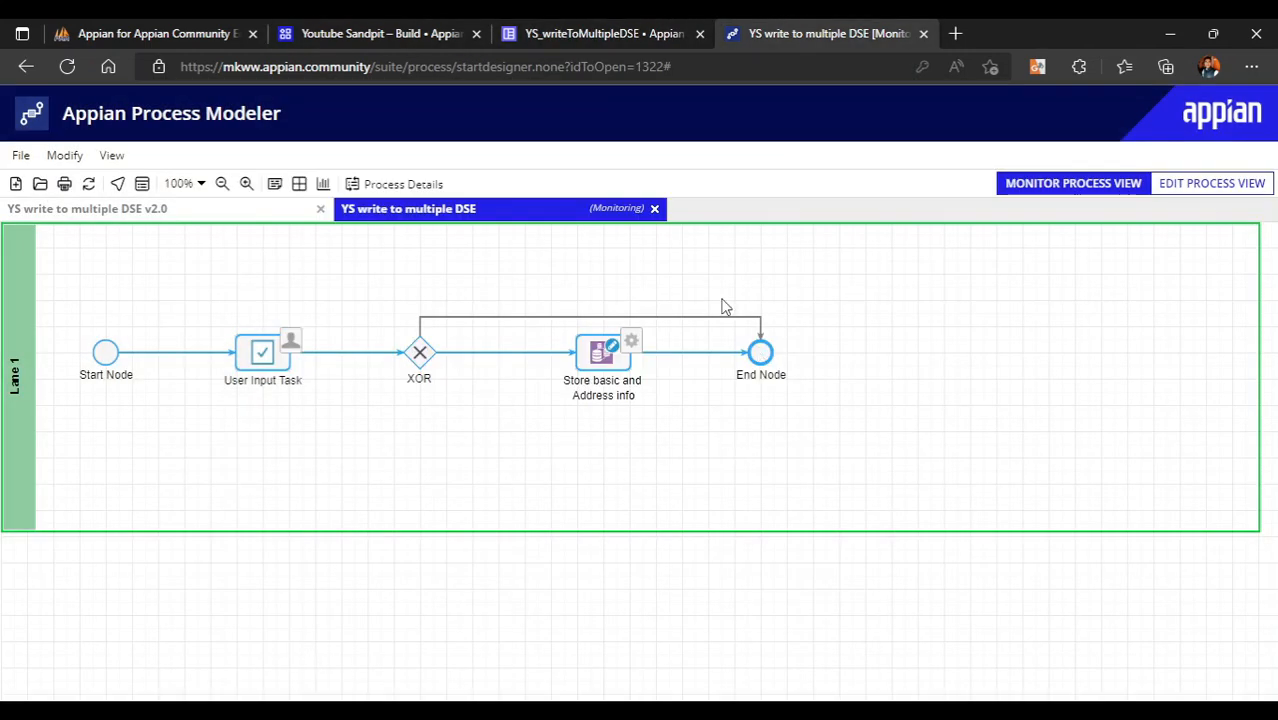
click(212, 212)
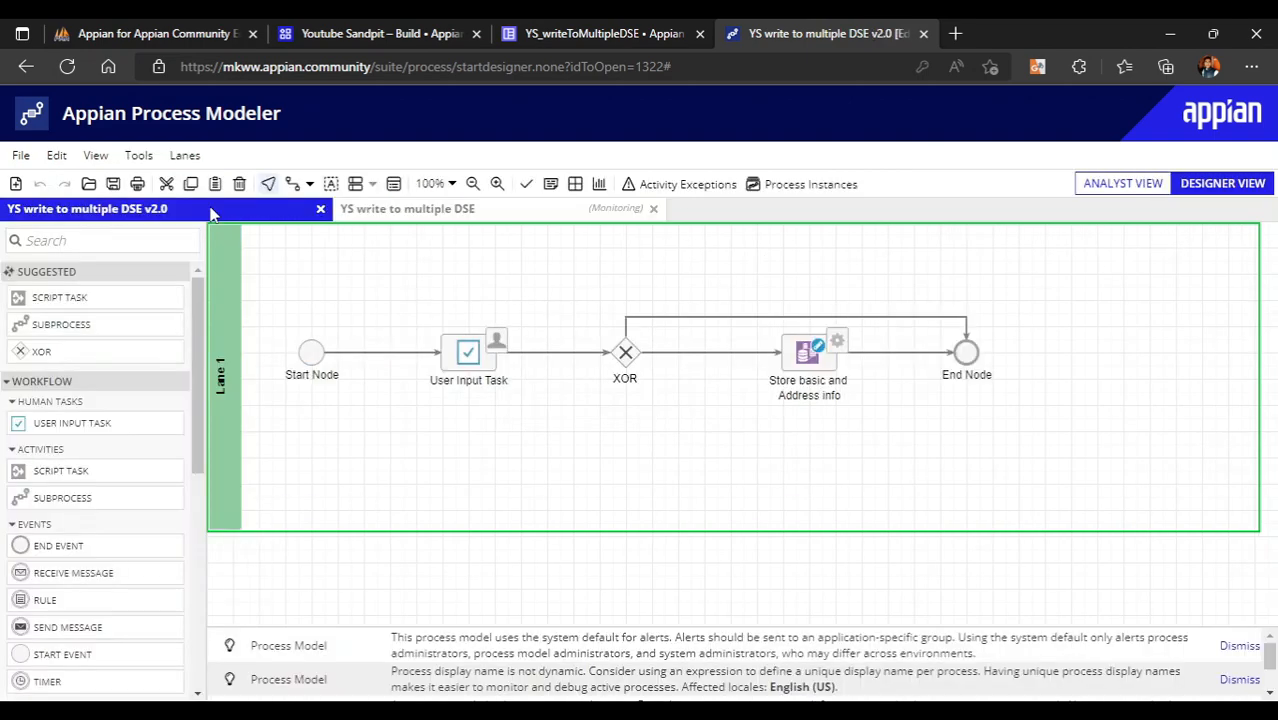
right_click(806, 357)
click(846, 470)
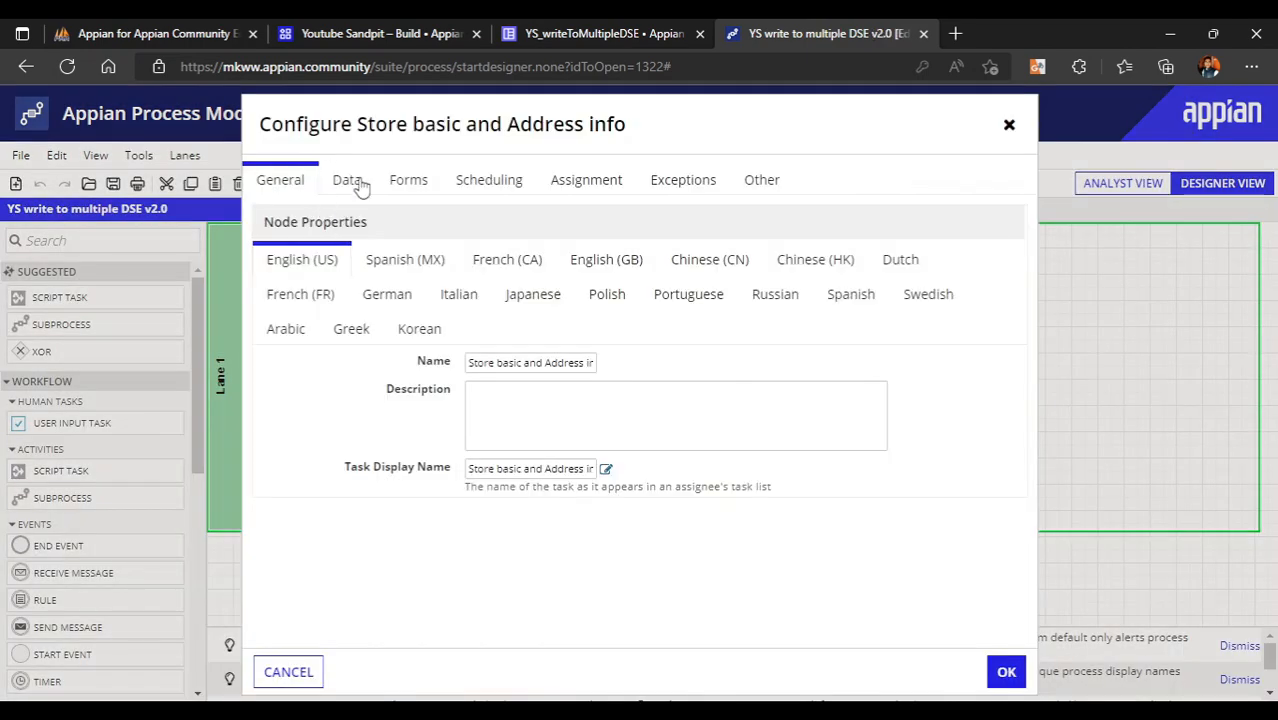
click(352, 183)
click(315, 337)
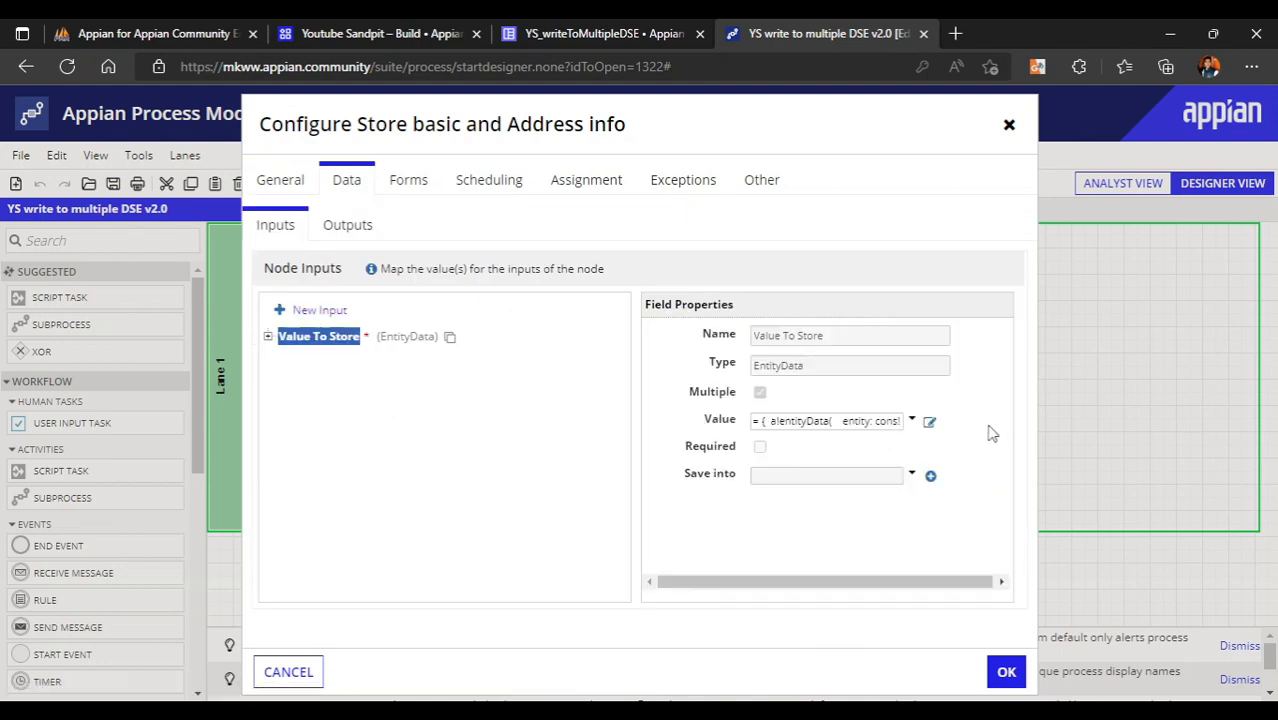
click(929, 421)
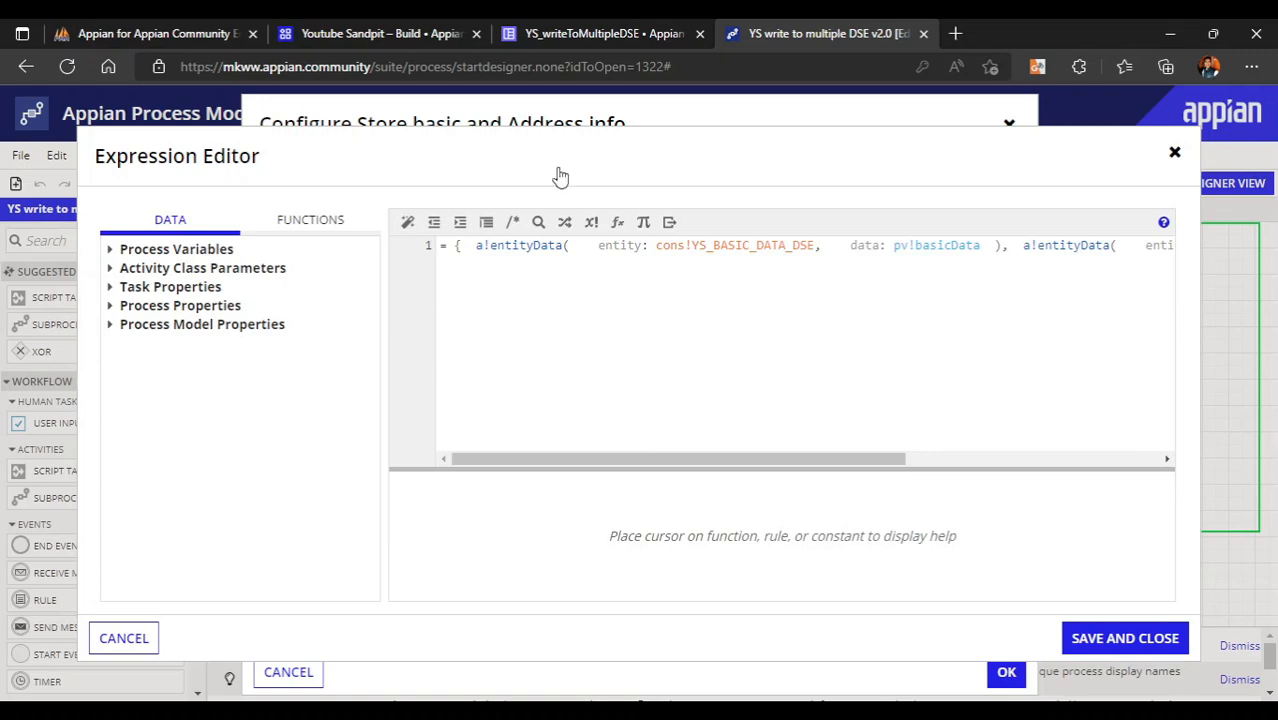
click(600, 33)
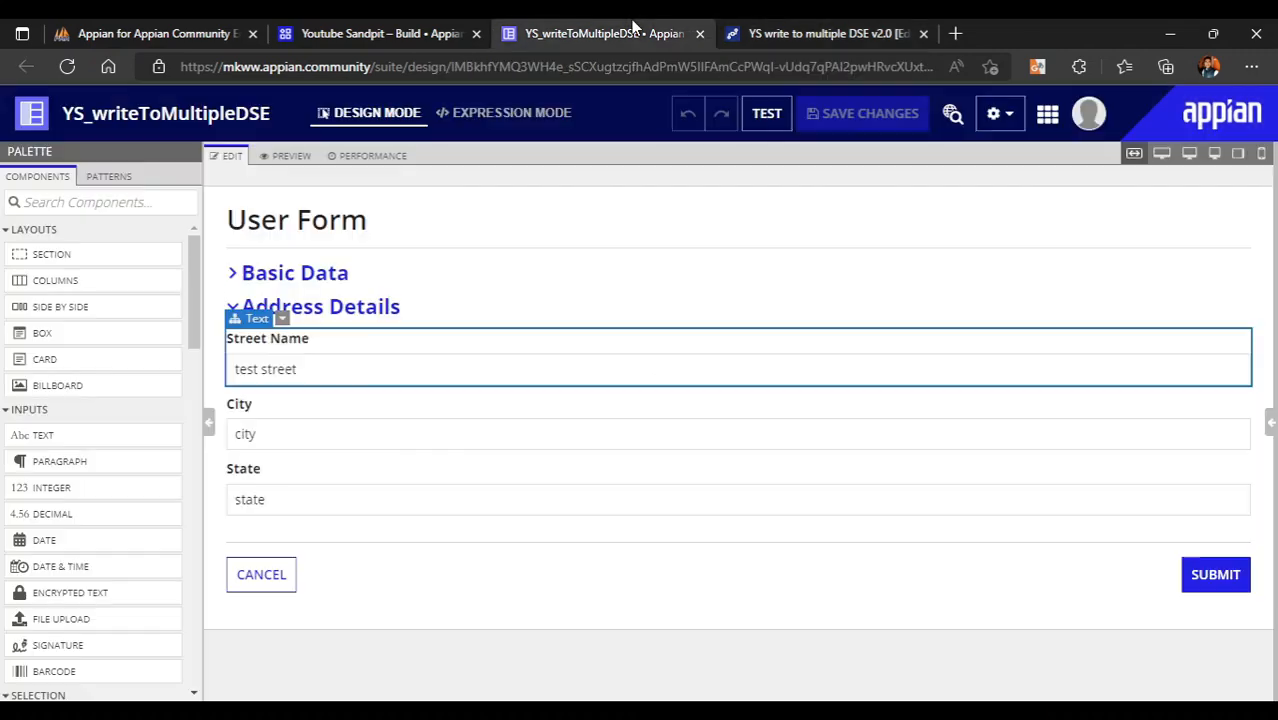
- View the form's expression code and try submitting the form in the preview
click(537, 122)
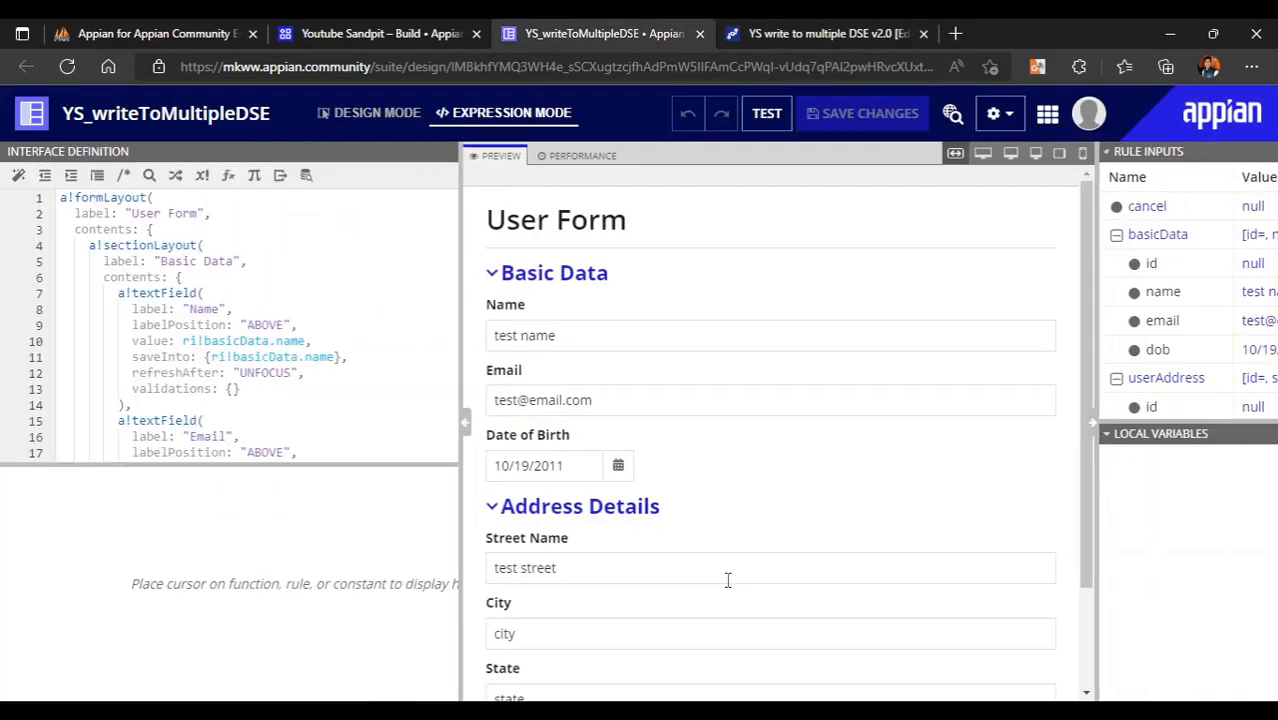
scroll(300, 325, down, 10)
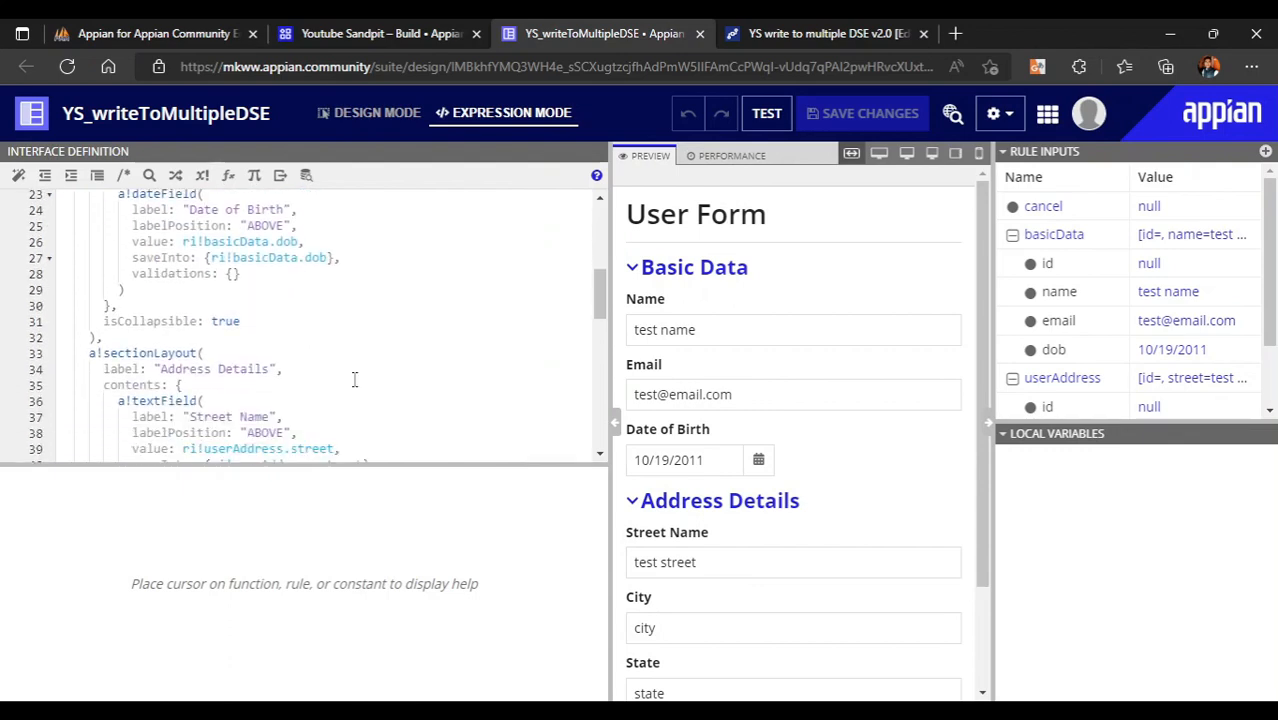
scroll(850, 502, down, 3)
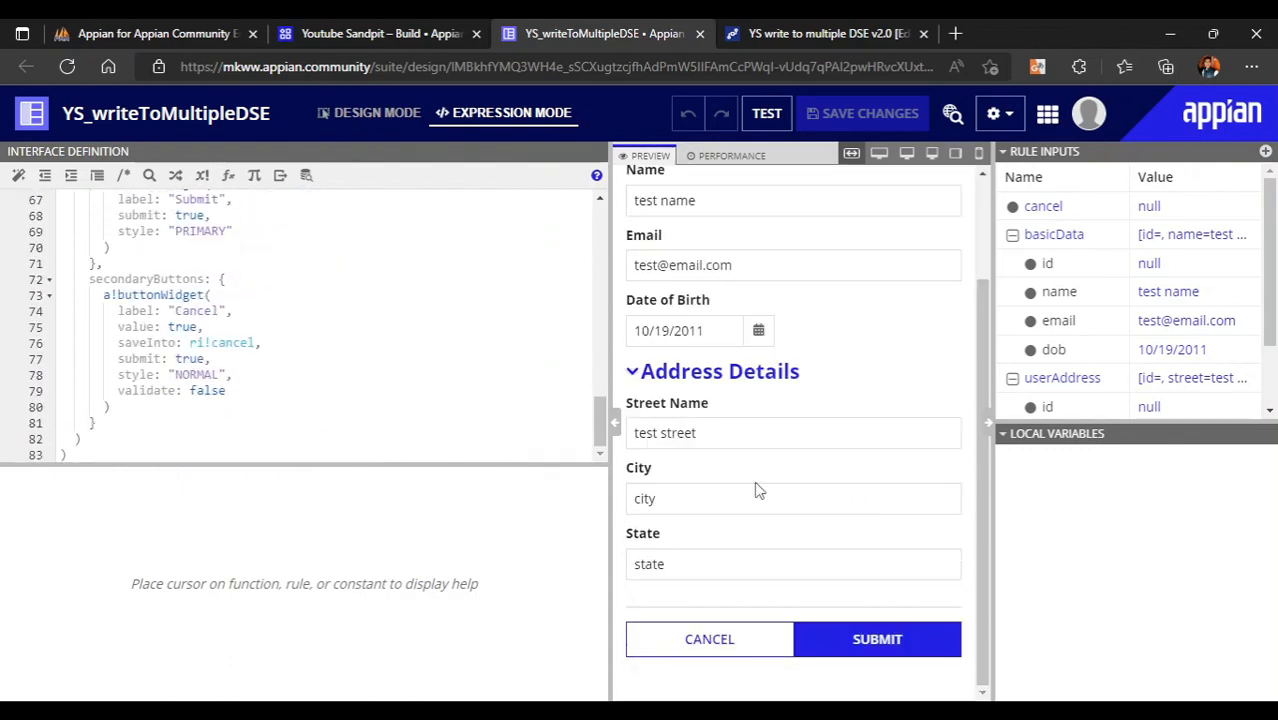
scroll(170, 287, up, 3)
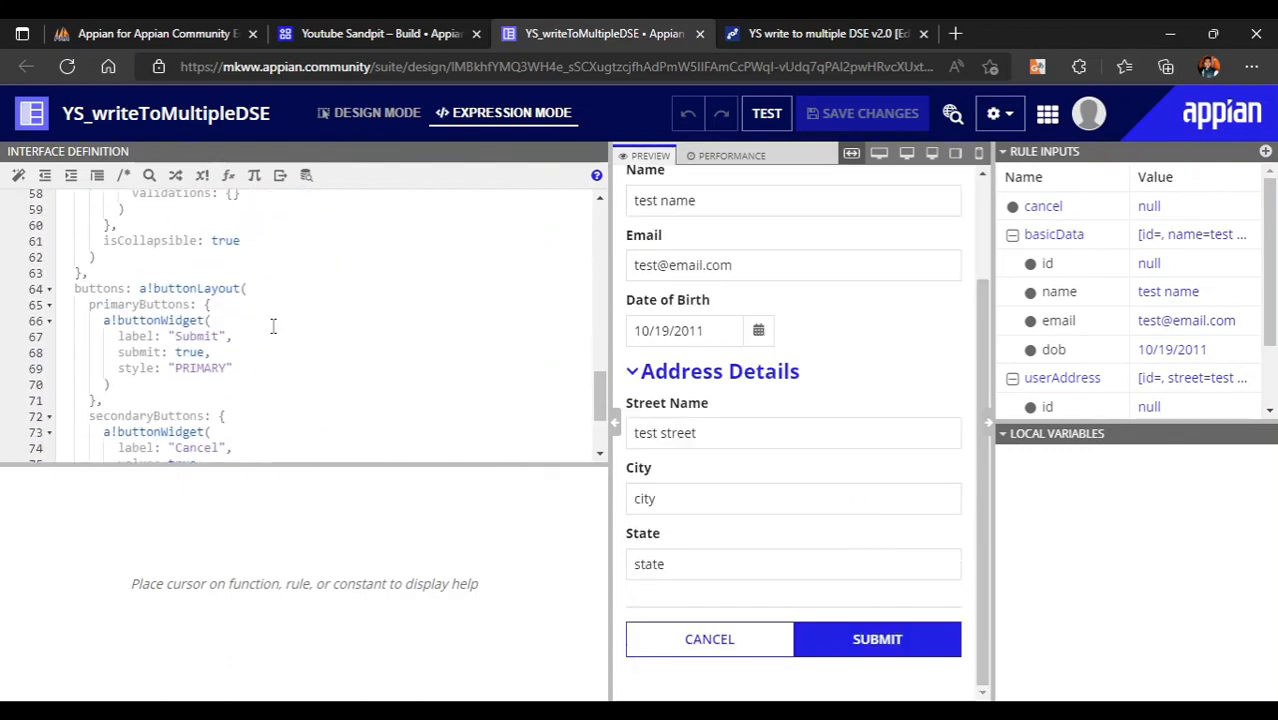
click(898, 645)
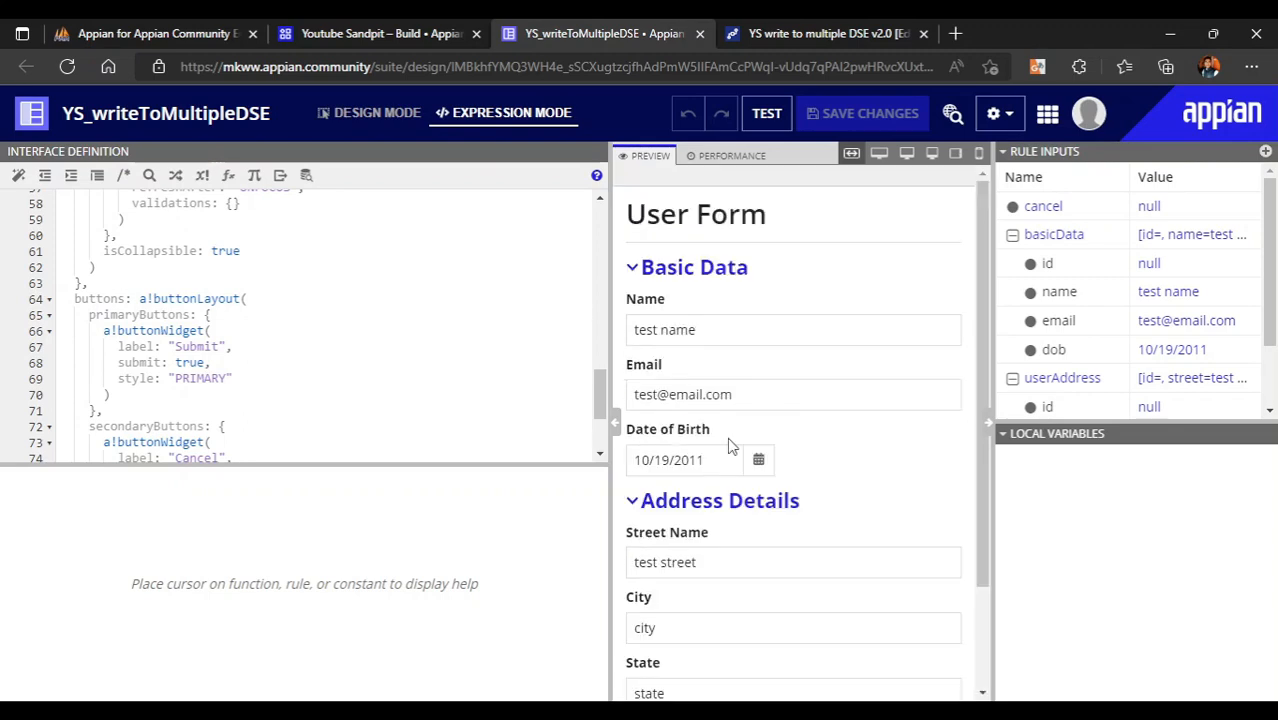
scroll(293, 332, down, 3)
scroll(286, 329, up, 2)
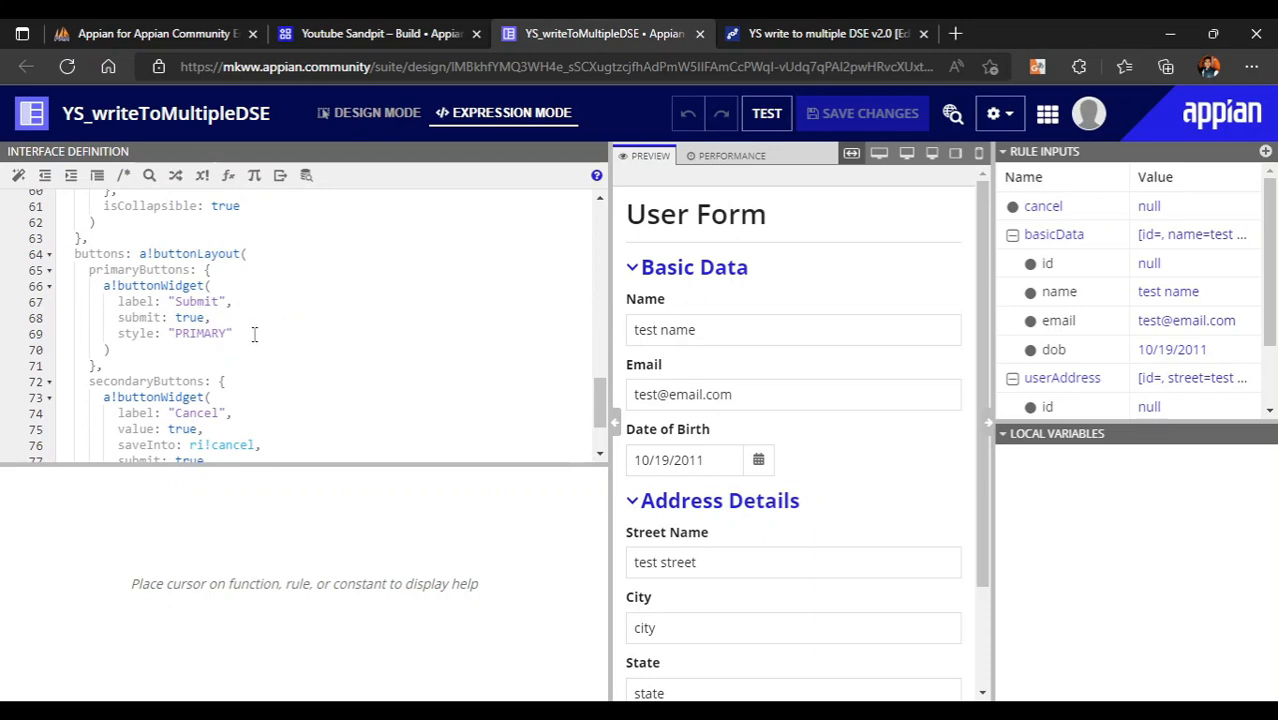
- Add an empty saveInto: { } list after the Submit button's style: "PRIMARY" line
click(254, 334)
text(,)
key(Return)
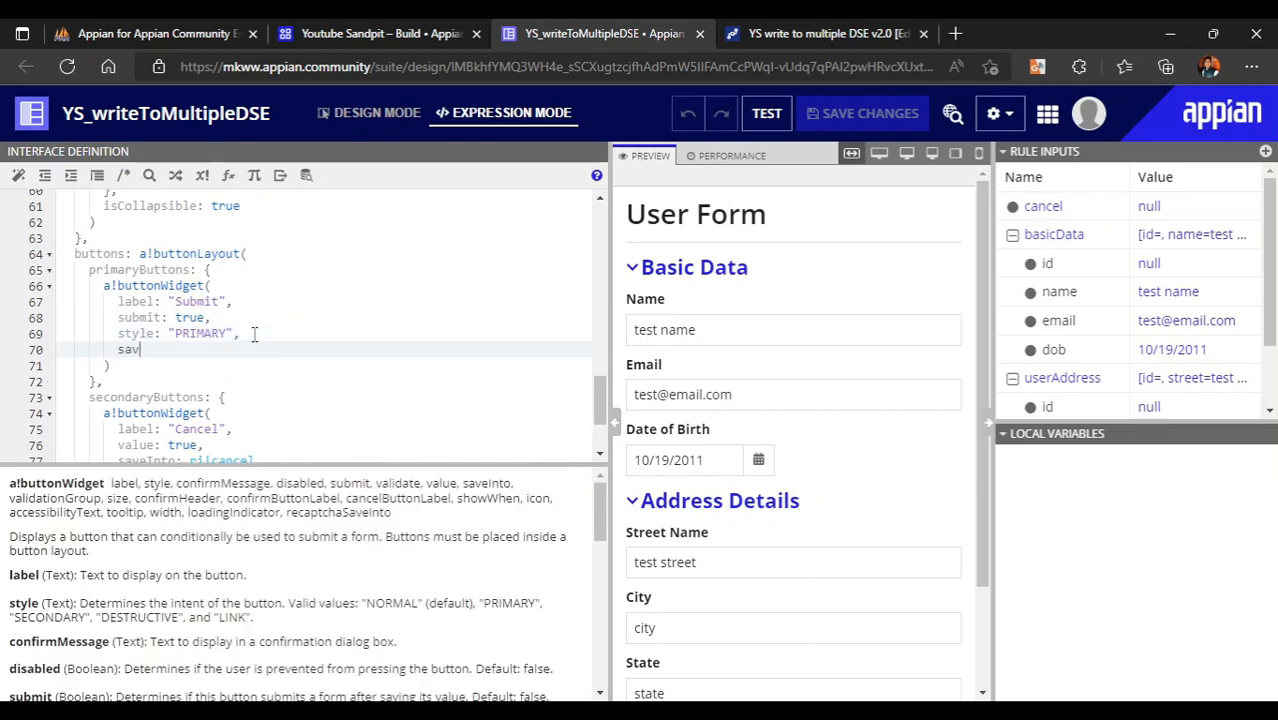
text(saveint)
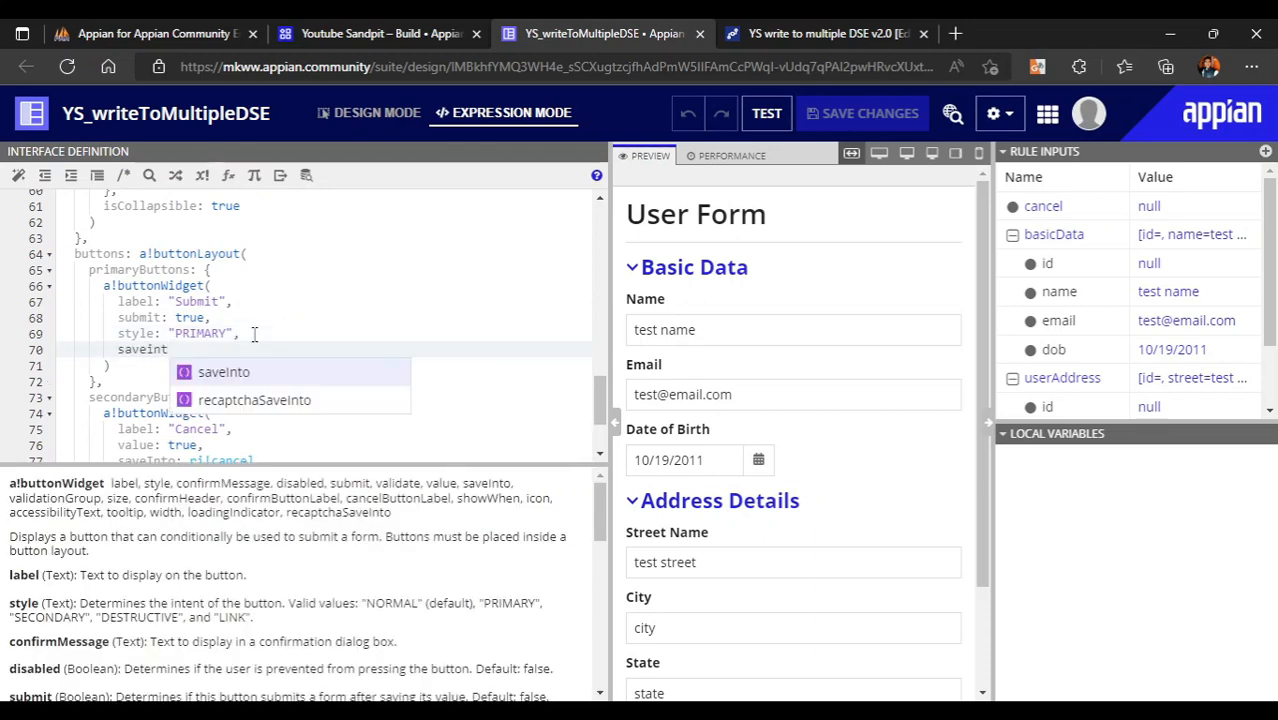
key(Return)
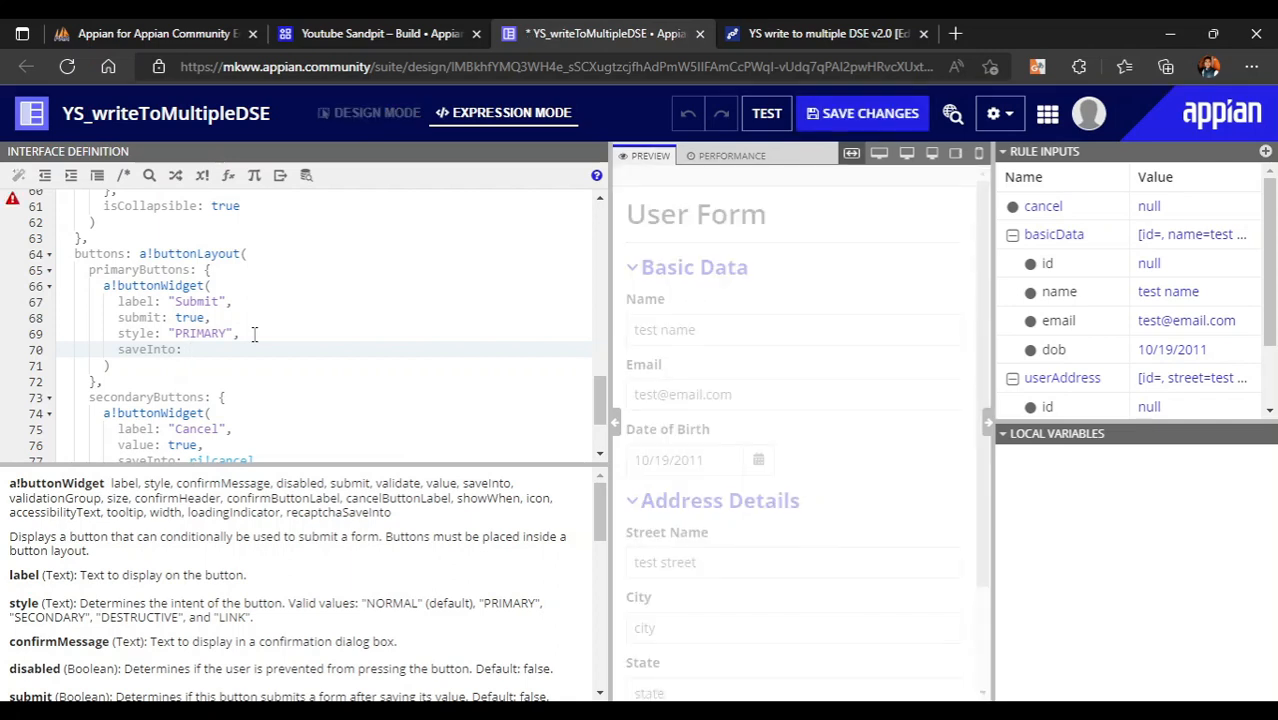
text({)
key(Return)
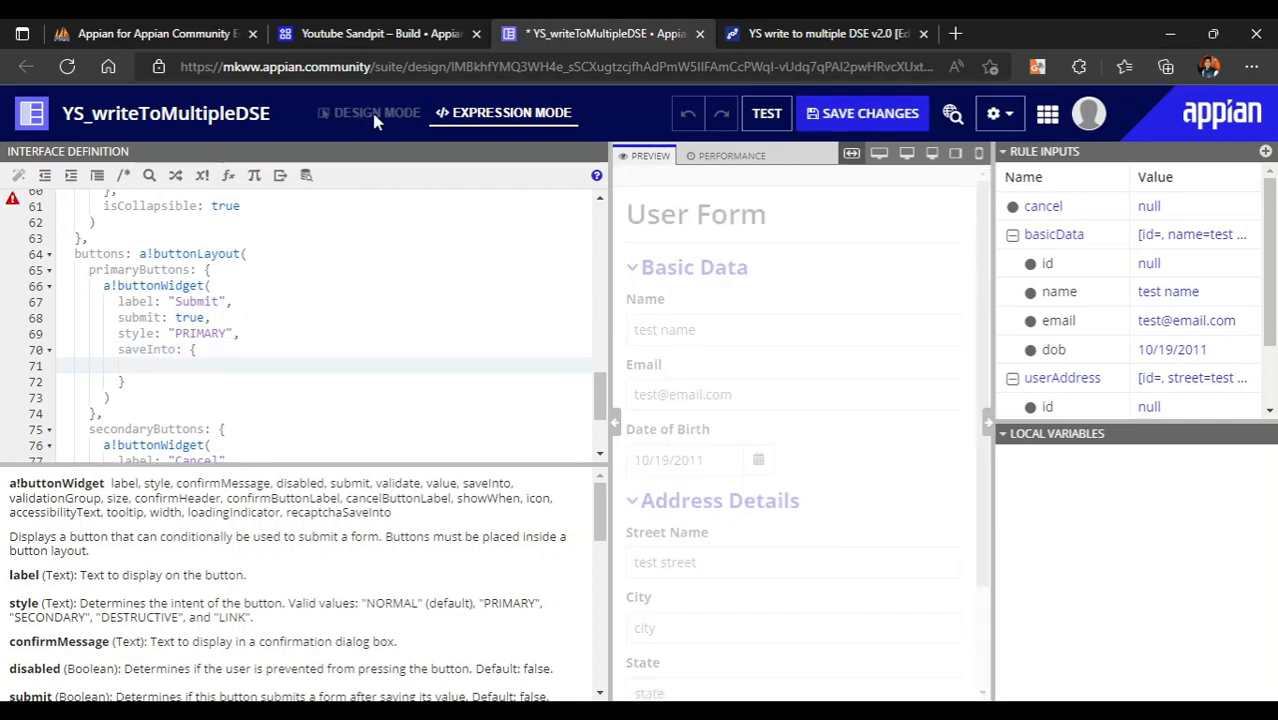
click(795, 30)
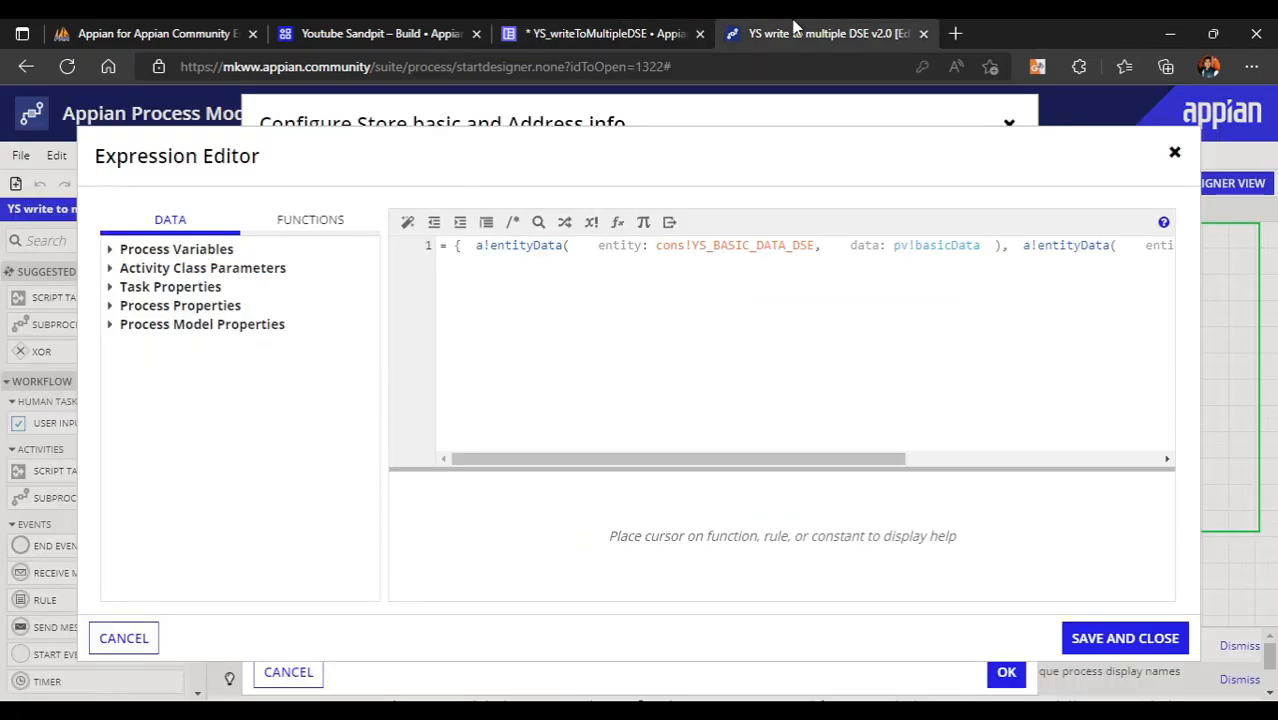
- Format and review the node's two a!entityData entries, then close both dialogs unsaved
click(407, 222)
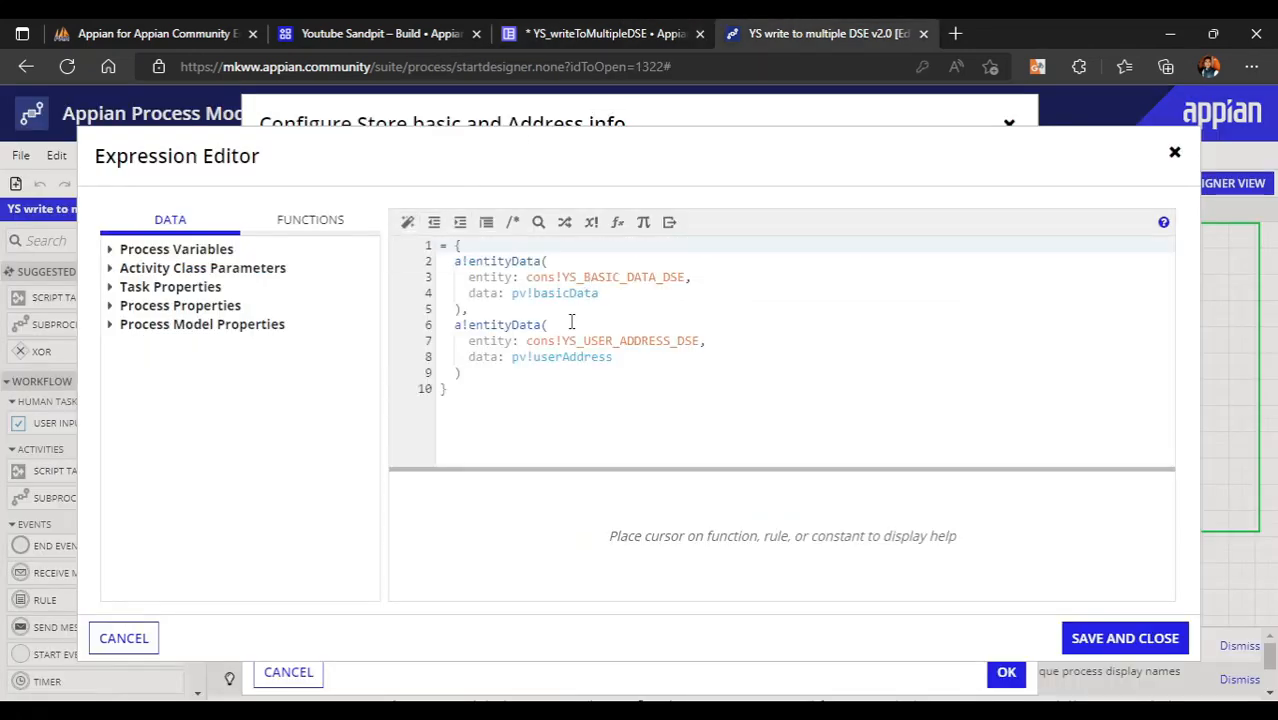
click(571, 321)
click(467, 259)
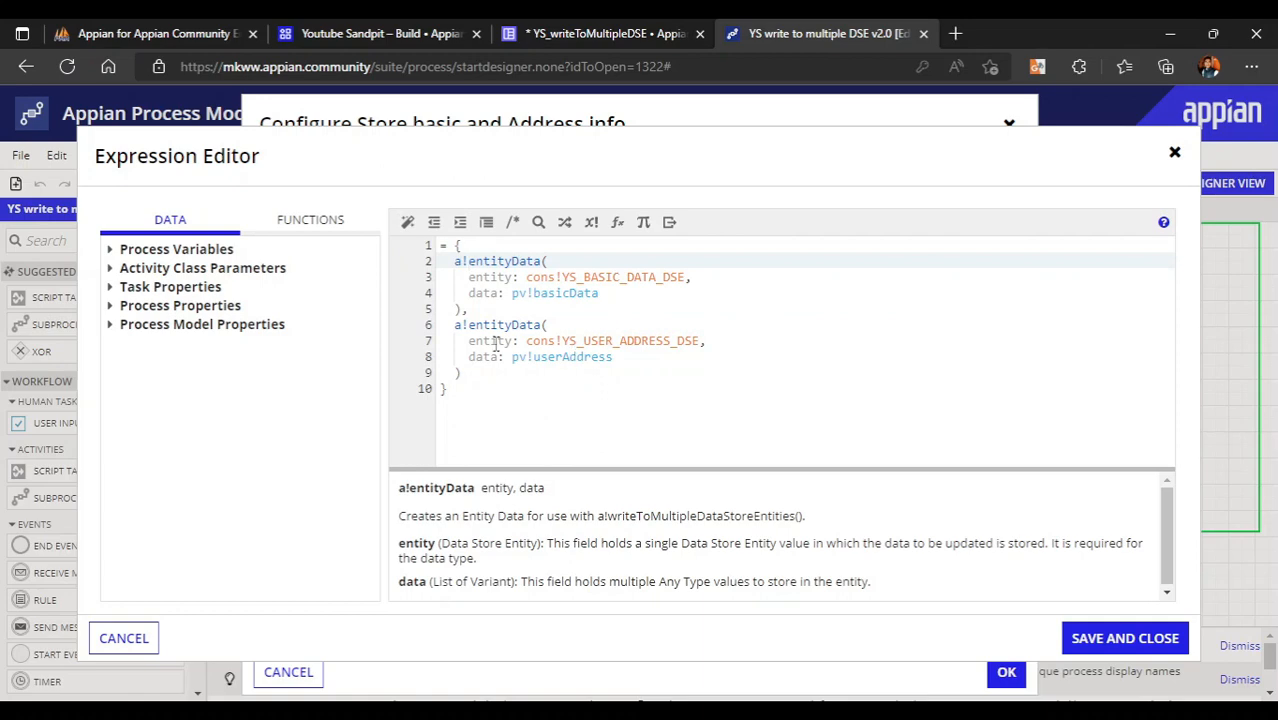
click(130, 636)
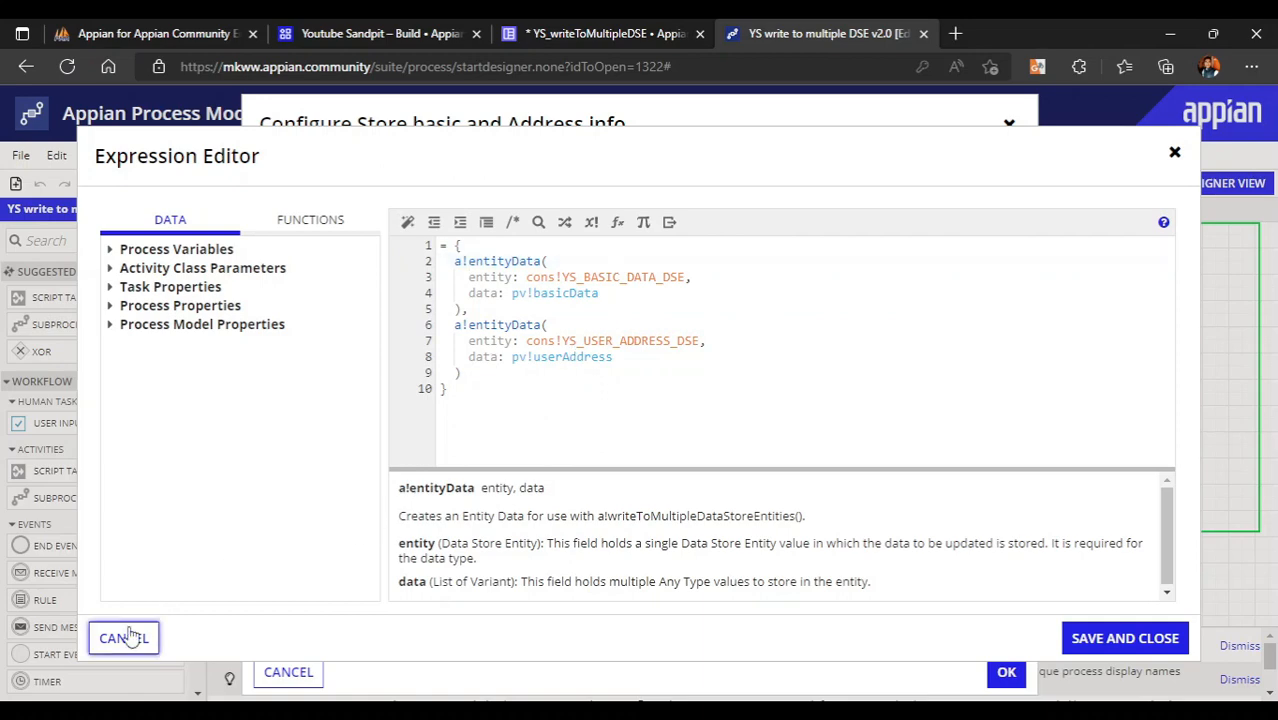
click(288, 671)
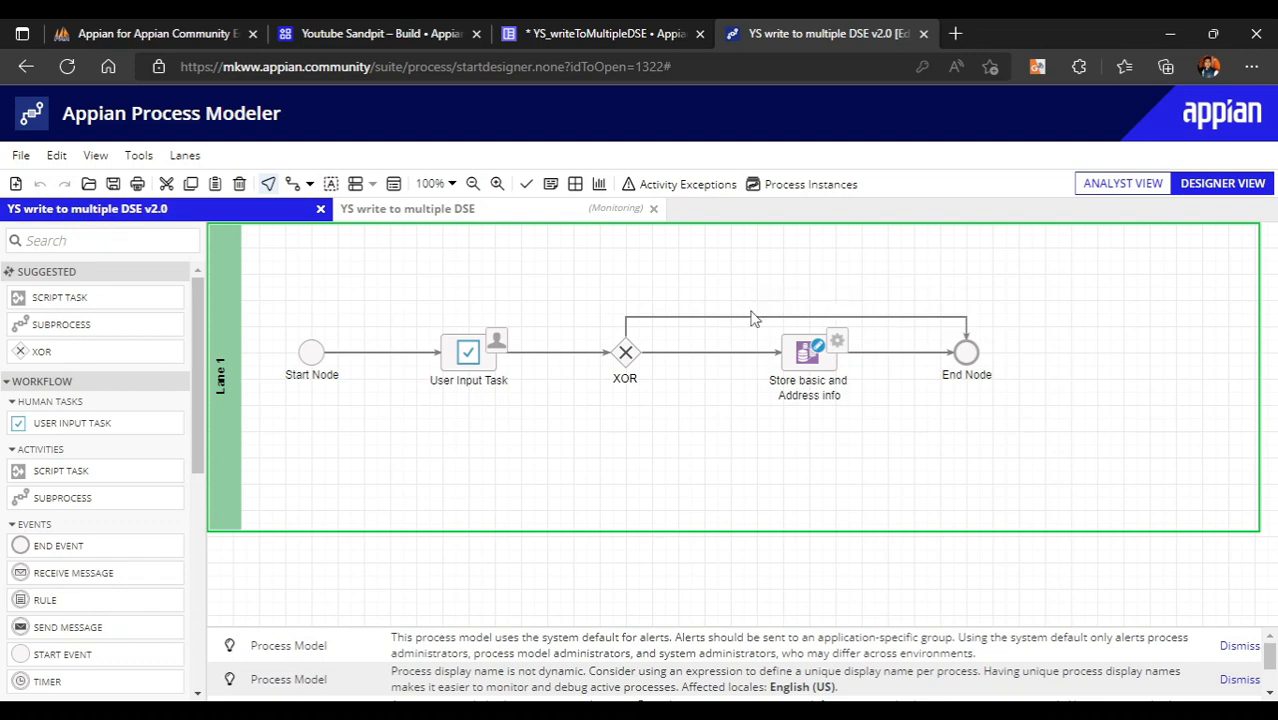
- Insert a!writeToMultipleDataStoreEntities into the Submit button's saveInto list
click(806, 356)
click(605, 33)
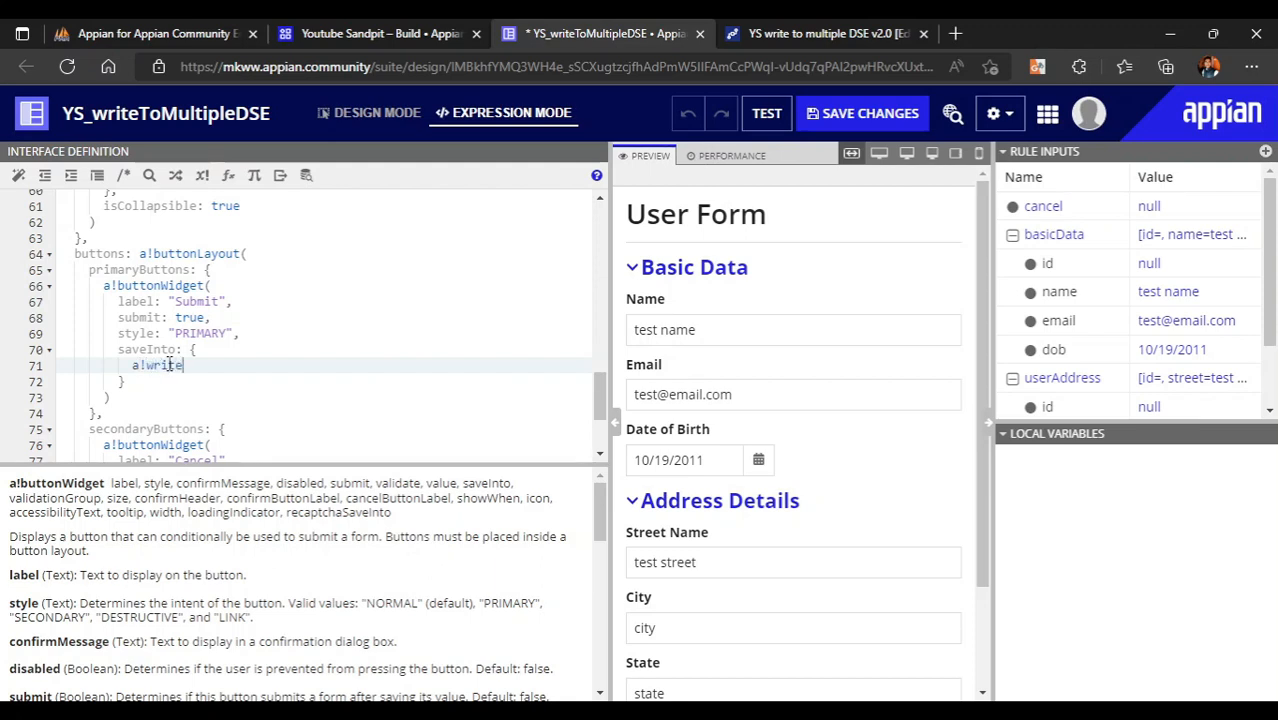
key(Down)
key(Down)
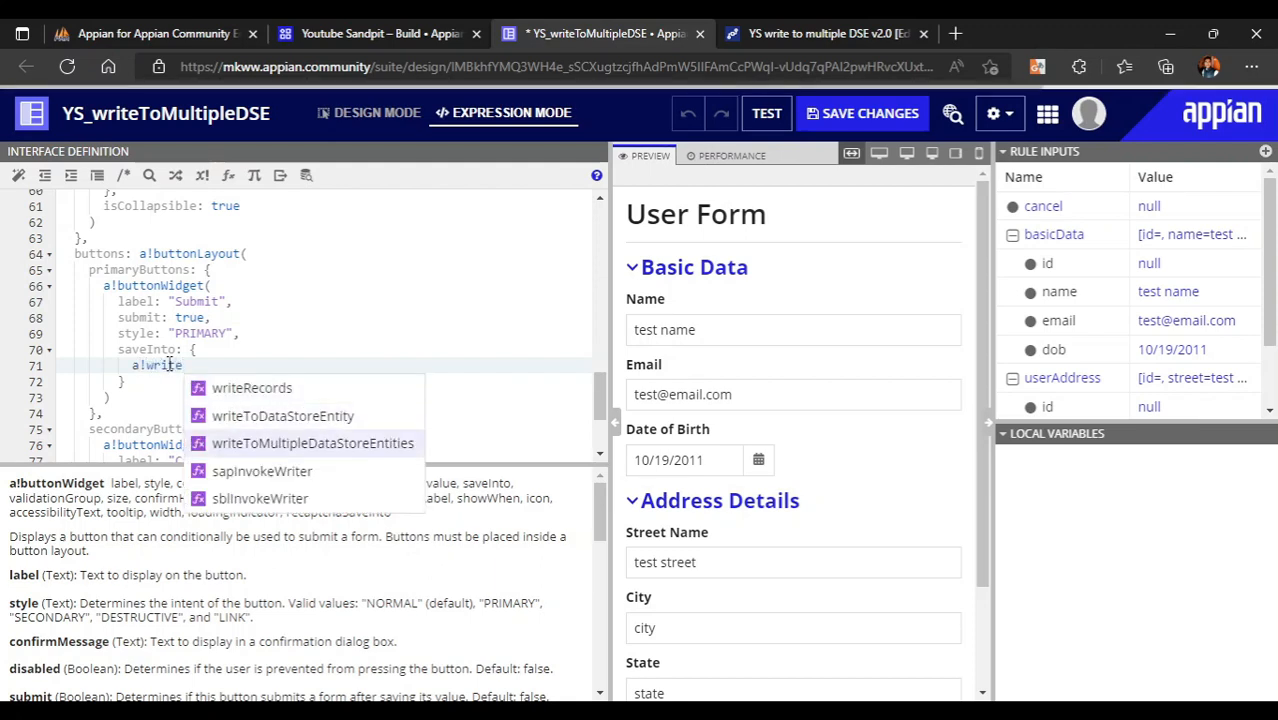
key(Return)
key(Return)
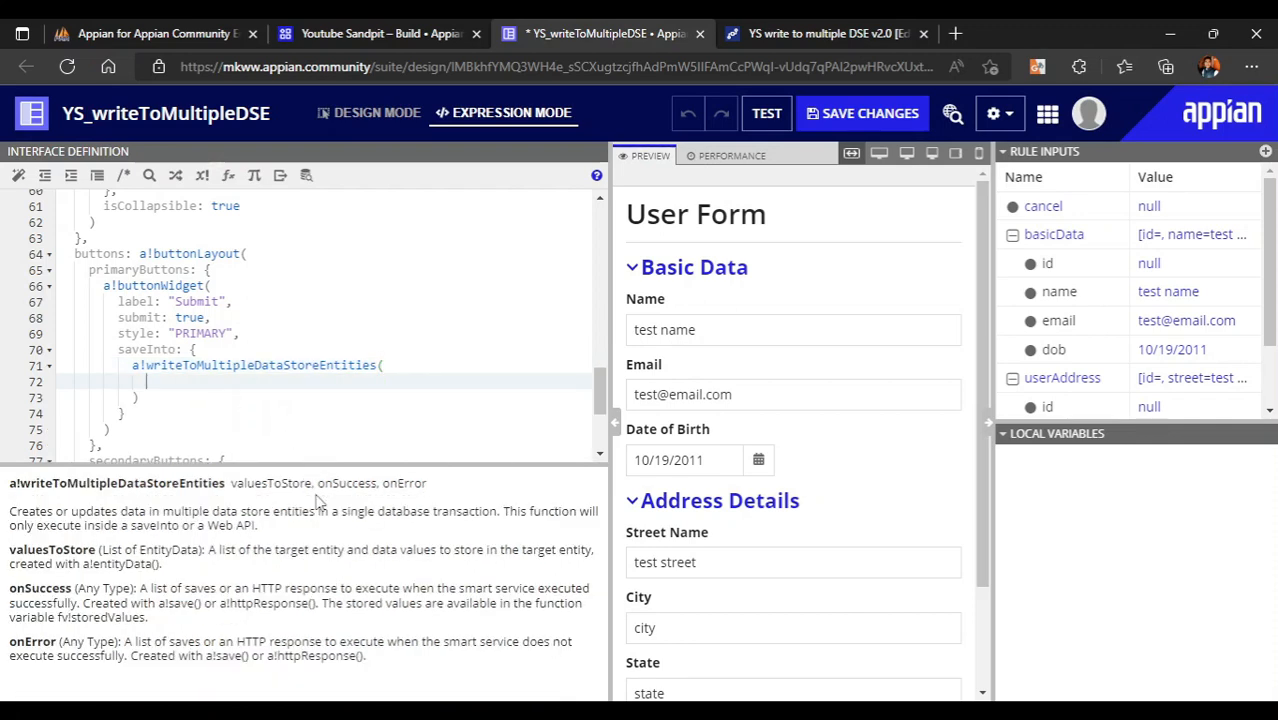
drag(31, 514, 211, 517)
click(319, 621)
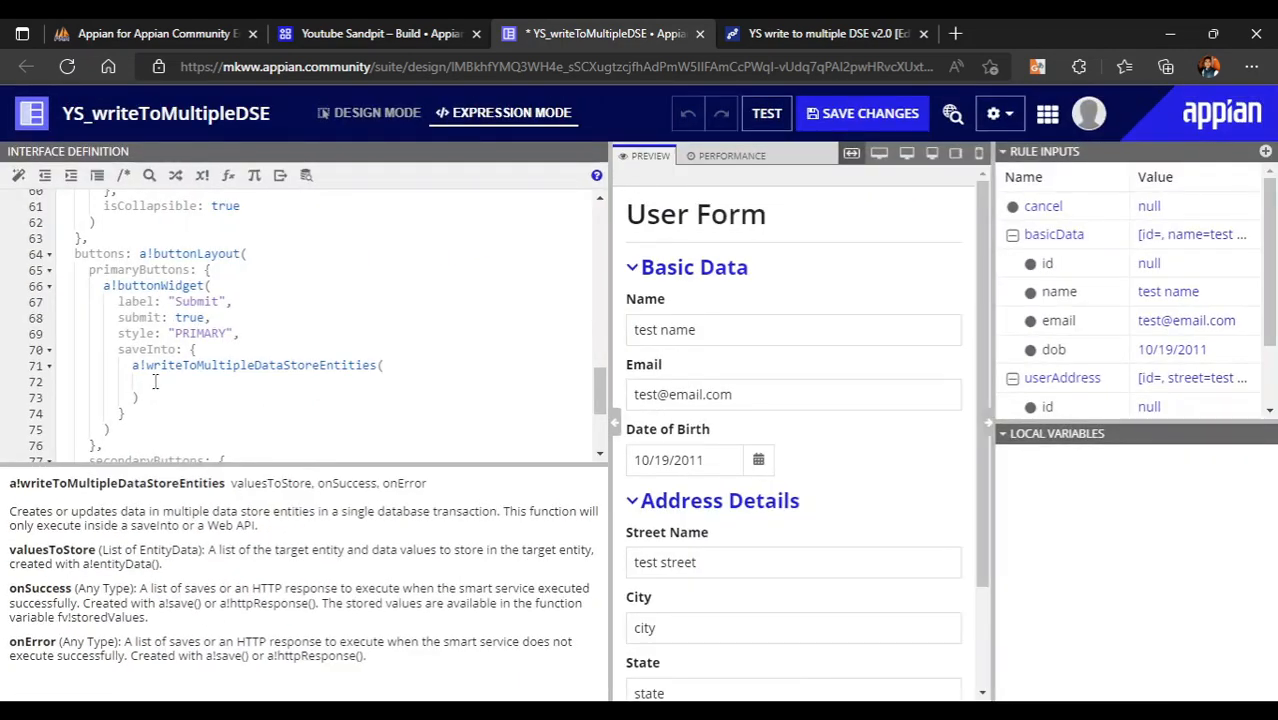
- Give the function a valuesToStore list holding an empty a!entityData call
click(161, 384)
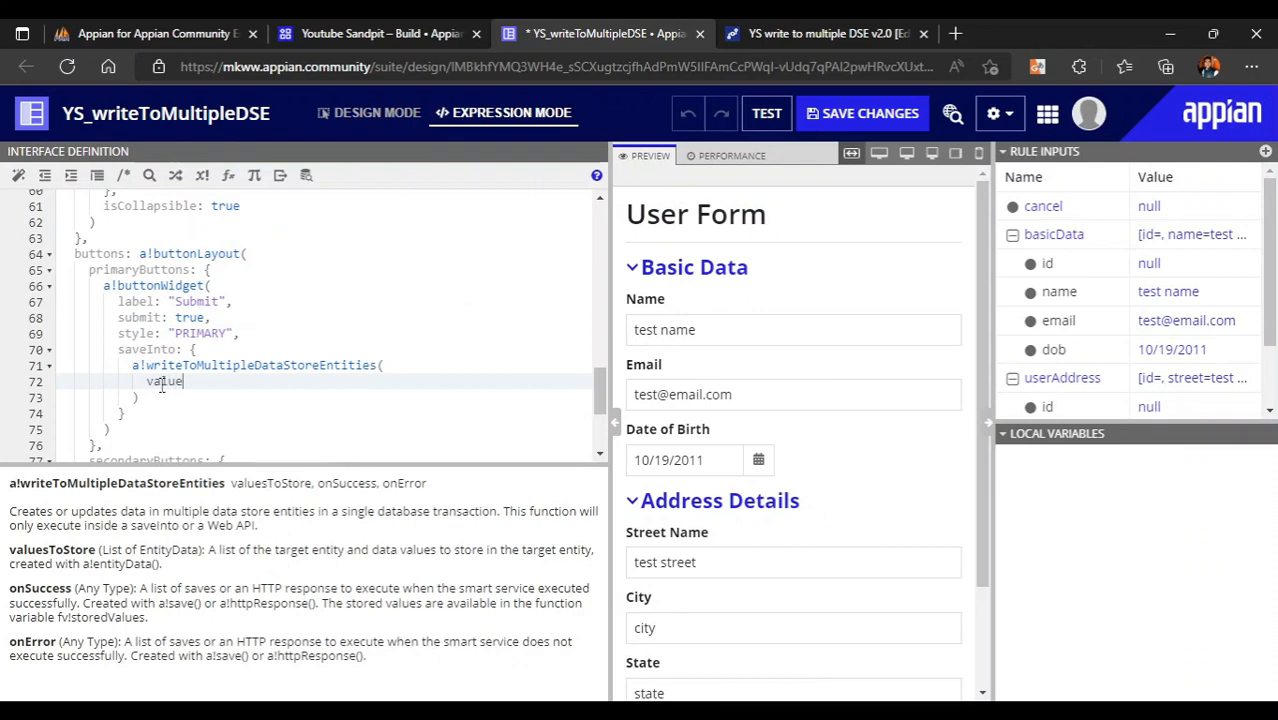
text(values)
key(Return)
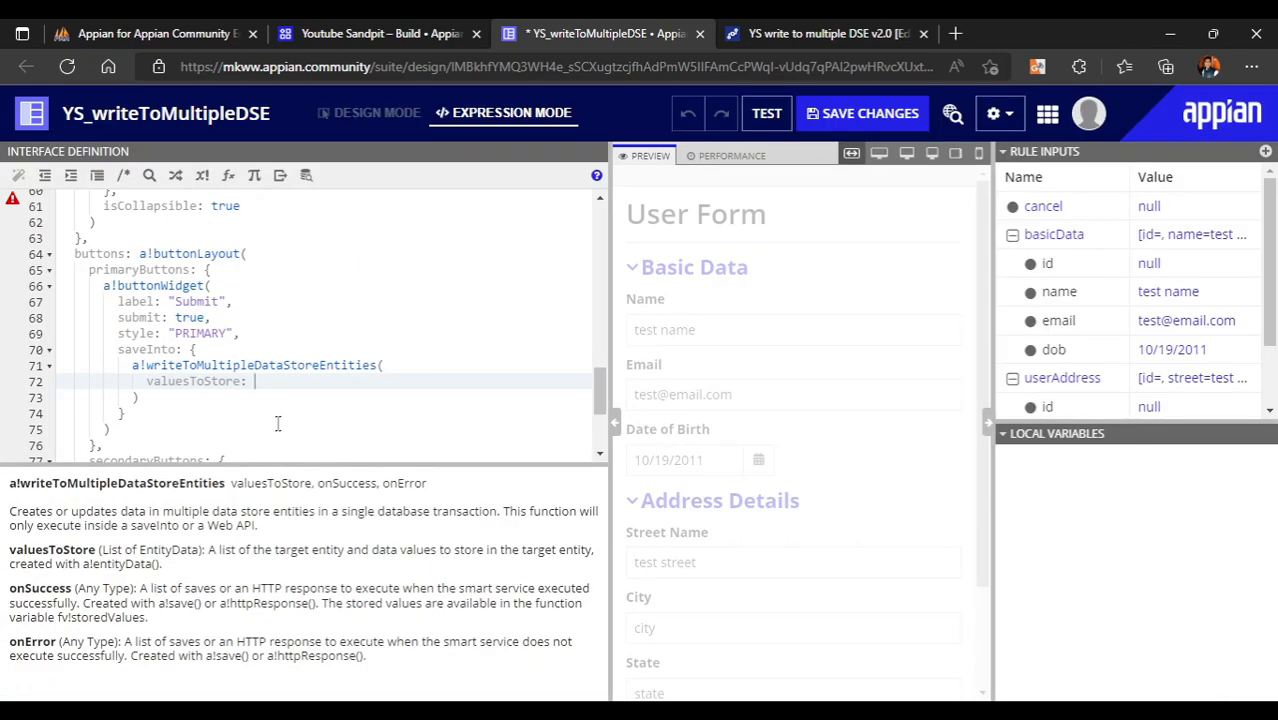
text({)
key(Return)
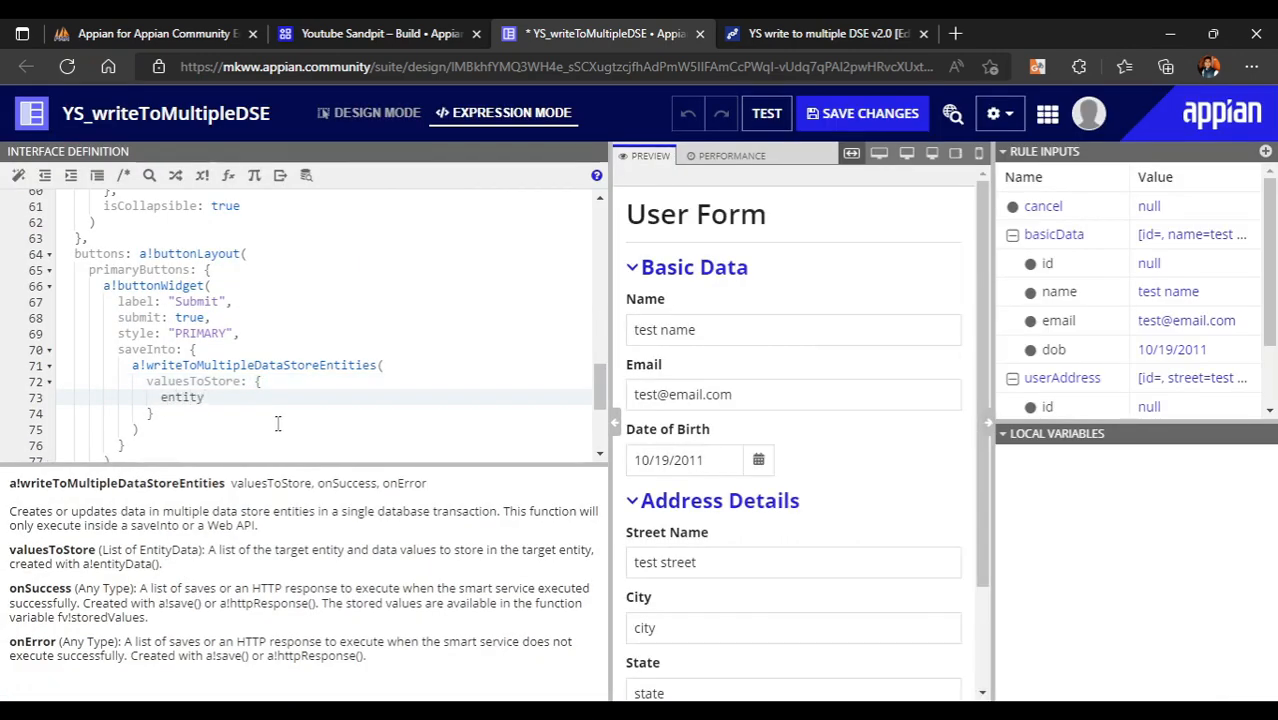
text(entity)
key(Return)
key(Return)
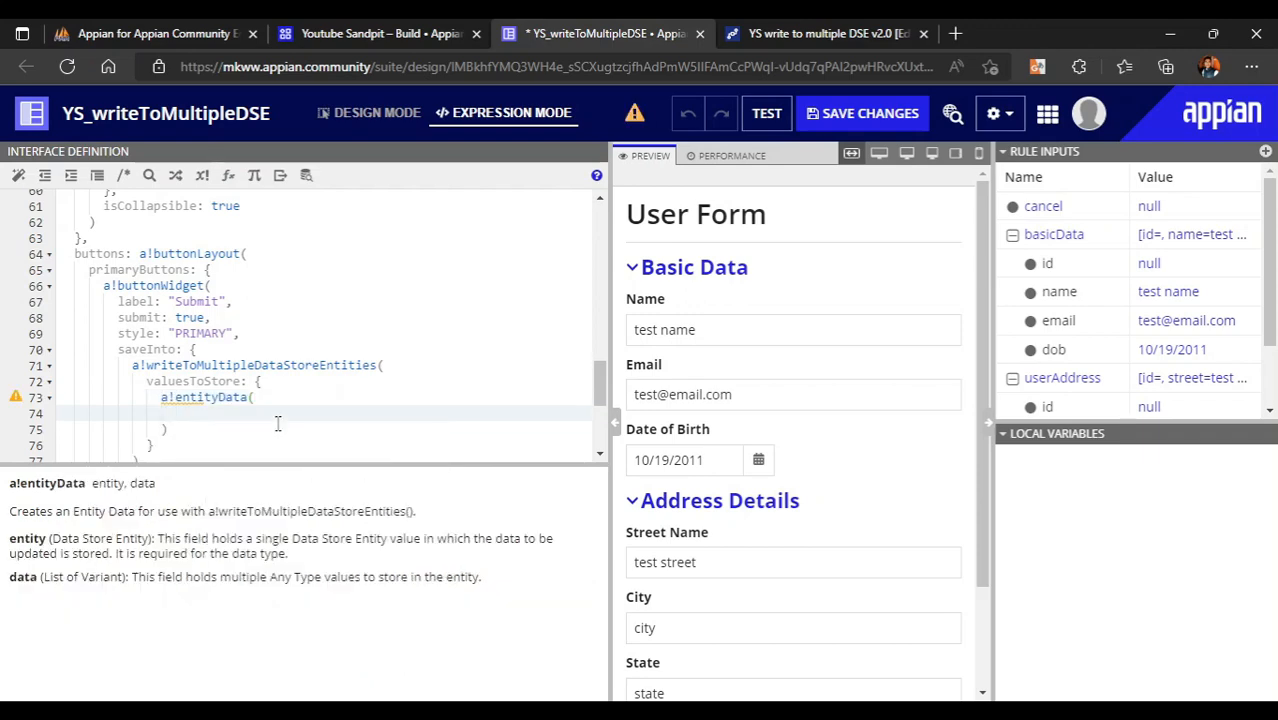
click(840, 33)
- Format and copy the Store basic and Address info node's Value To Store expression
right_click(812, 350)
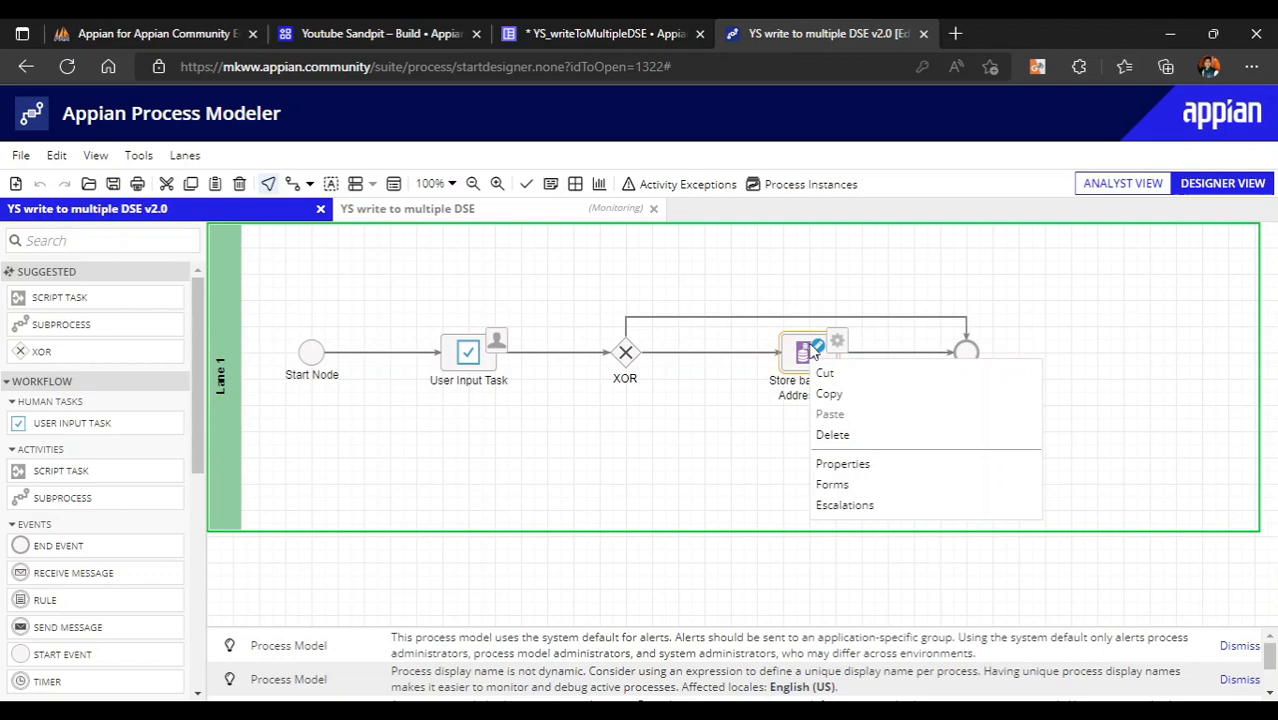
click(845, 465)
click(346, 182)
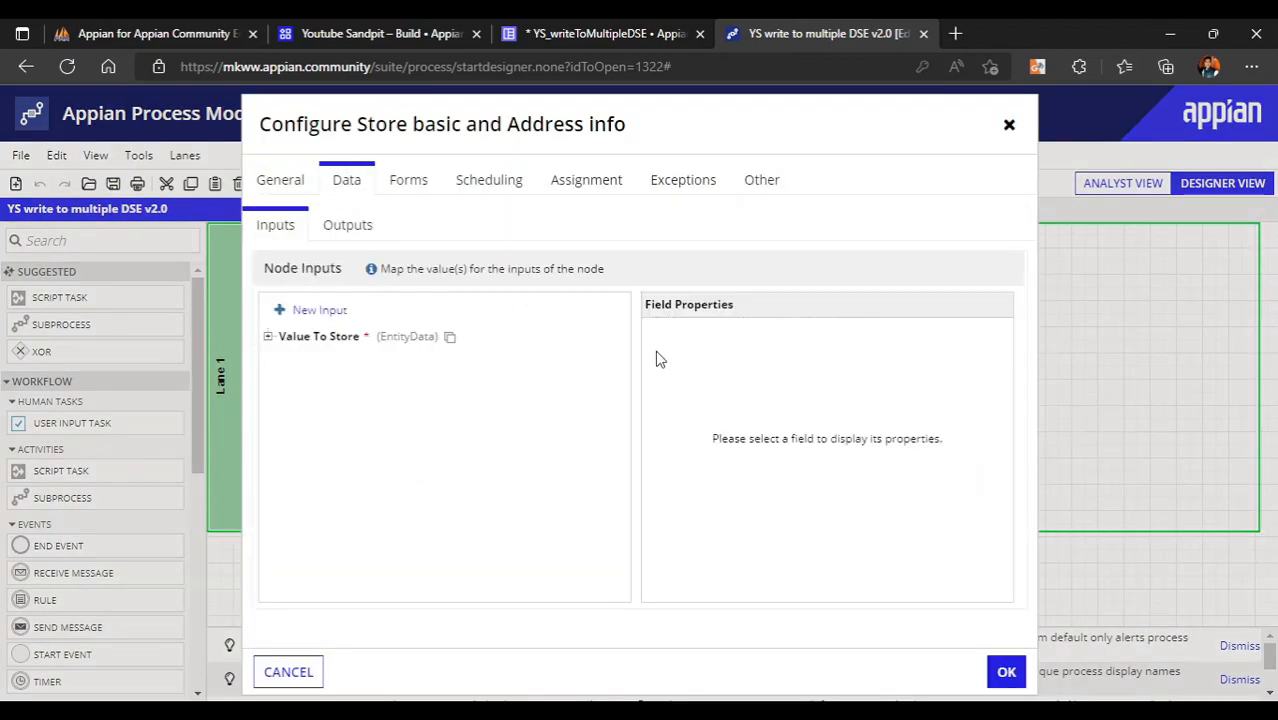
click(330, 338)
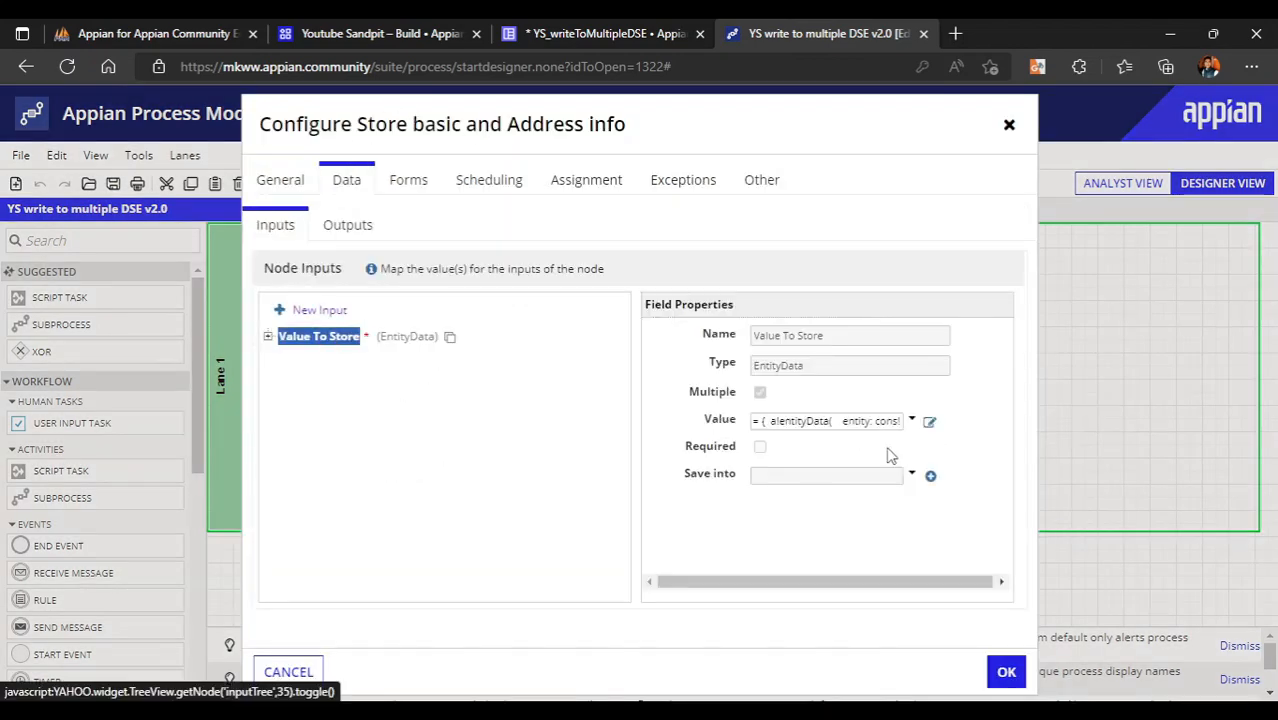
click(929, 421)
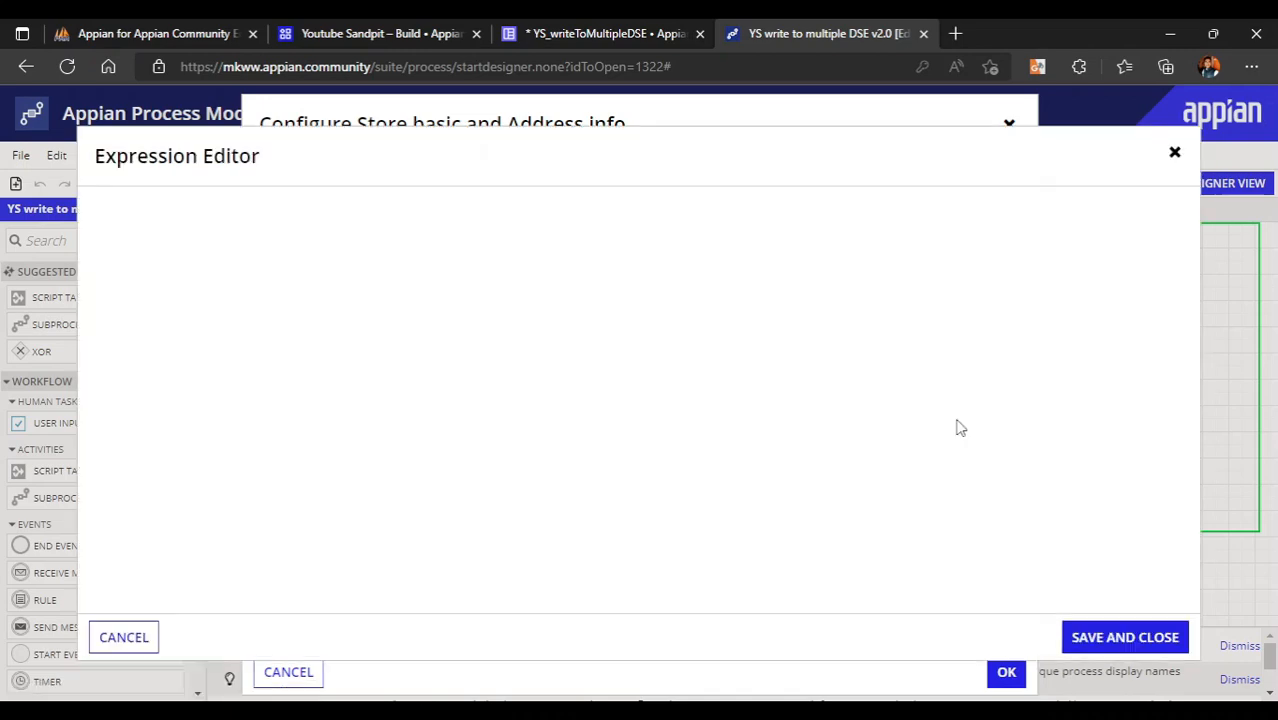
click(566, 303)
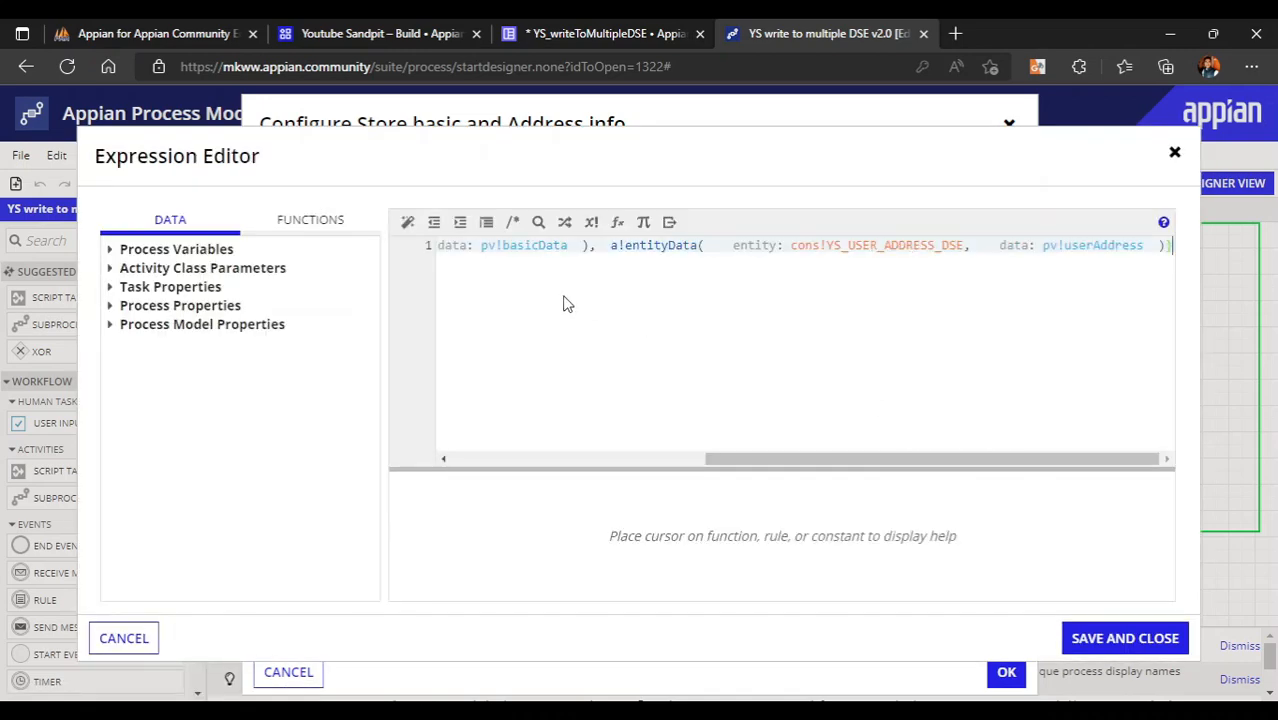
click(407, 222)
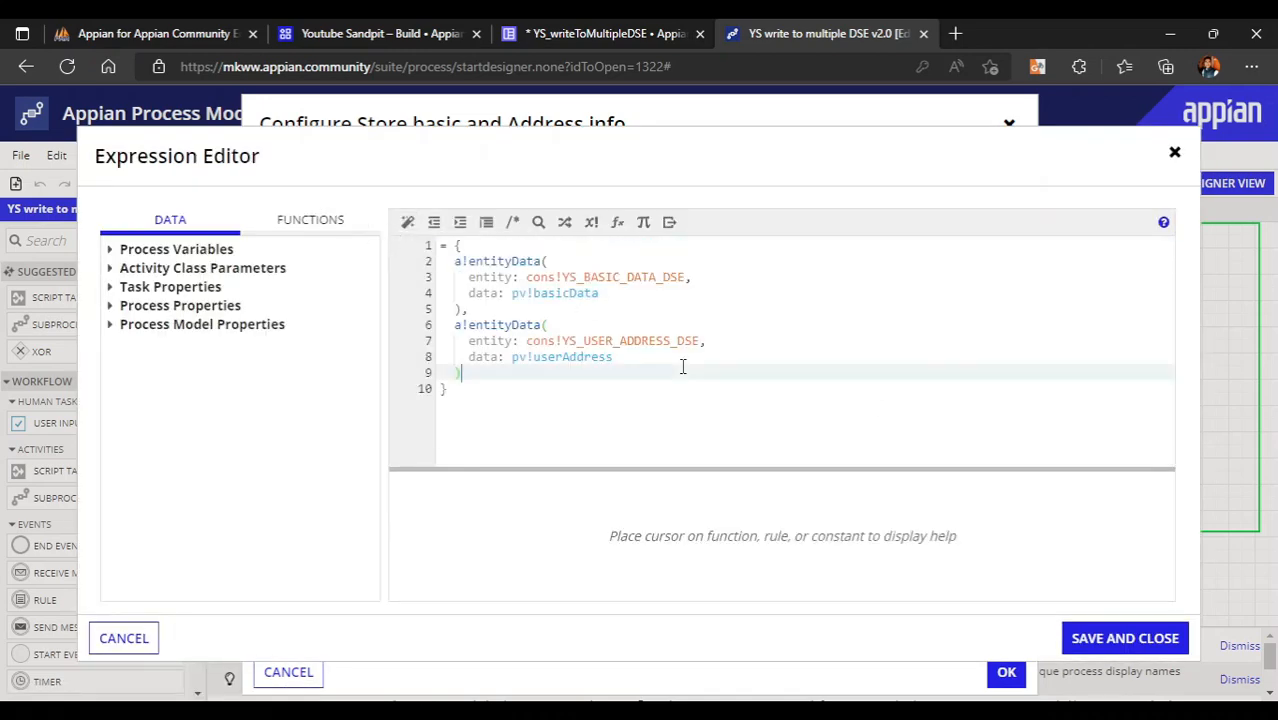
key(ctrl+a)
key(ctrl+c)
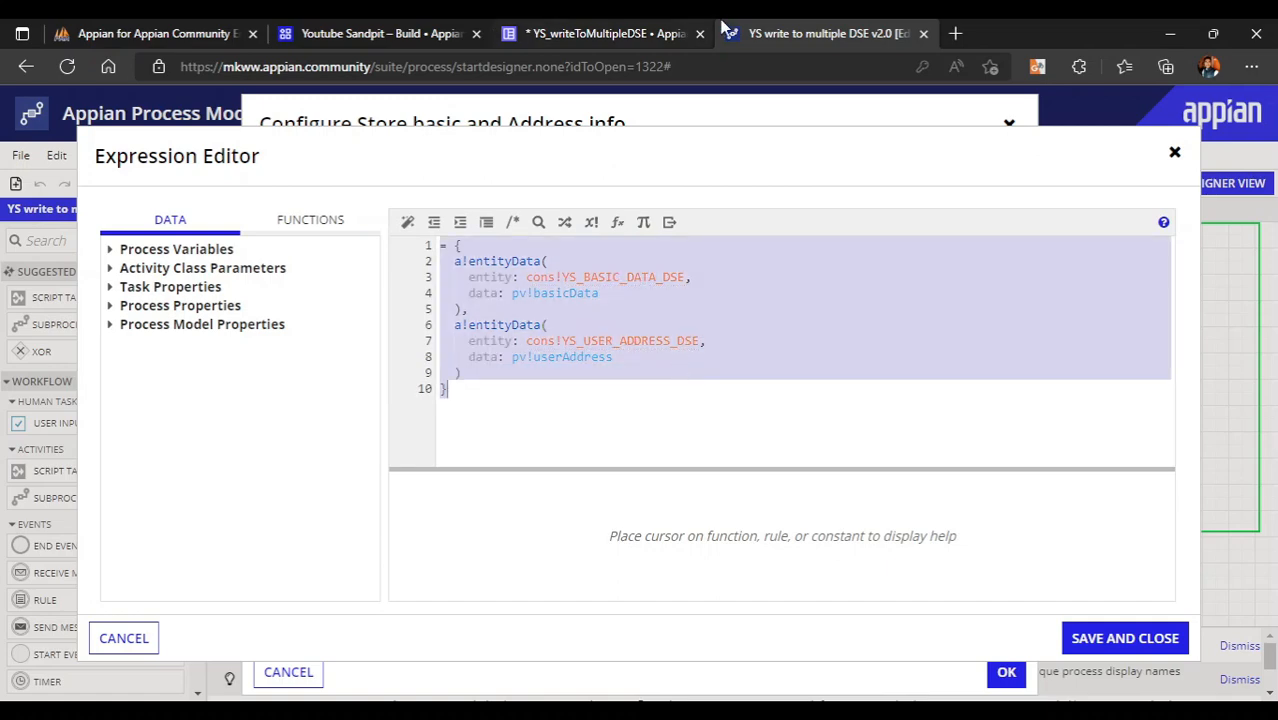
key(ctrl+shift+Tab)
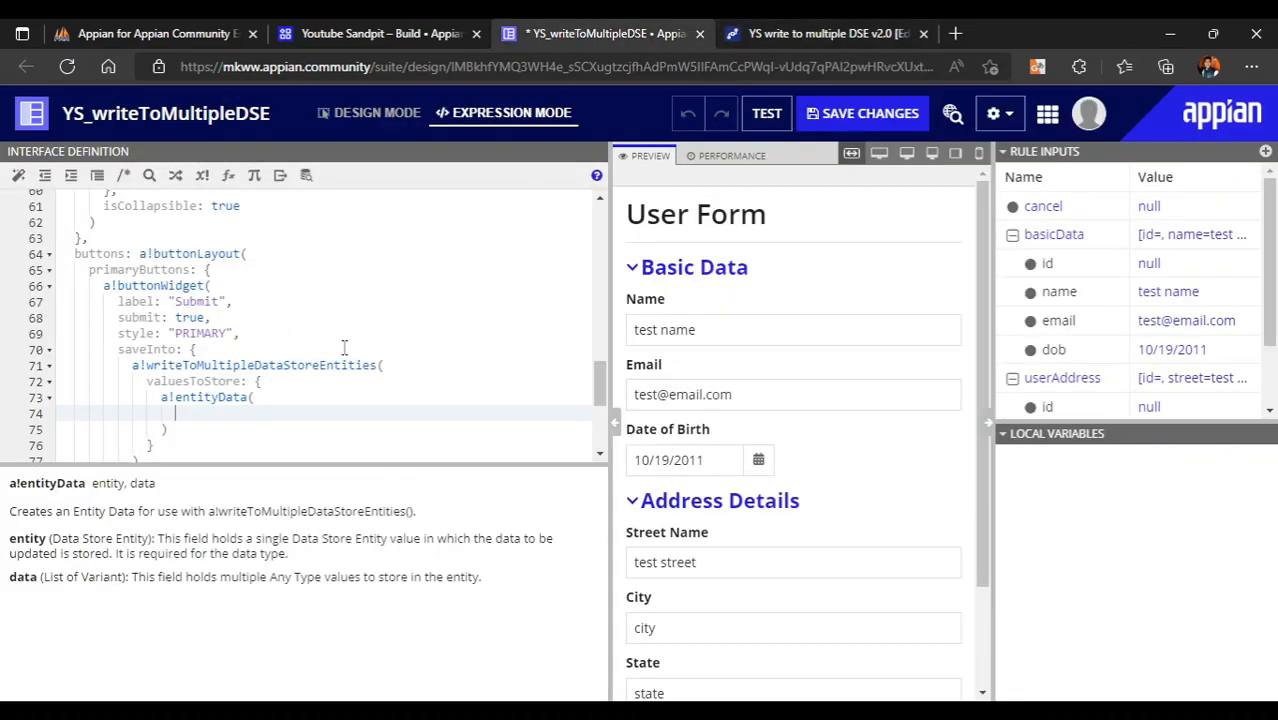
- Replace the empty entityData call with the two pasted a!entityData entries
drag(170, 430, 160, 398)
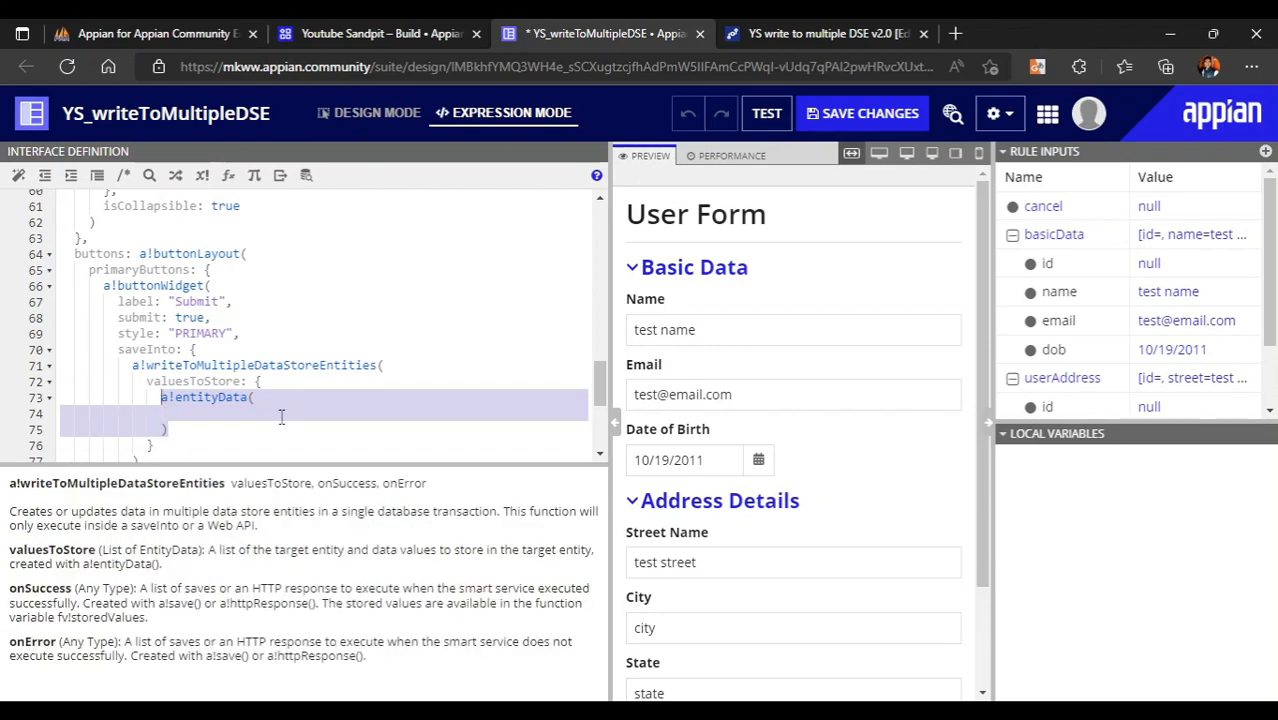
drag(160, 445, 255, 382)
scroll(253, 304, down, 2)
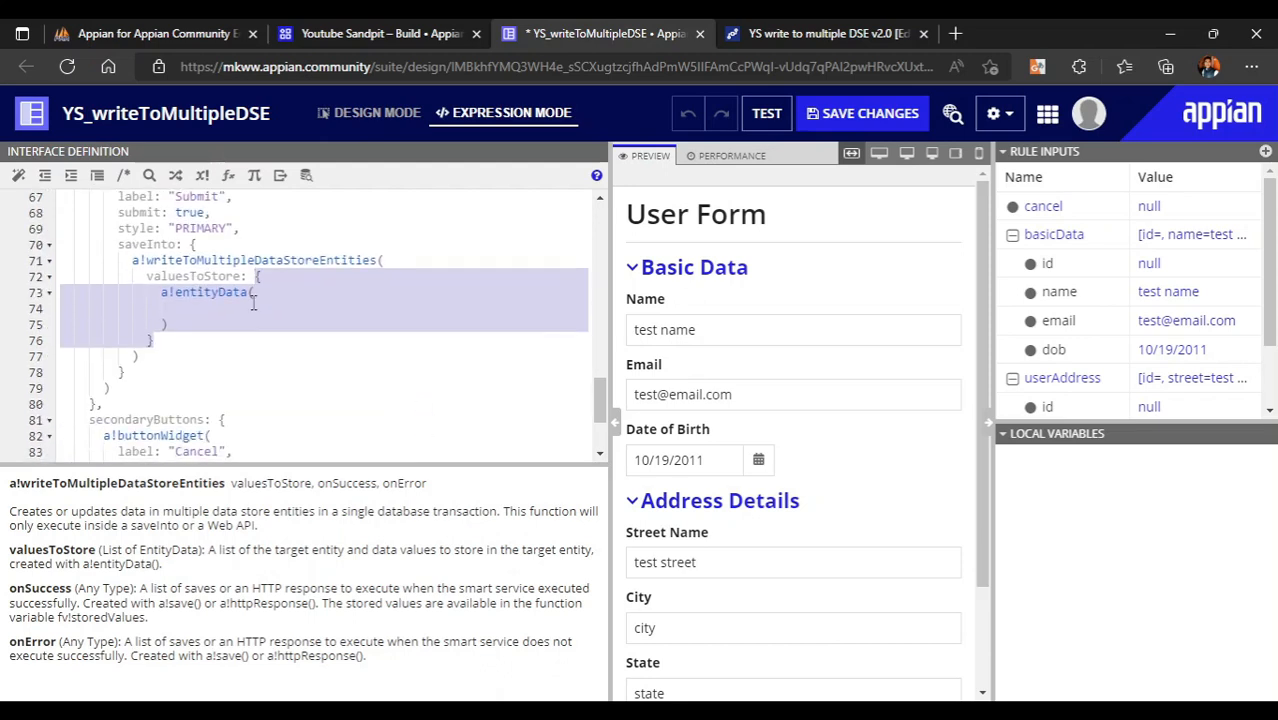
key(ctrl+v)
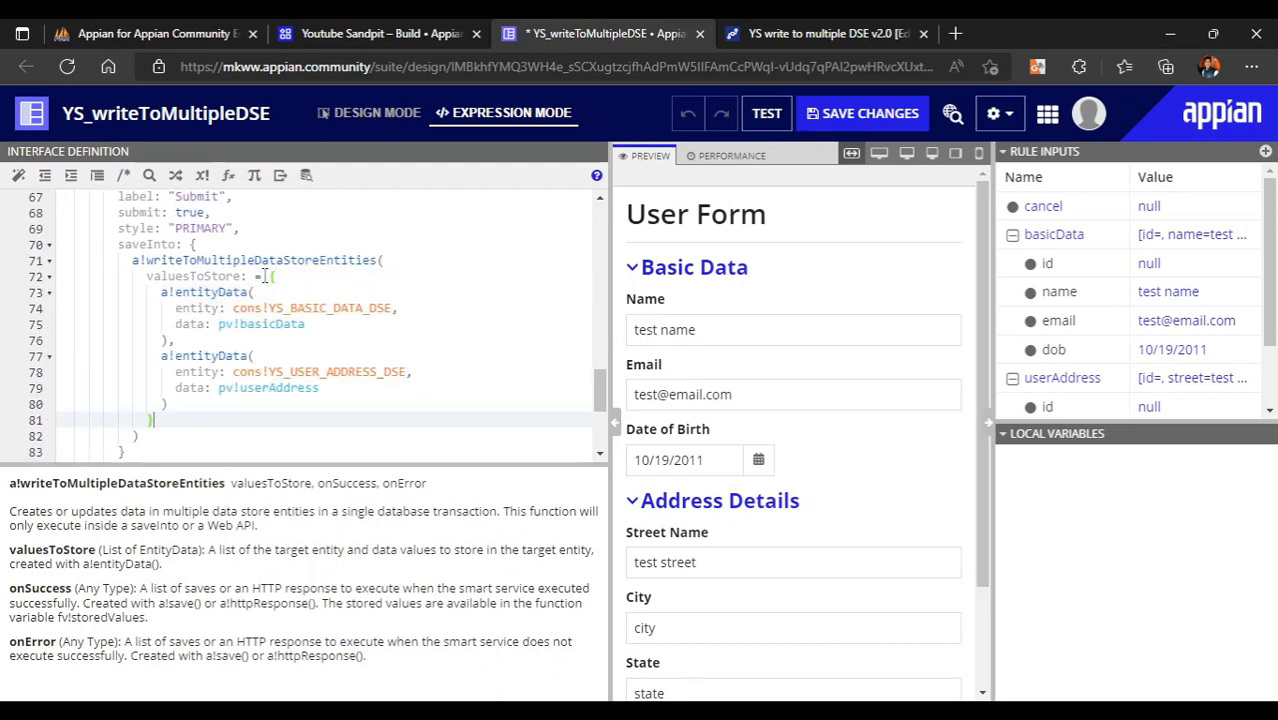
click(263, 276)
- Change pv!basicData and pv!userAddress to ri!basicData and ri!userAddress
click(351, 349)
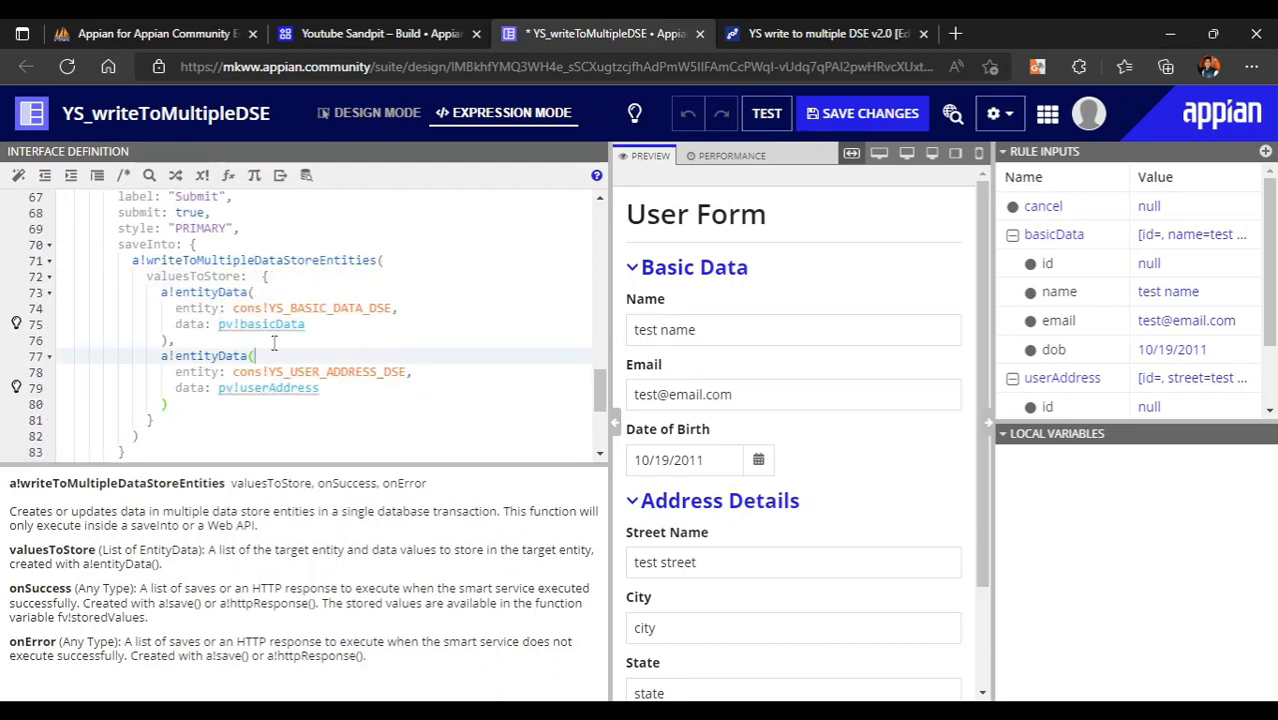
click(236, 326)
key(BackSpace)
key(BackSpace)
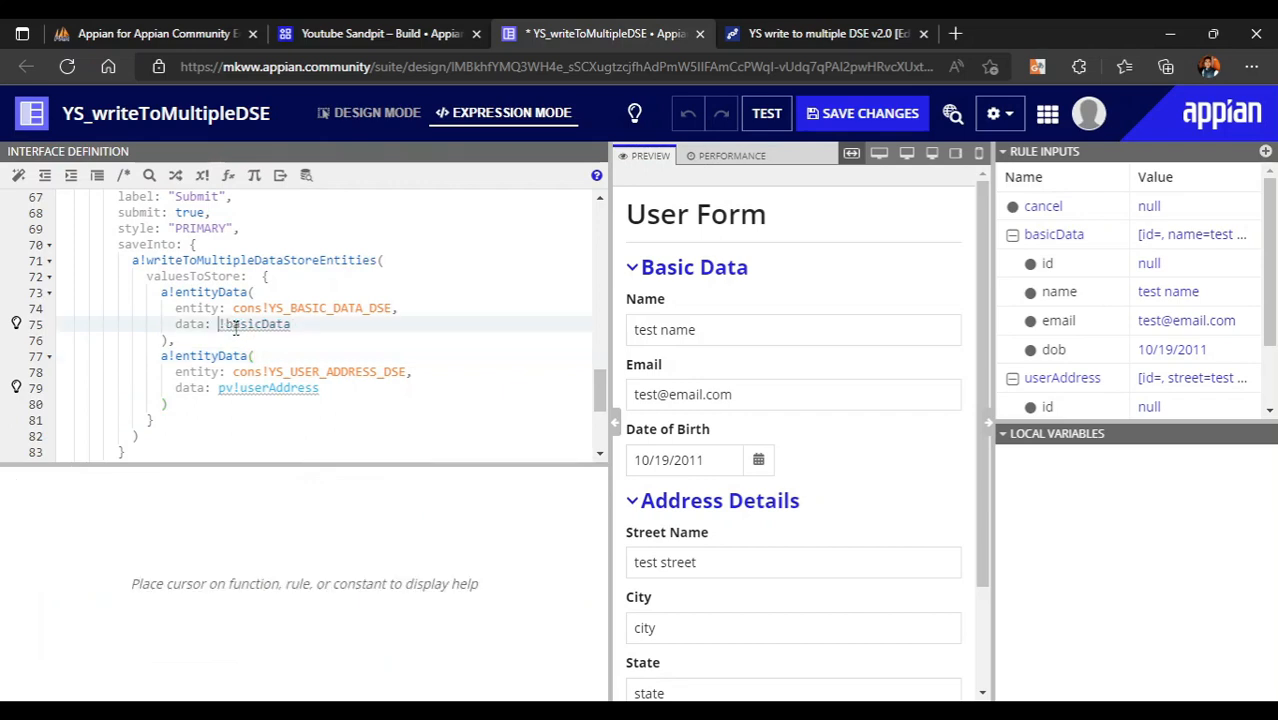
text(ri)
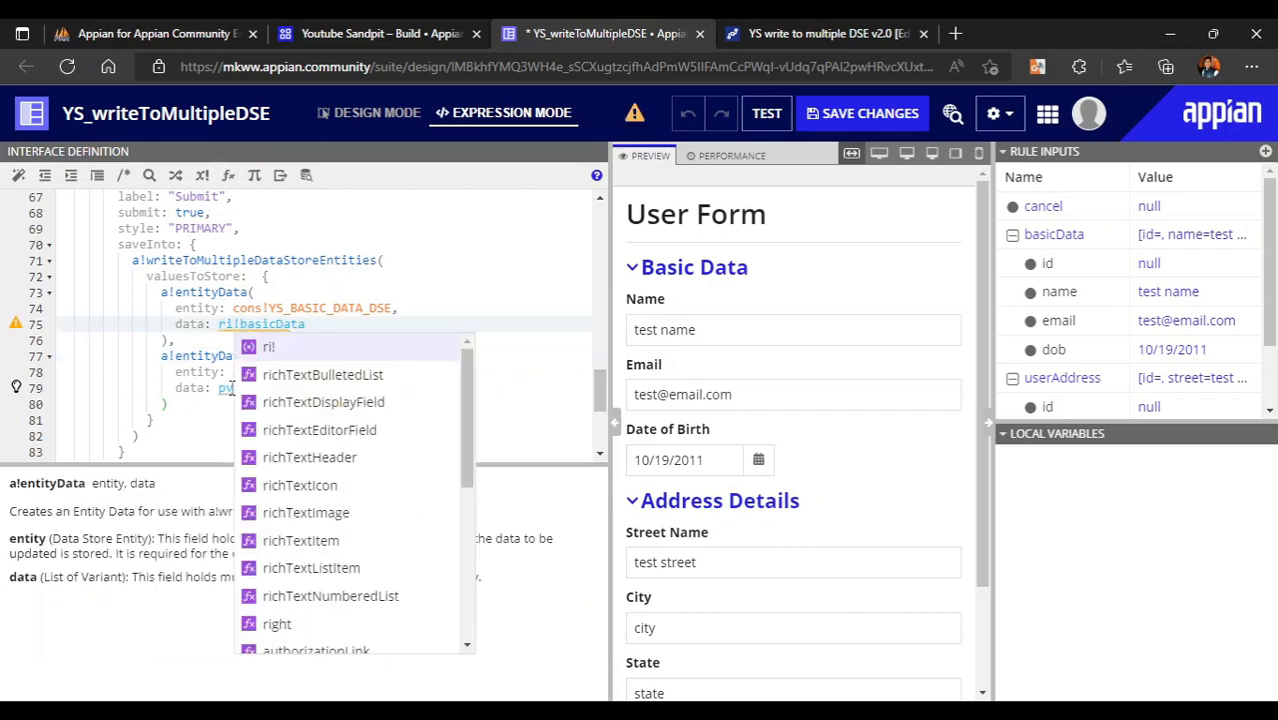
click(232, 389)
key(BackSpace)
key(BackSpace)
text(ri)
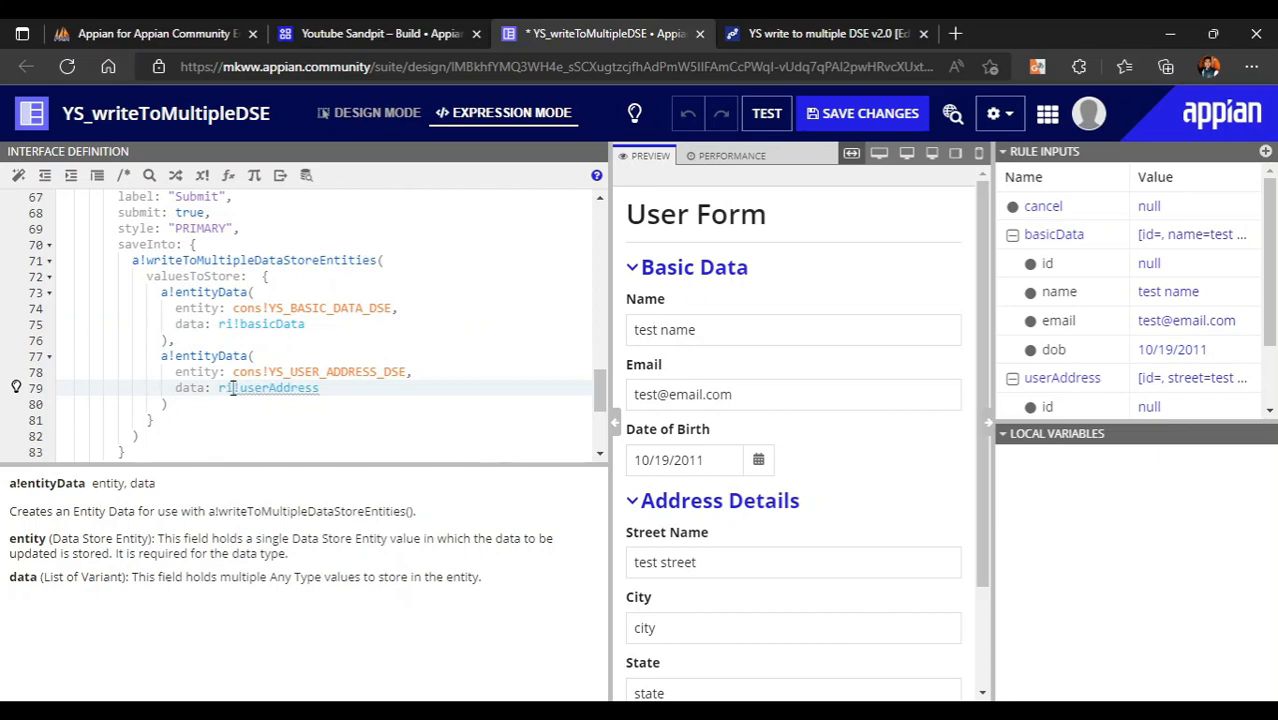
click(173, 316)
click(395, 358)
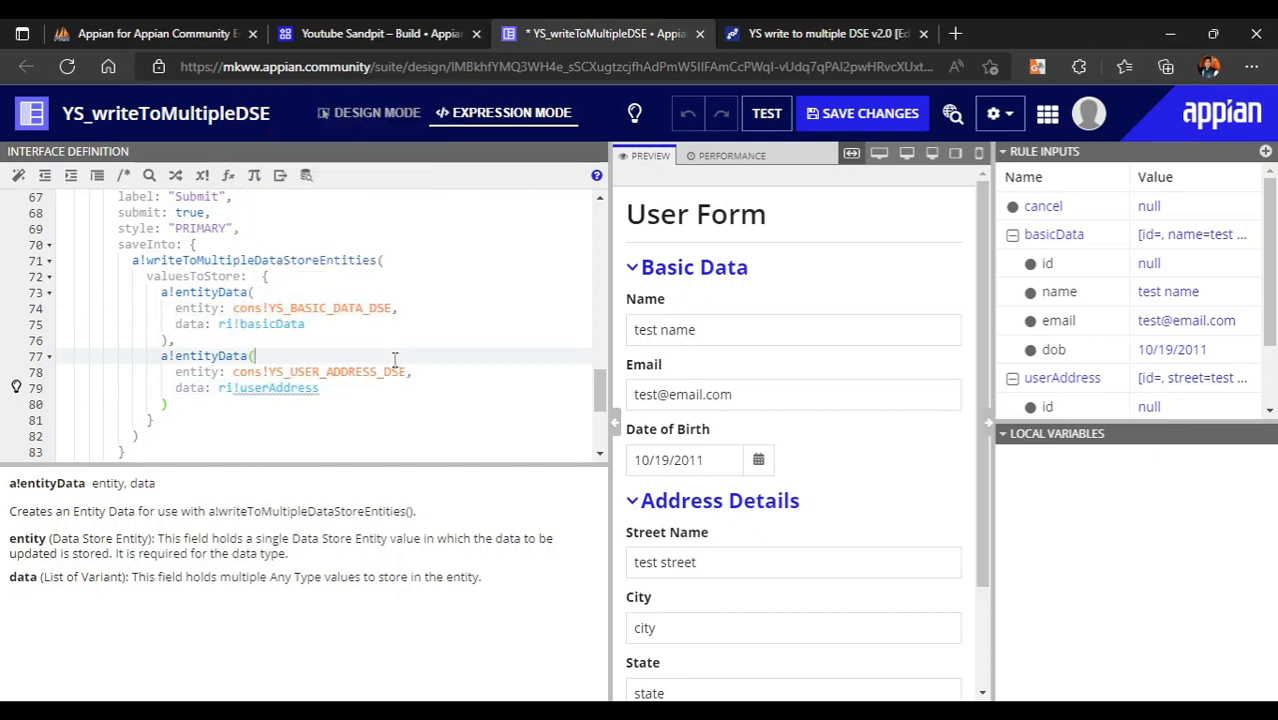
click(304, 388)
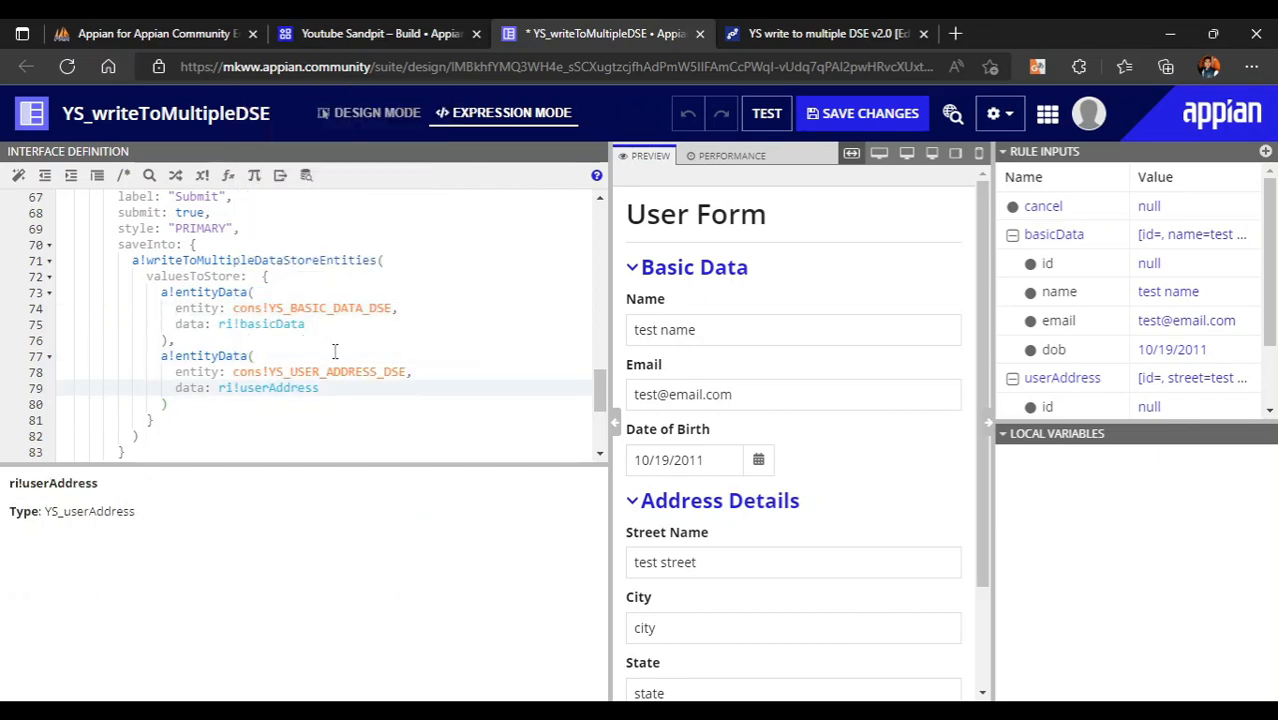
- Submit the preview test form to write both rows, then go to phpMyAdmin
scroll(804, 608, down, 3)
scroll(804, 608, up, 3)
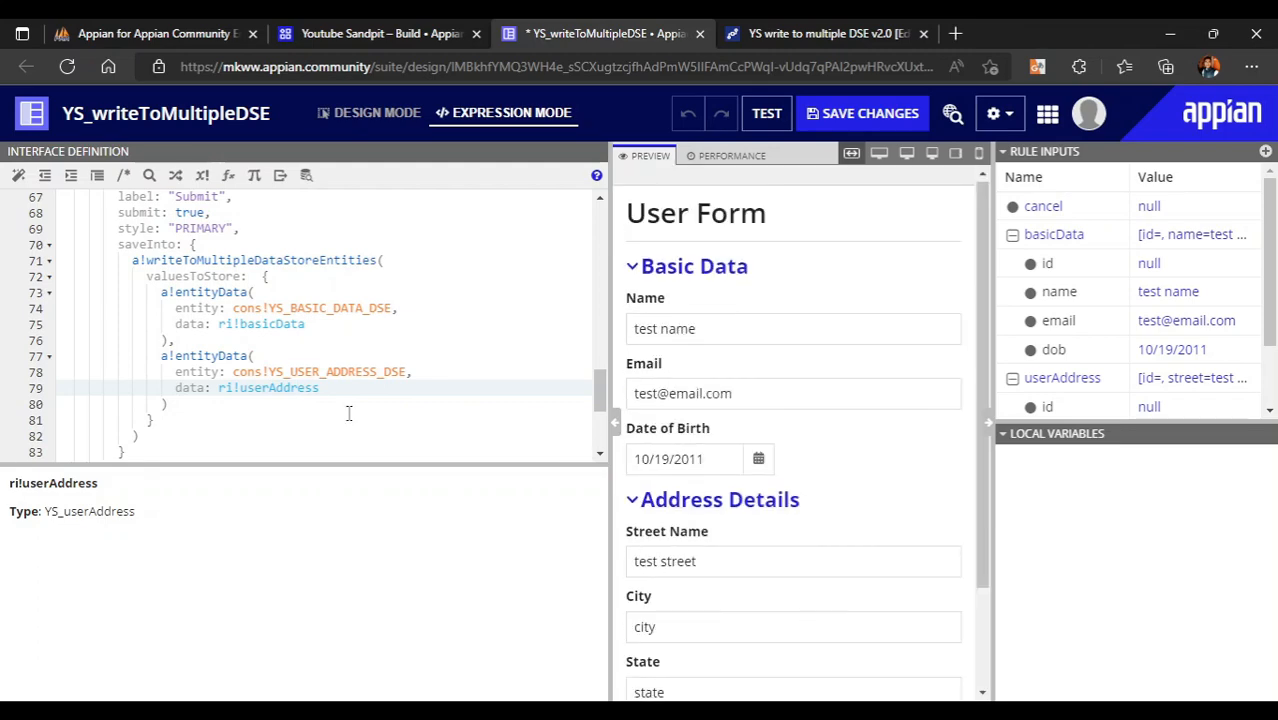
click(271, 352)
click(371, 403)
scroll(371, 402, up, 1)
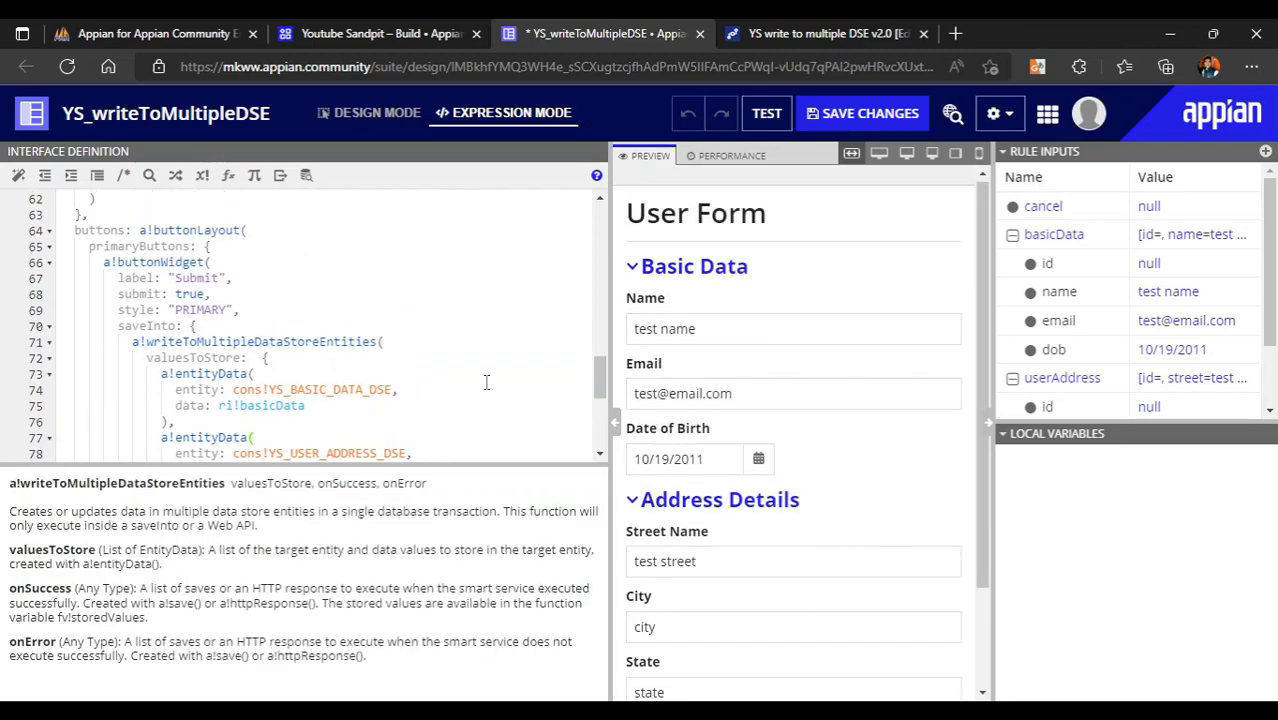
scroll(534, 309, down, 4)
scroll(884, 509, down, 3)
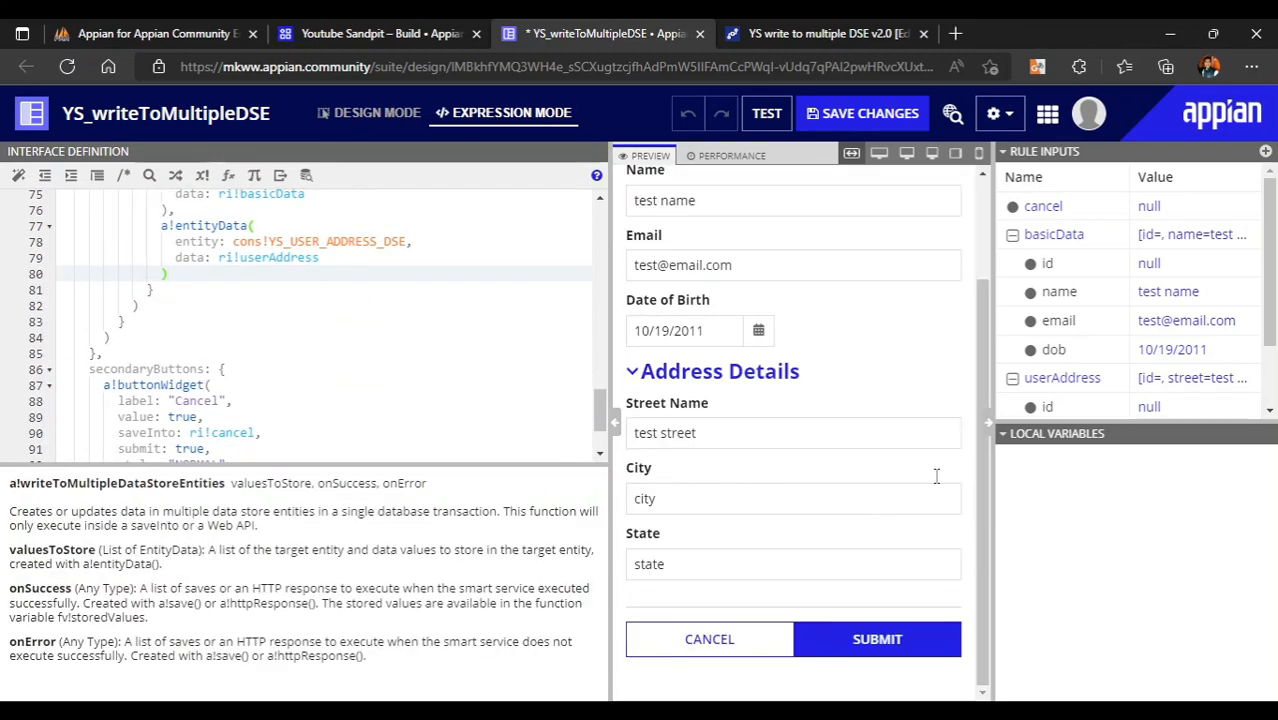
click(878, 651)
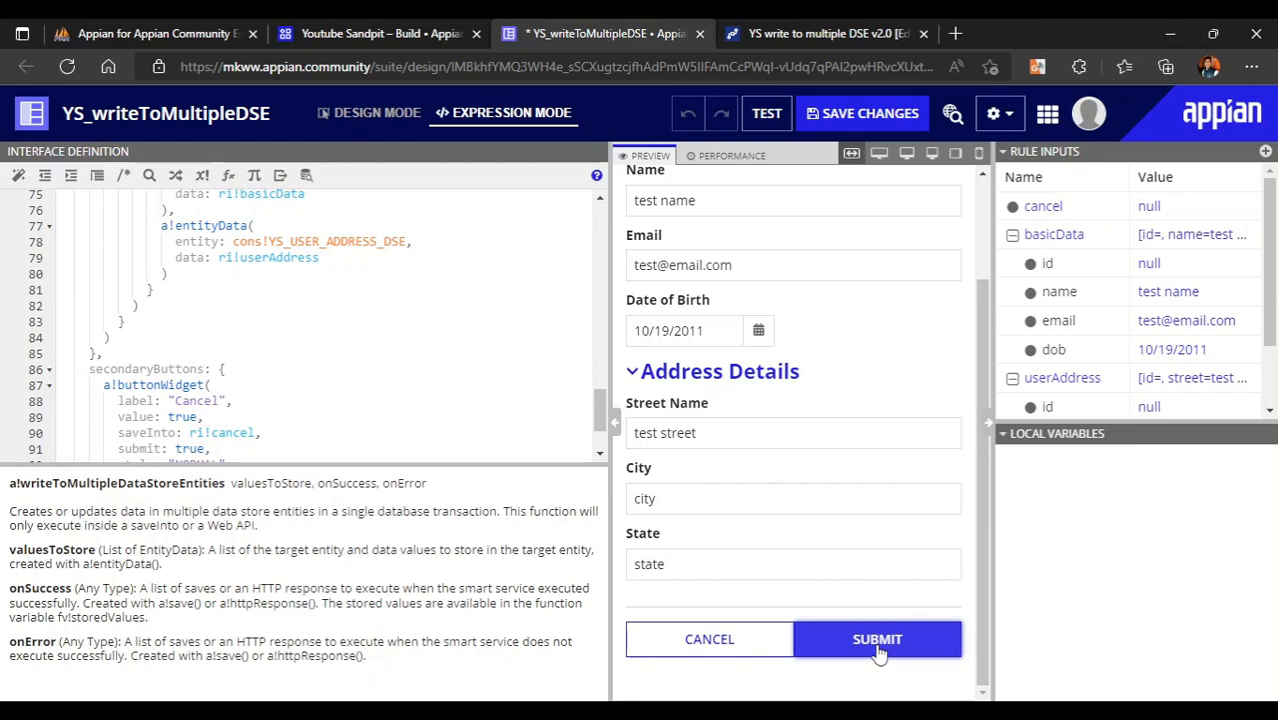
scroll(790, 248, up, 2)
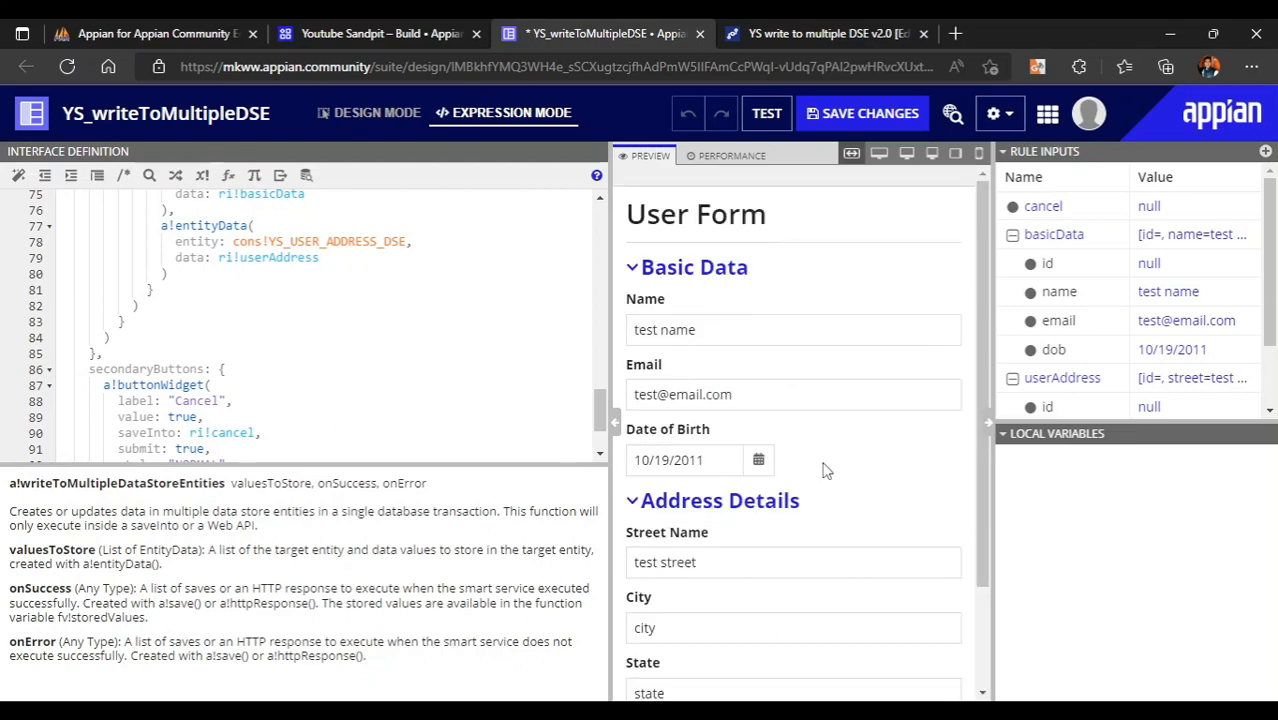
scroll(825, 465, down, 2)
click(75, 33)
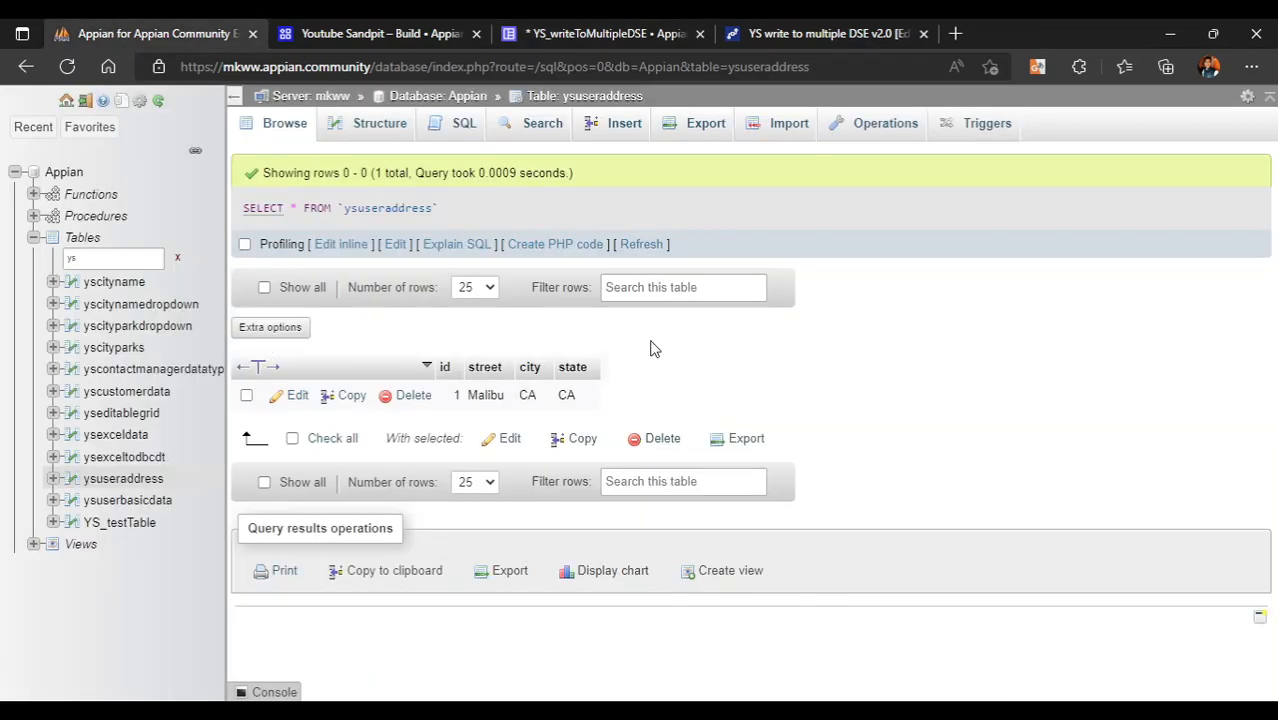
- Refresh and check the new id 2 rows in ysuserbasicdata and ysuseraddress
click(641, 245)
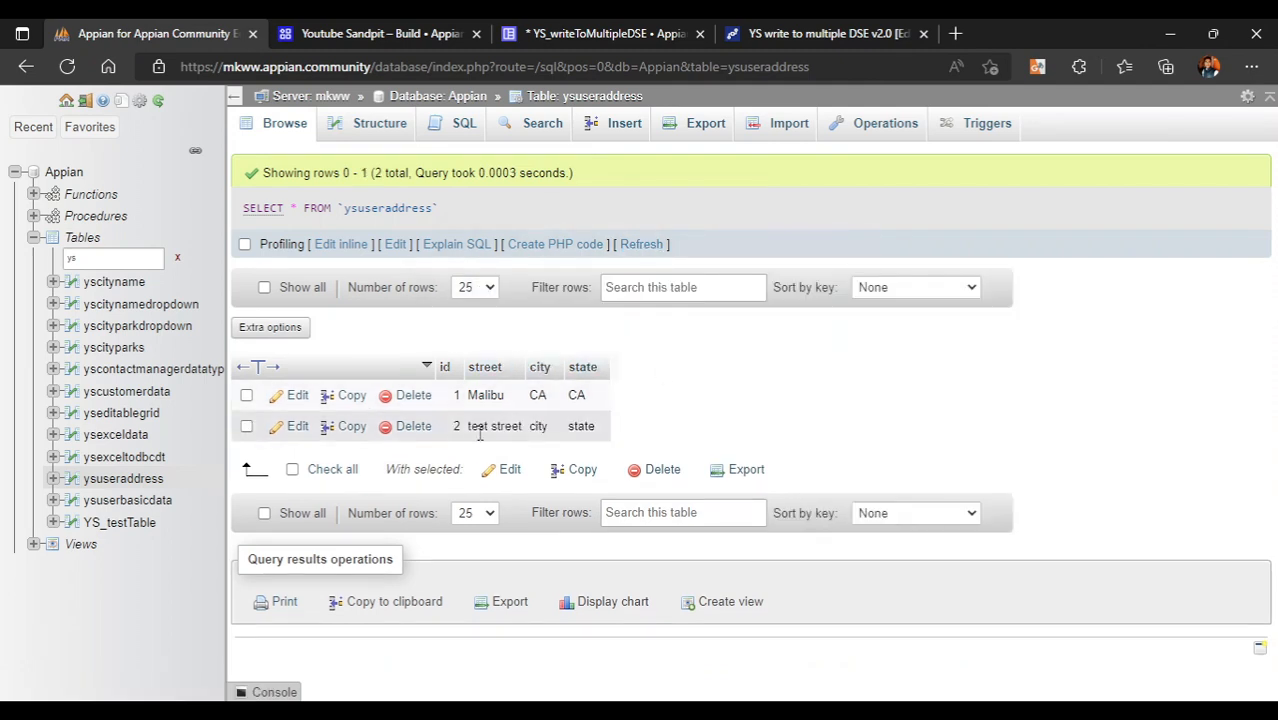
click(128, 500)
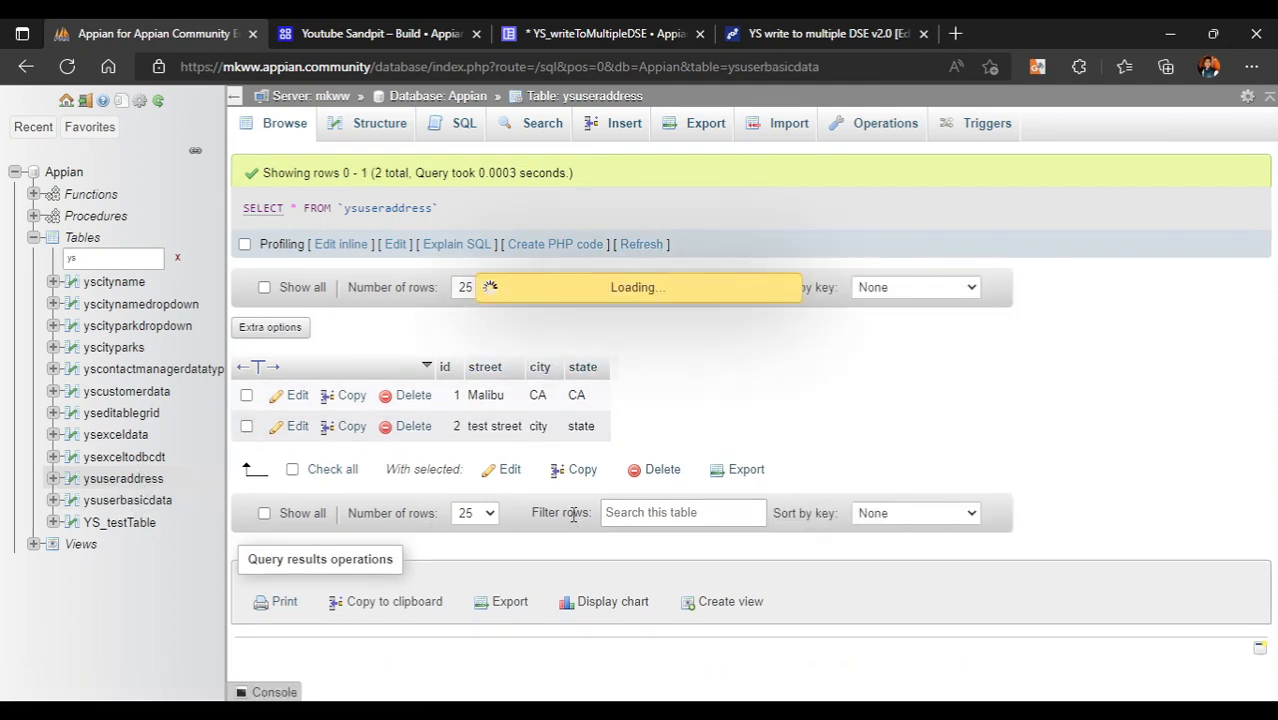
mouse_move(462, 426)
mouse_down()
mouse_move(588, 414)
mouse_move(463, 426)
mouse_up()
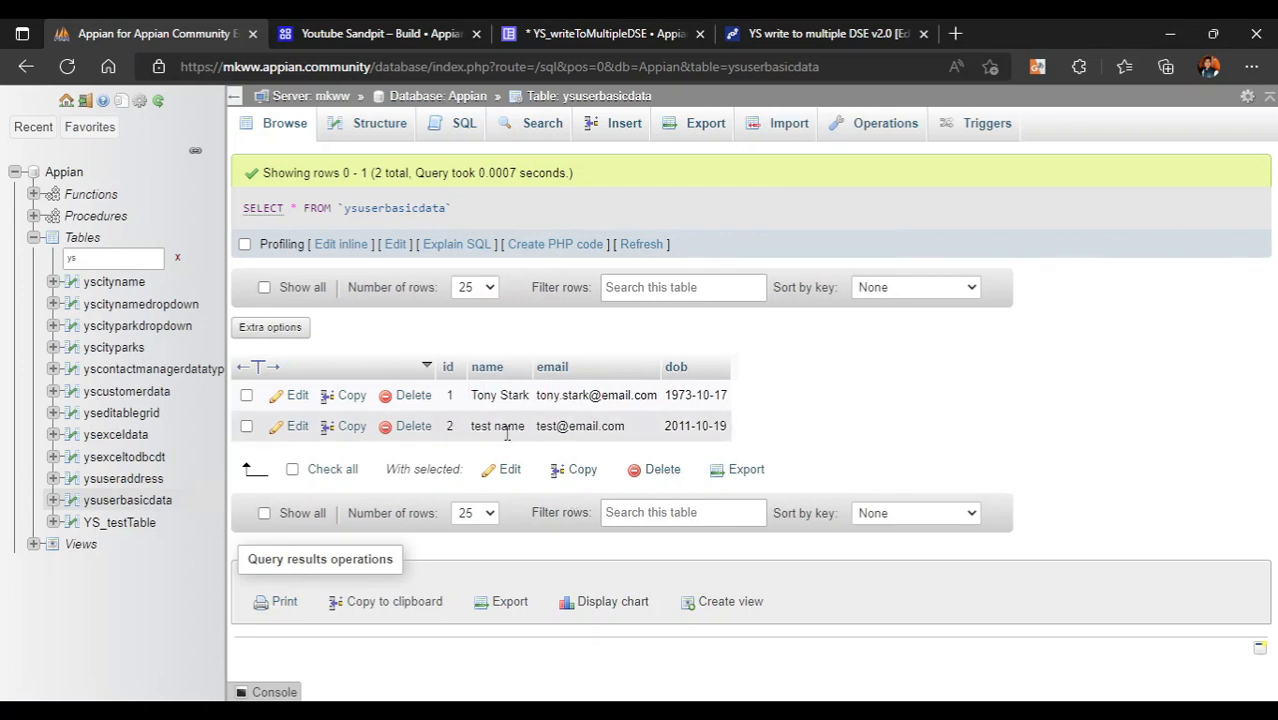
click(123, 478)
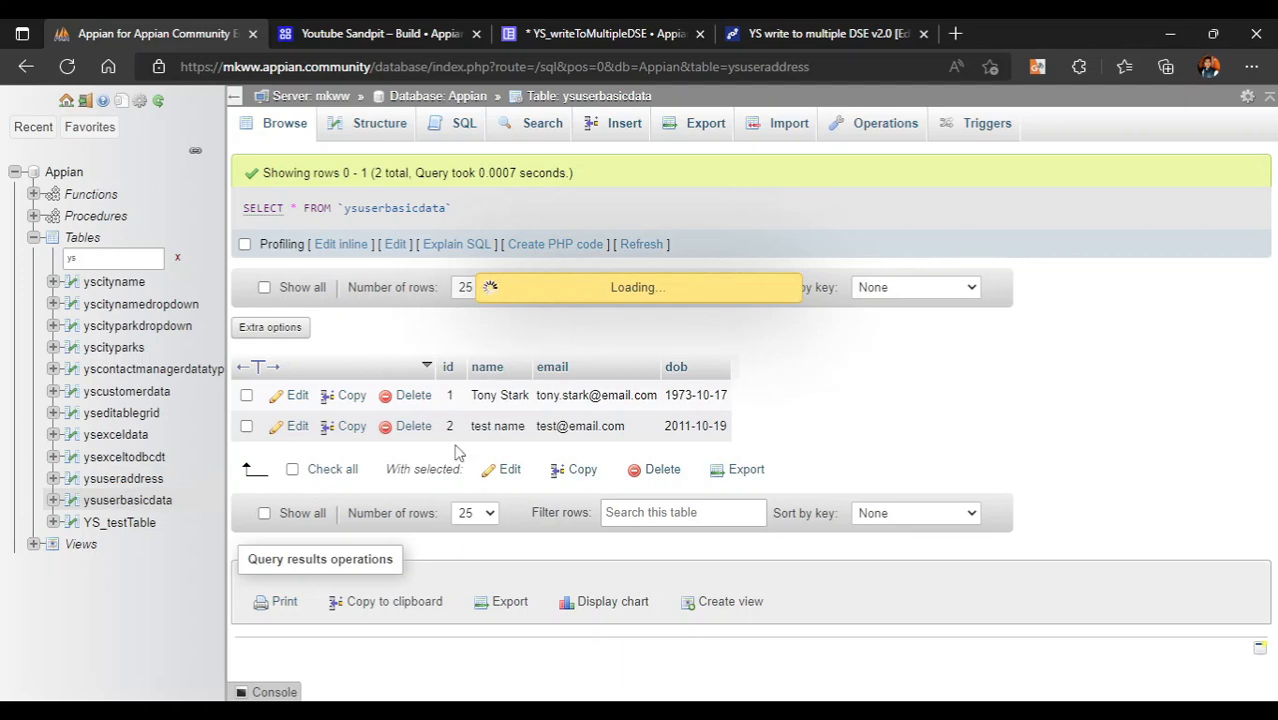
drag(466, 426, 671, 441)
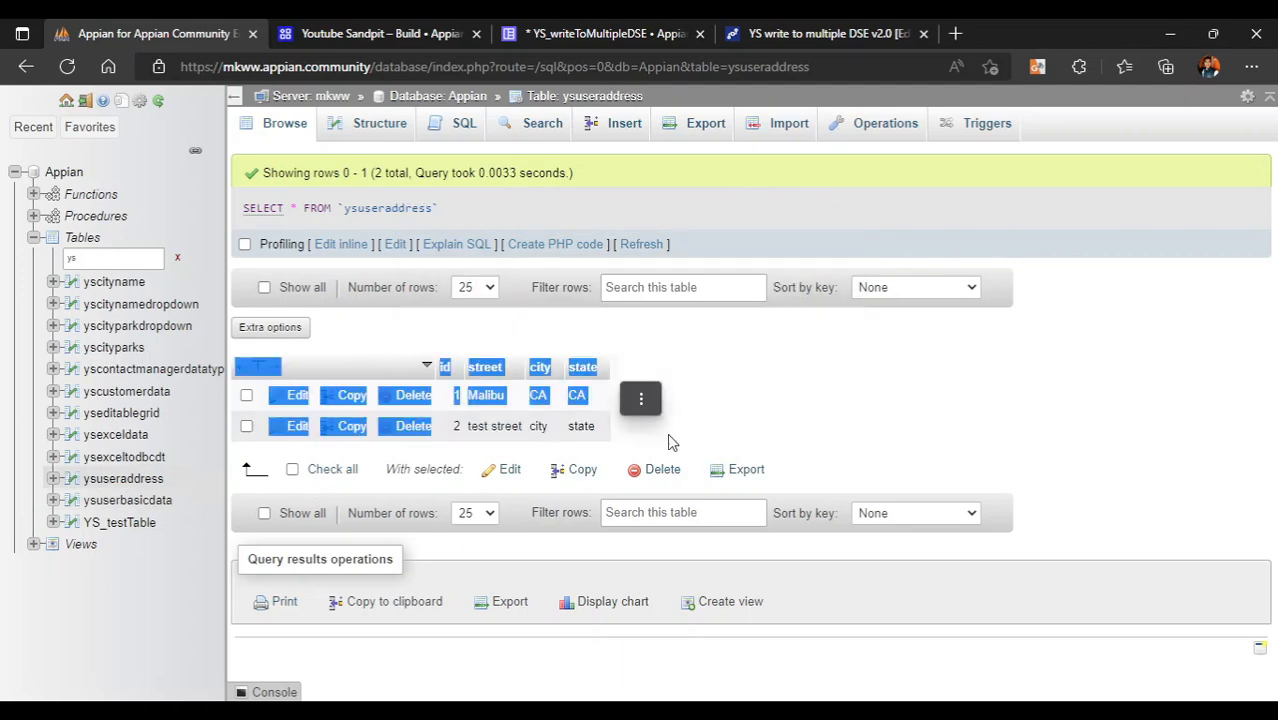
click(670, 440)
click(486, 33)
click(595, 33)
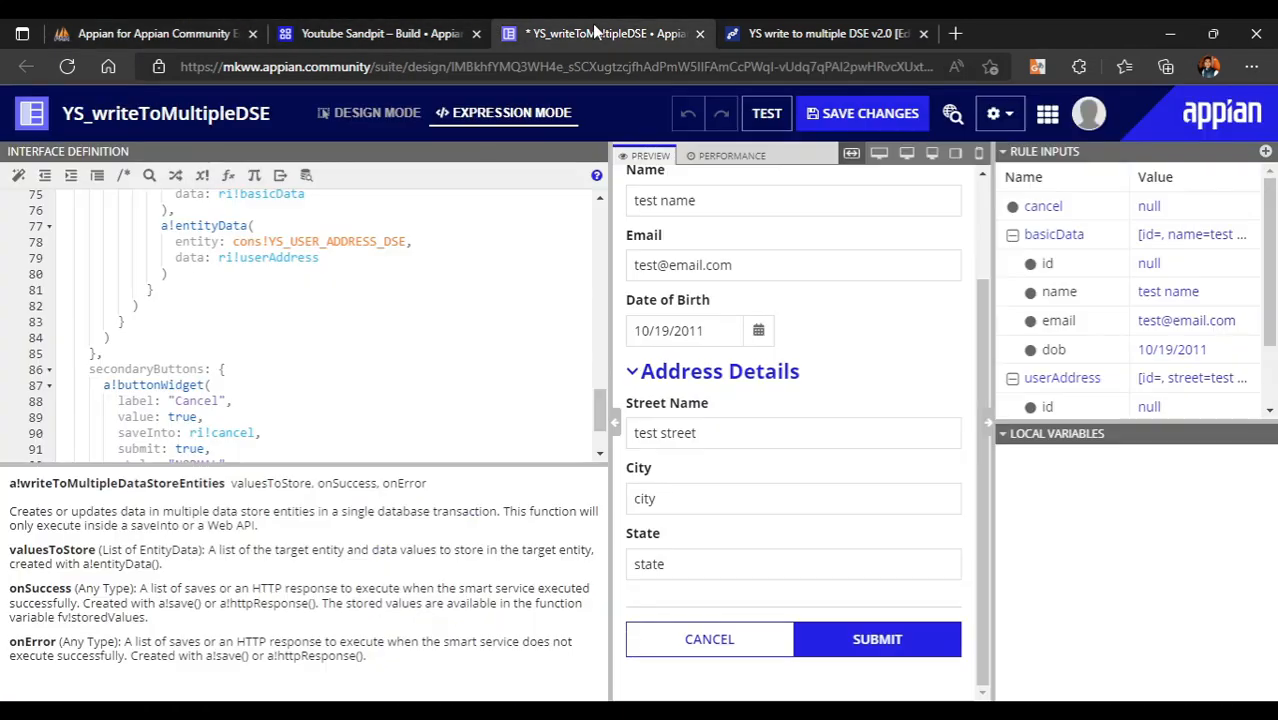
- Scroll through the YS_writeToMultipleDSE code and preview to review the finished interface
scroll(822, 422, up, 3)
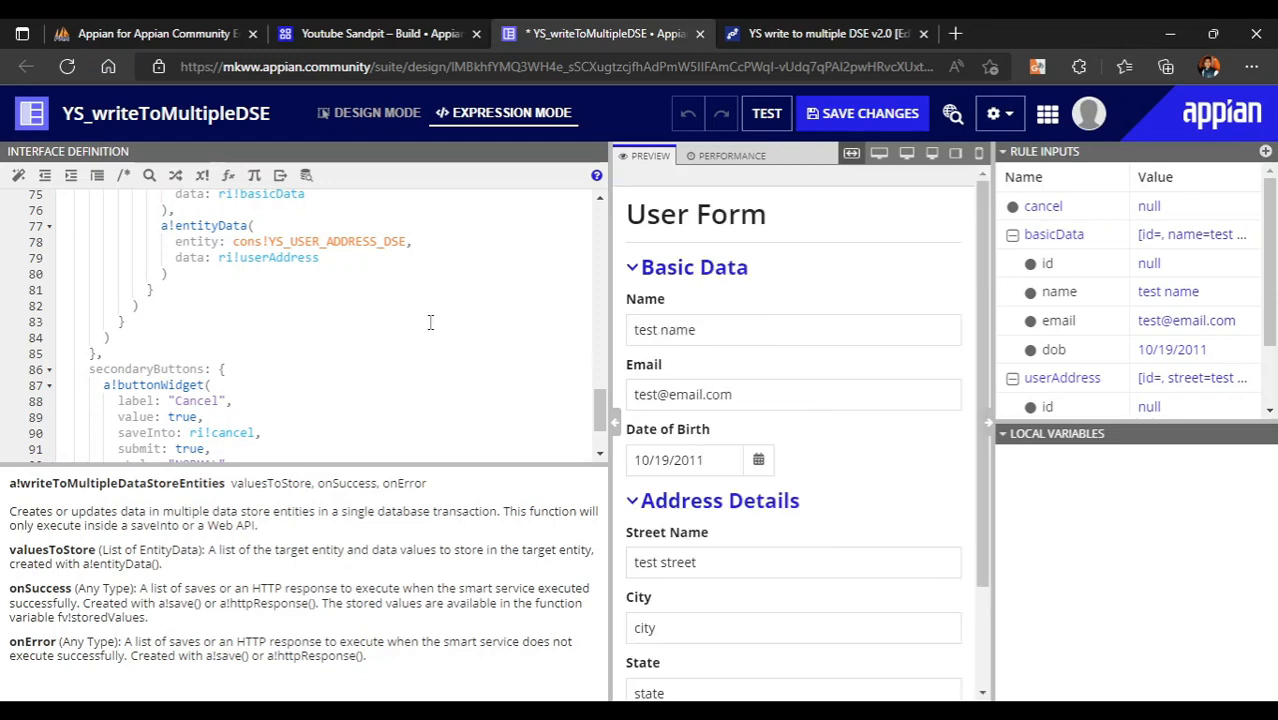
scroll(430, 322, up, 3)
scroll(899, 544, down, 3)
scroll(897, 542, up, 3)
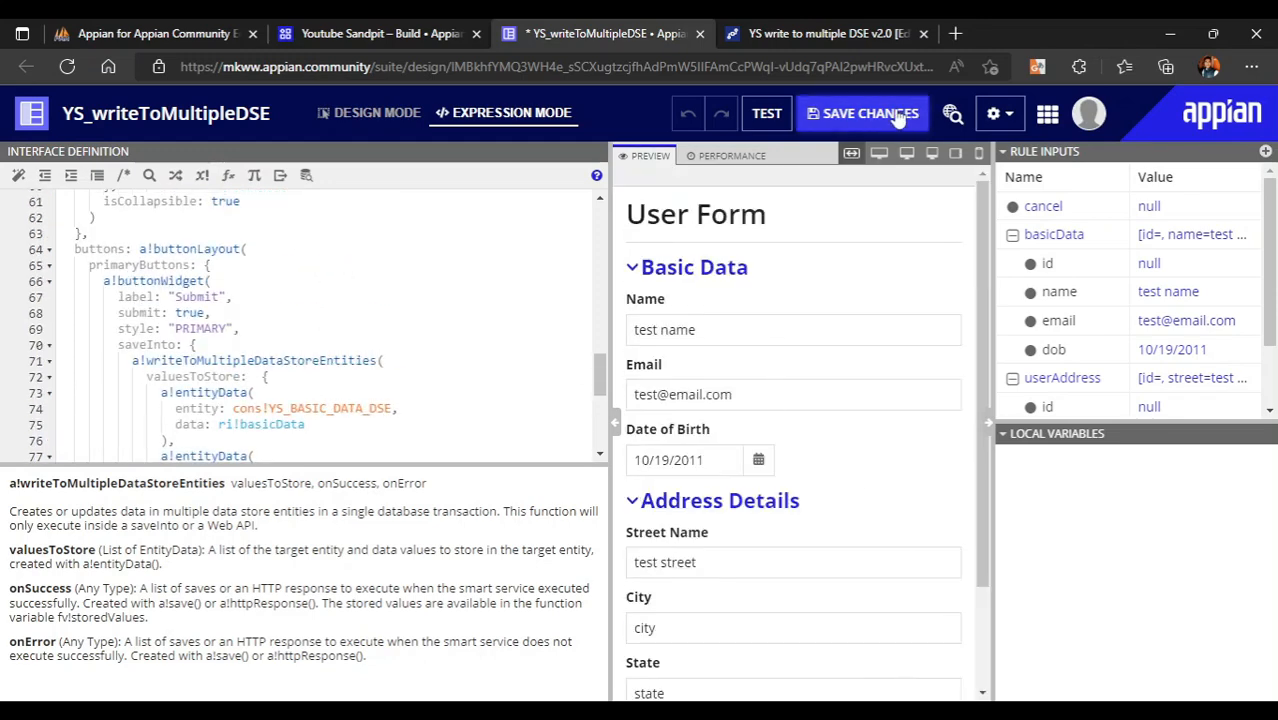
scroll(884, 314, down, 5)
scroll(700, 390, up, 5)
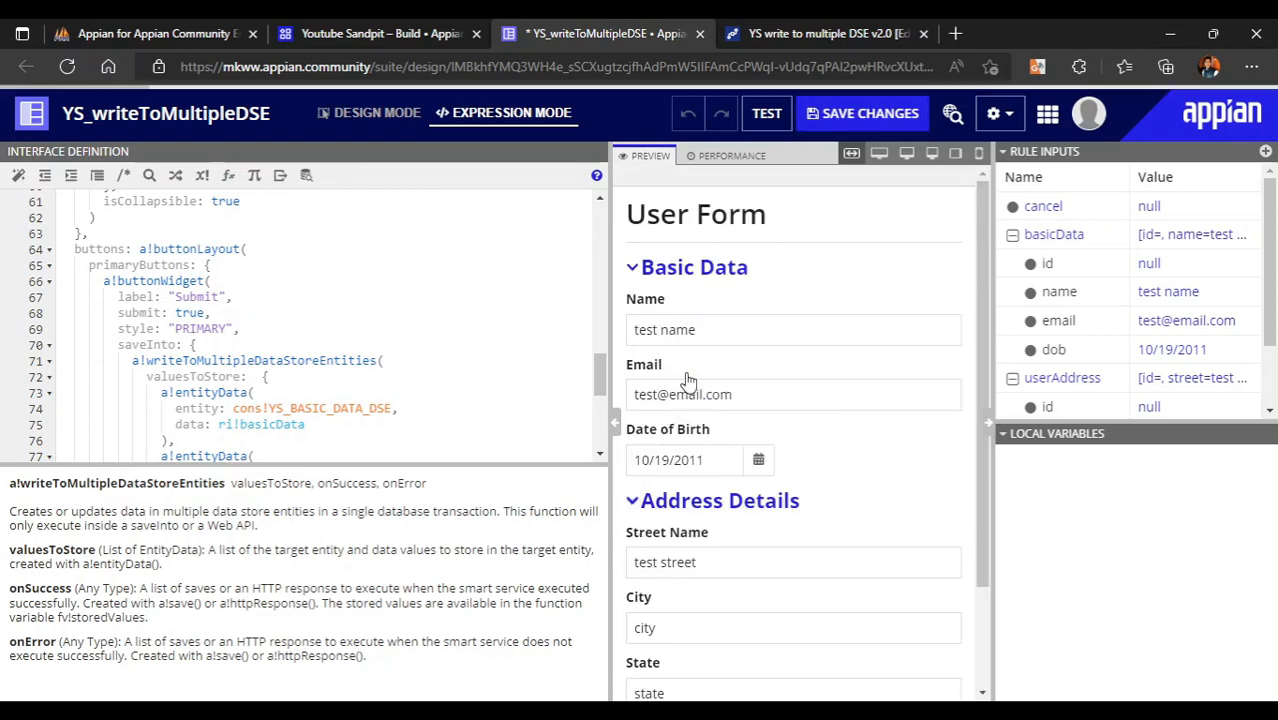
scroll(387, 335, down, 3)
scroll(387, 335, up, 15)
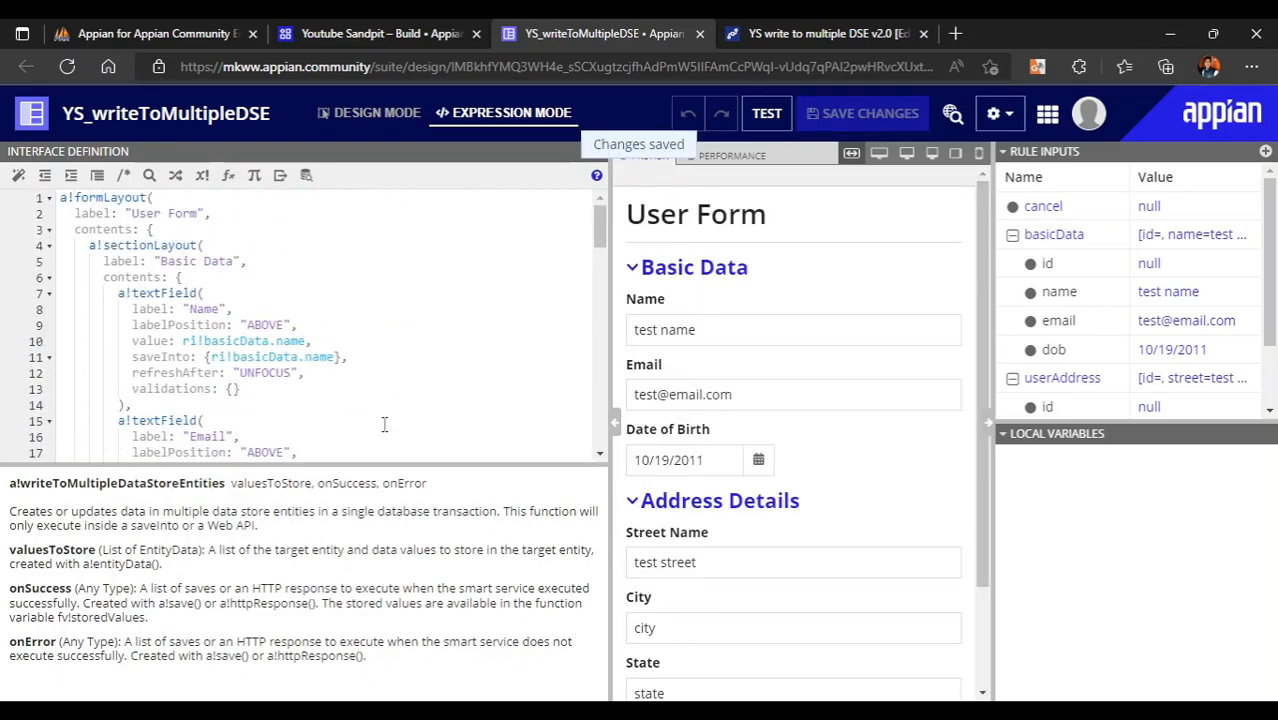